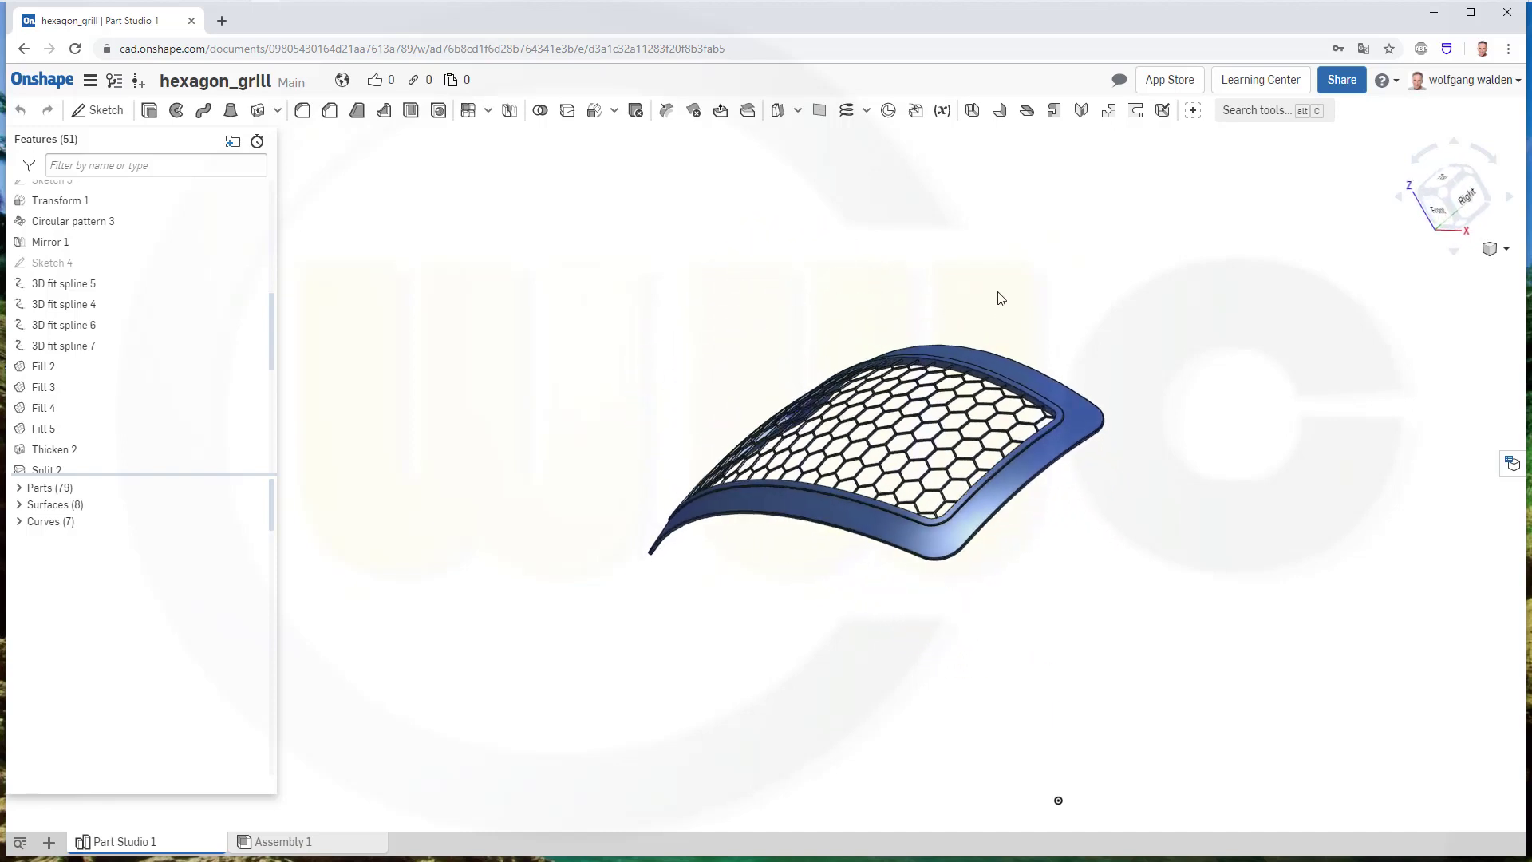
right_click_drag(1001, 299, 1064, 314)
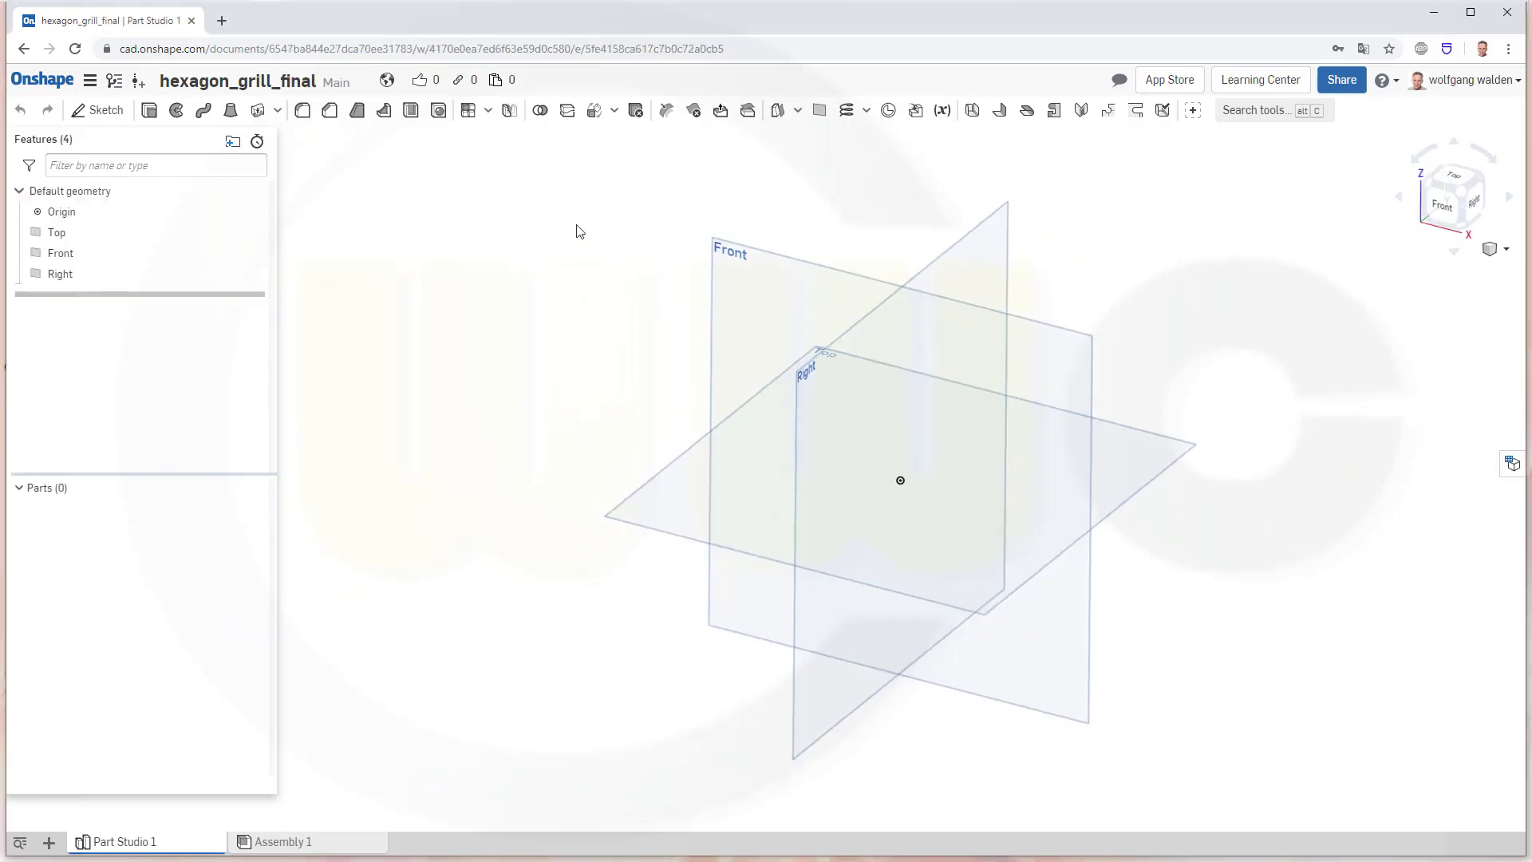
Start a sketch on the Front plane and draw a 600 mm diameter circle centred on the origin
left_click(101, 119)
left_click(779, 261)
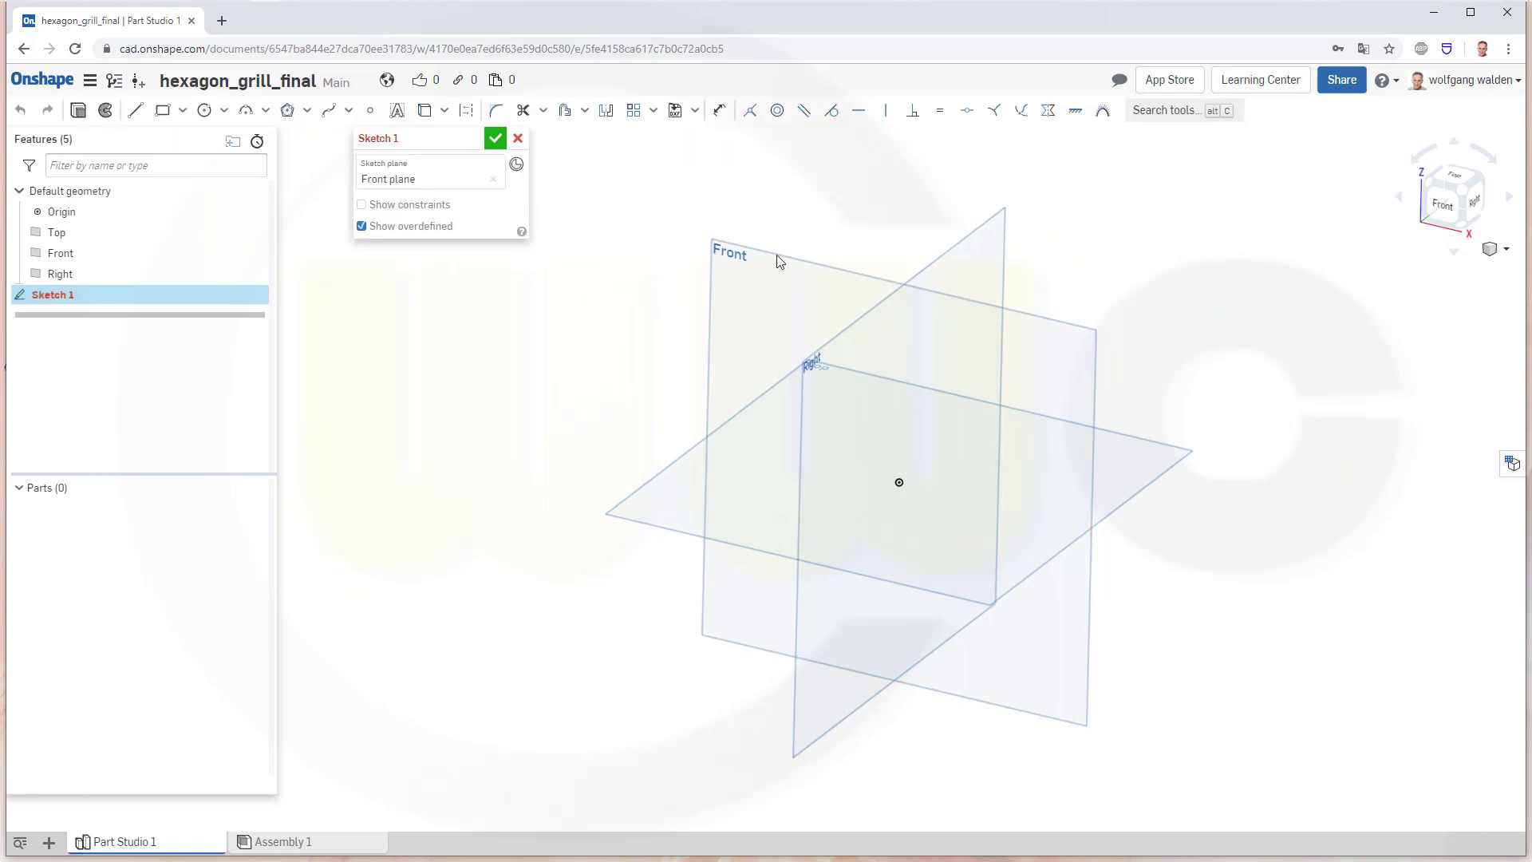
left_click(1451, 214)
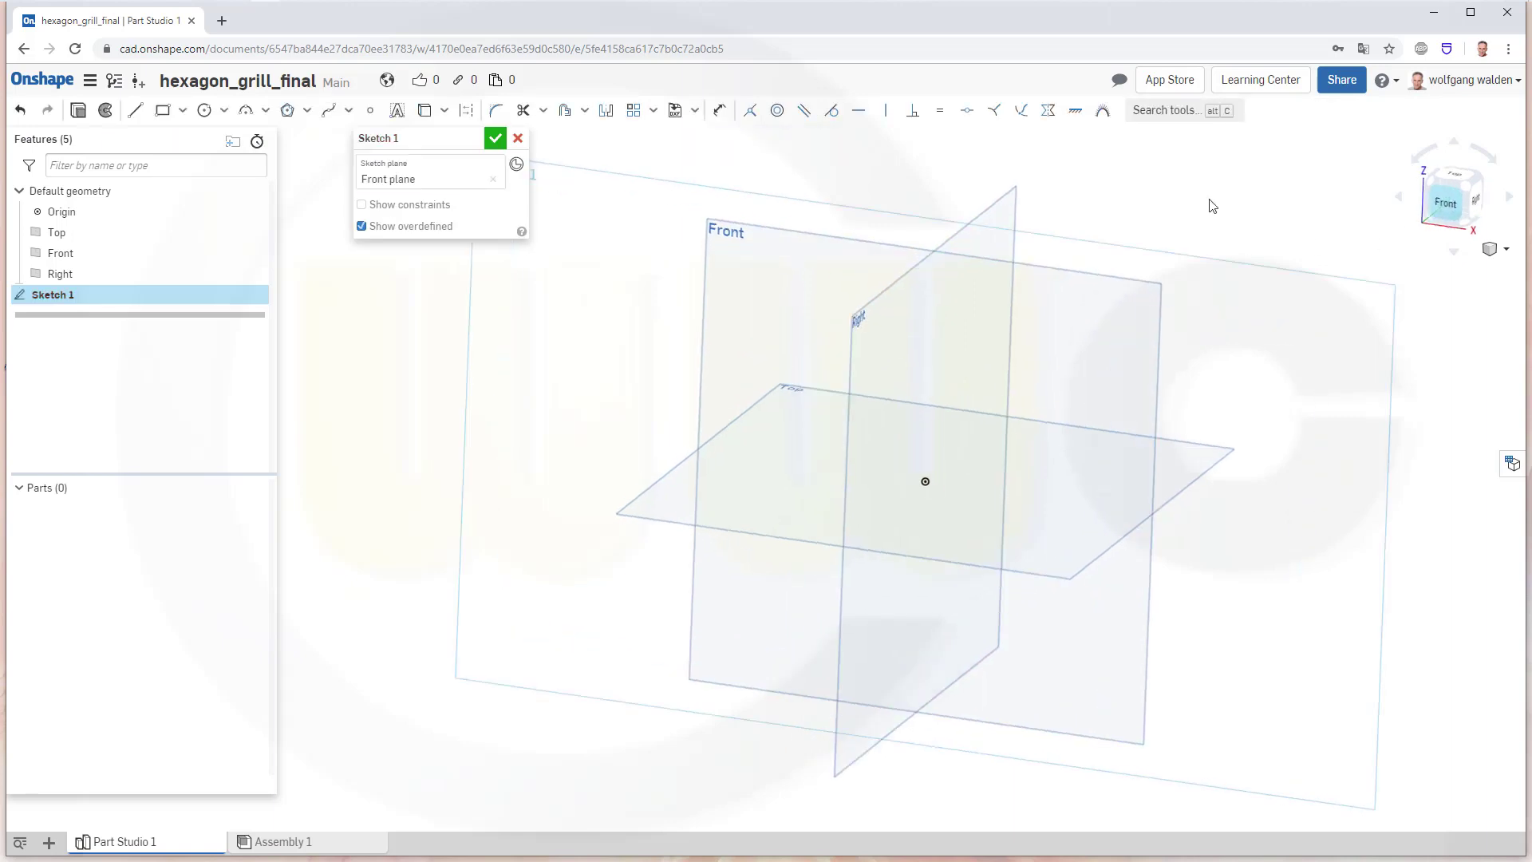
left_click(204, 110)
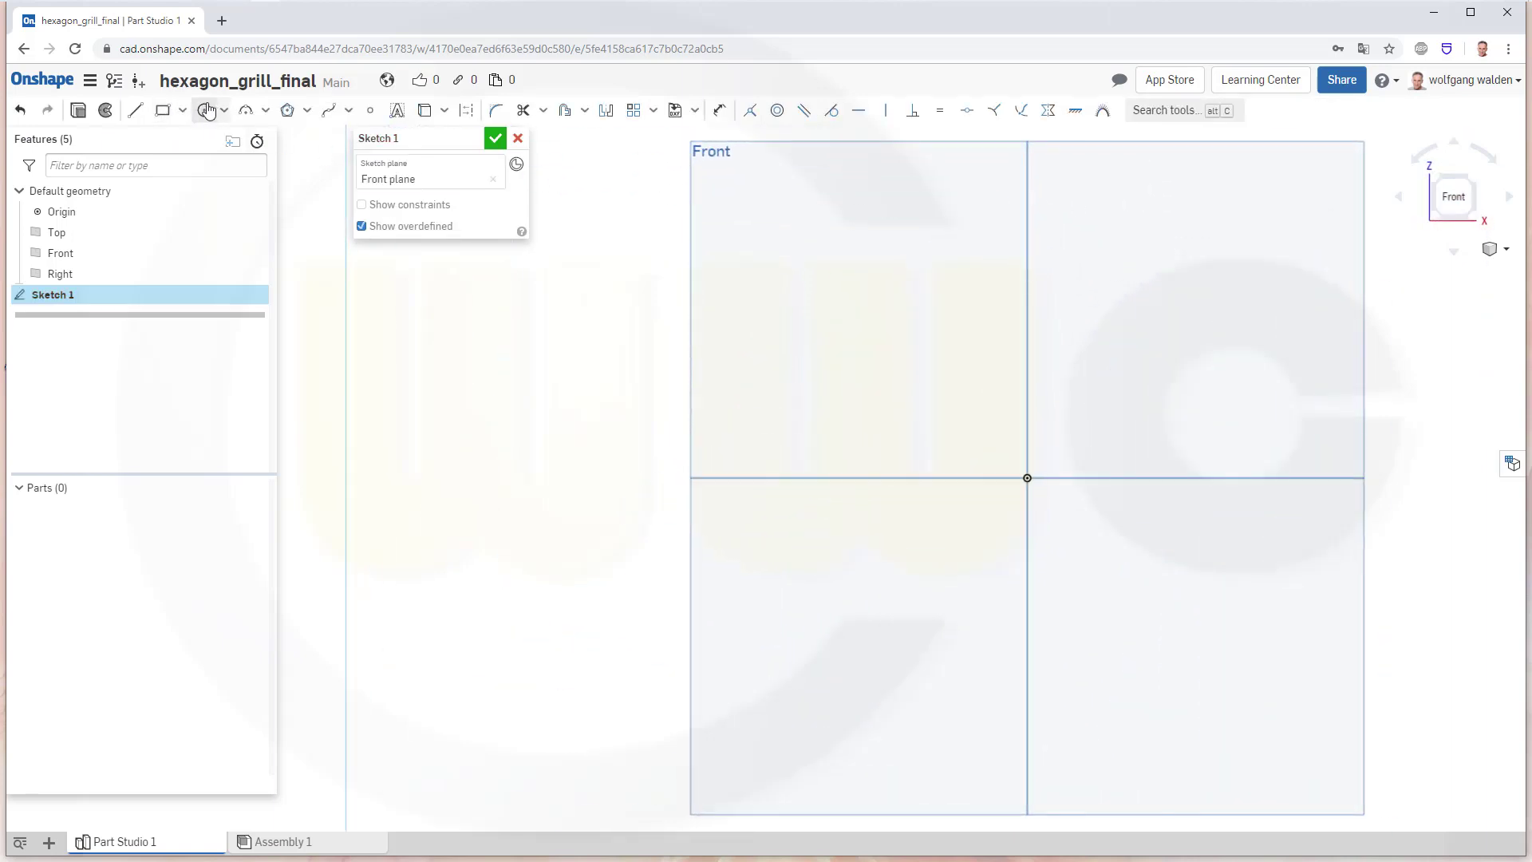
left_click(1034, 473)
left_click(1168, 312)
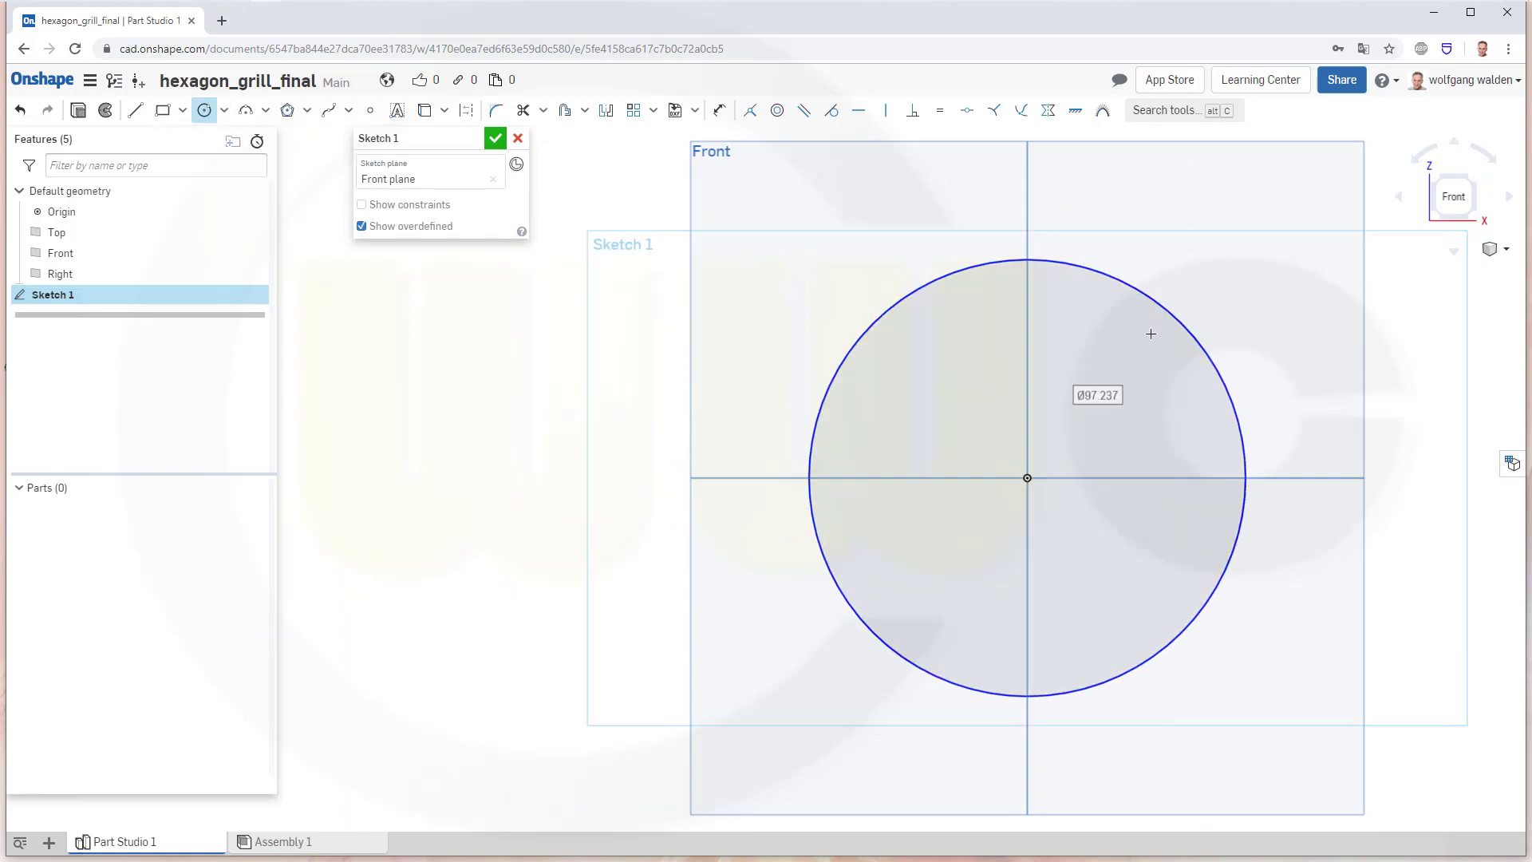
type("600")
key("Return")
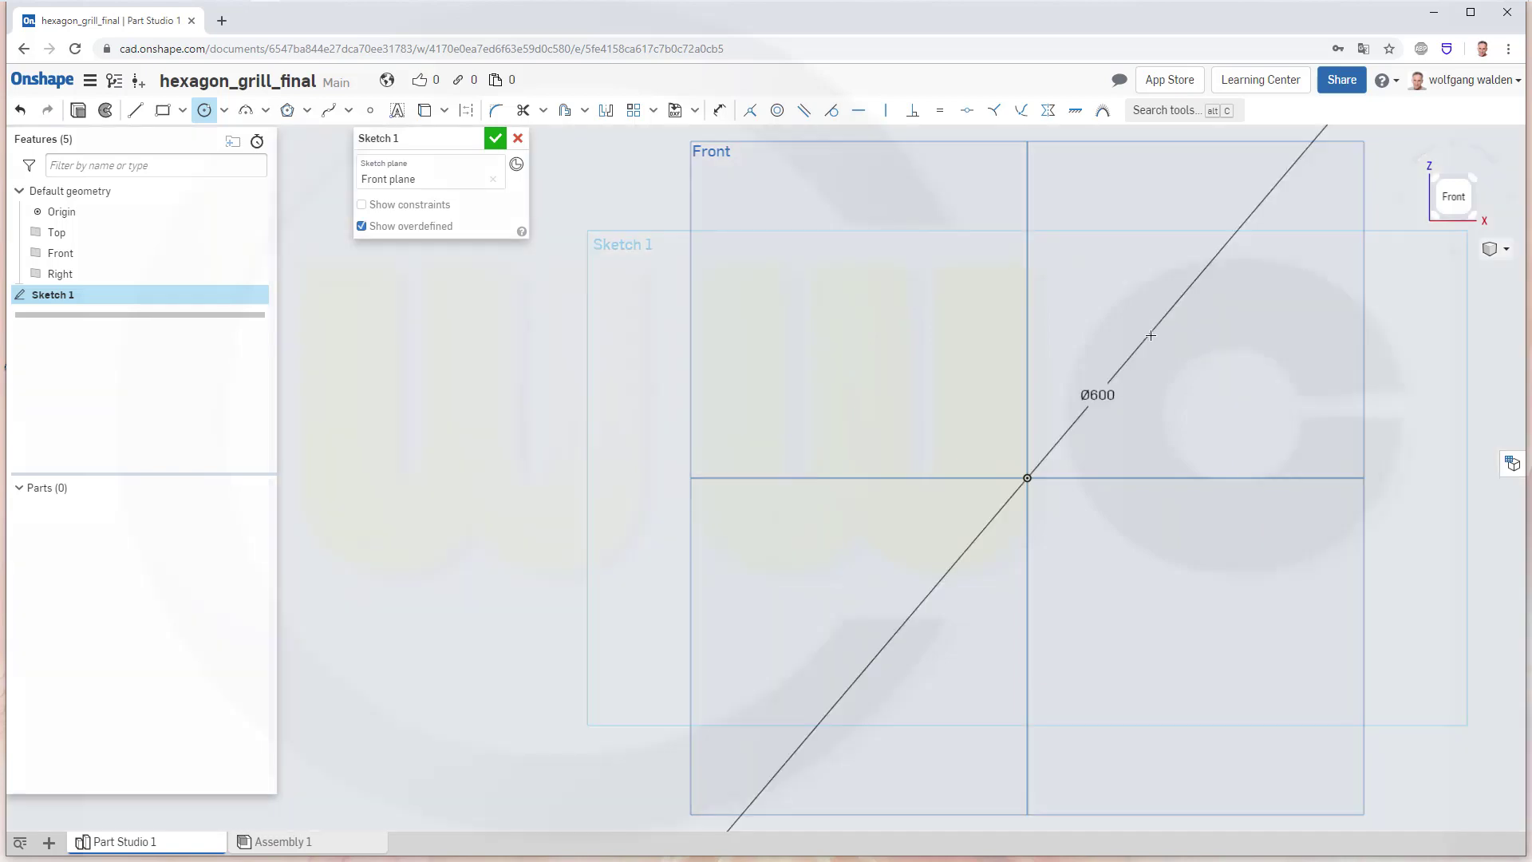
scroll(1027, 336, "down", 5)
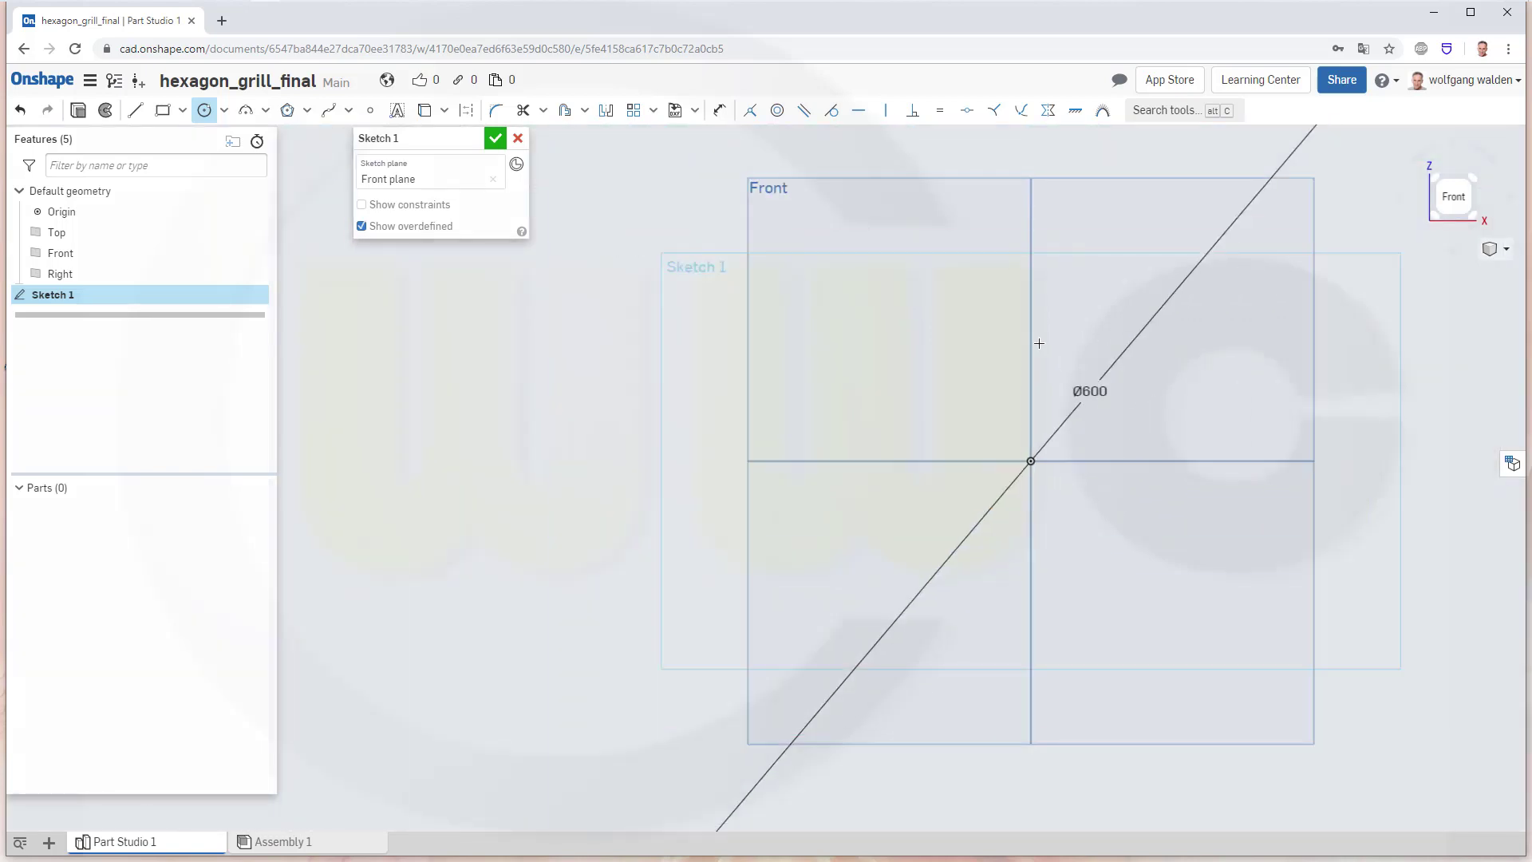
scroll(998, 306, "down", 4)
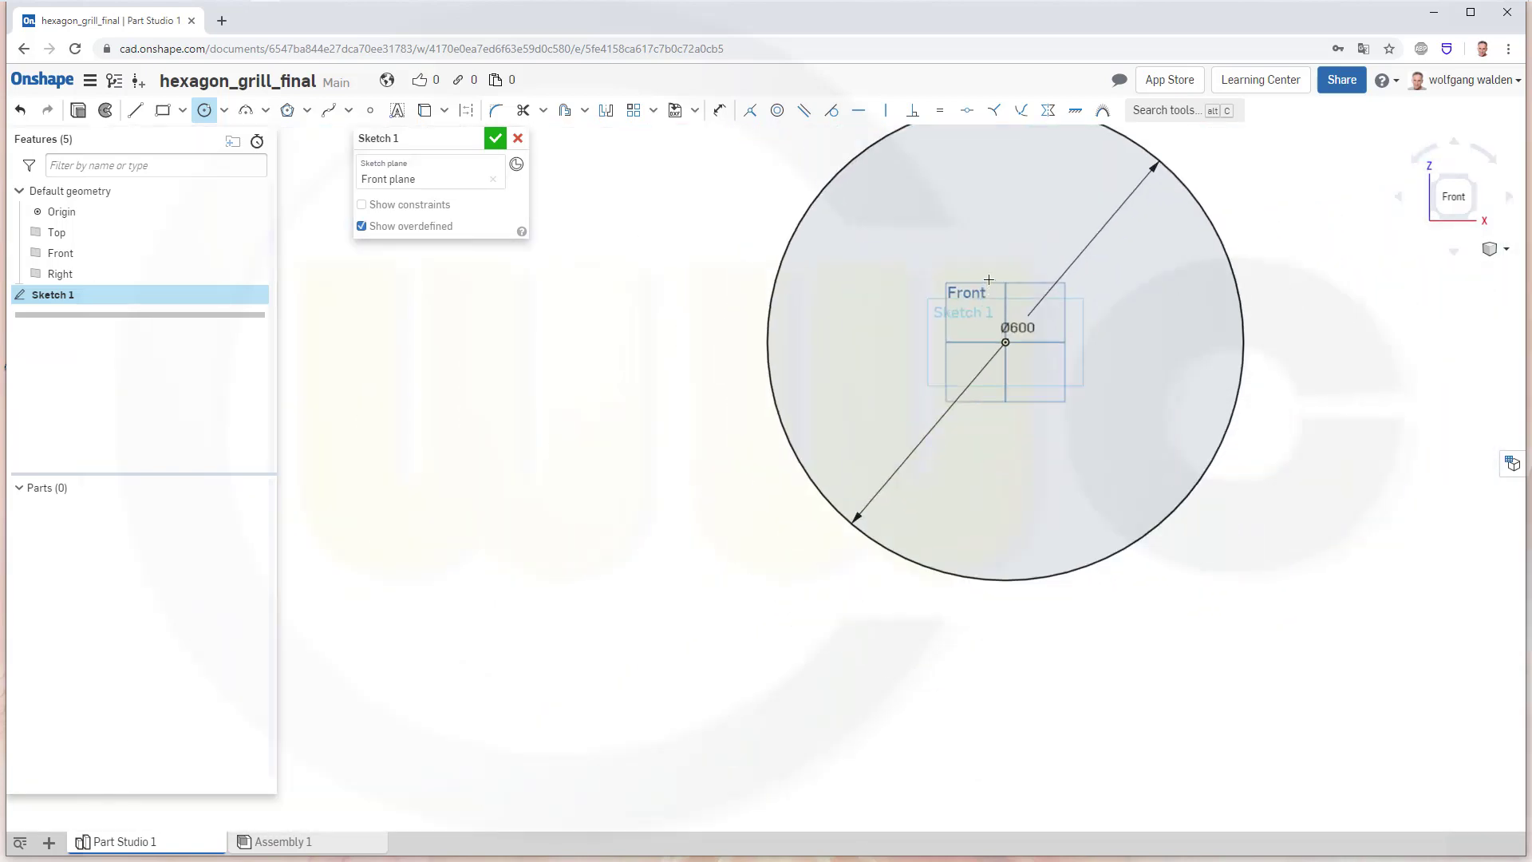
scroll(970, 260, "down", 3)
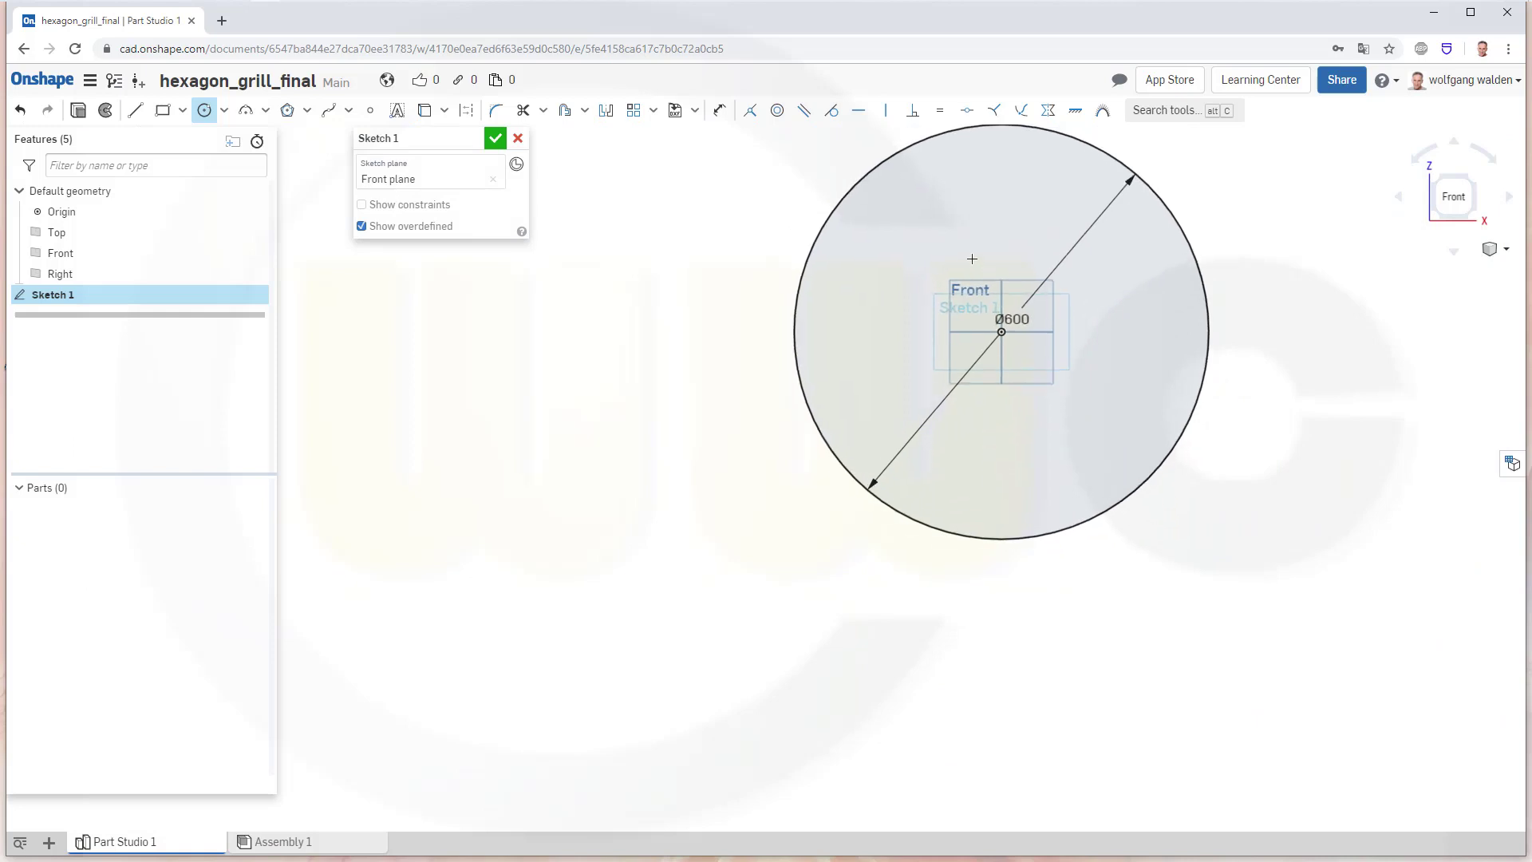
key("Escape")
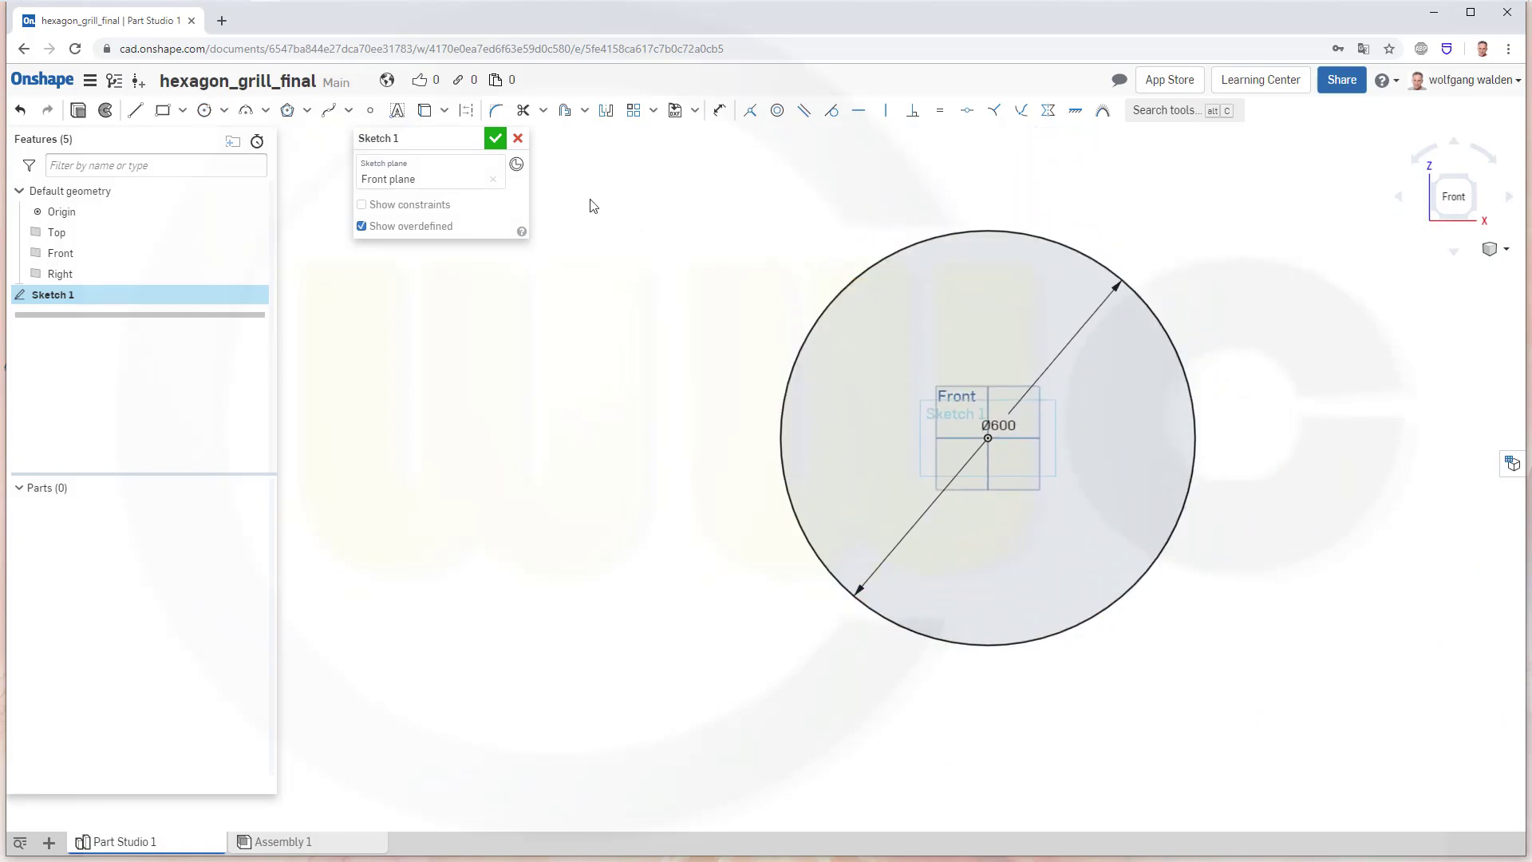
Draw two construction lines from the origin past the circle, about 379 mm to the upper left and about 361 mm to the upper right
left_click(135, 111)
left_click(466, 110)
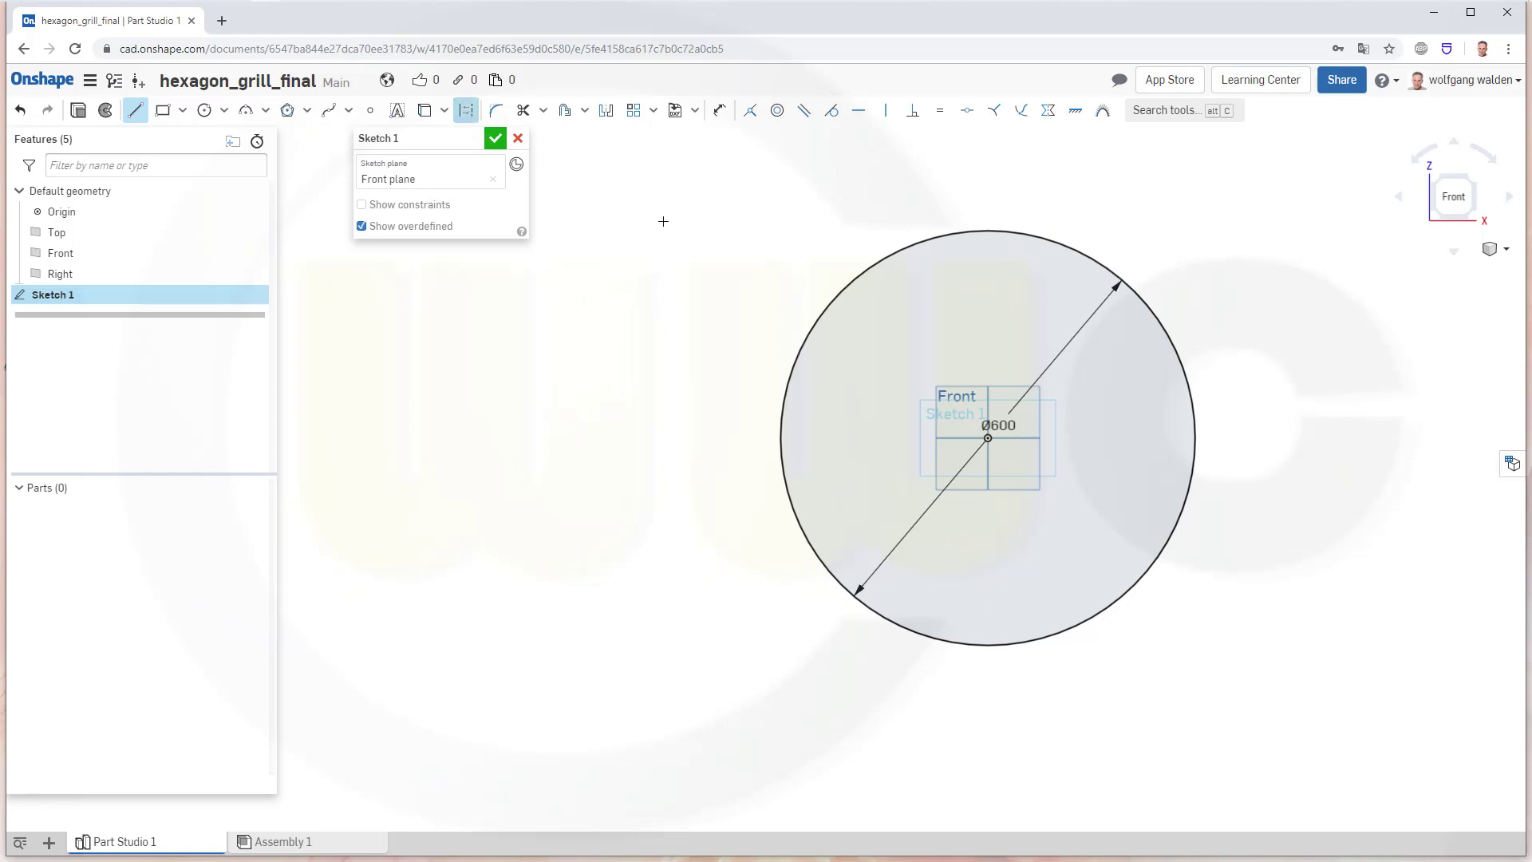
left_click(988, 438)
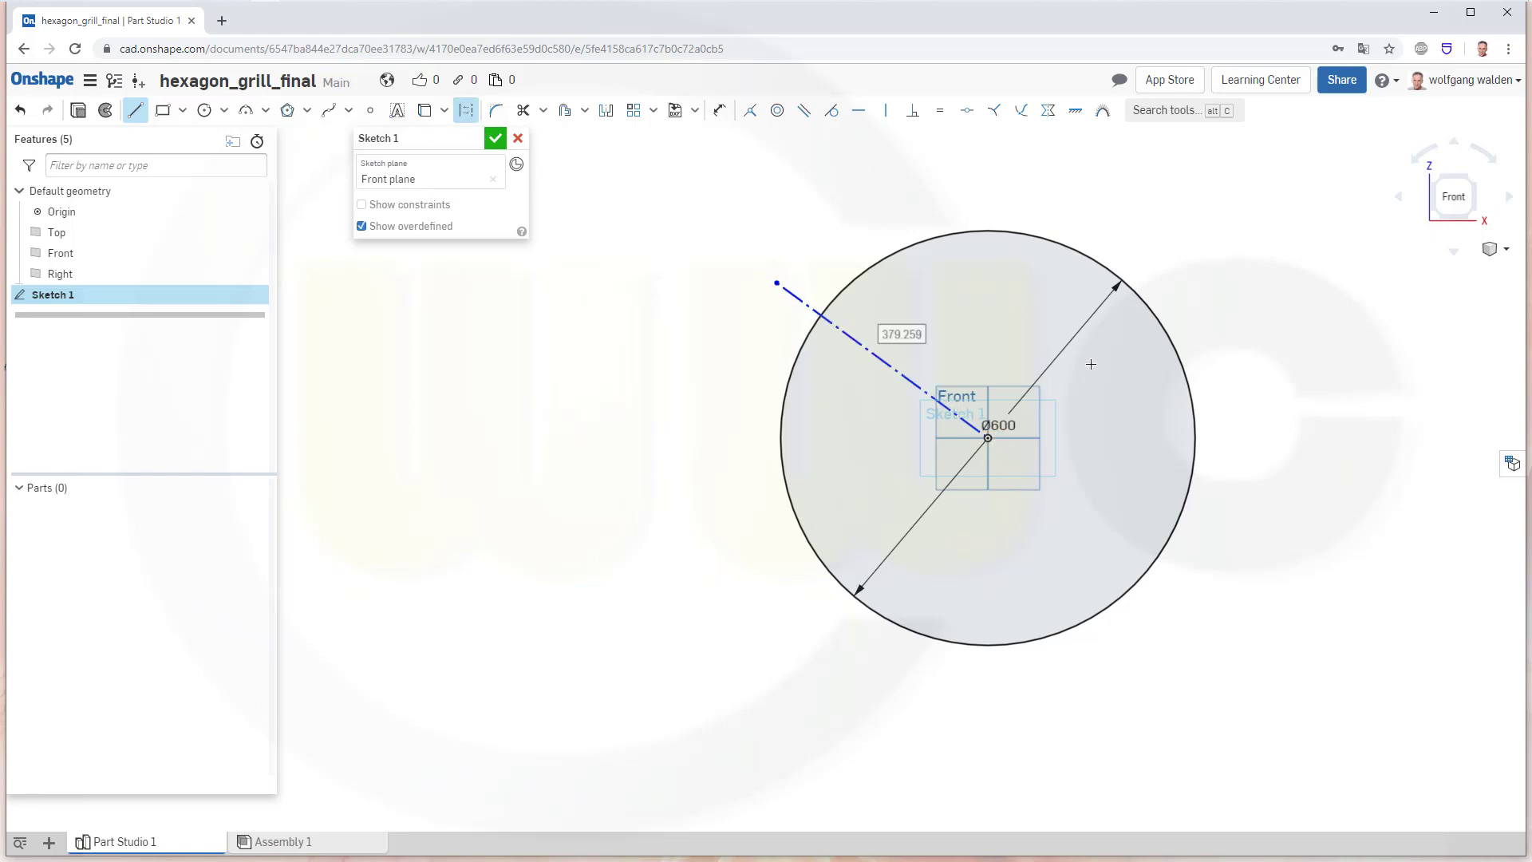
left_click(1181, 281)
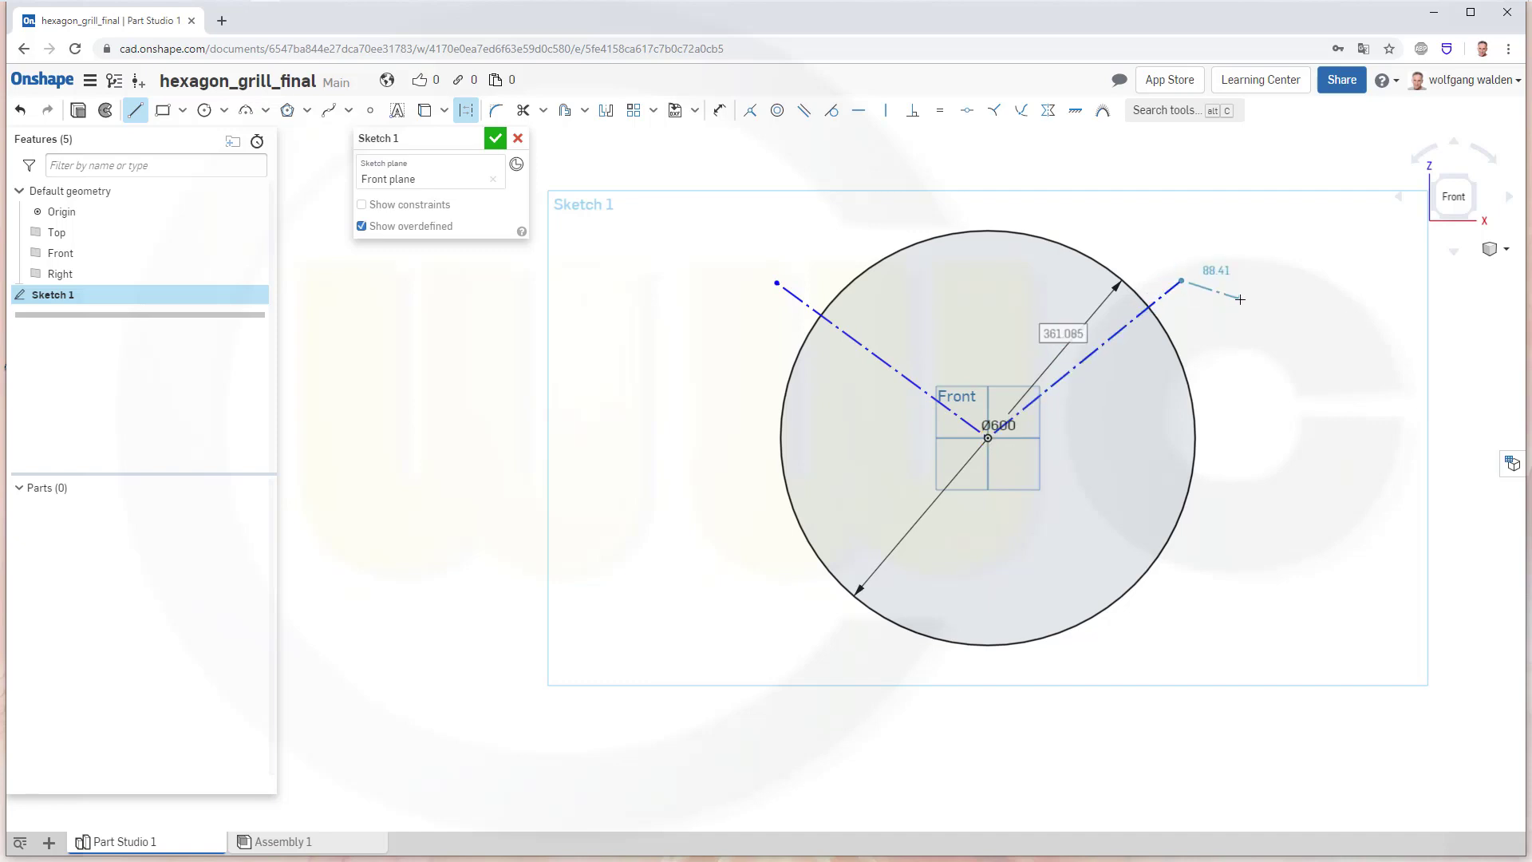
key("Escape")
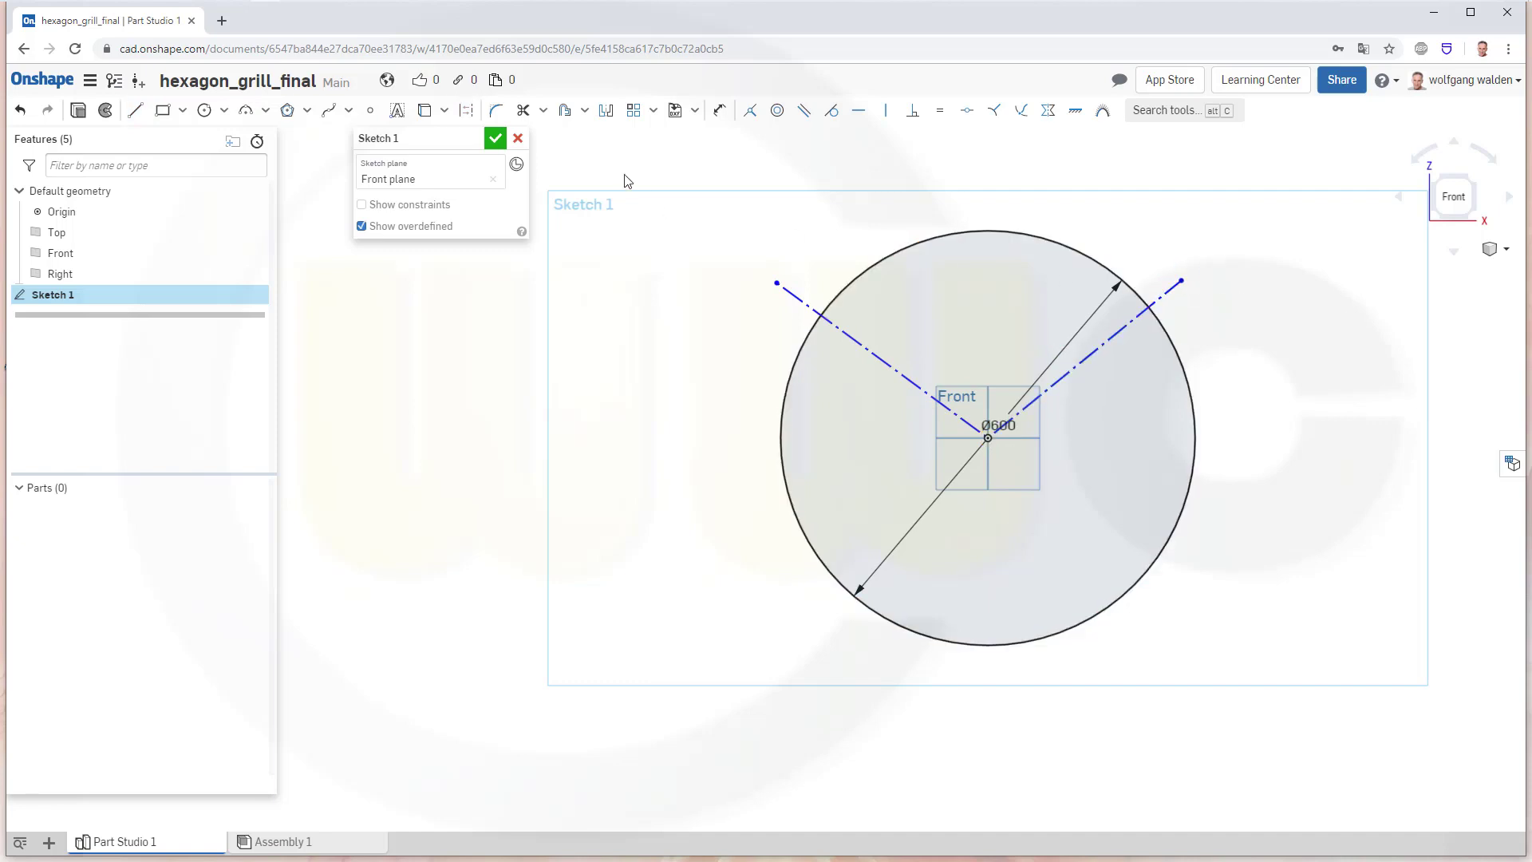
Trim the circle to its upper arc and the construction lines to the arc, and align the arc's two endpoints horizontally
left_click(523, 109)
left_click(1176, 339)
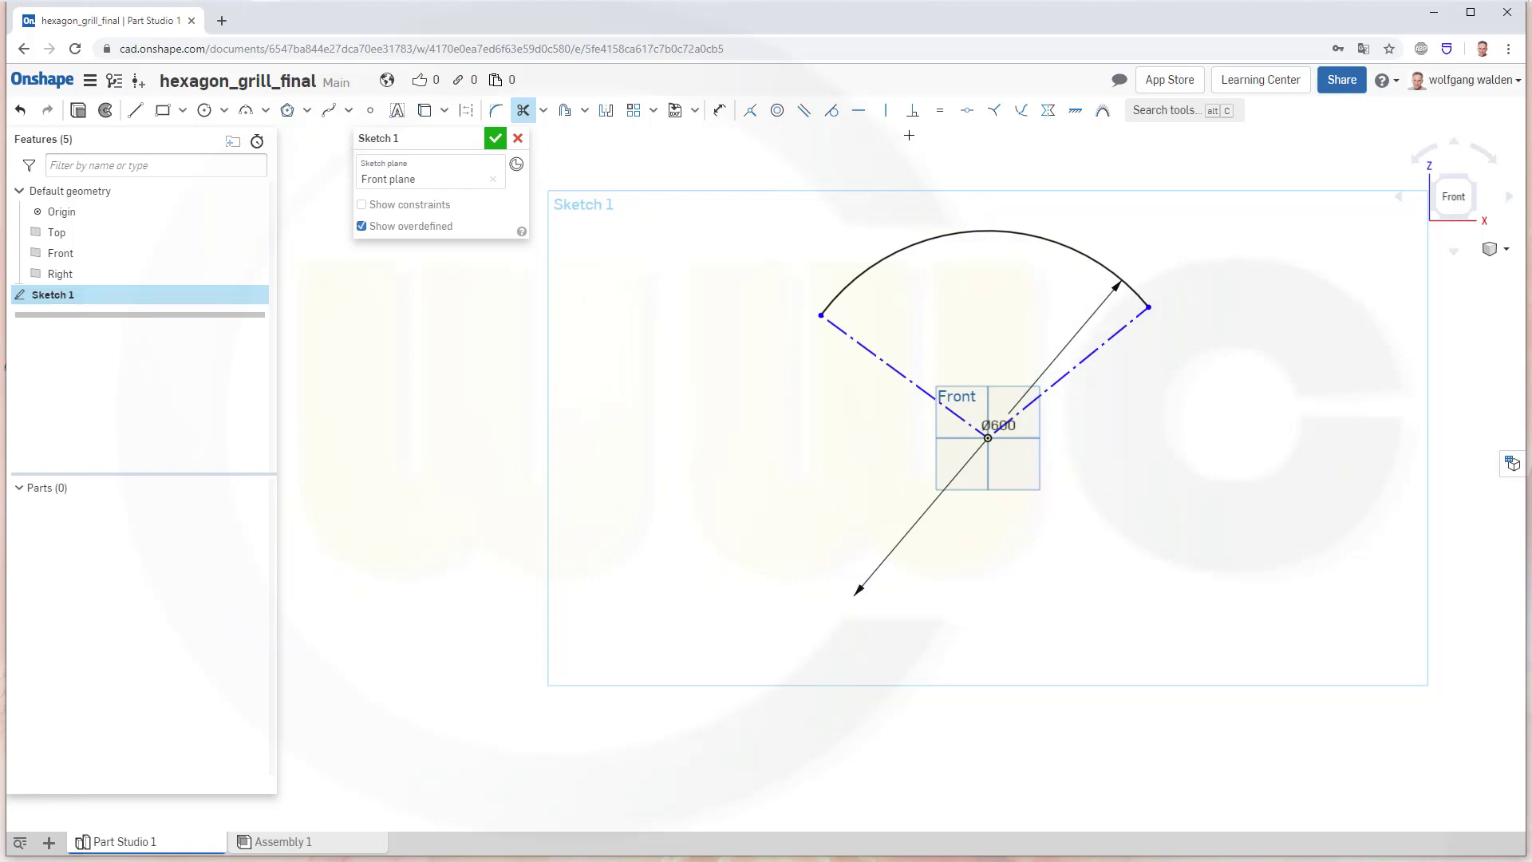
left_click(858, 110)
left_click(822, 315)
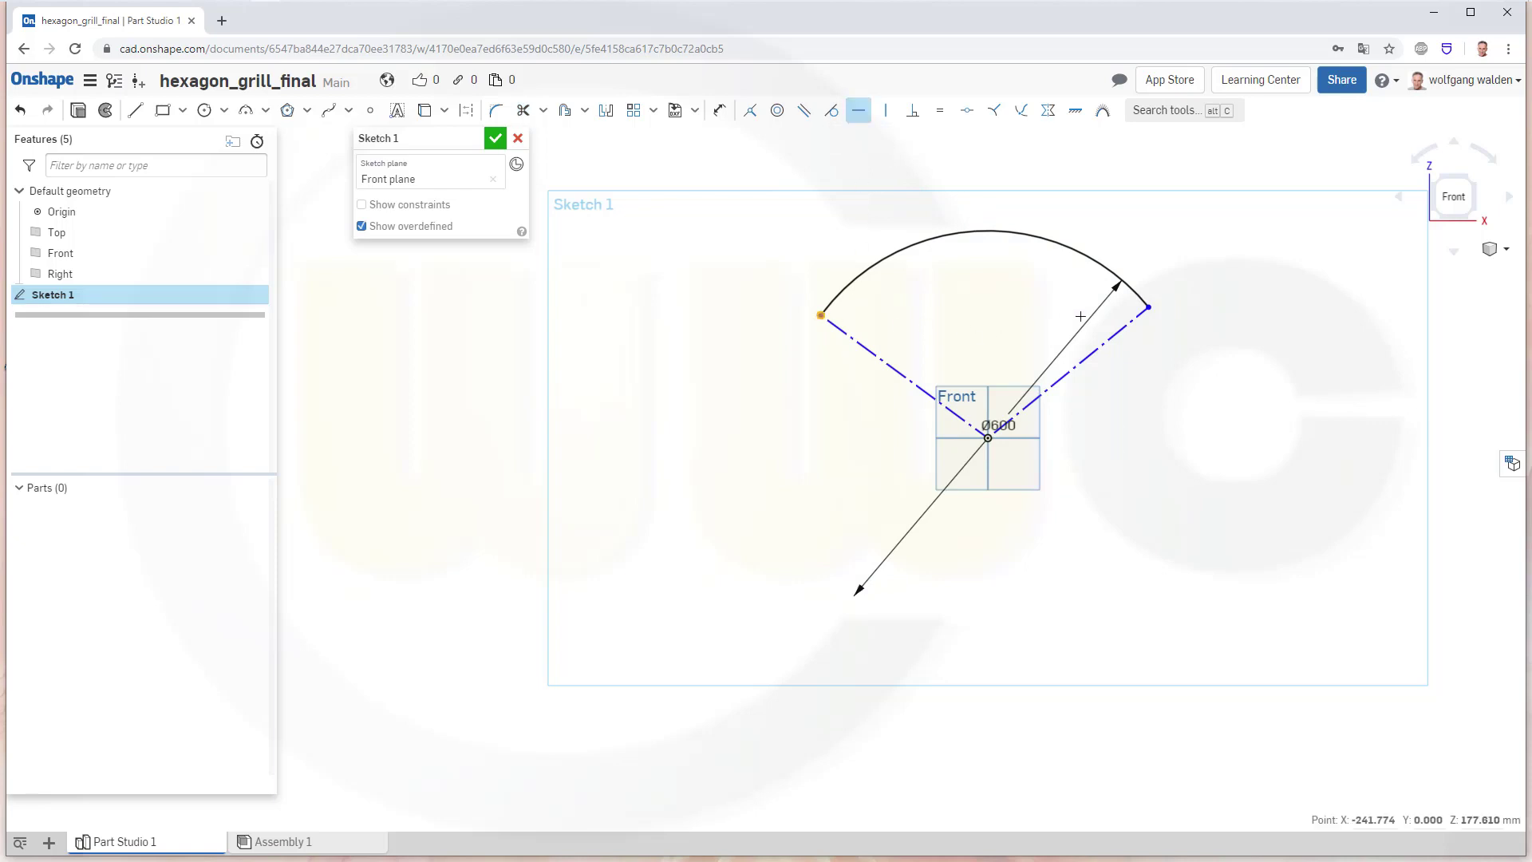
left_click(1152, 306)
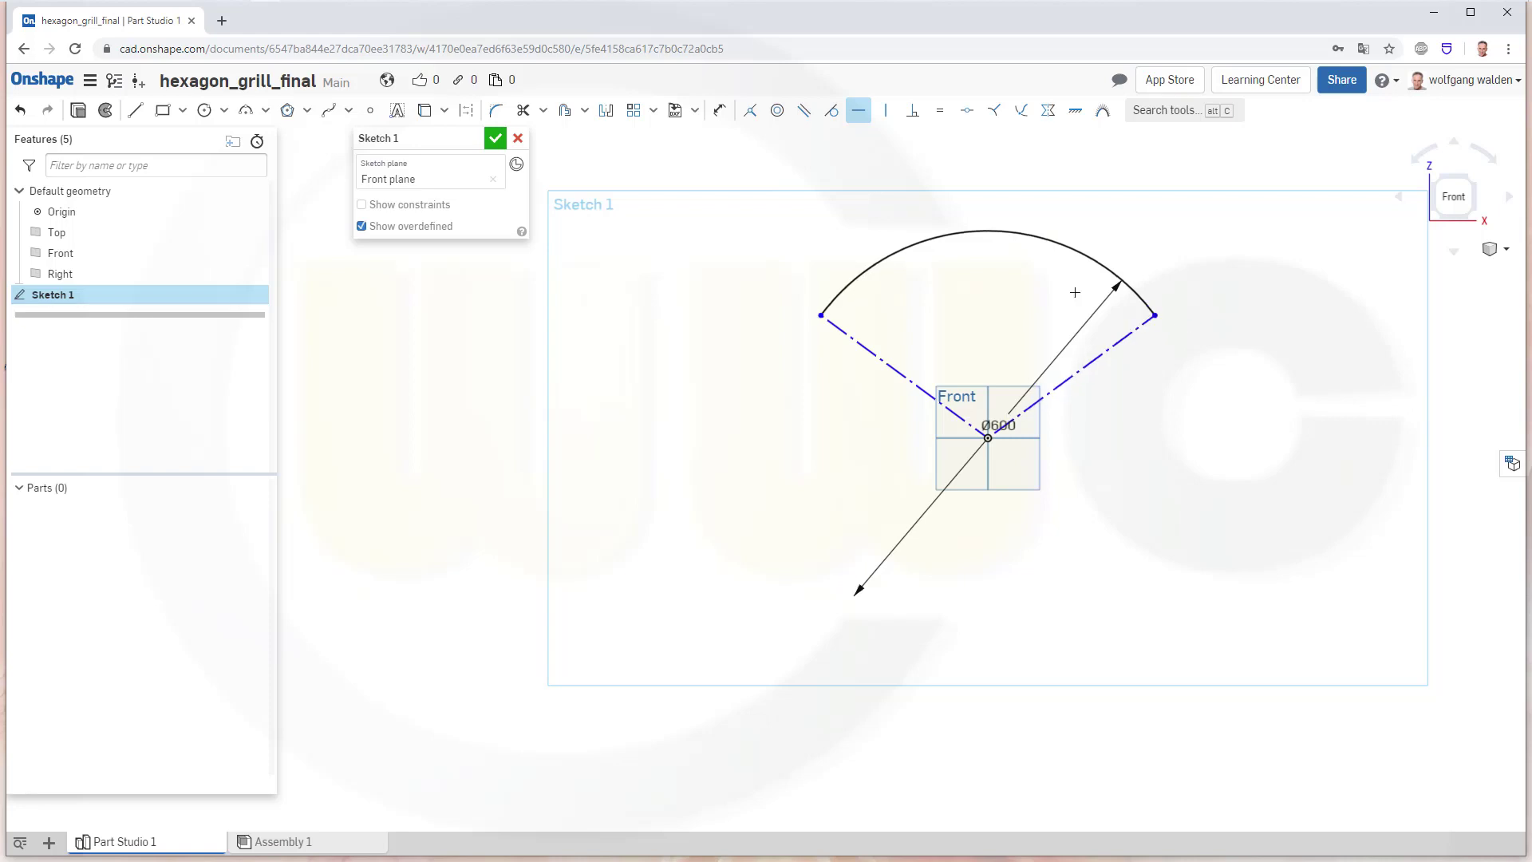
Dimension the angle between the two slanted construction lines as 80°
left_click(719, 111)
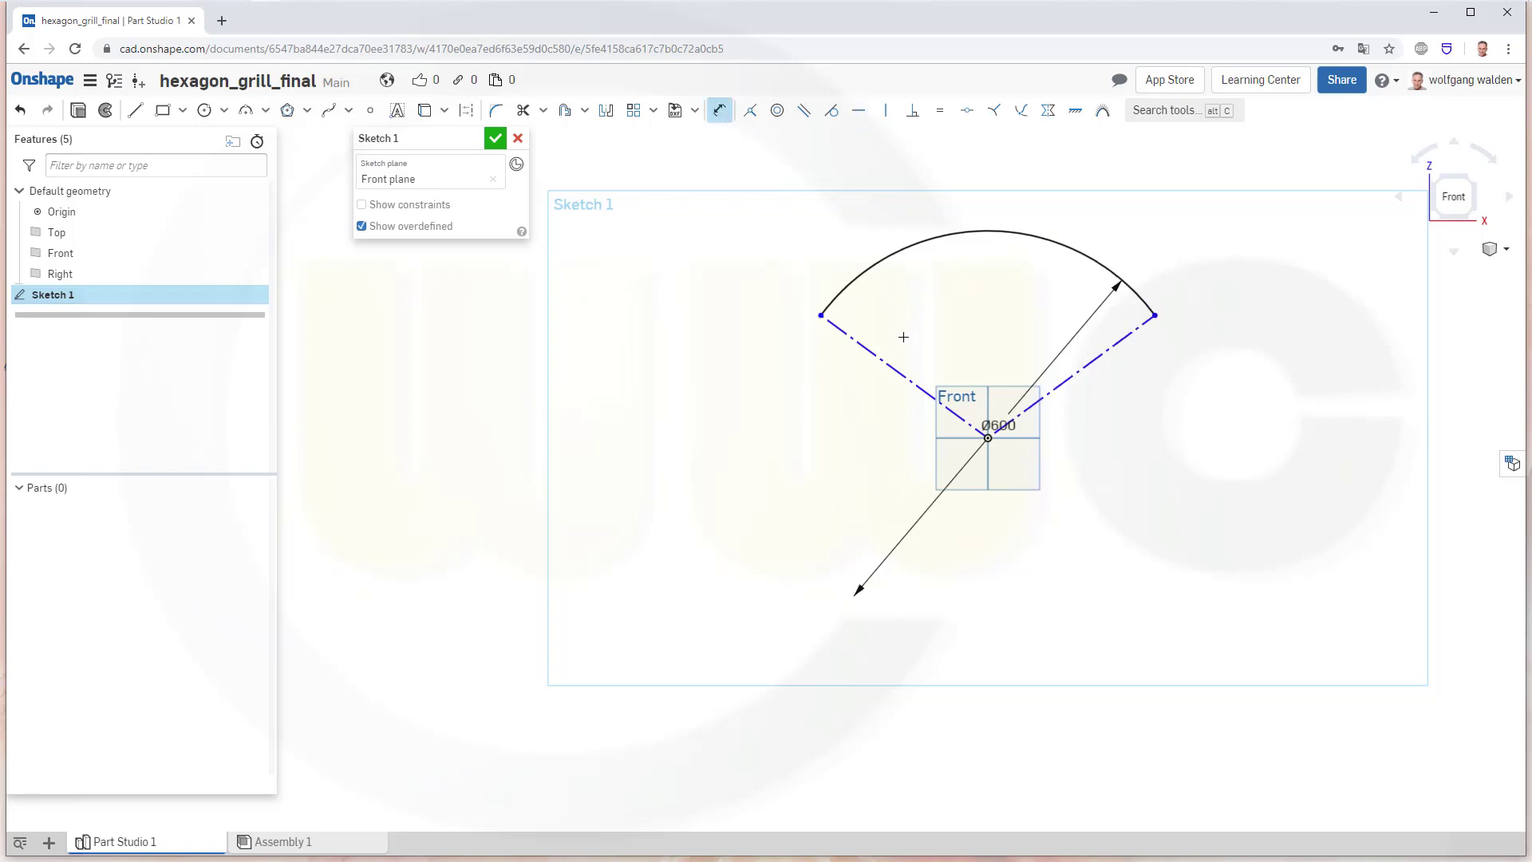
left_click(917, 386)
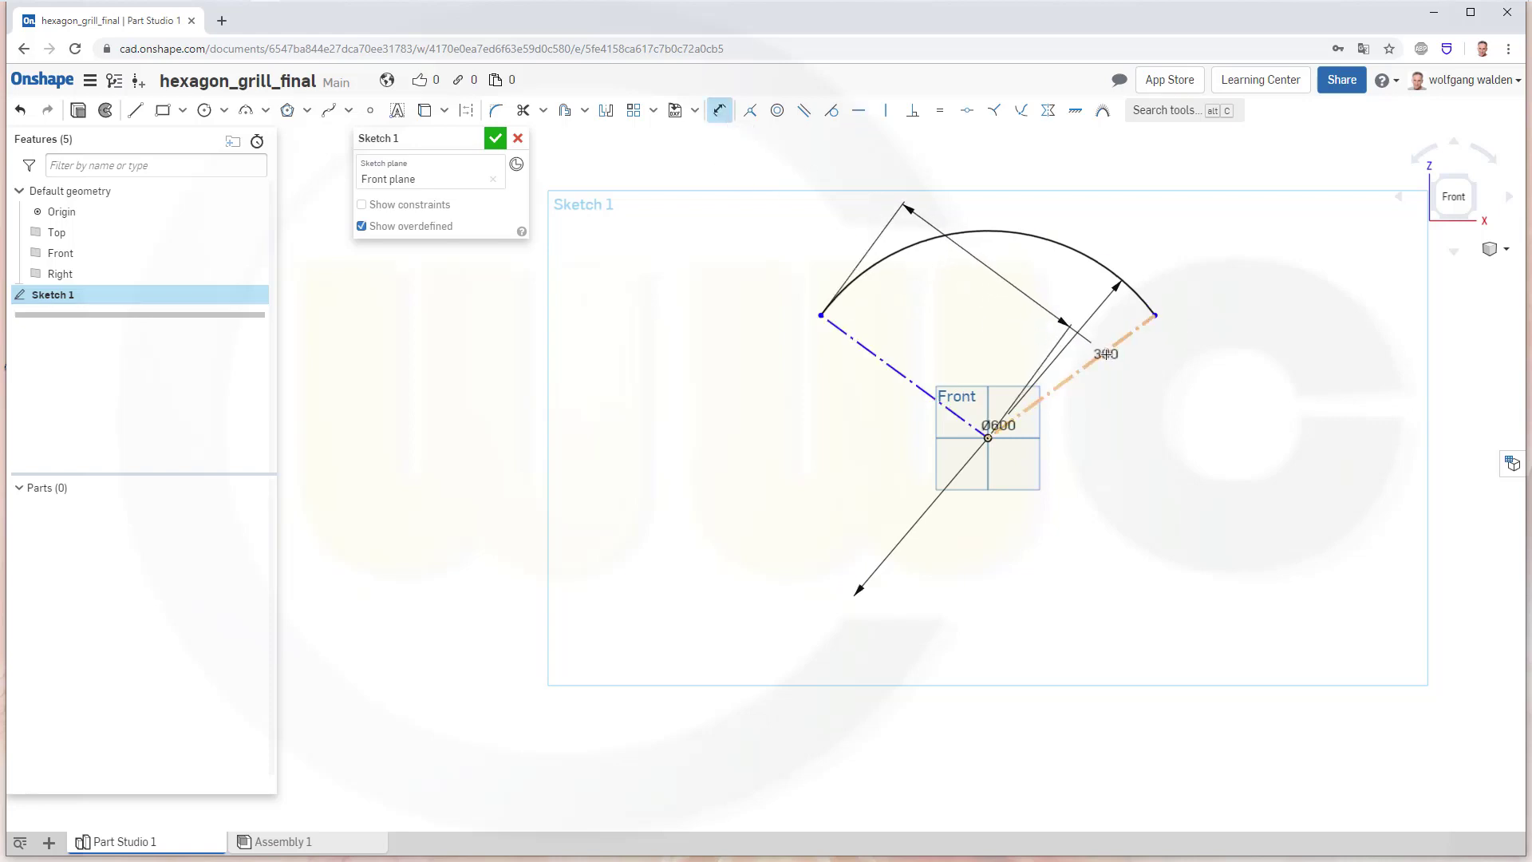
left_click(1108, 352)
left_click(1000, 306)
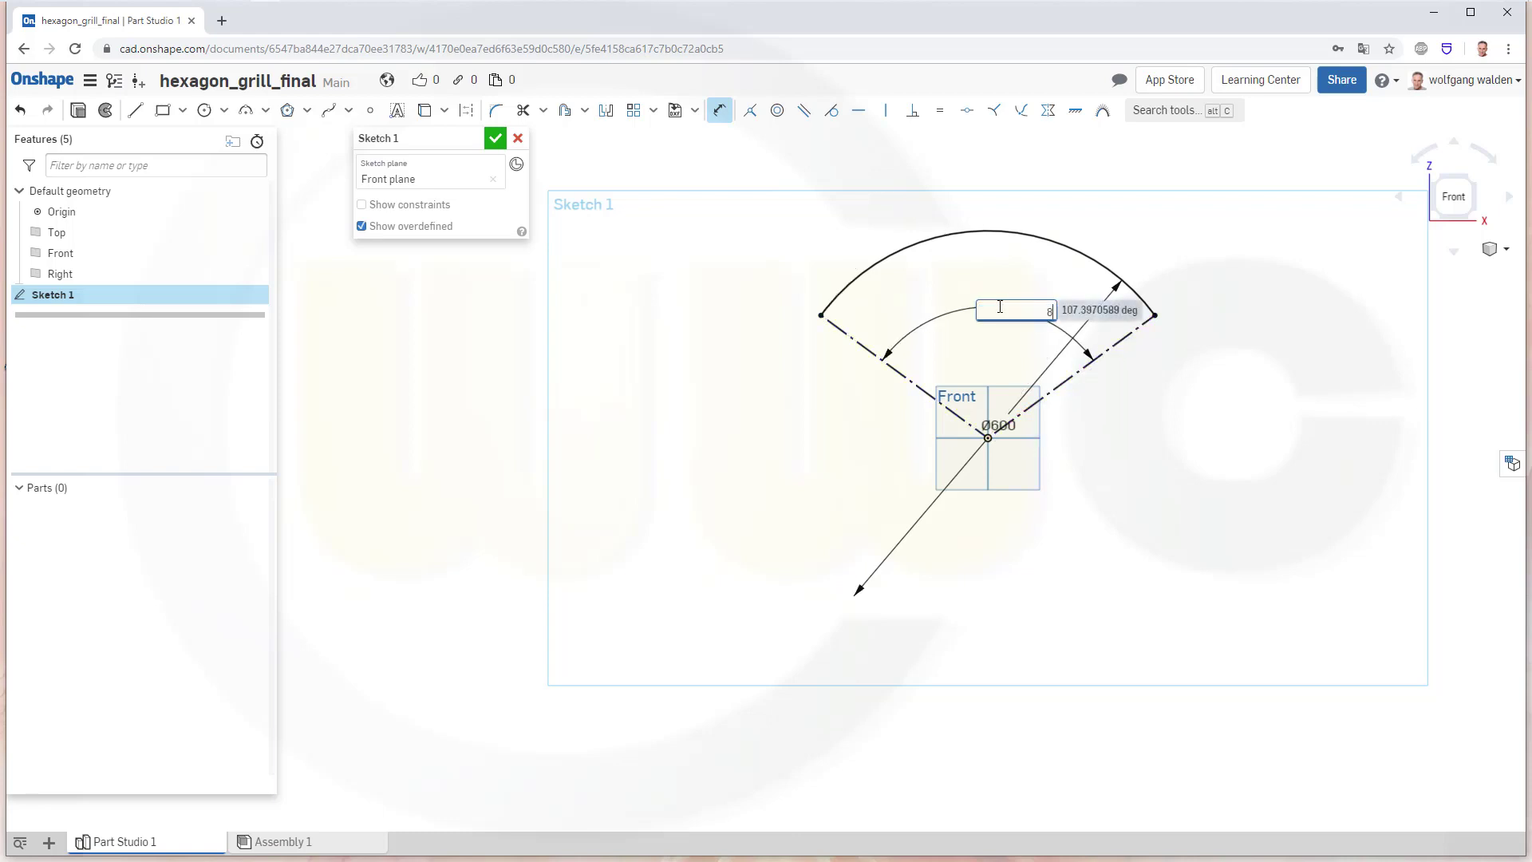
type("80")
key("Return")
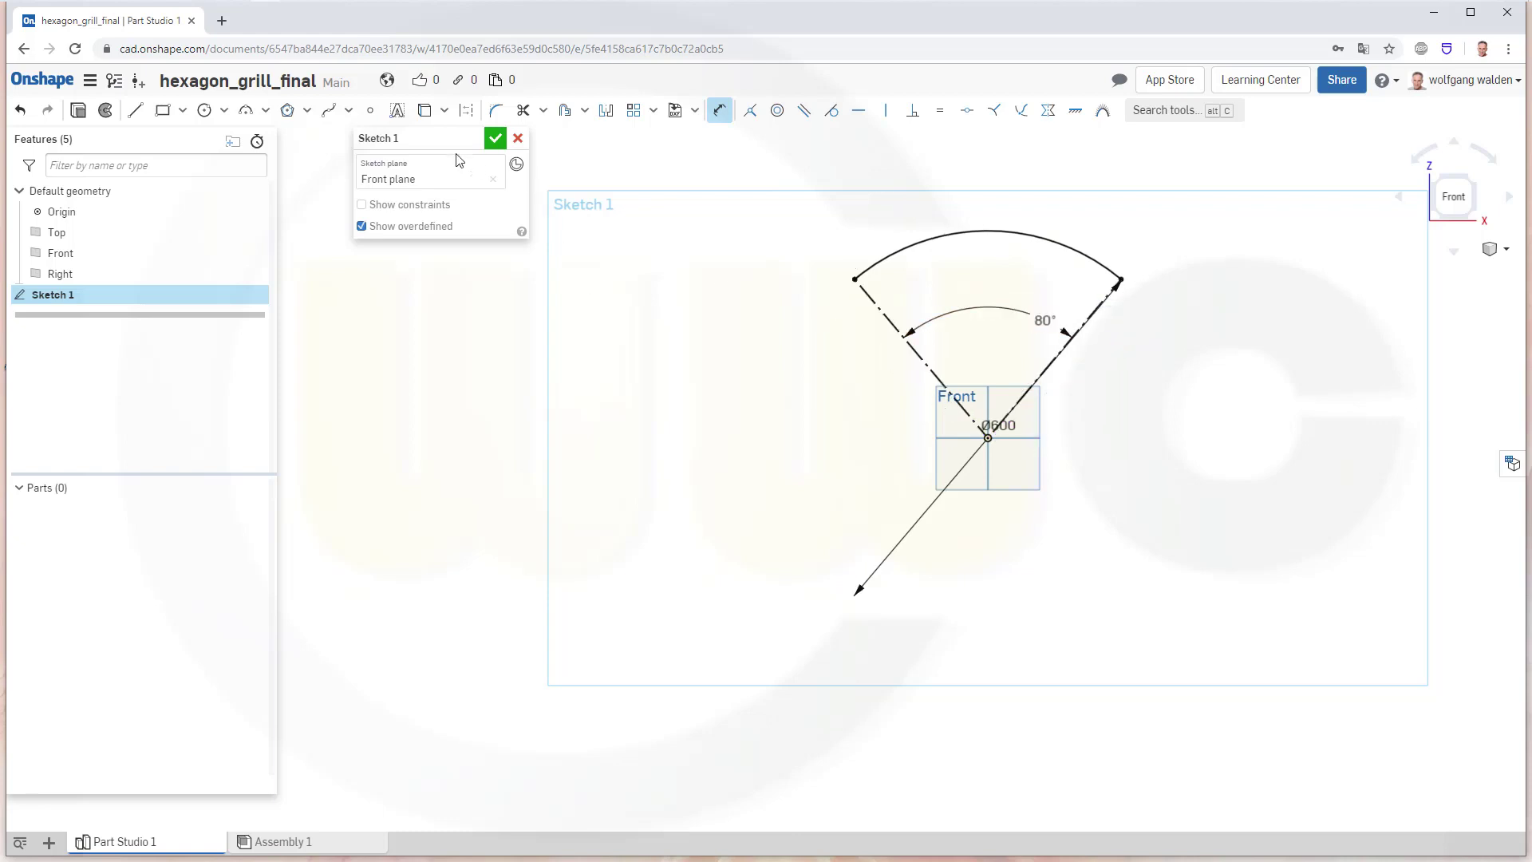
Draw a 200 mm horizontal line from the origin toward positive X
left_click(135, 110)
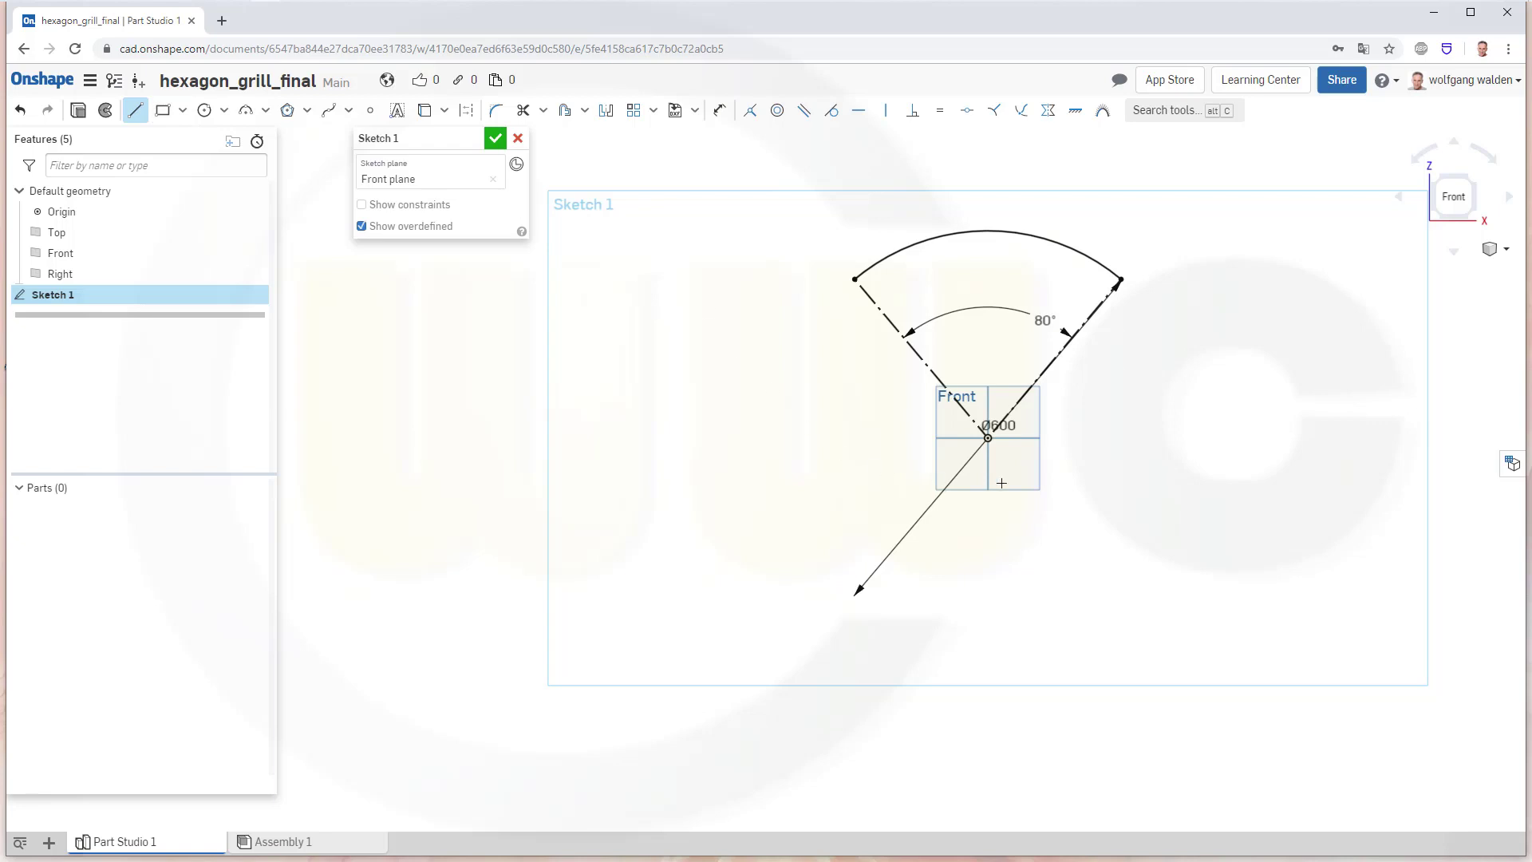
left_click(987, 438)
left_click(1233, 438)
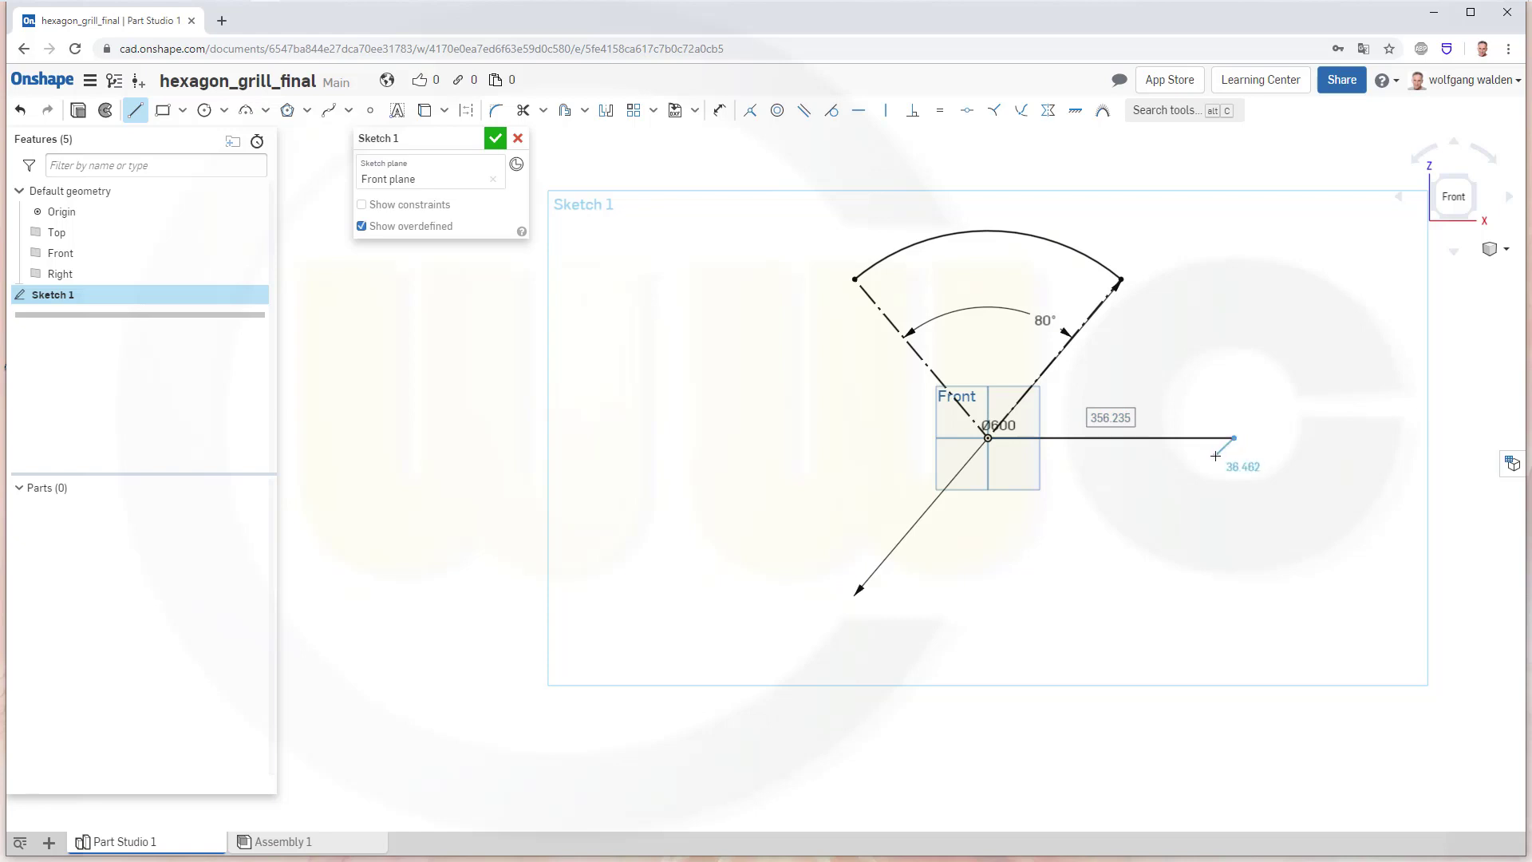
type("200")
key("Return")
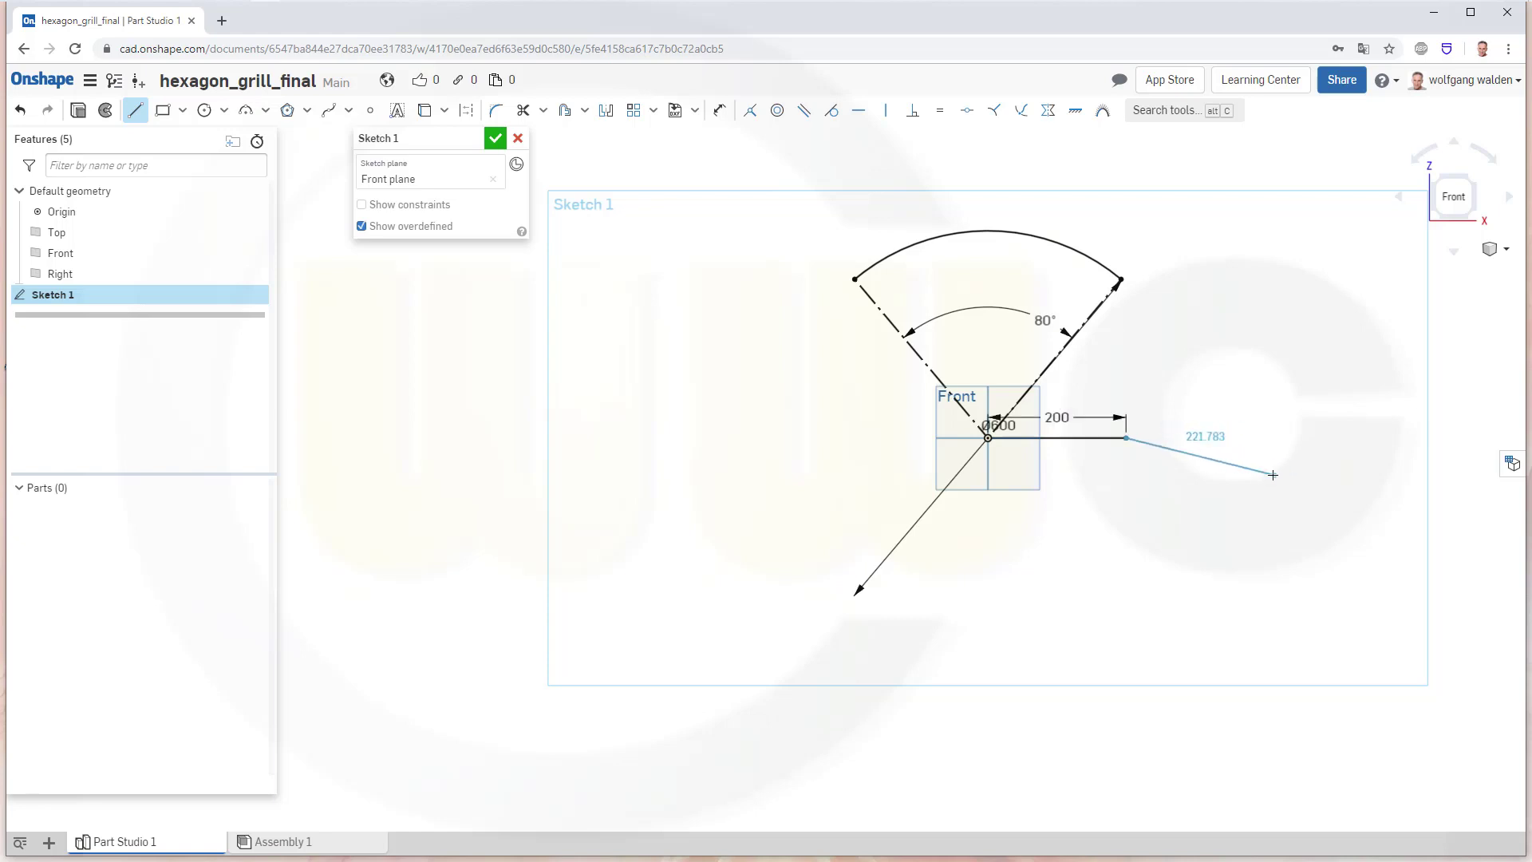
key("Escape")
Draw a 200 mm vertical line upward from the origin
left_click(135, 110)
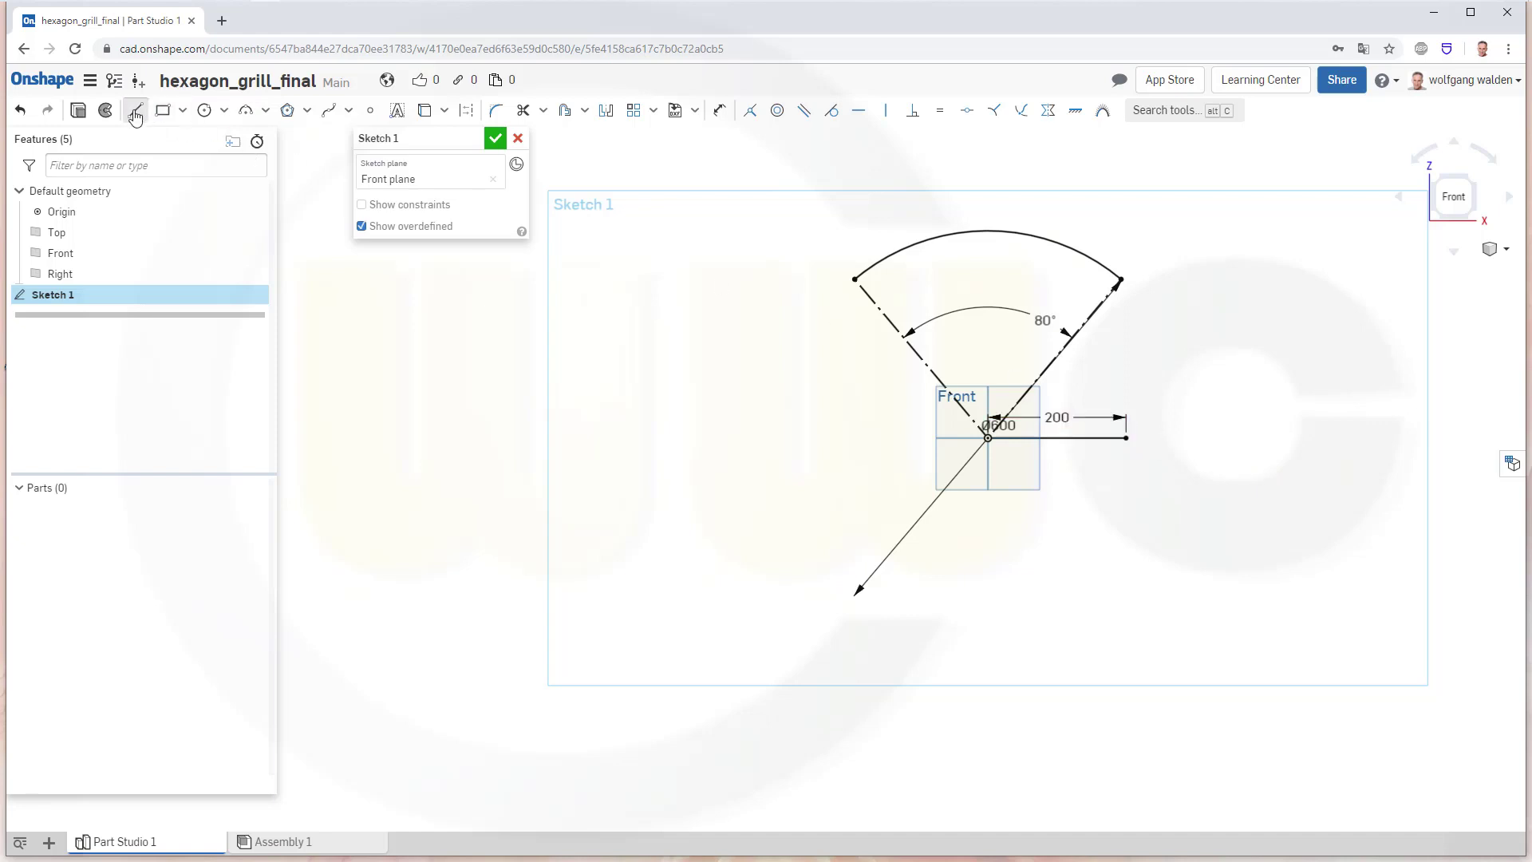
left_click(987, 436)
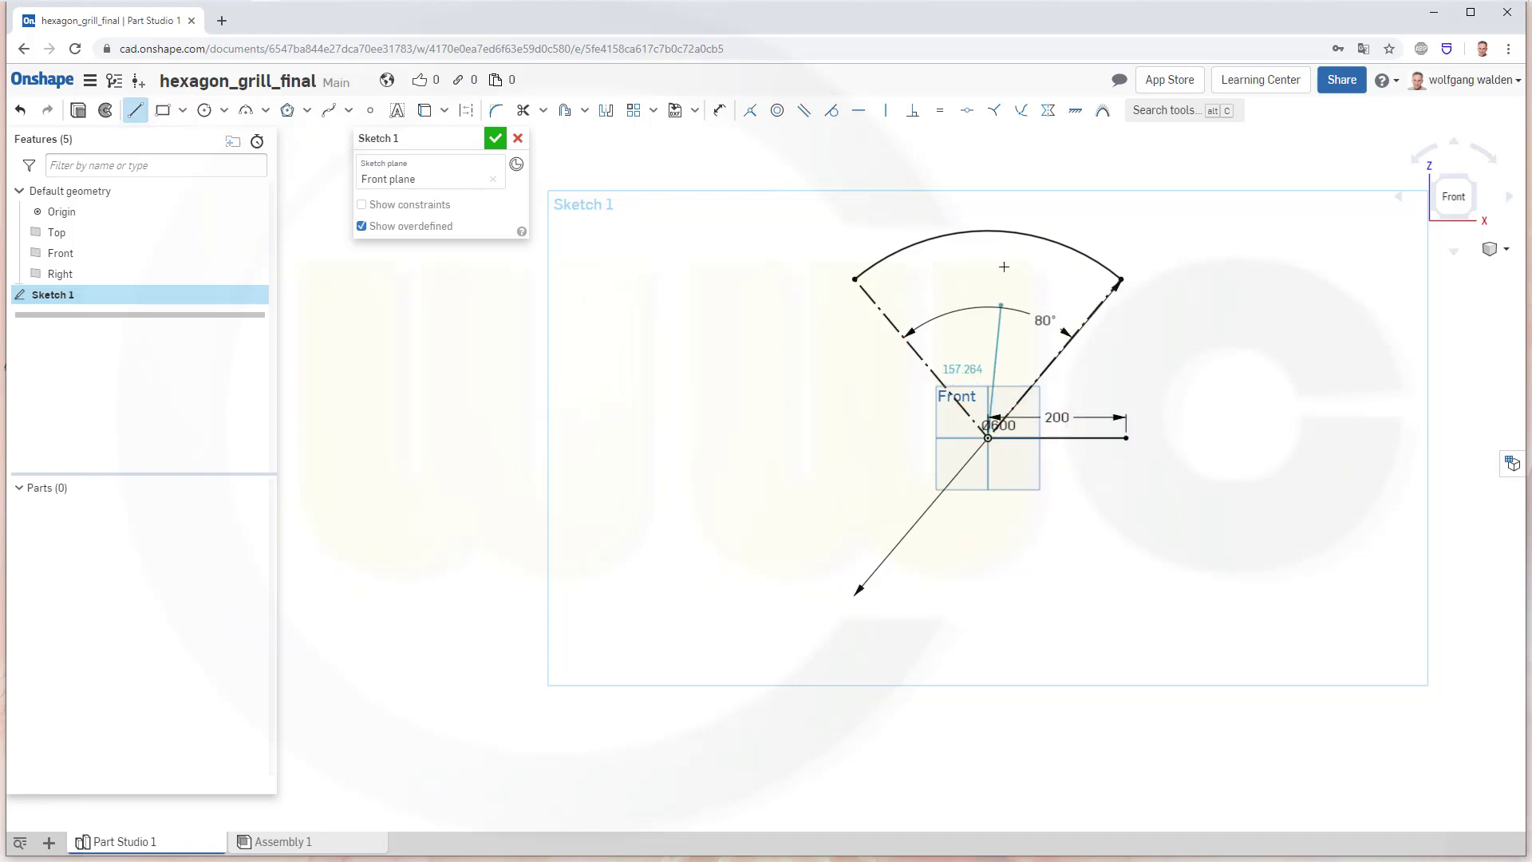
left_click(982, 208)
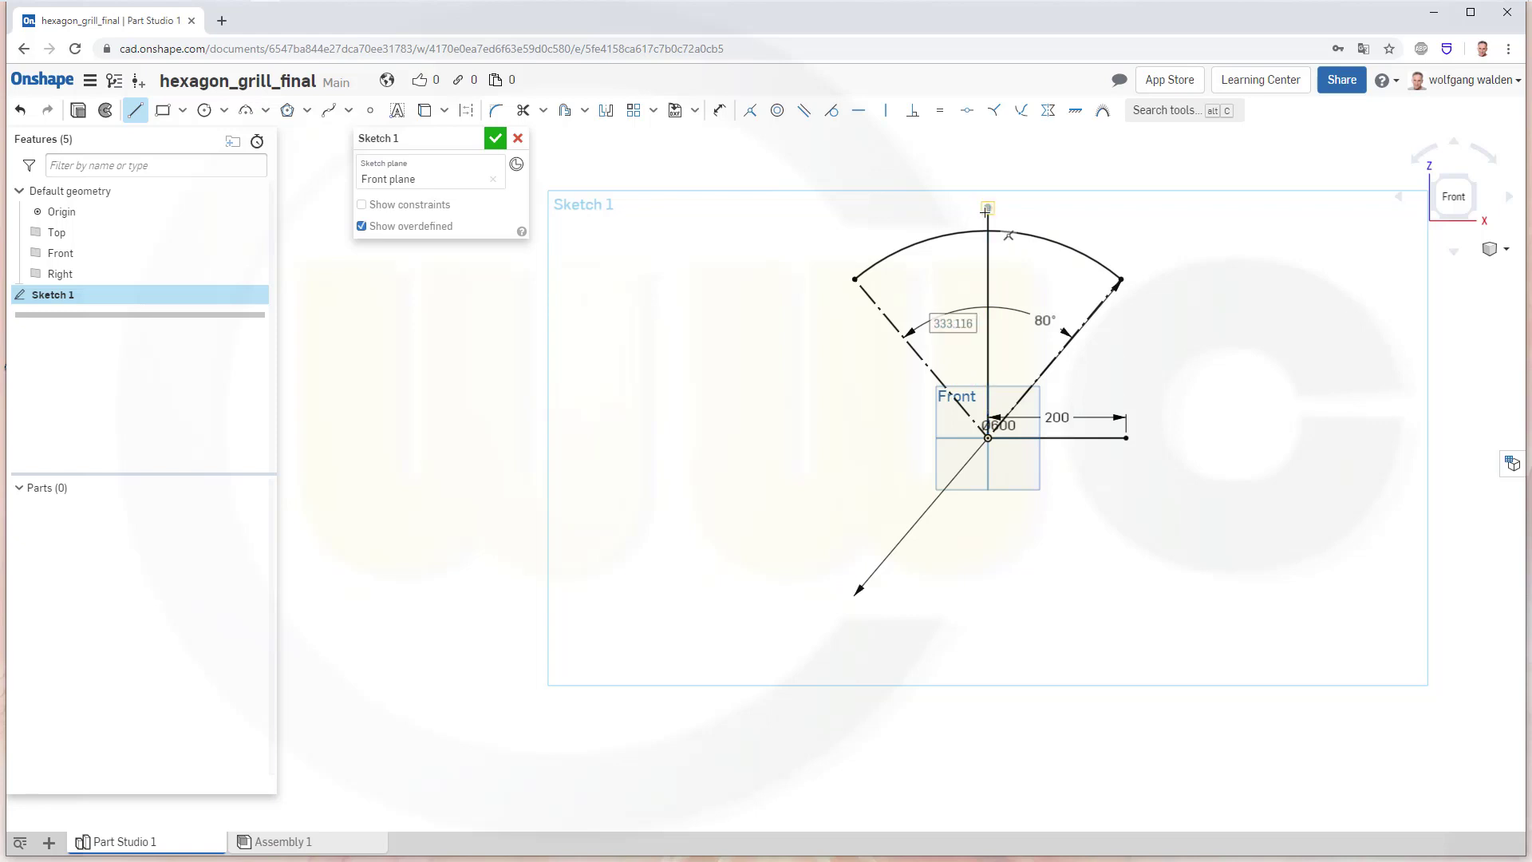
type("200")
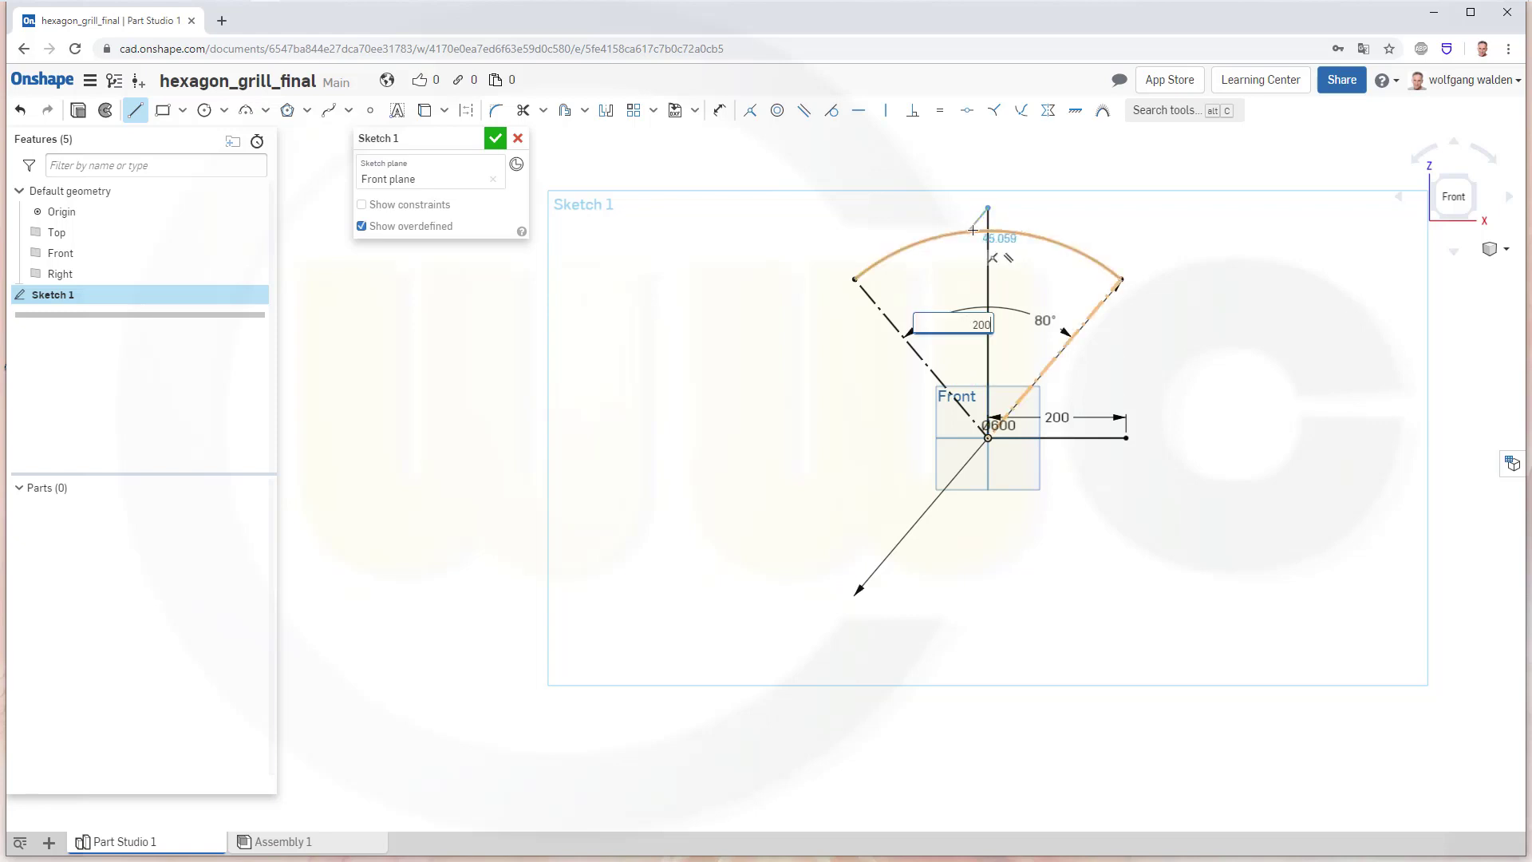
key("Return")
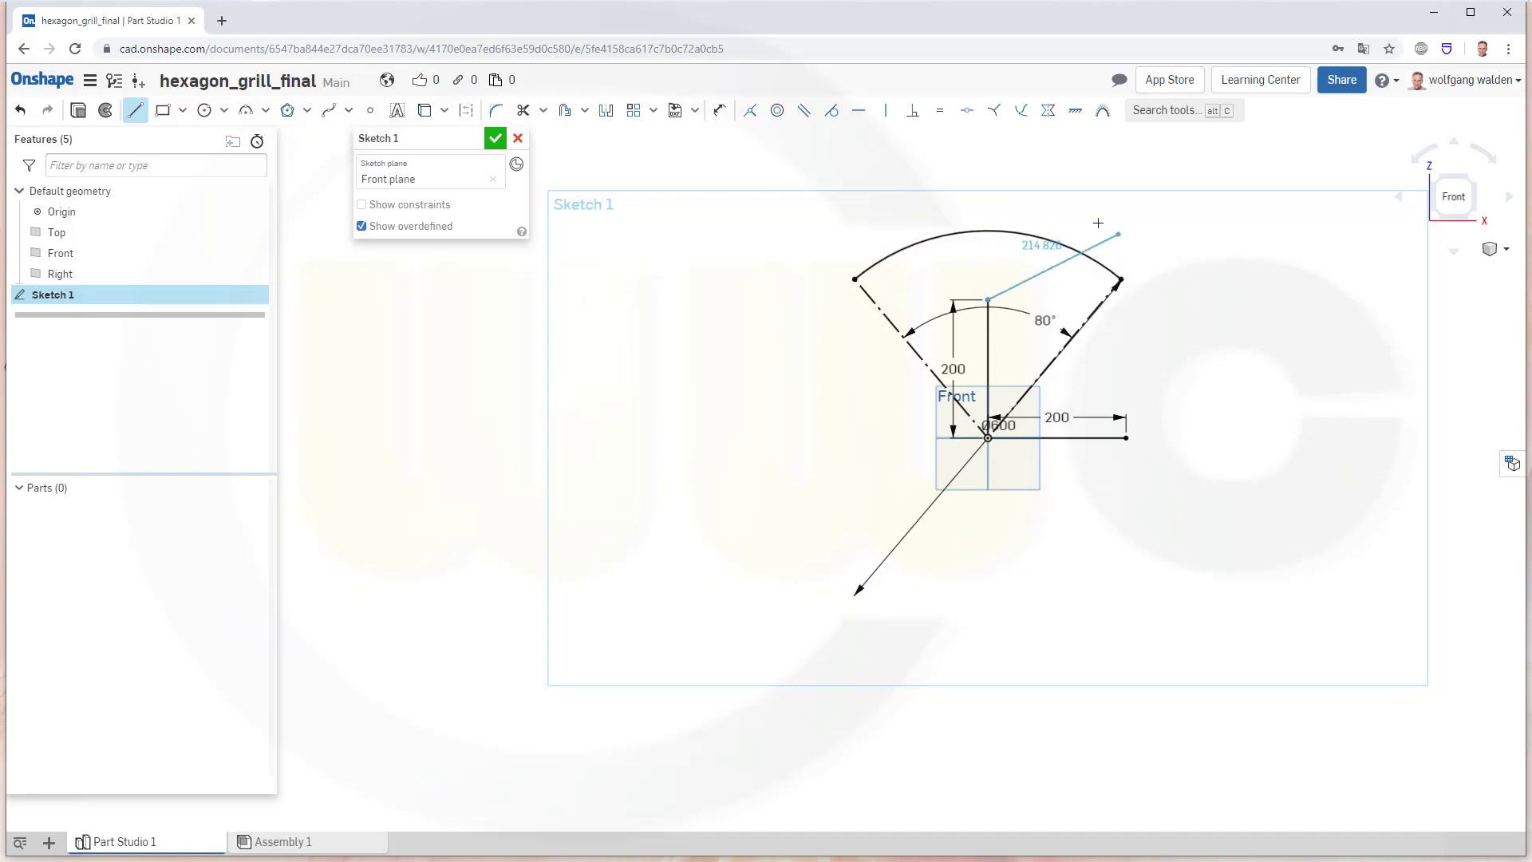
key("Escape")
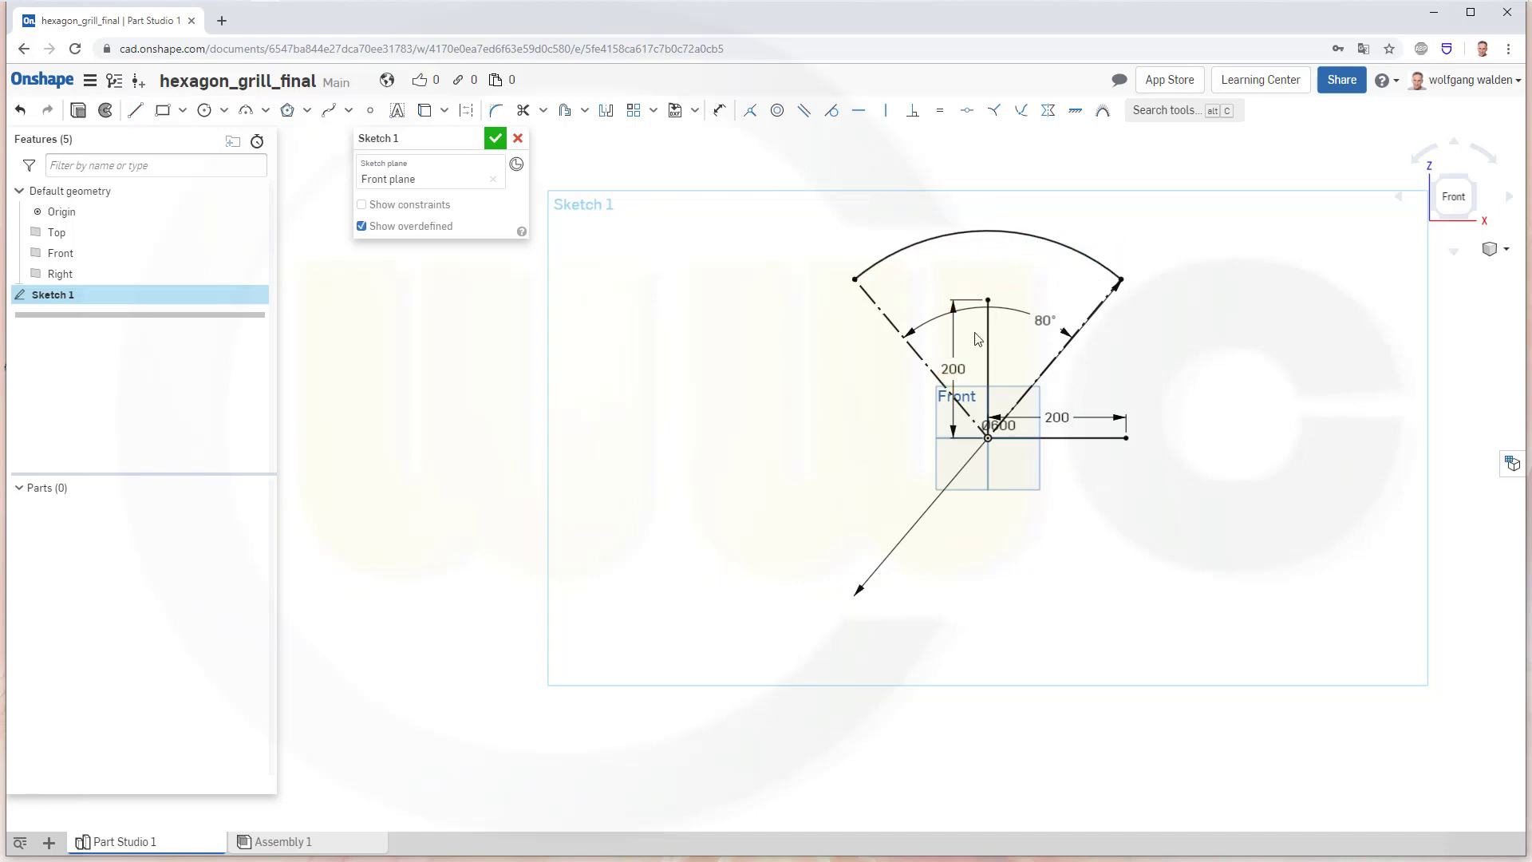
Convert the vertical and horizontal 200 mm lines to construction geometry and finish the sketch
left_click(990, 345)
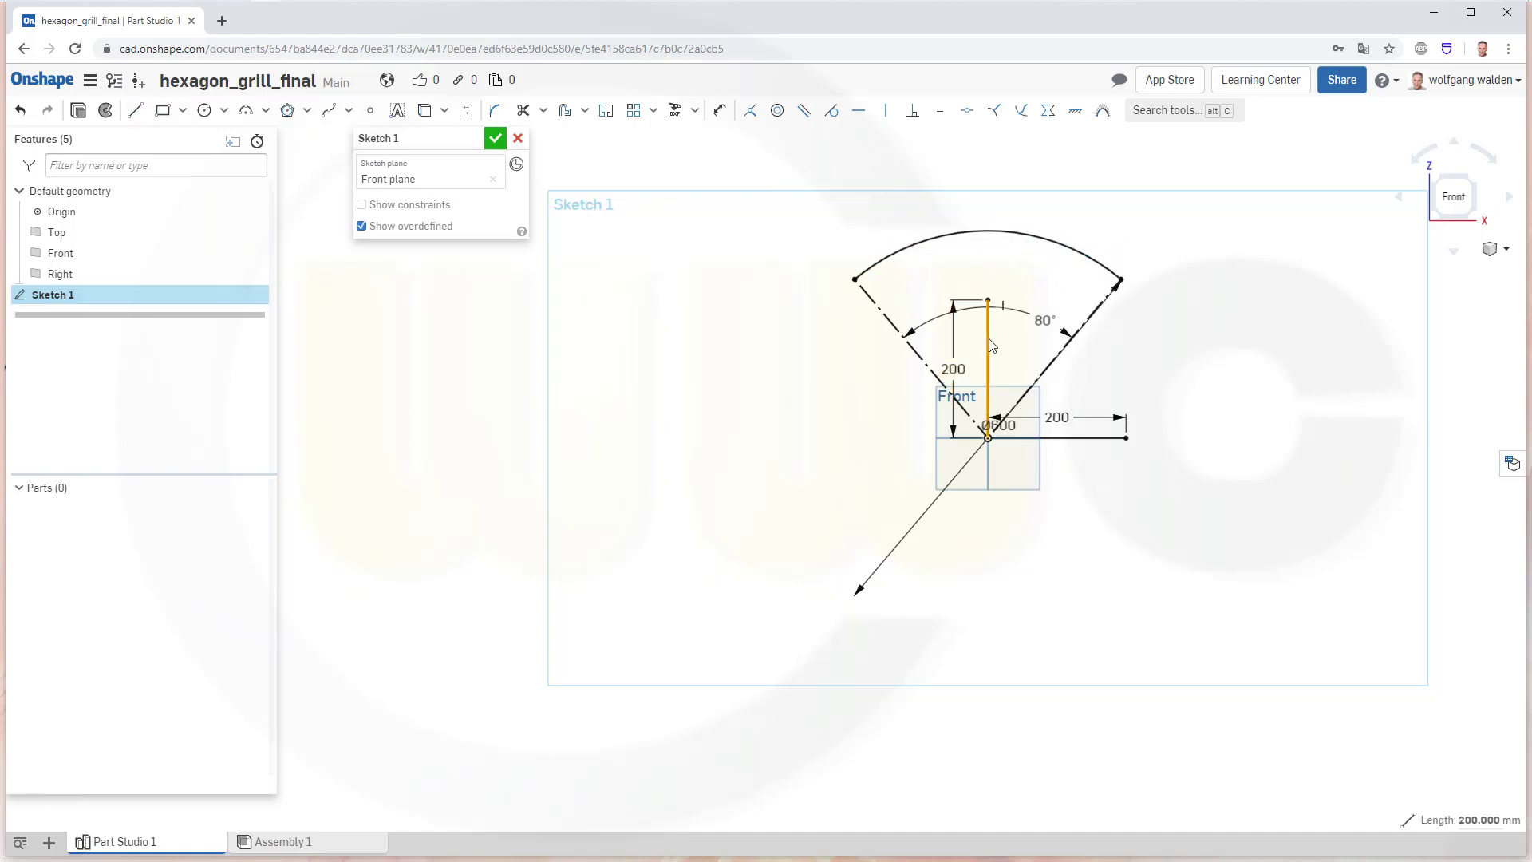
left_click(466, 110)
left_click(1057, 437)
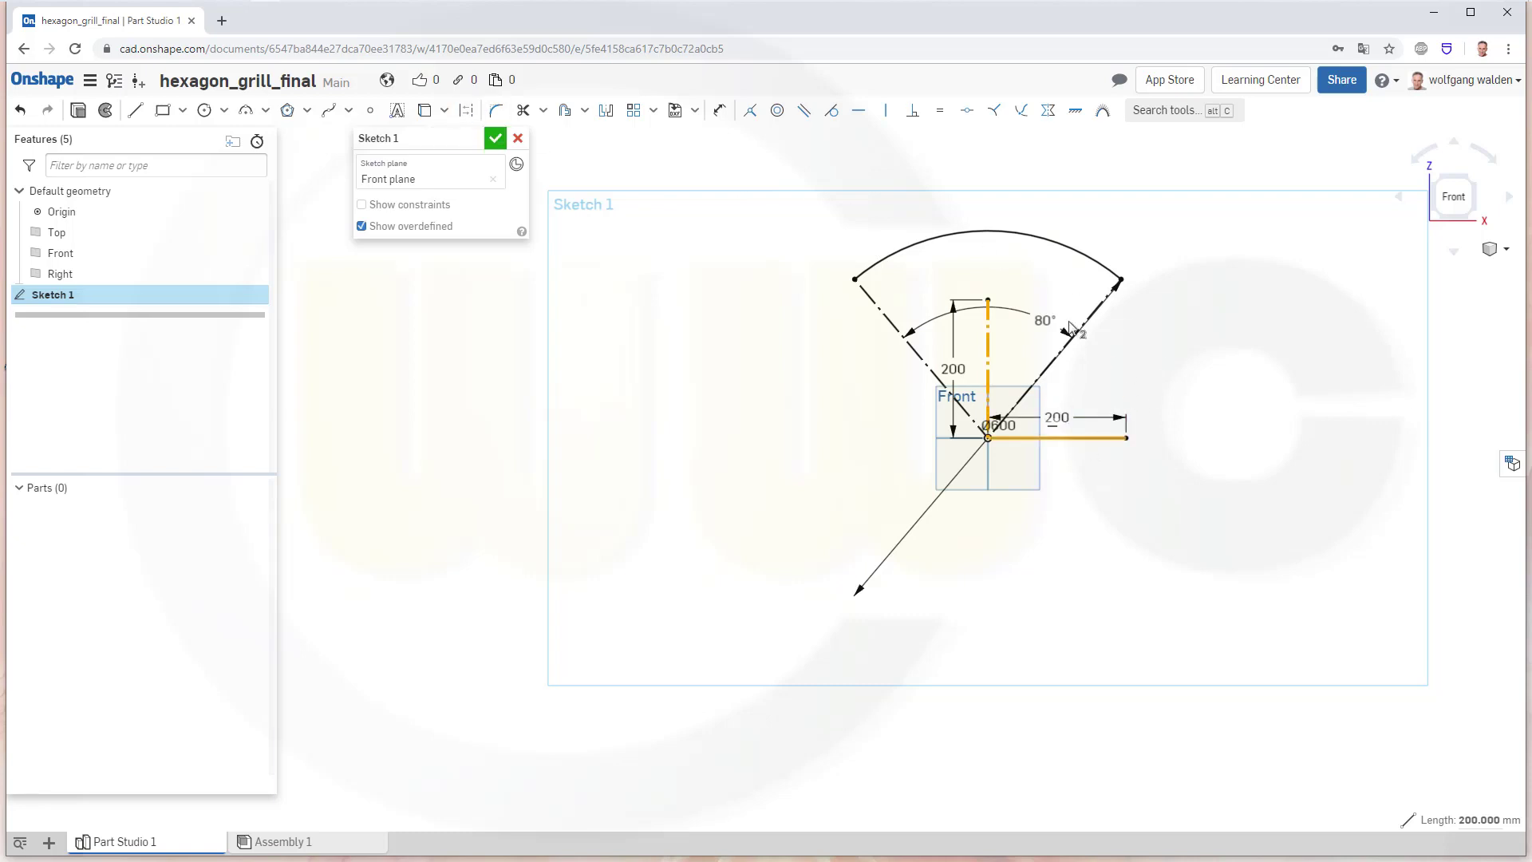
left_click(466, 110)
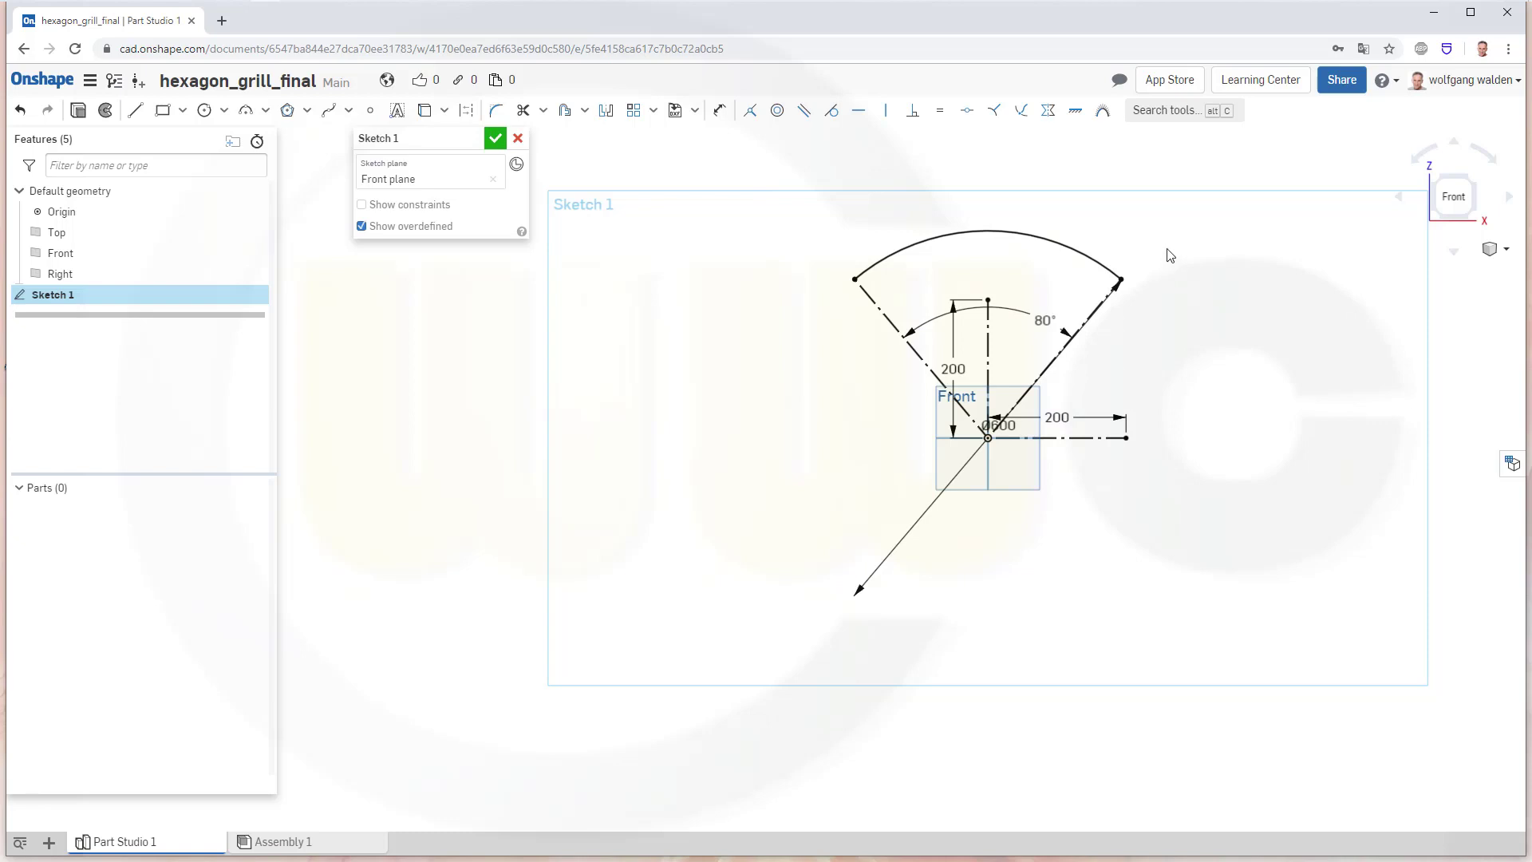
left_click(495, 139)
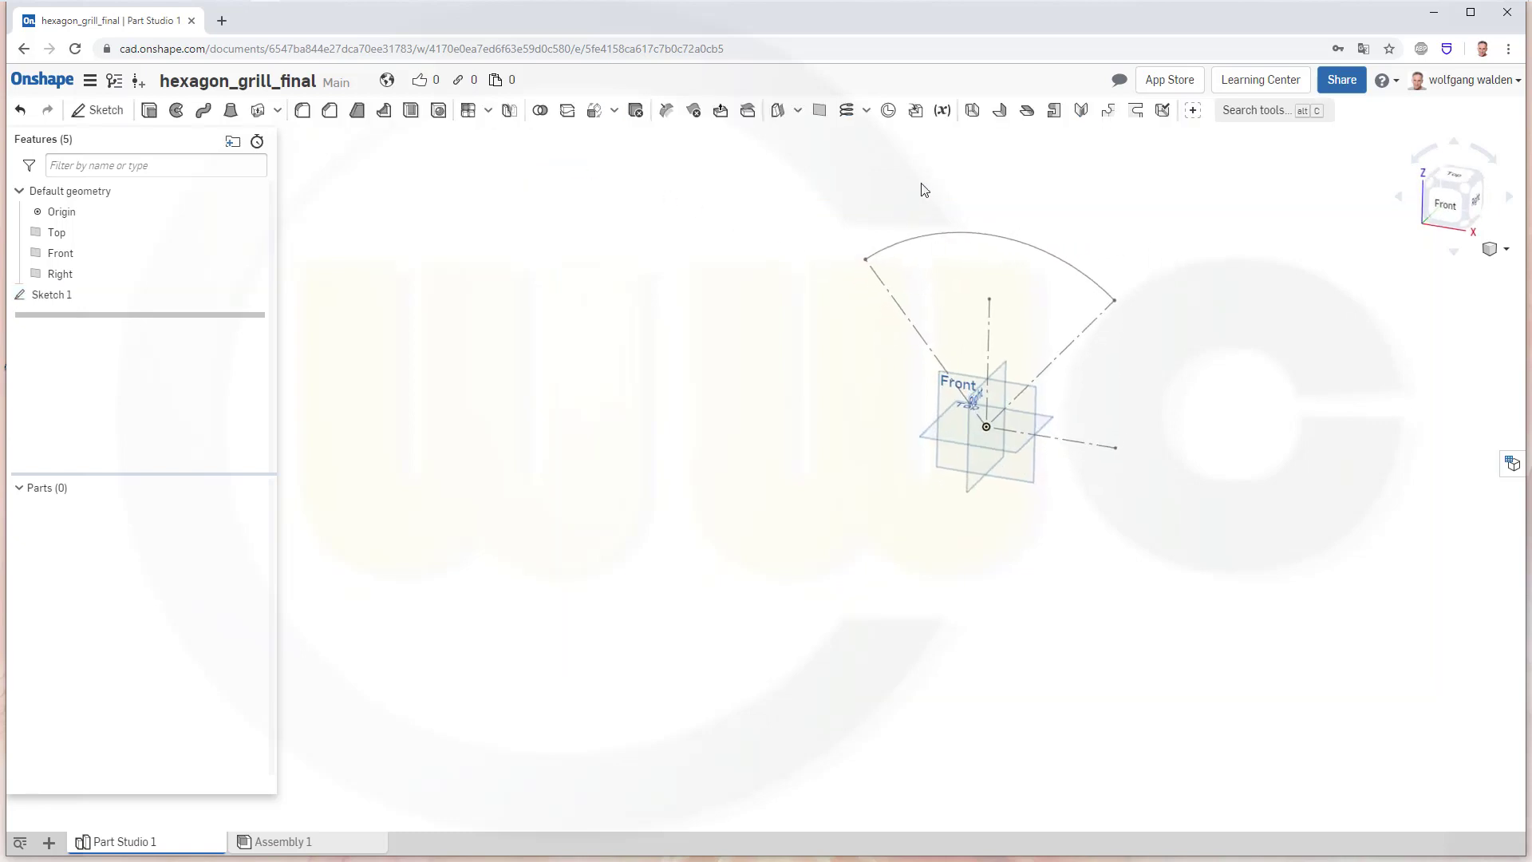
scroll(924, 191, "up", 2)
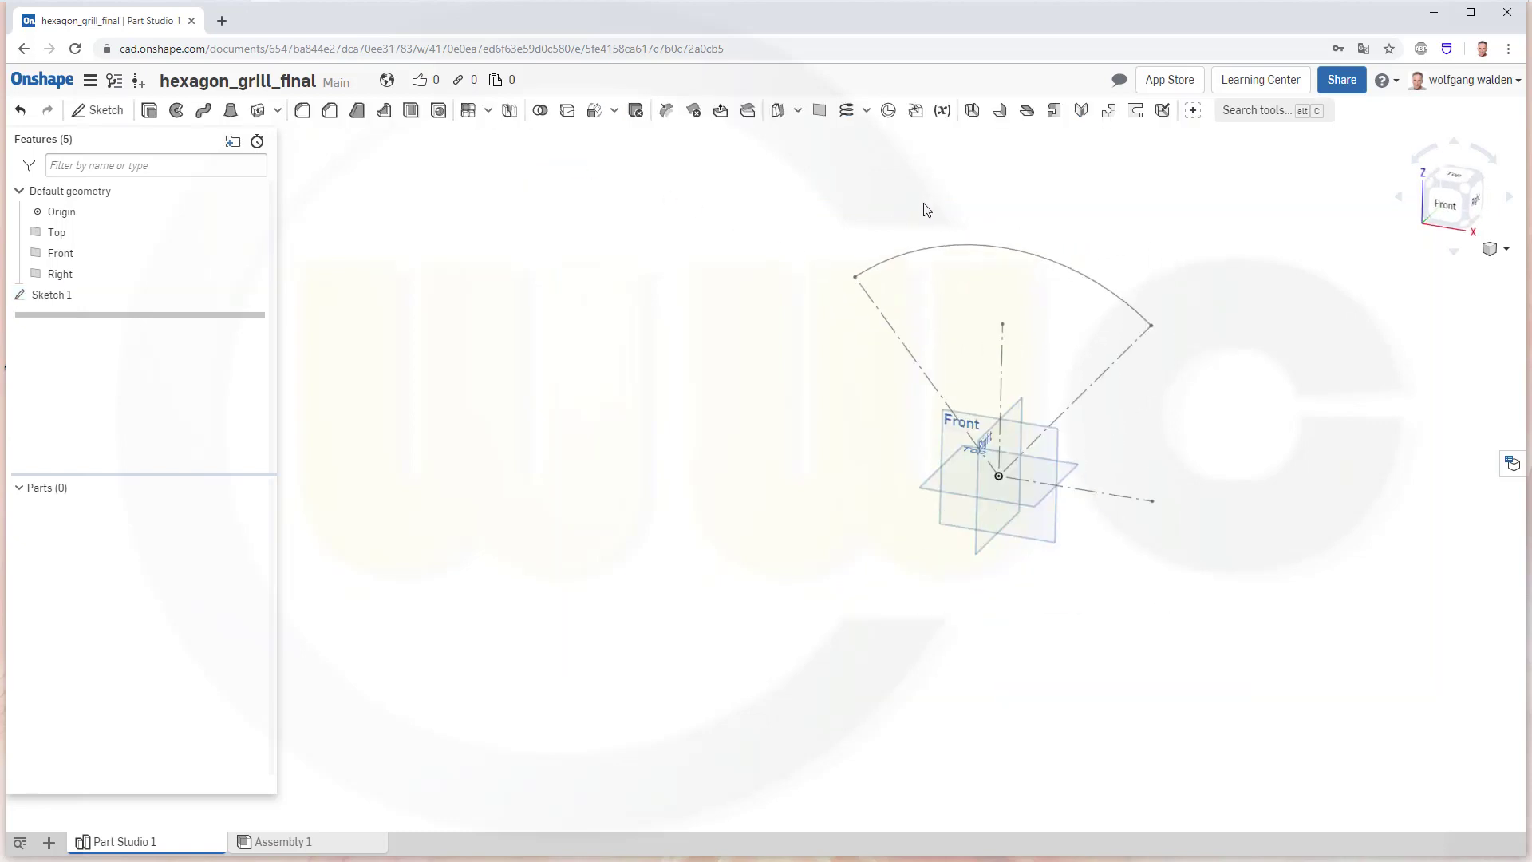
Revolve the sketched arc as a new surface around the horizontal construction line
left_click(177, 110)
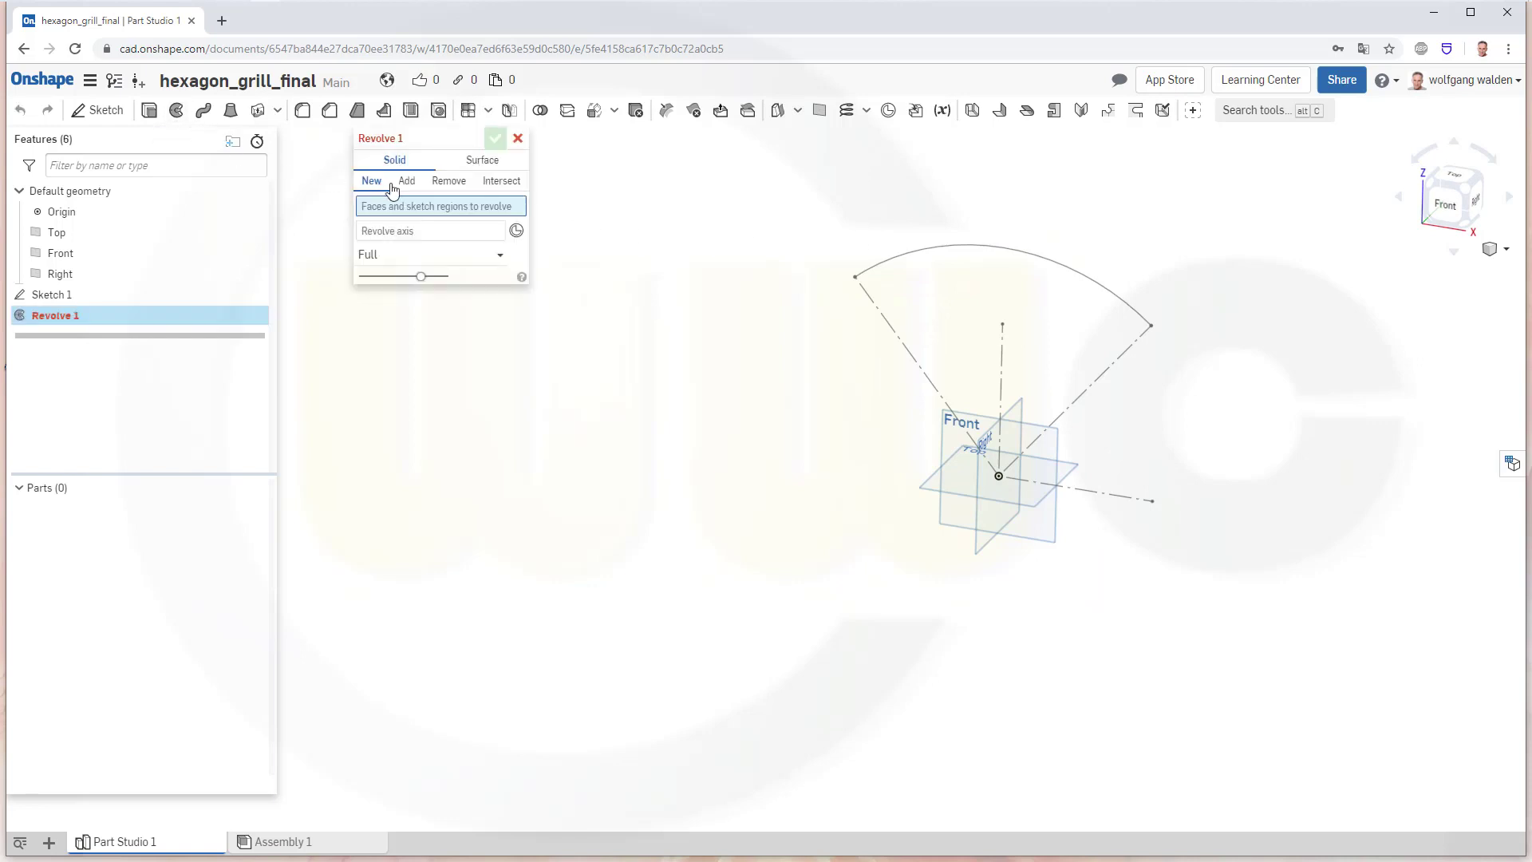
left_click(482, 162)
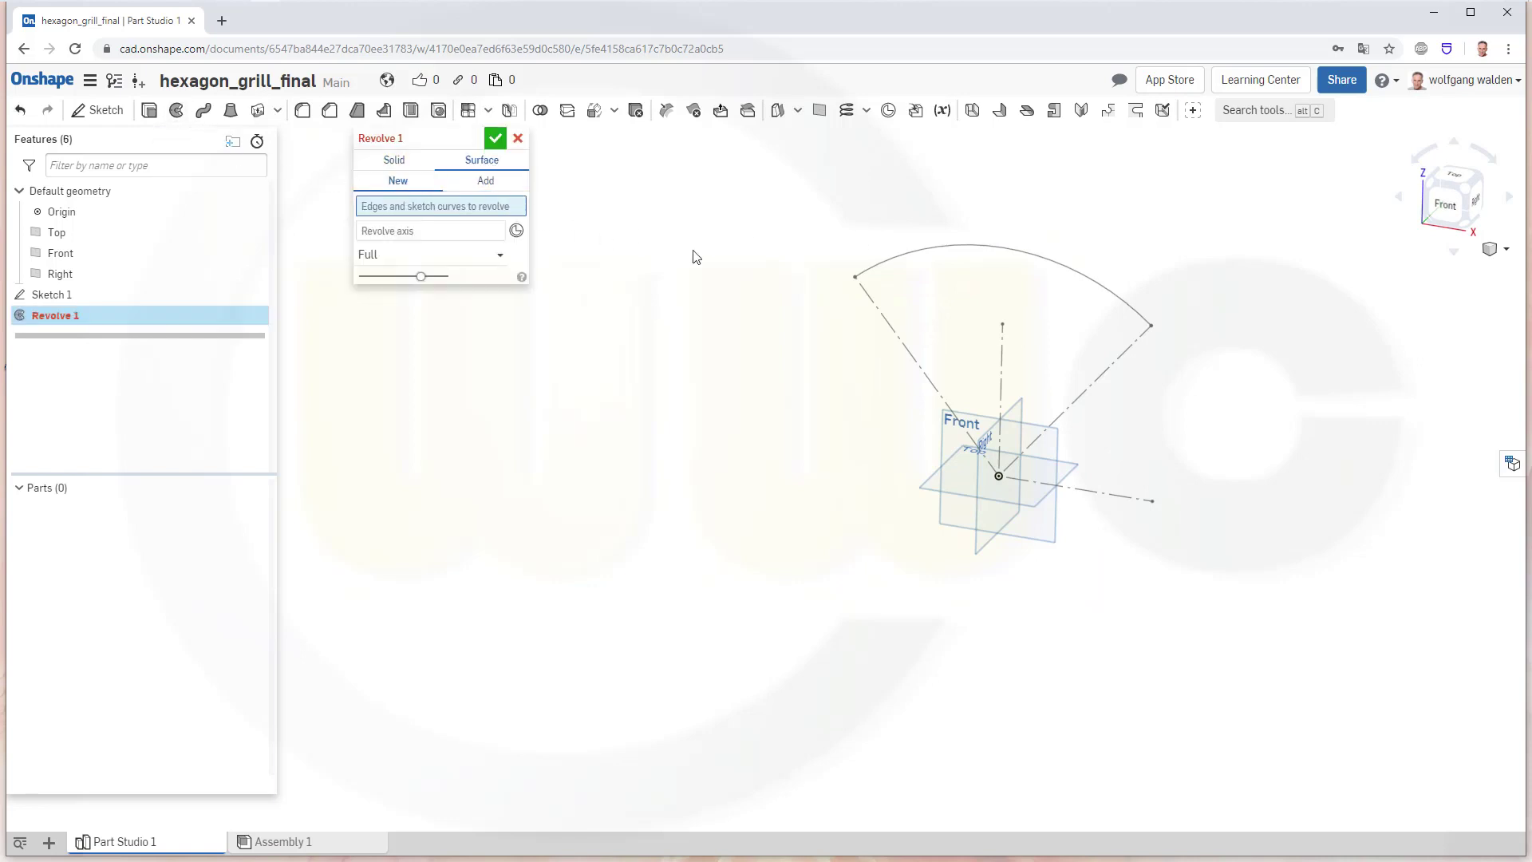
left_click(906, 255)
left_click(468, 247)
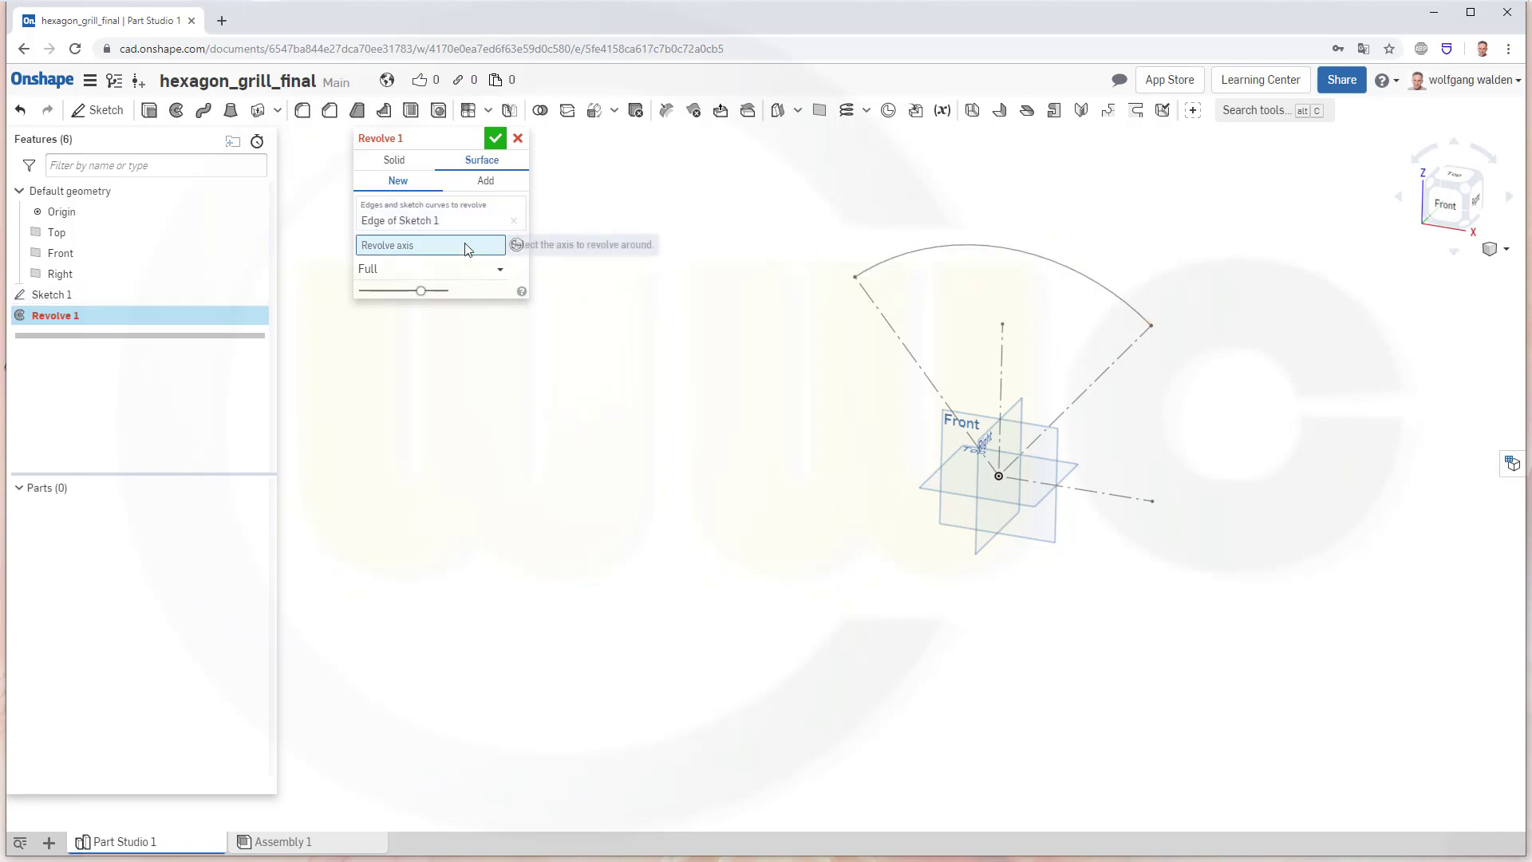
left_click(1115, 497)
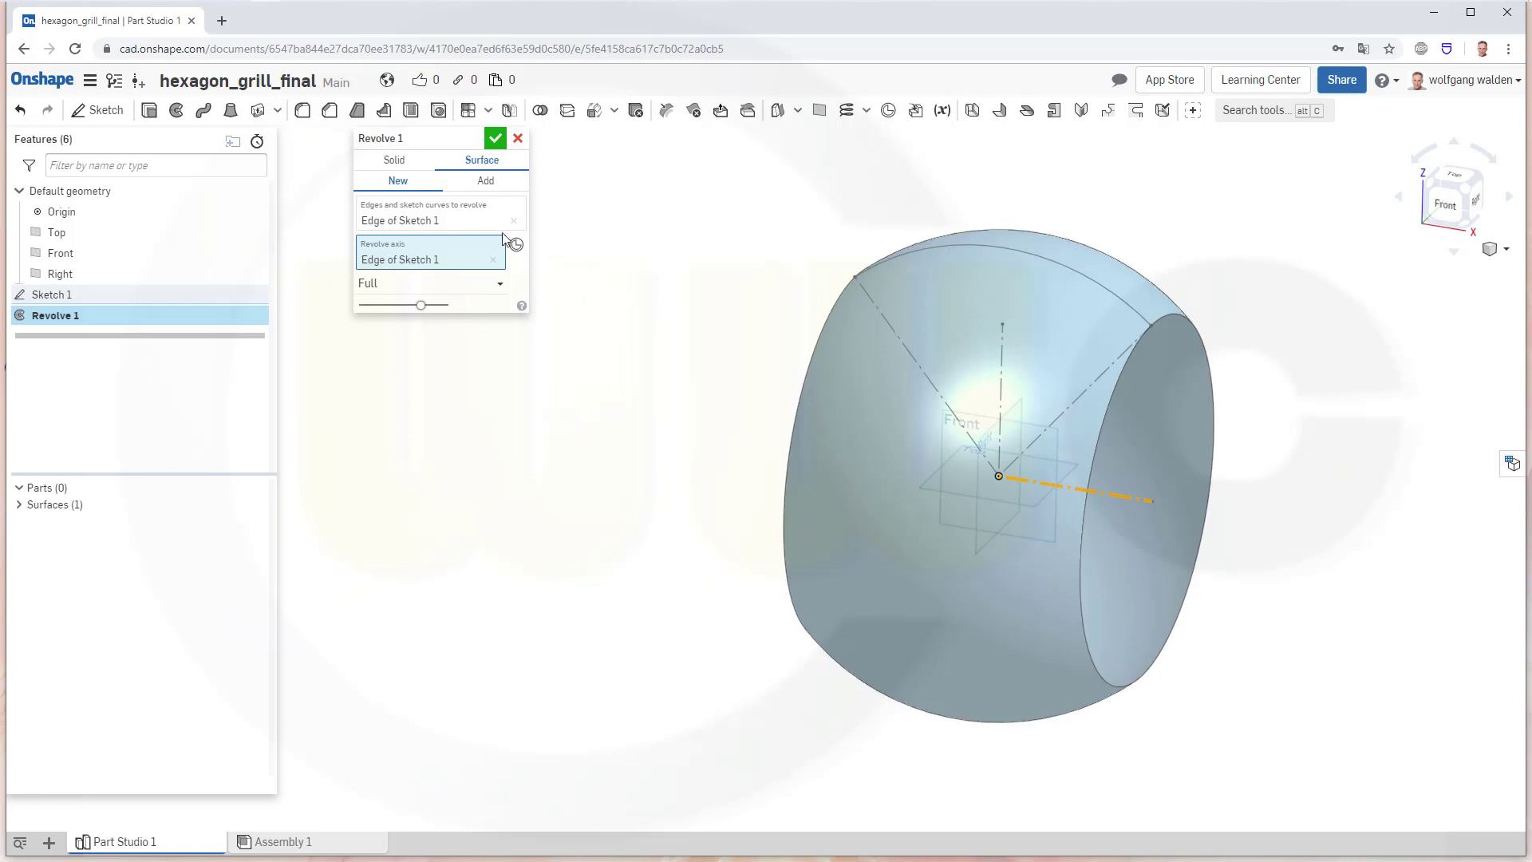
Make the surface revolve symmetric with a revolve angle of 35°
left_click(505, 285)
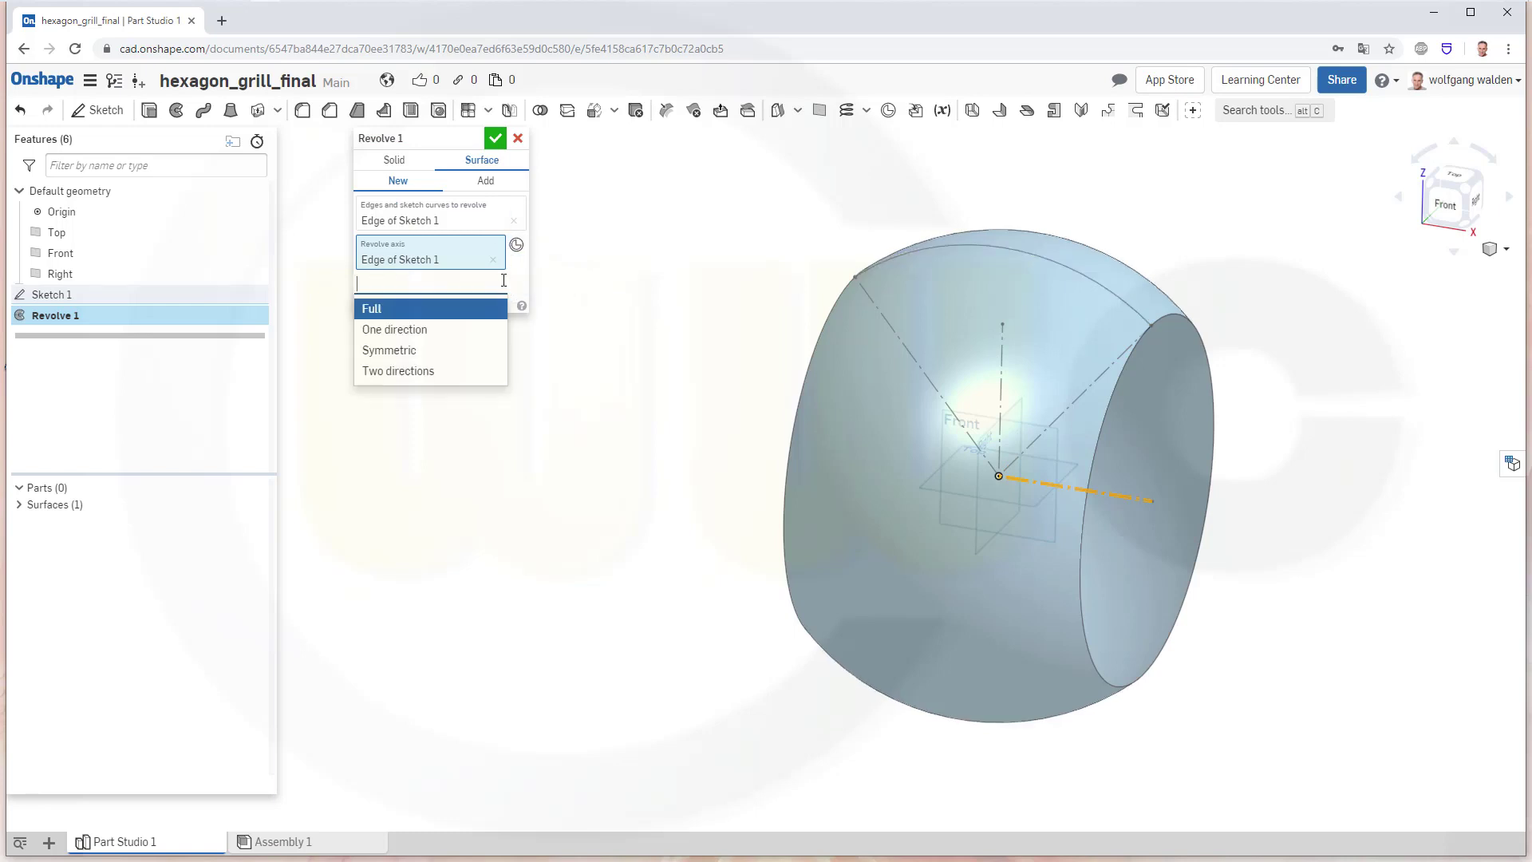
left_click(422, 352)
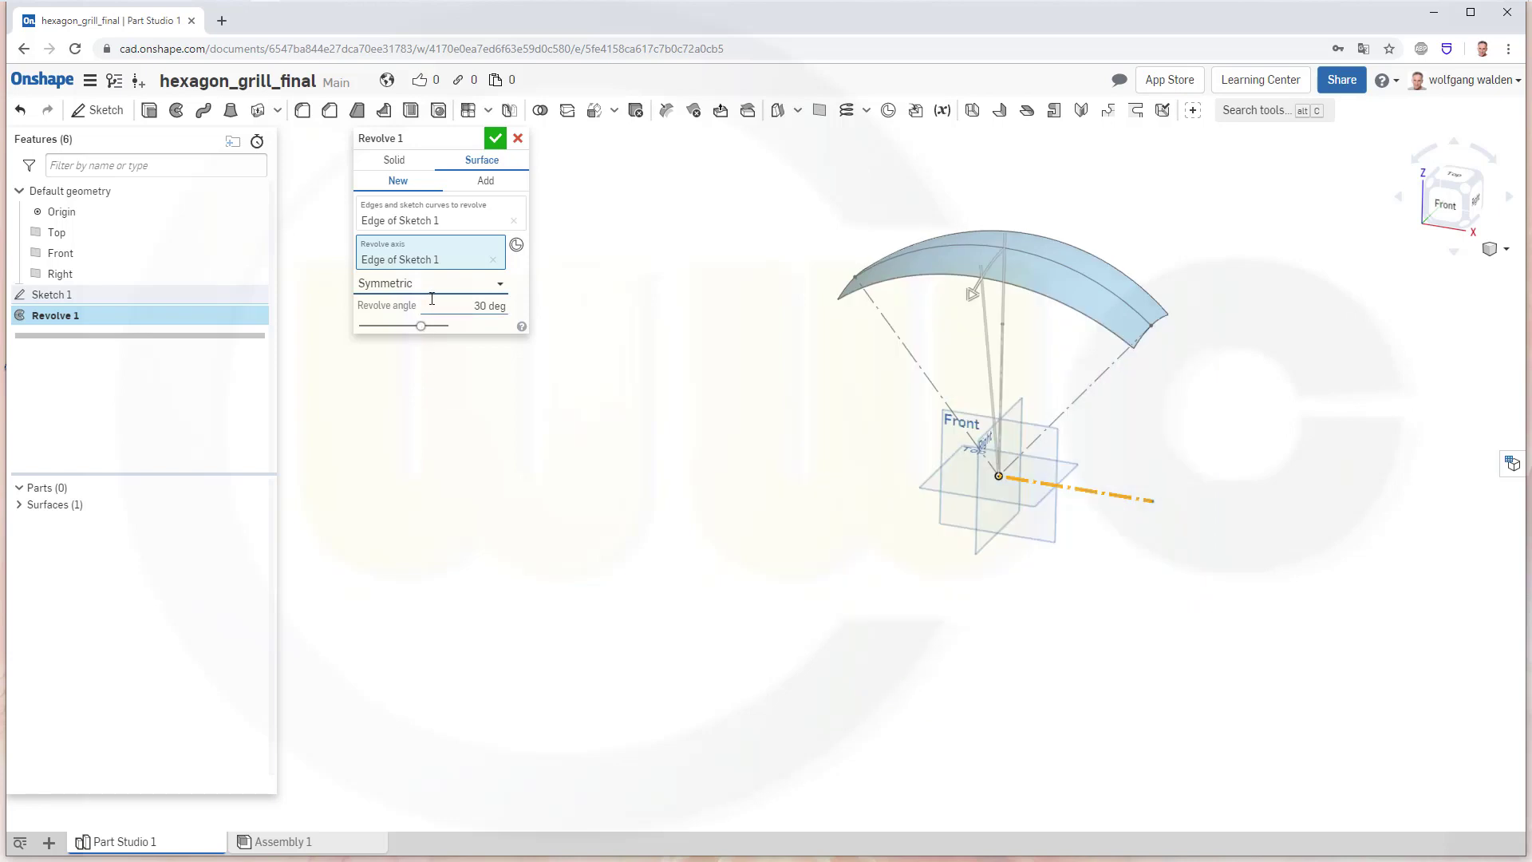
left_click(440, 301)
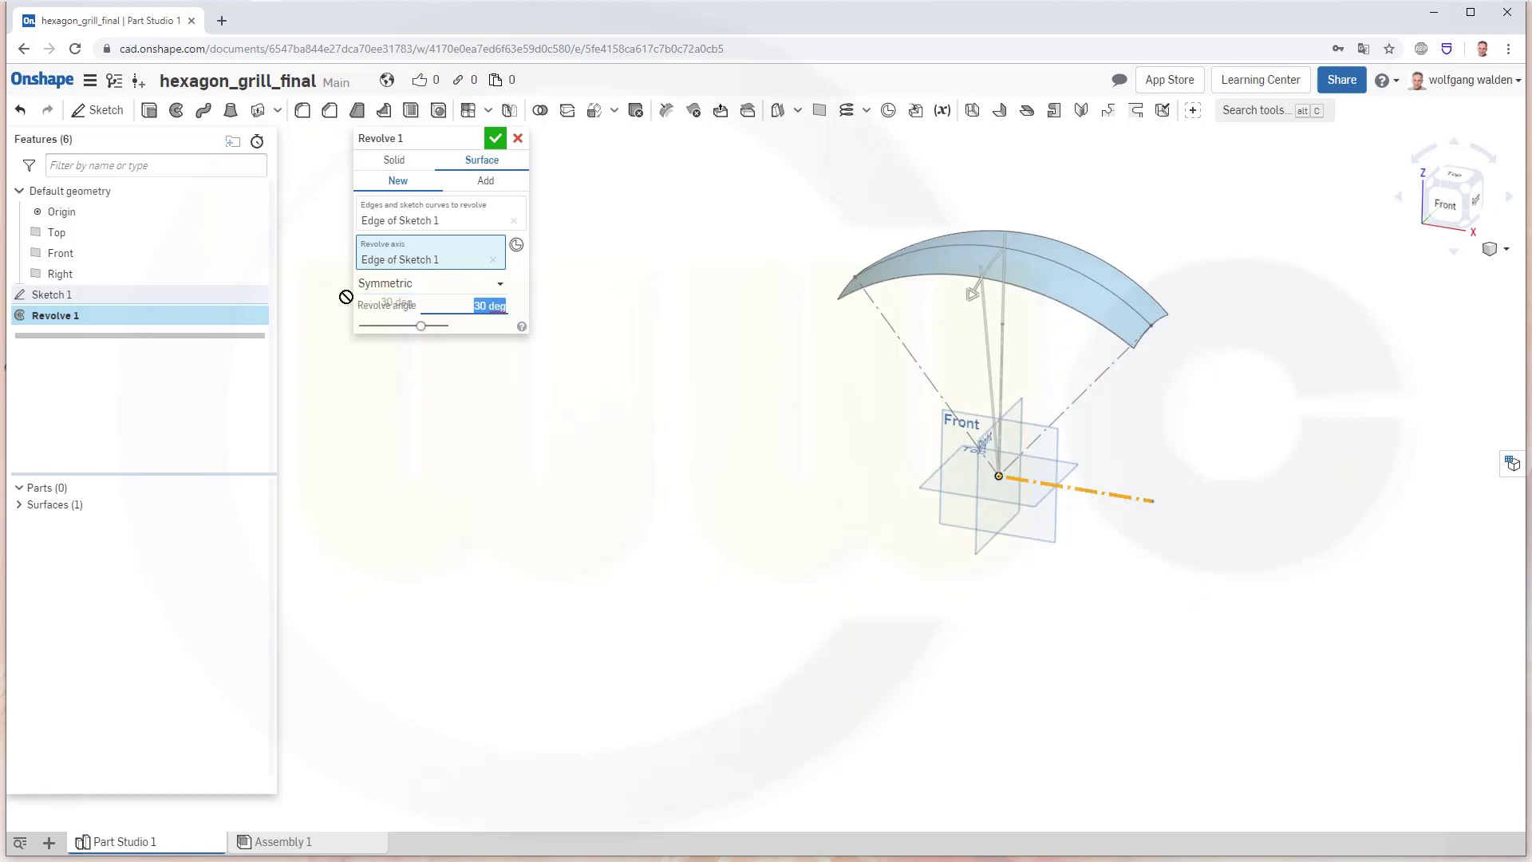
type("35")
key("Return")
right_click_drag(794, 332, 792, 412)
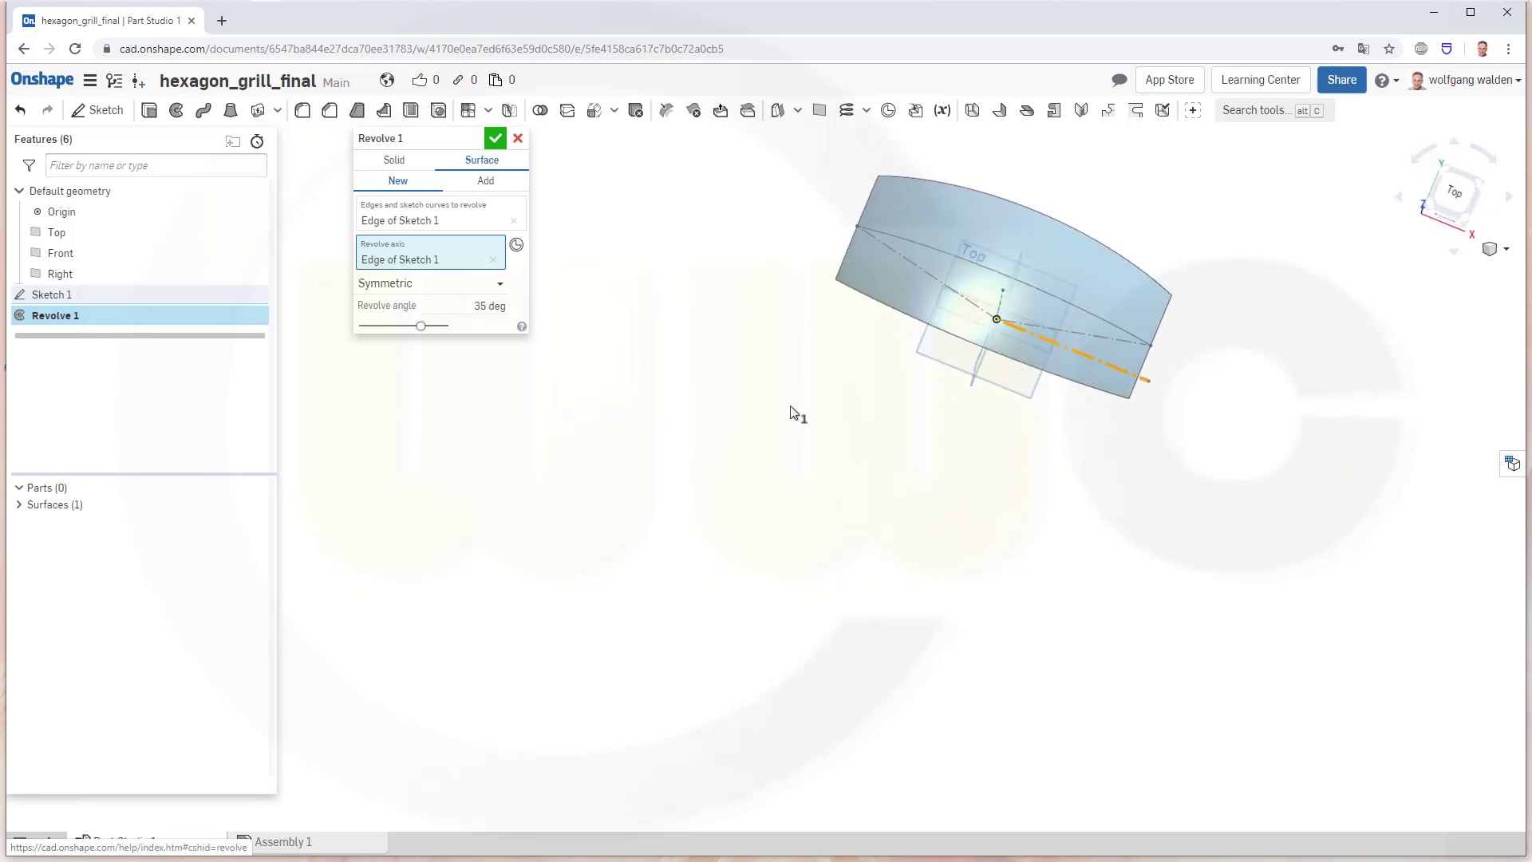
Set the symmetric revolve angle to 70° and accept the revolved surface
left_click(485, 310)
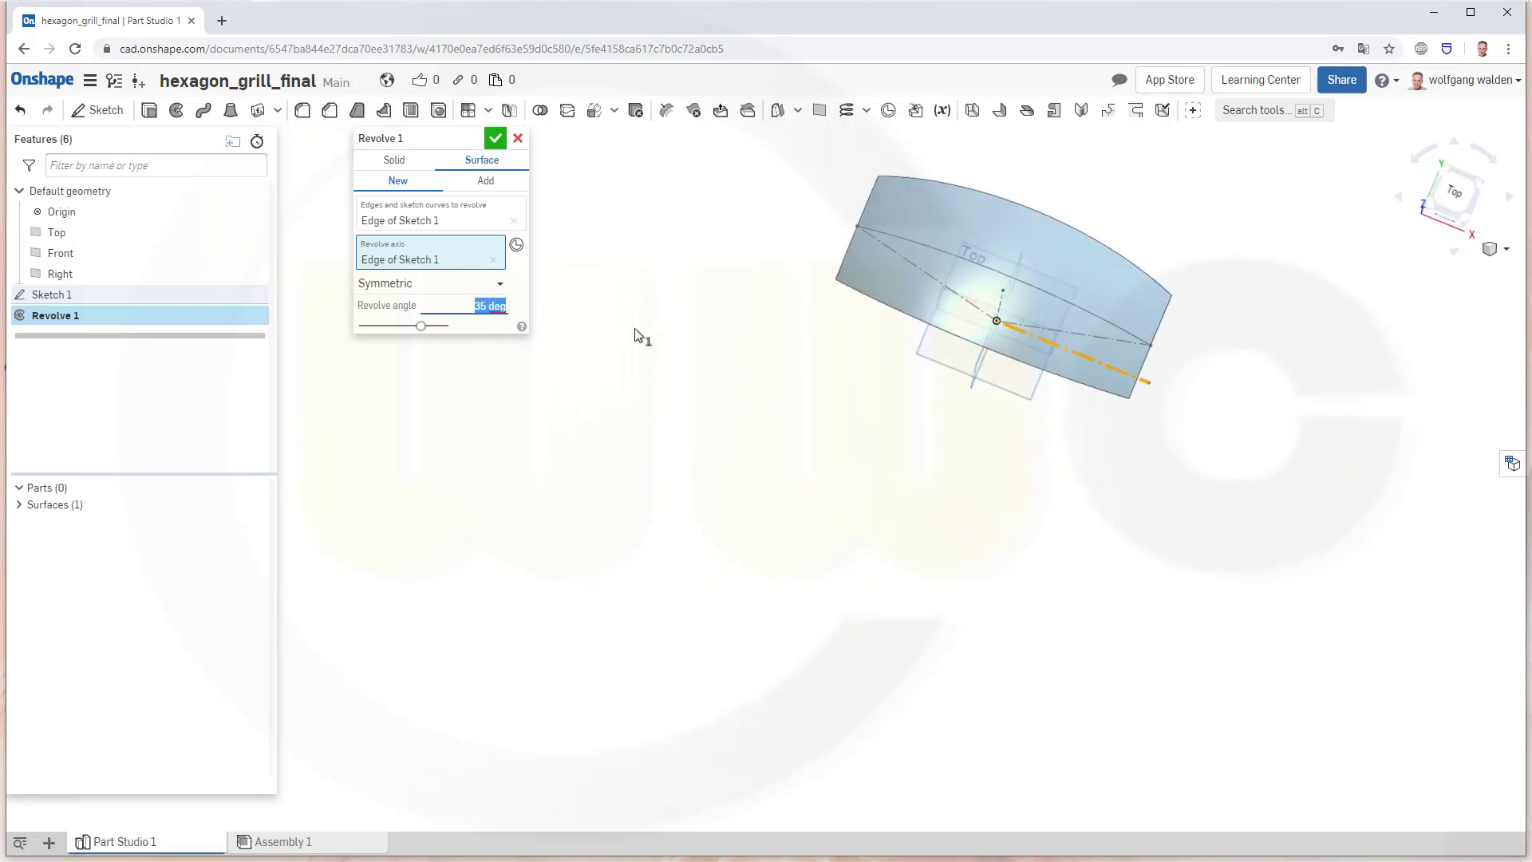
type("70")
key("Return")
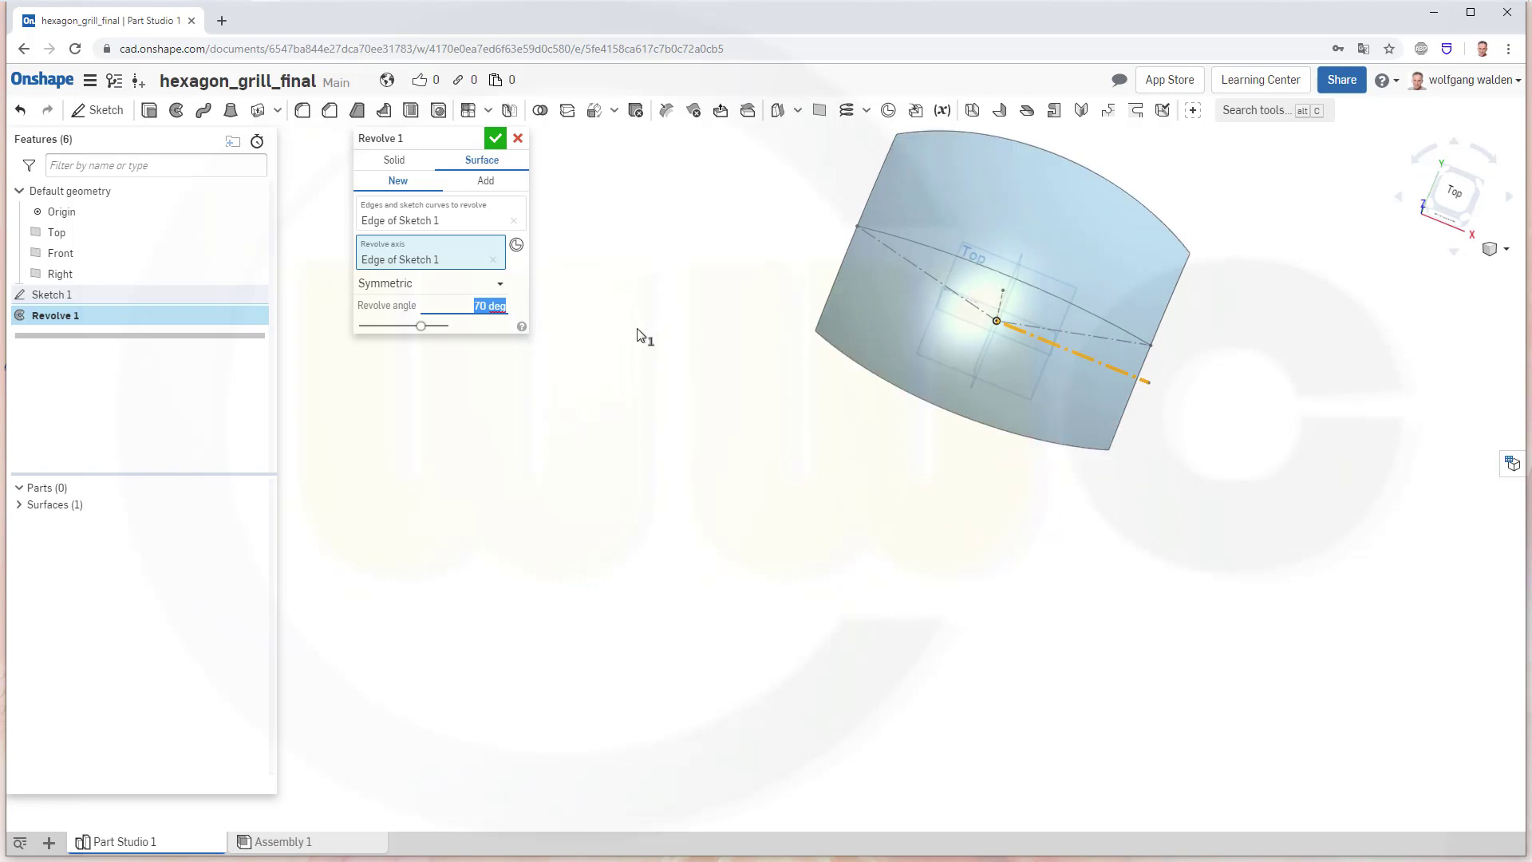
left_click(495, 139)
right_click_drag(782, 274, 849, 141)
right_click_drag(1022, 145, 948, 212)
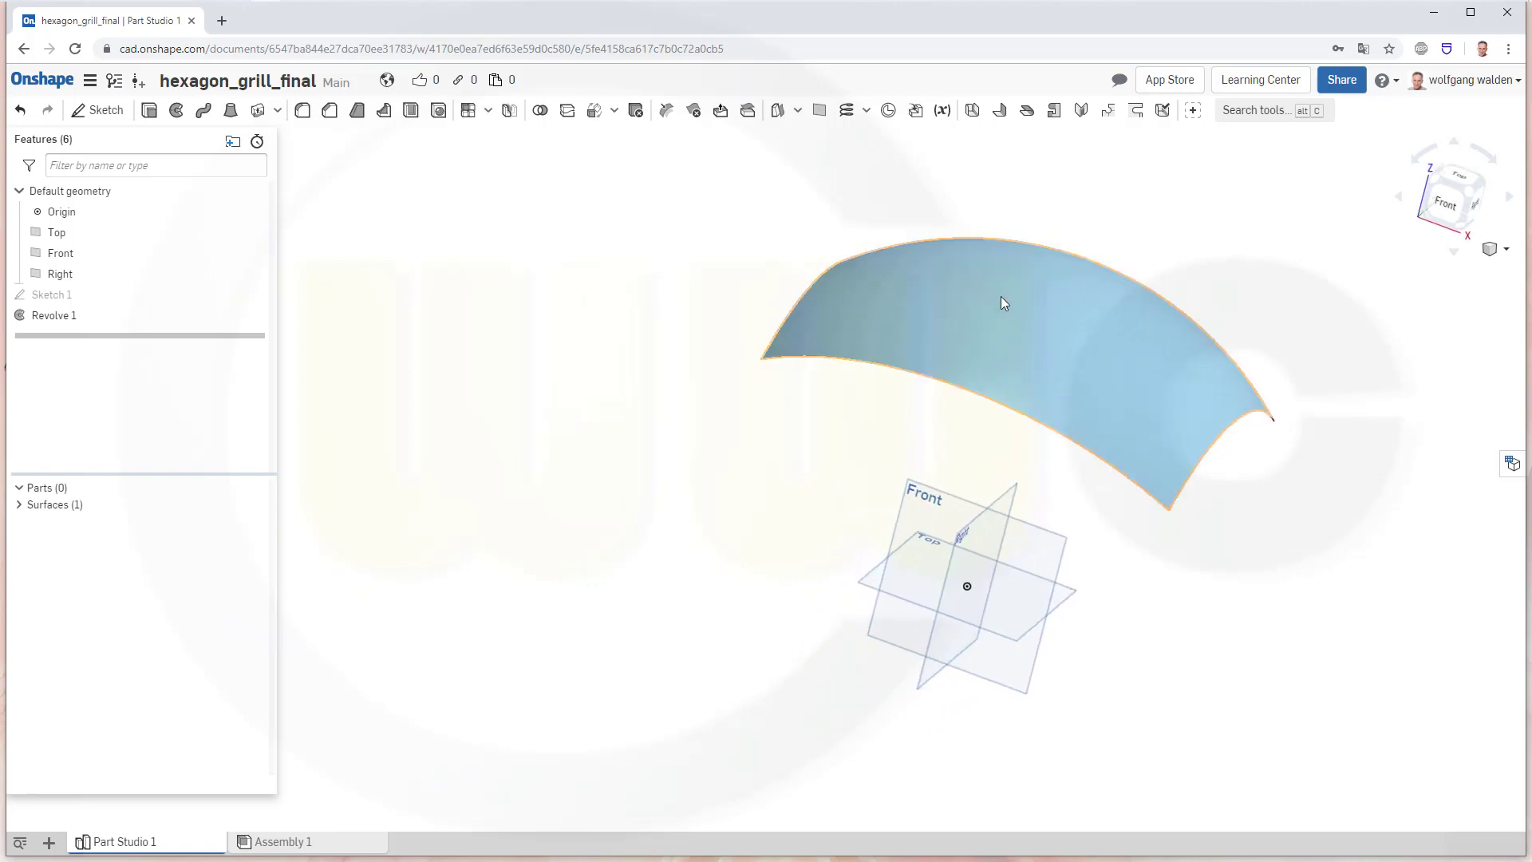
Begin a new construction plane of the Offset type
left_click(820, 112)
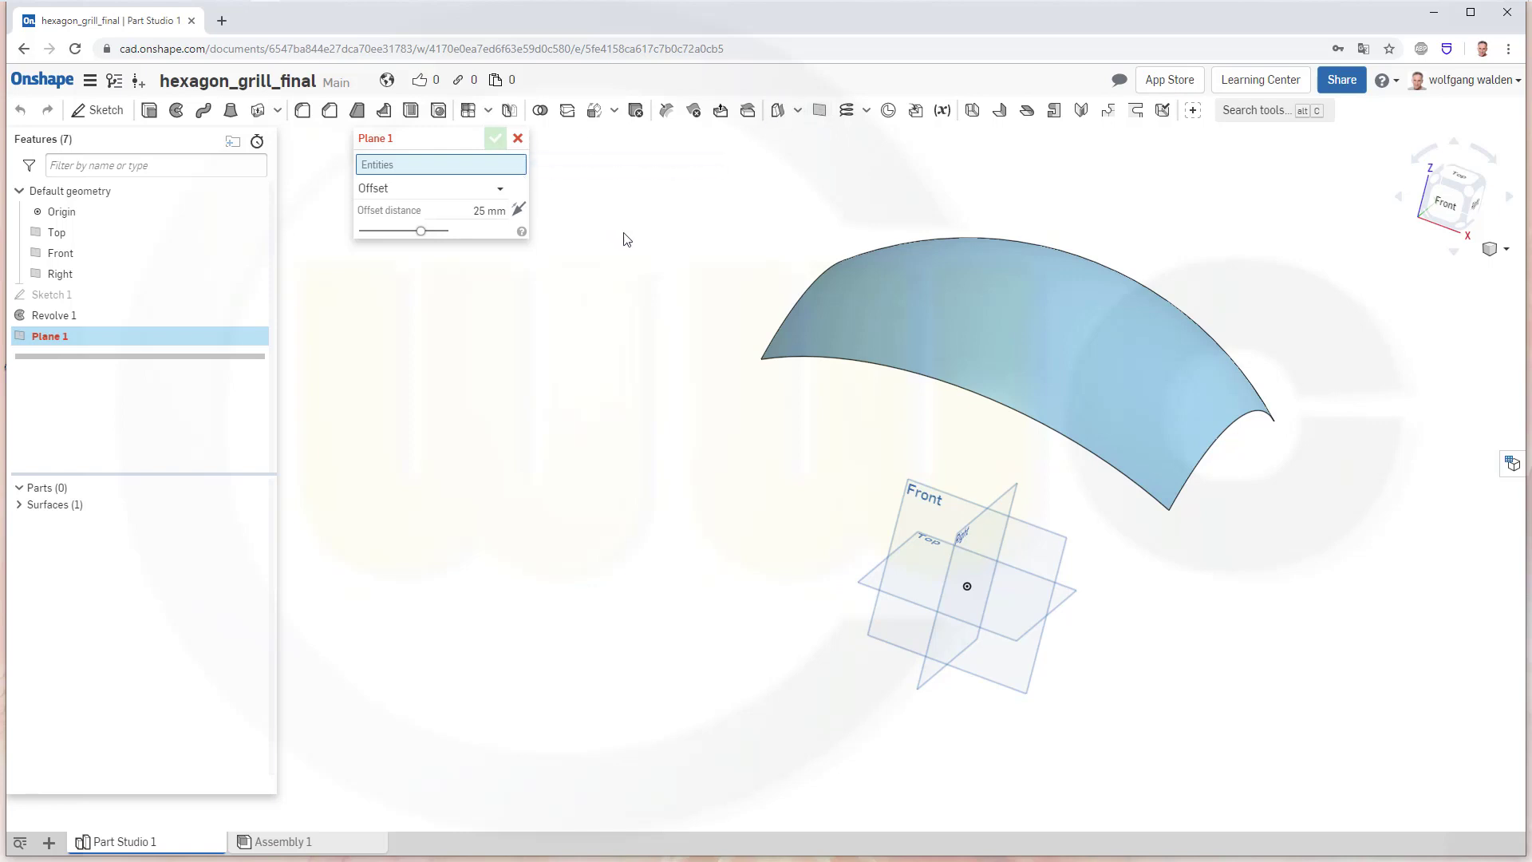
left_click(500, 194)
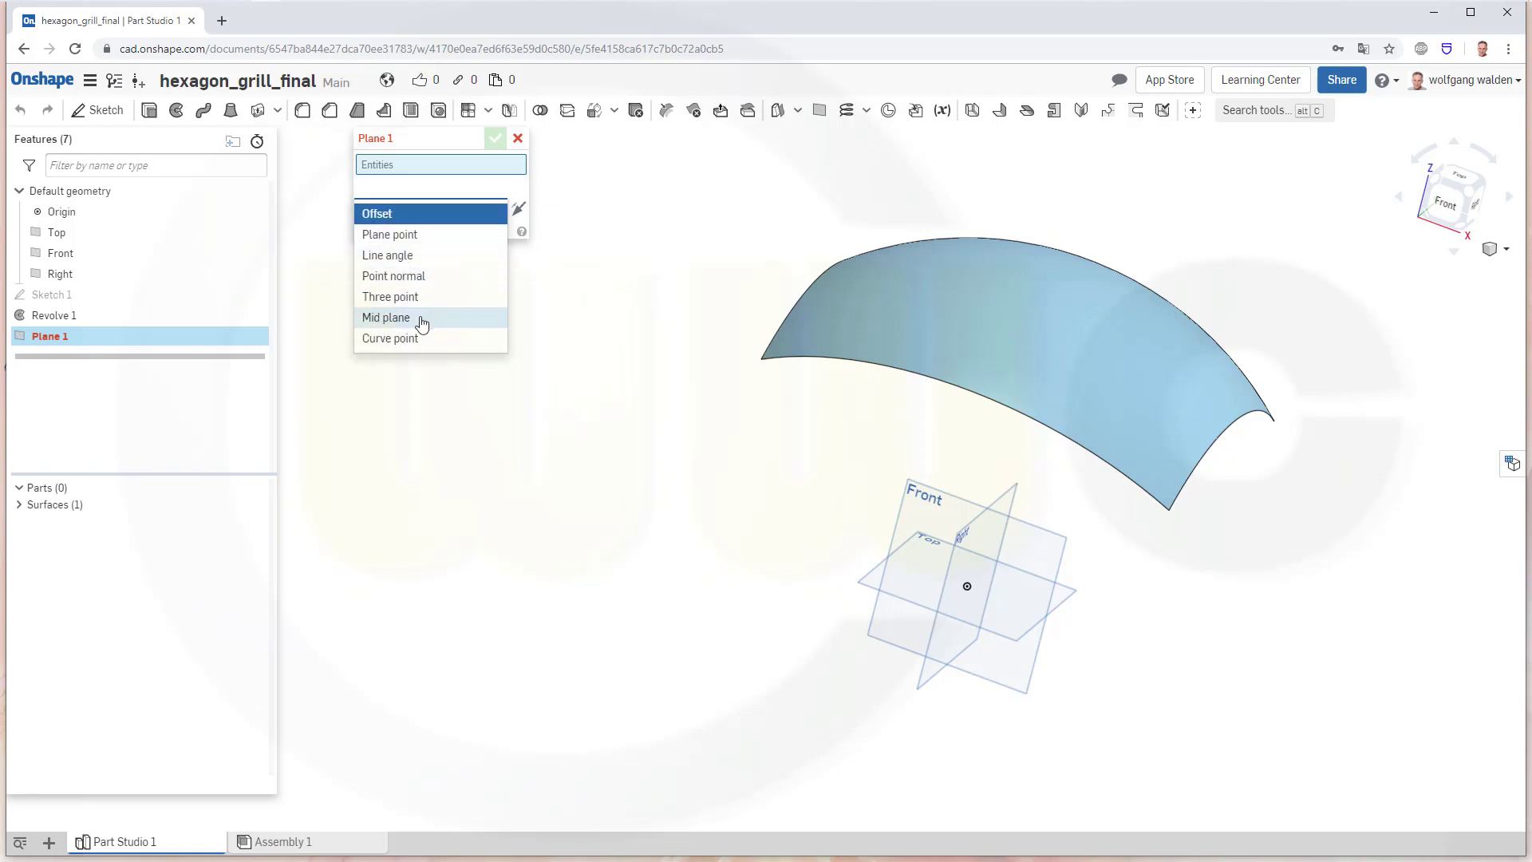
left_click(391, 213)
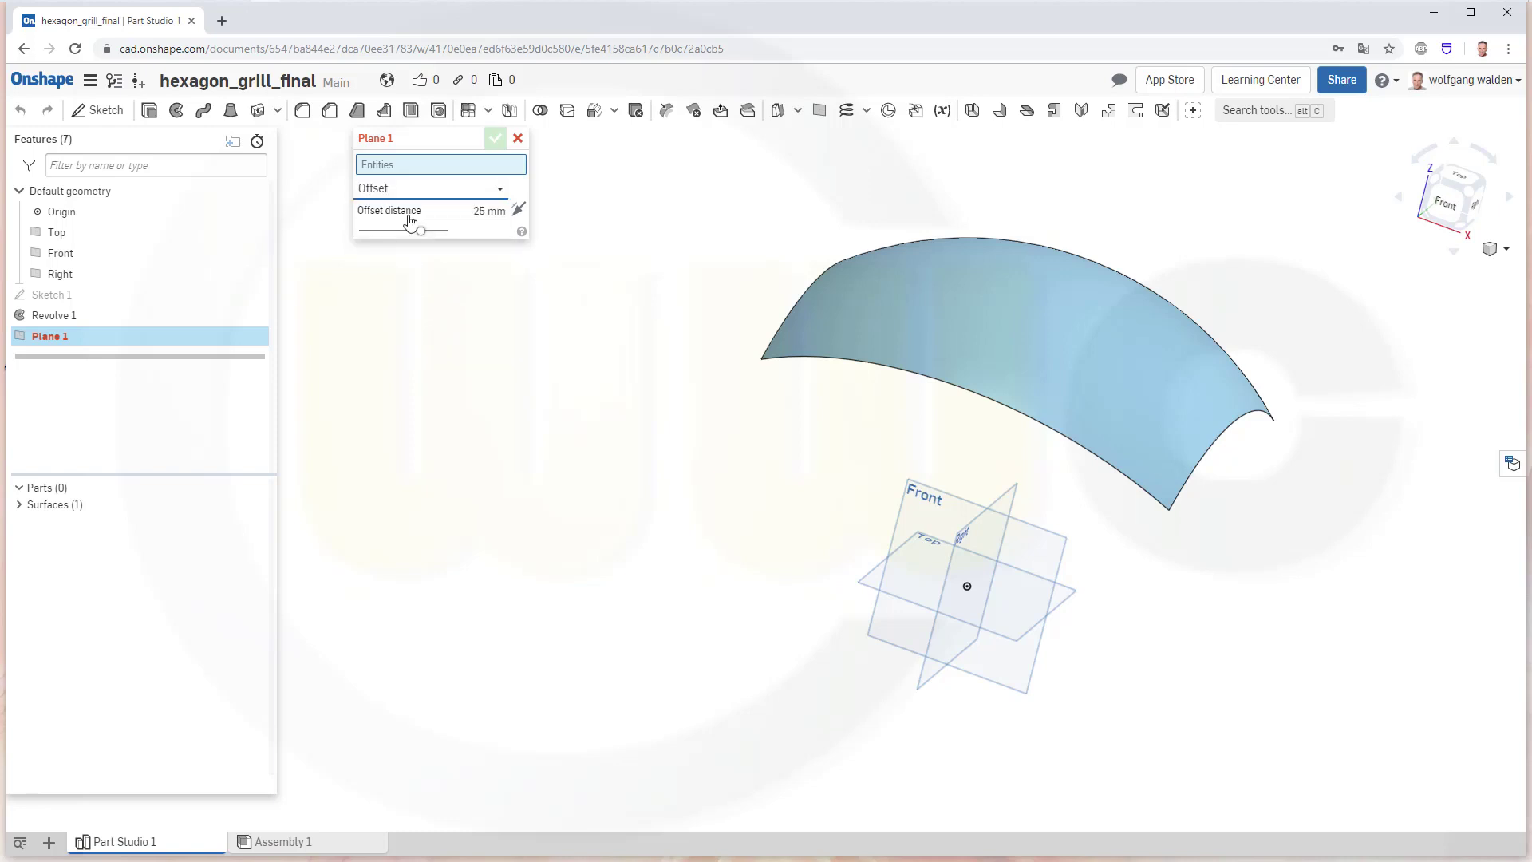
left_click(888, 594)
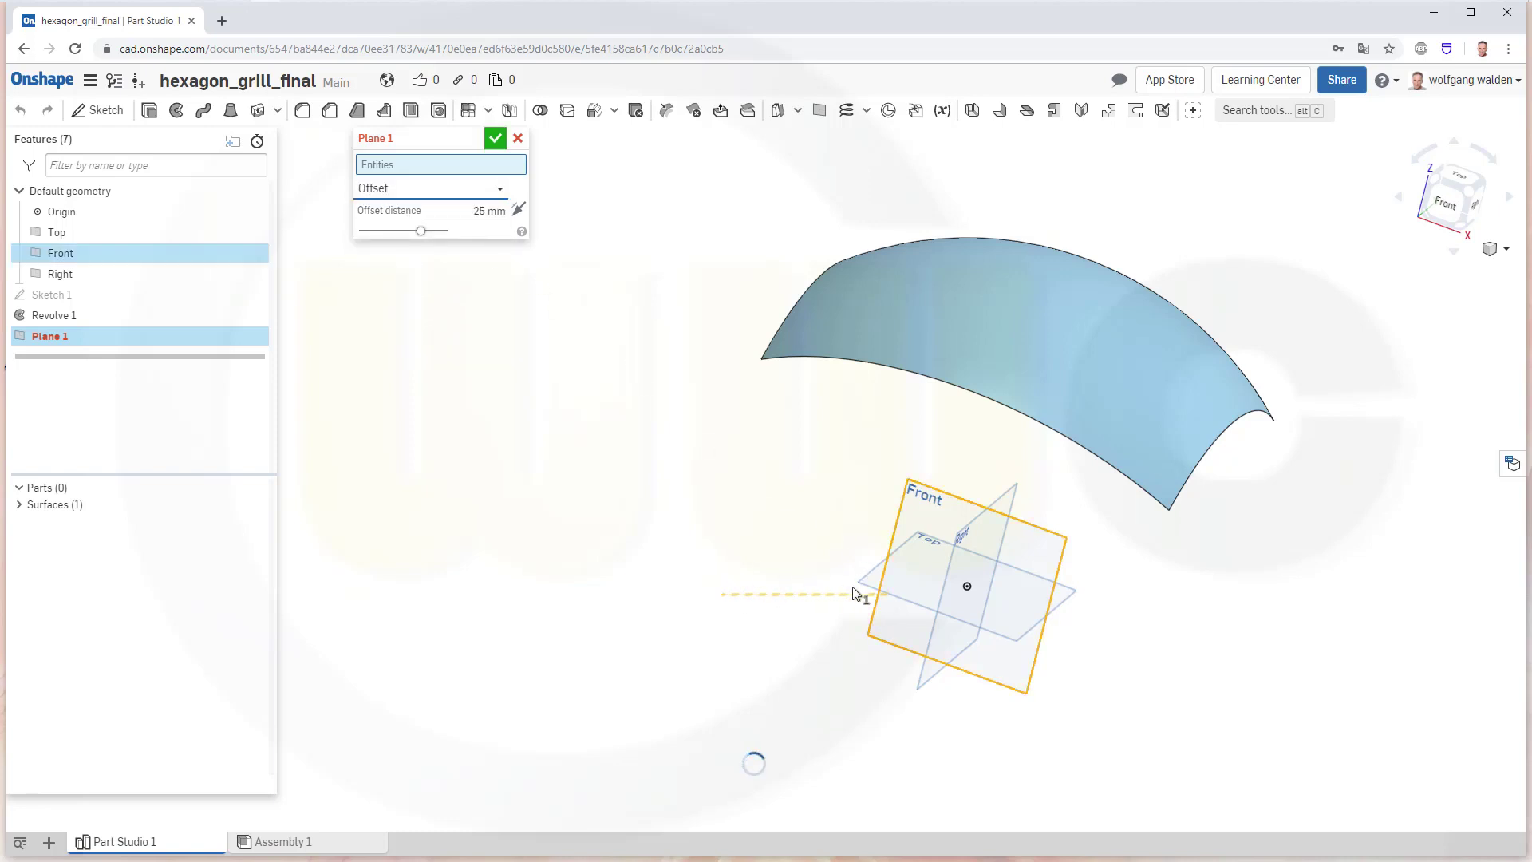
left_click(513, 179)
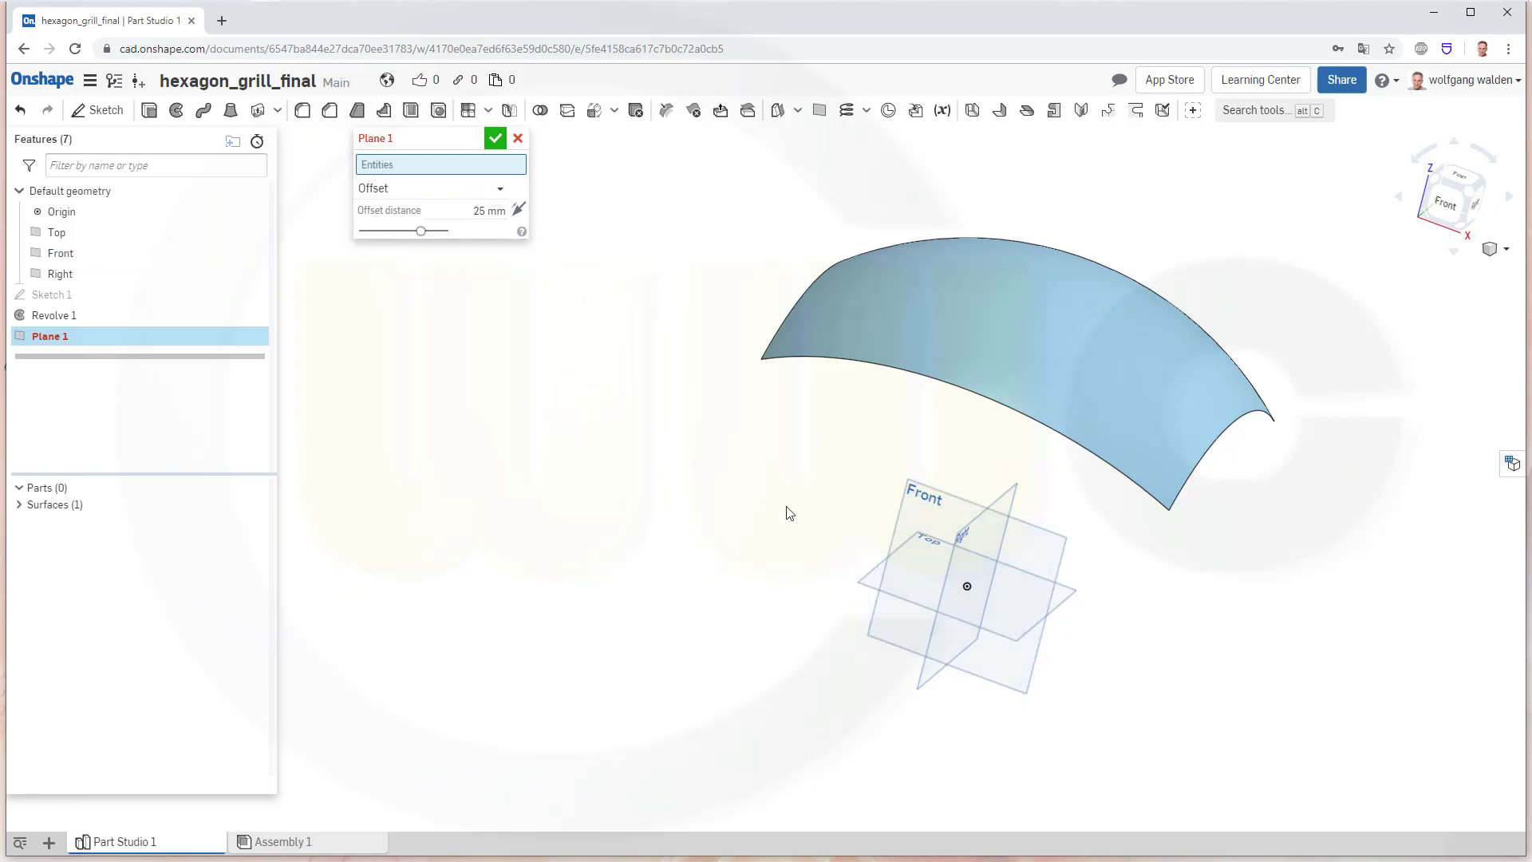
left_click_drag(883, 593, 742, 573)
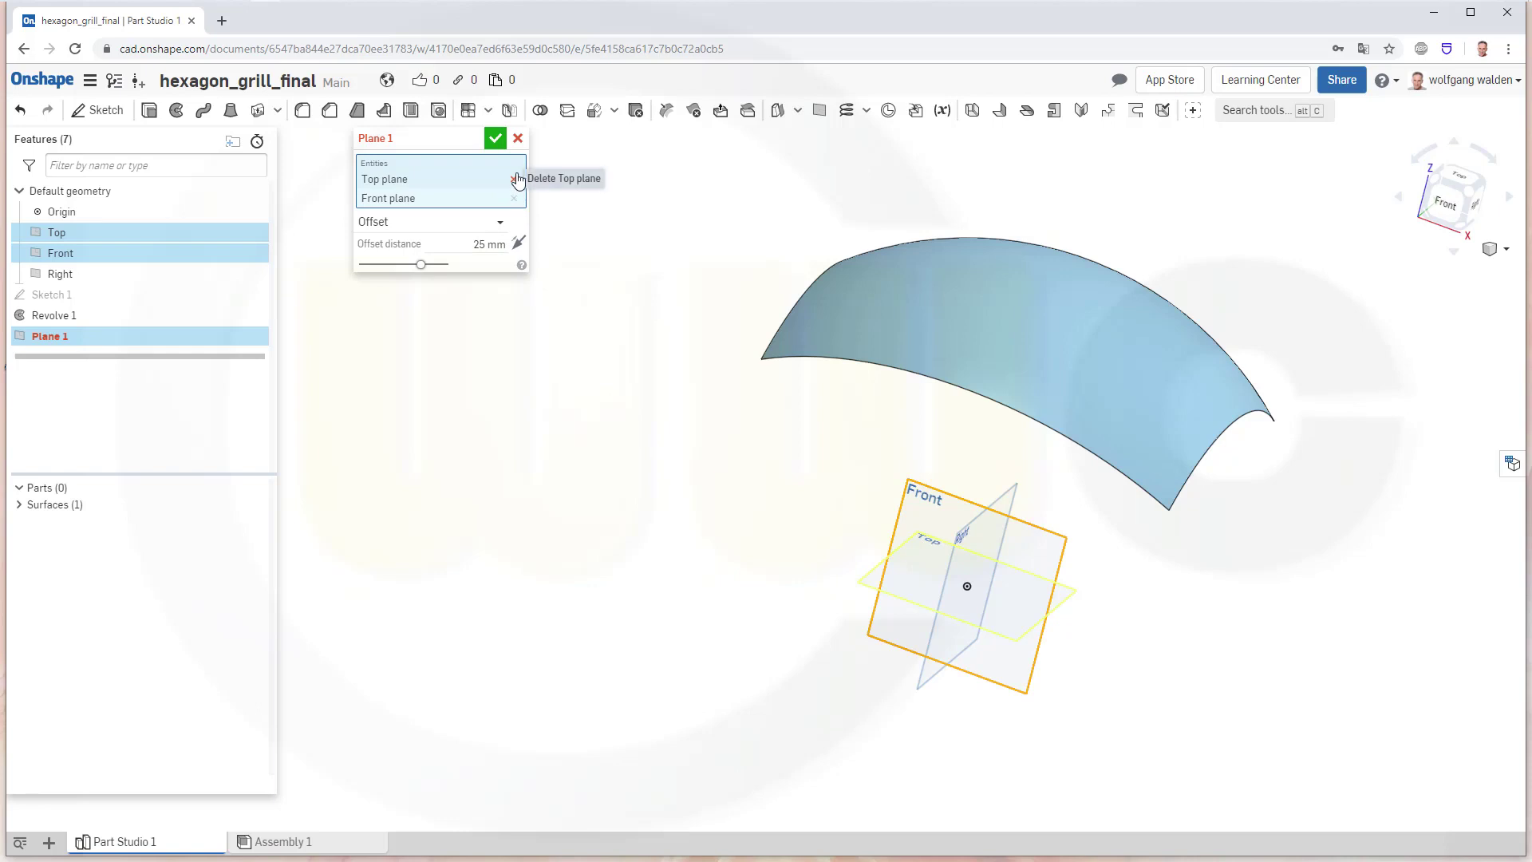
left_click(513, 179)
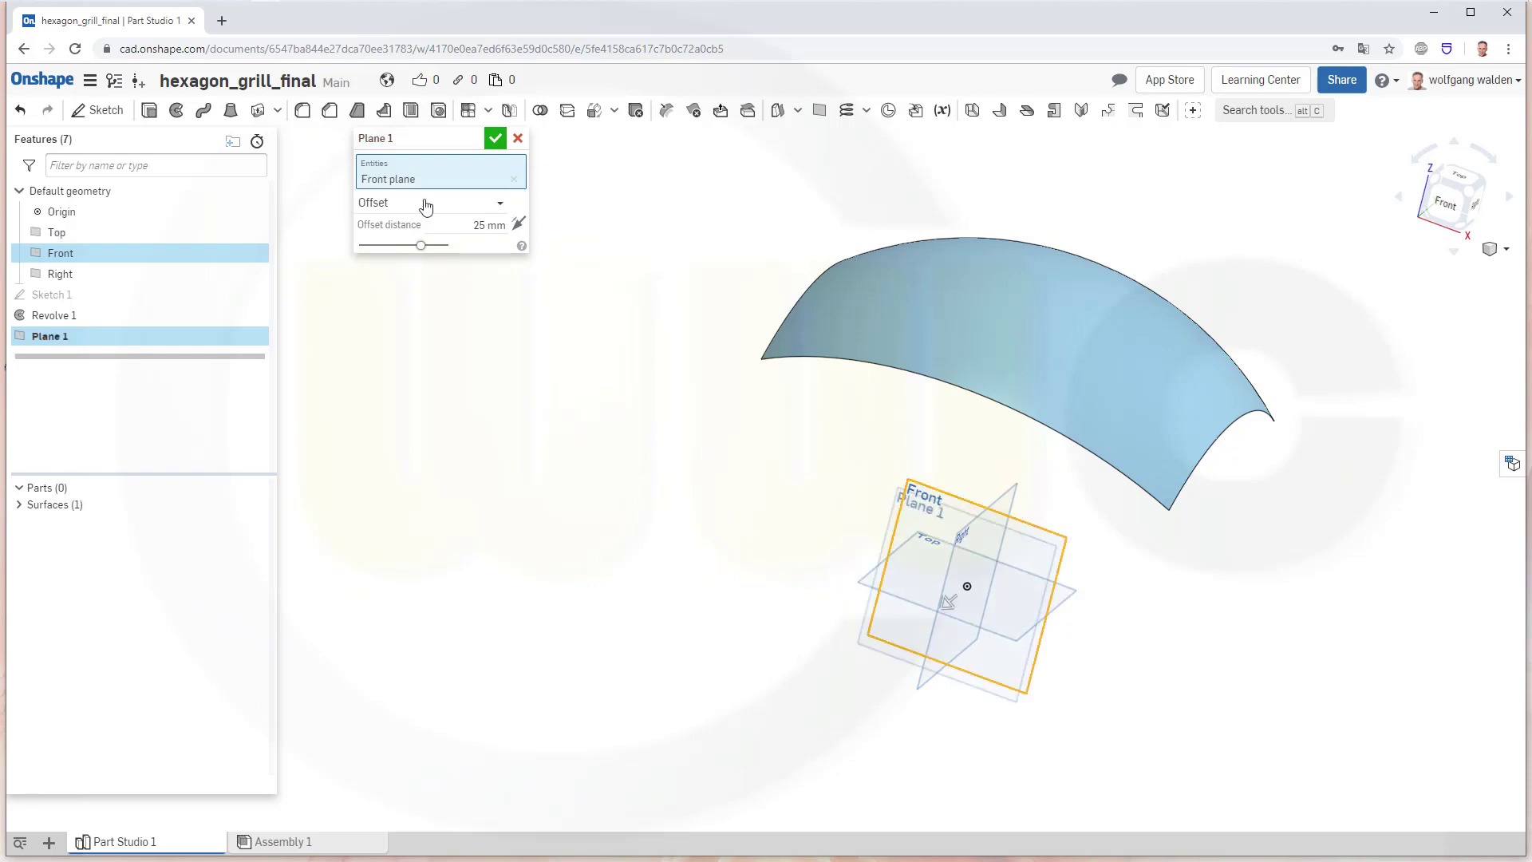
left_click(514, 180)
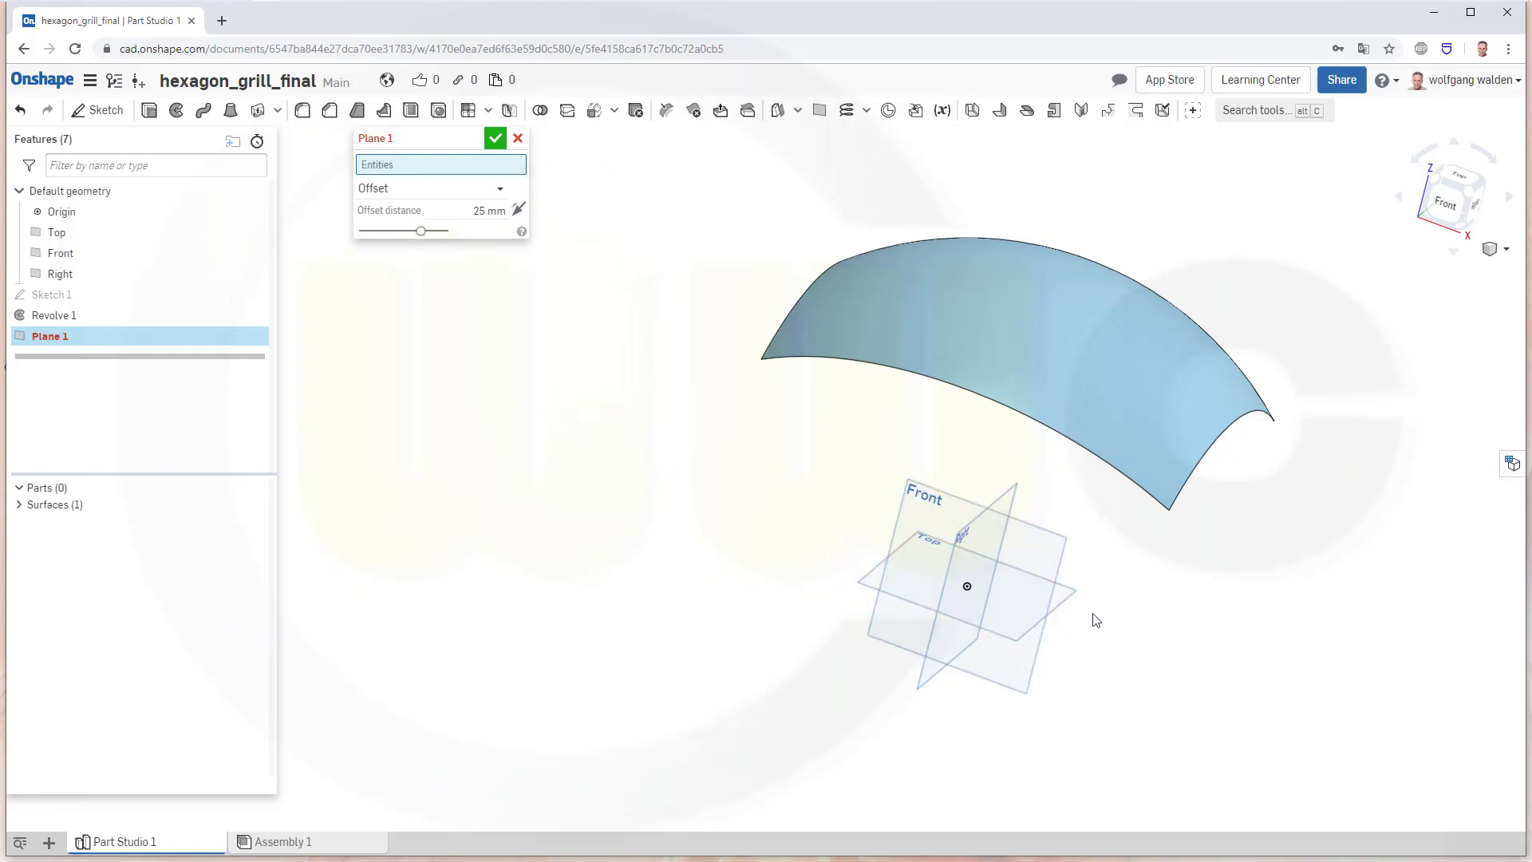
Base the new plane on the Top plane and set its offset distance to 300 mm
left_click(1077, 598)
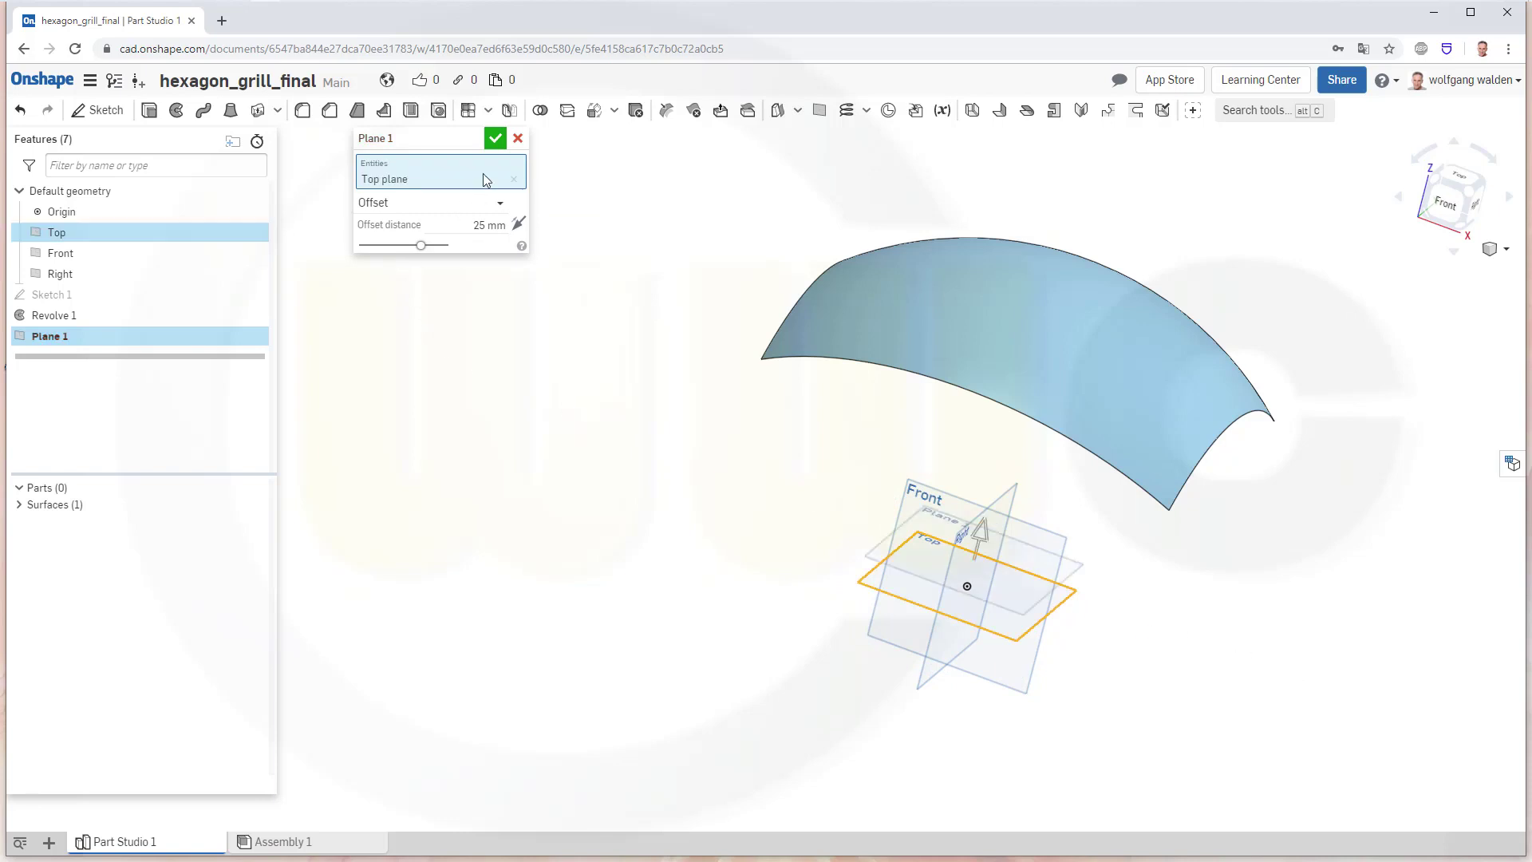
left_click(497, 139)
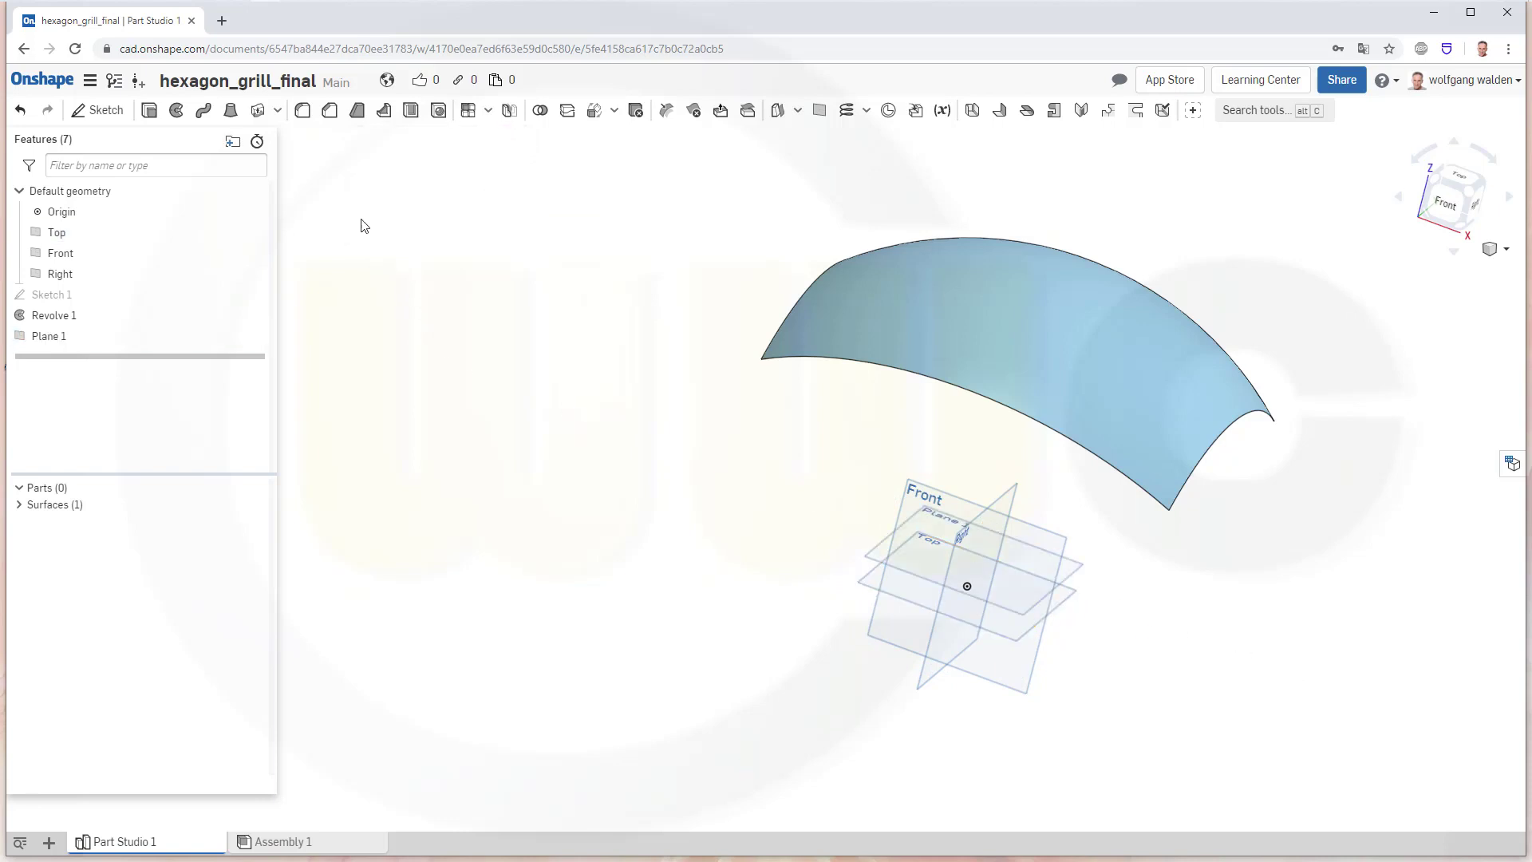
double_click(63, 335)
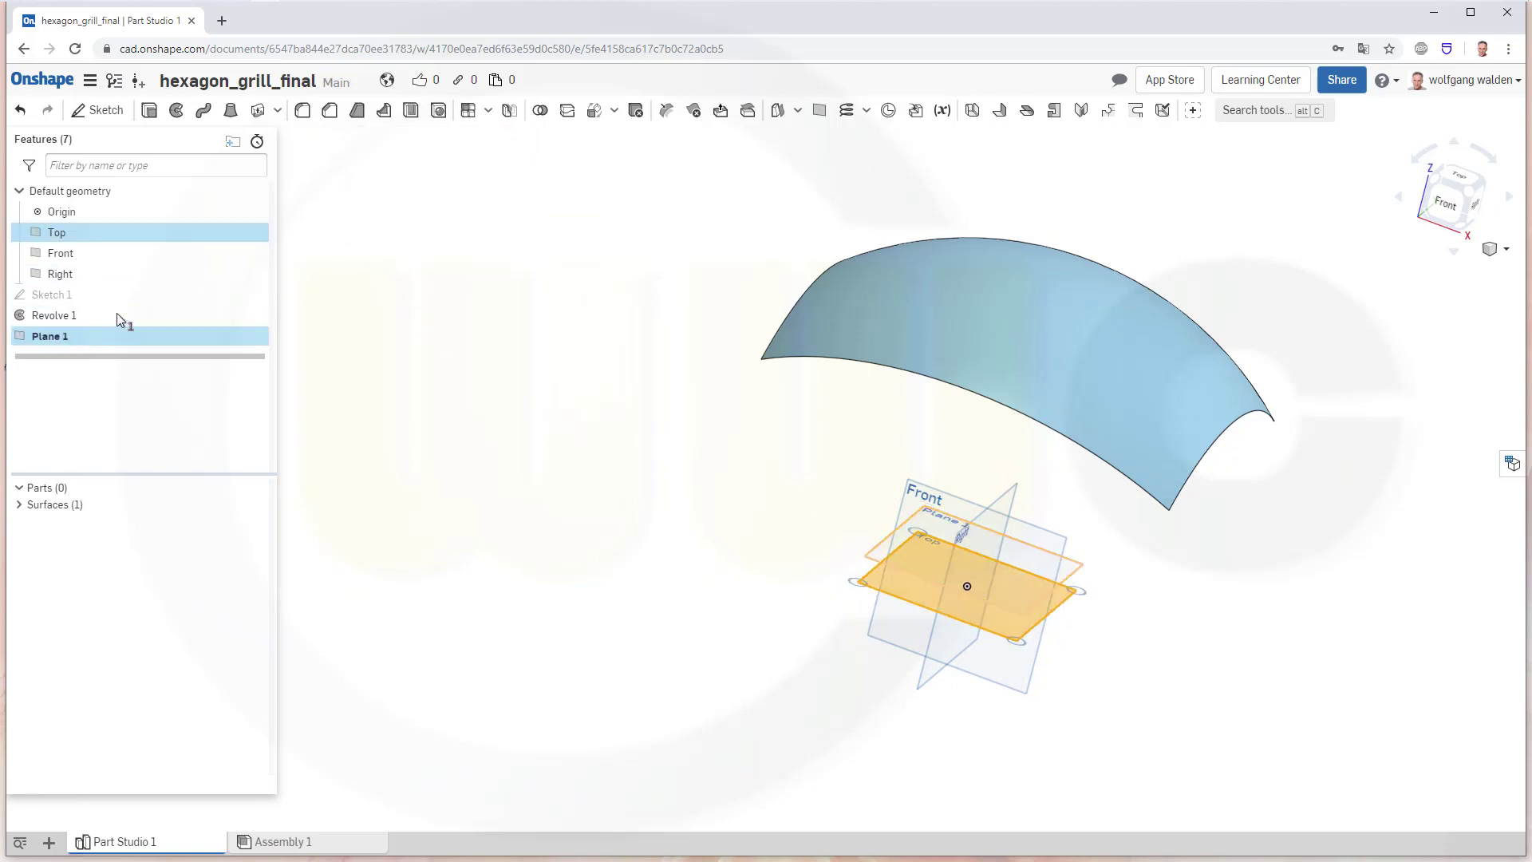
left_click(471, 225)
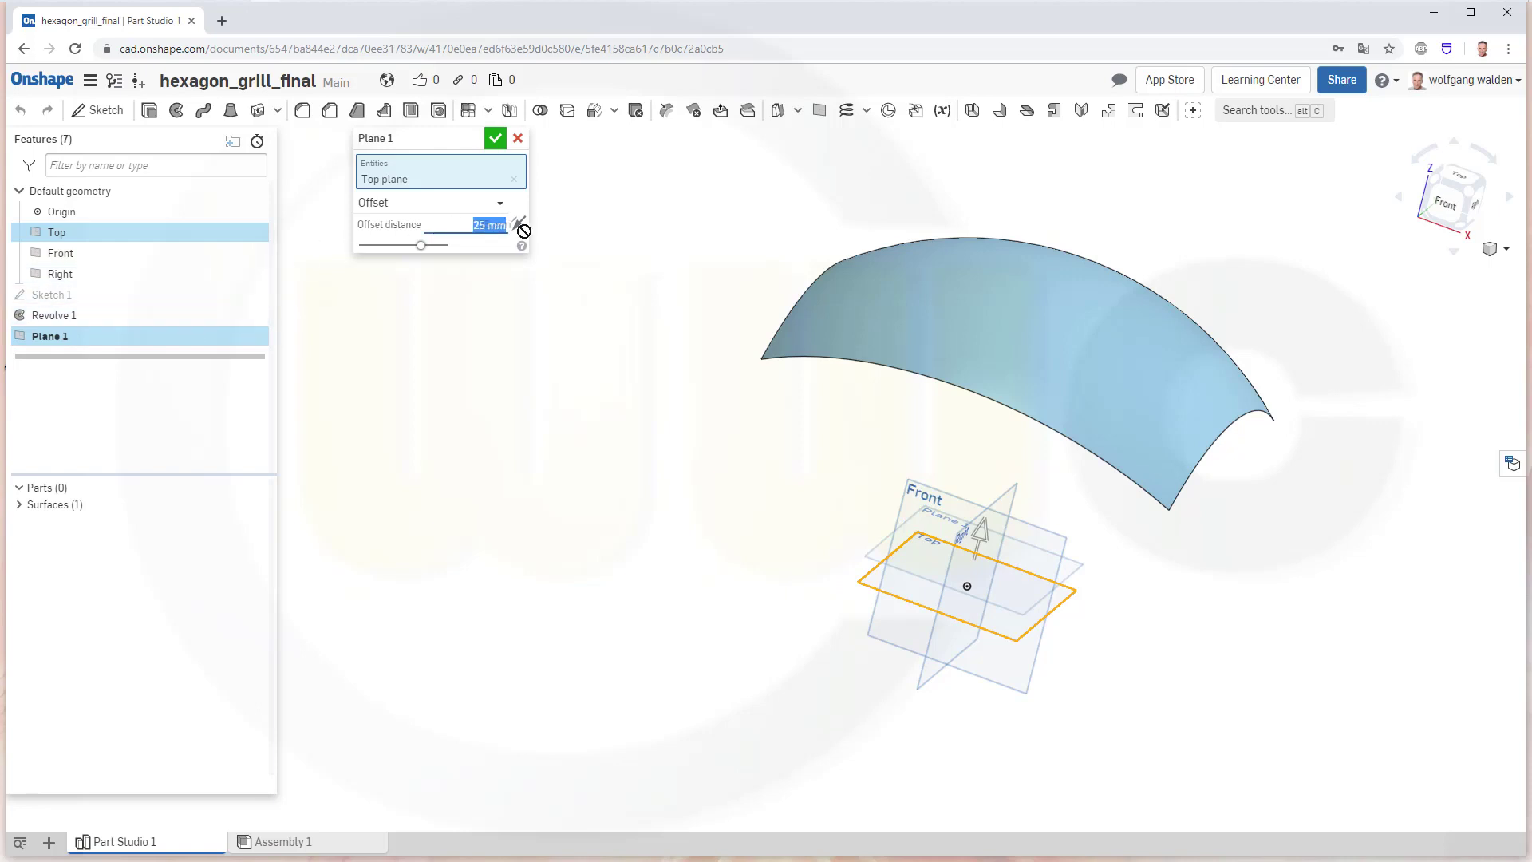
type("300")
key("Return")
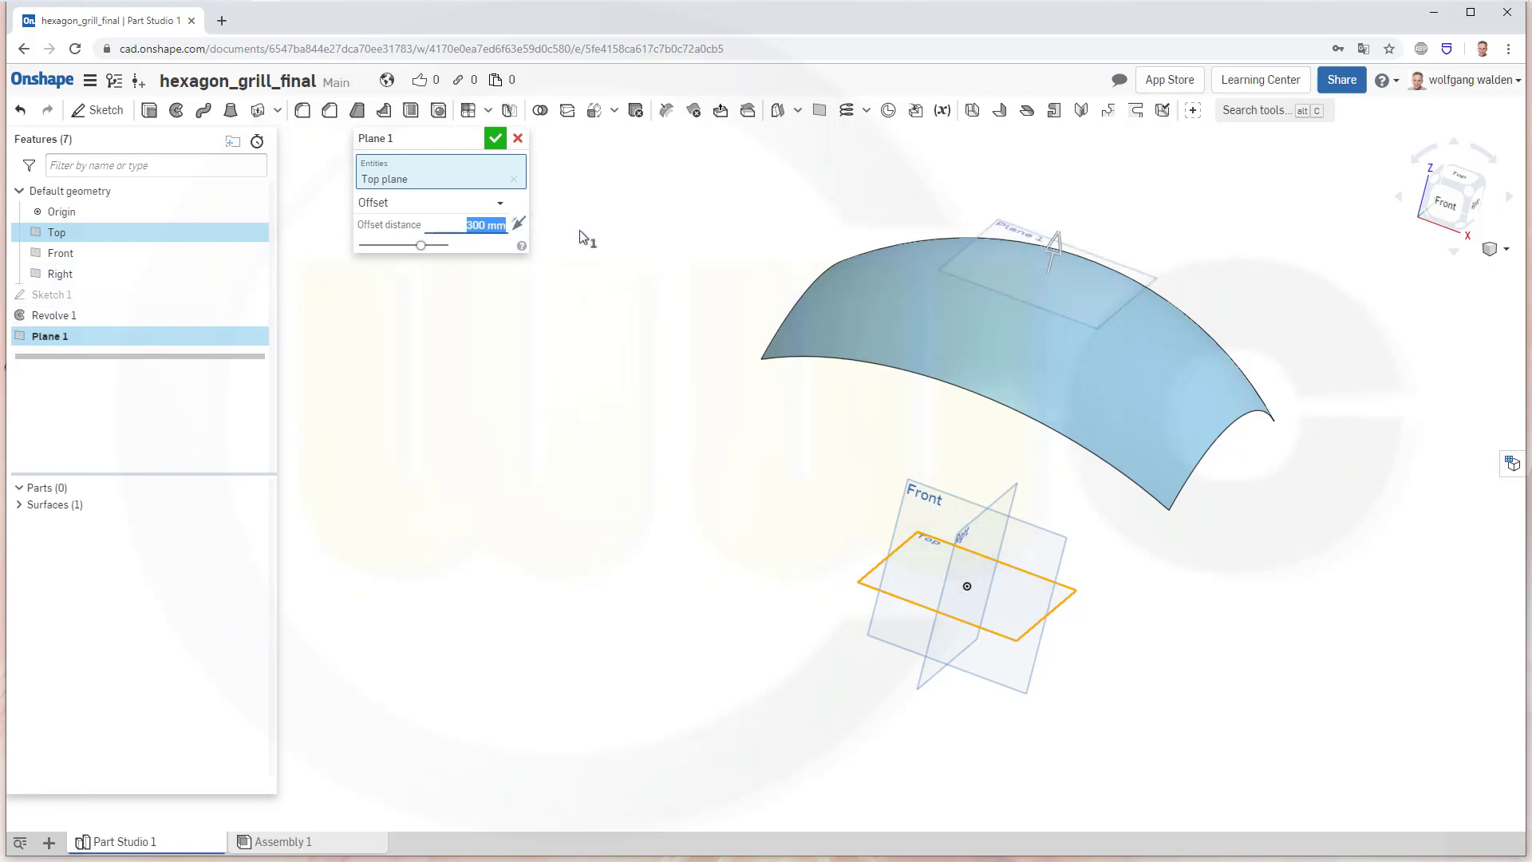
key("Return")
Examine the position of the offset plane relative to the curved surface from several viewing angles
key("Down")
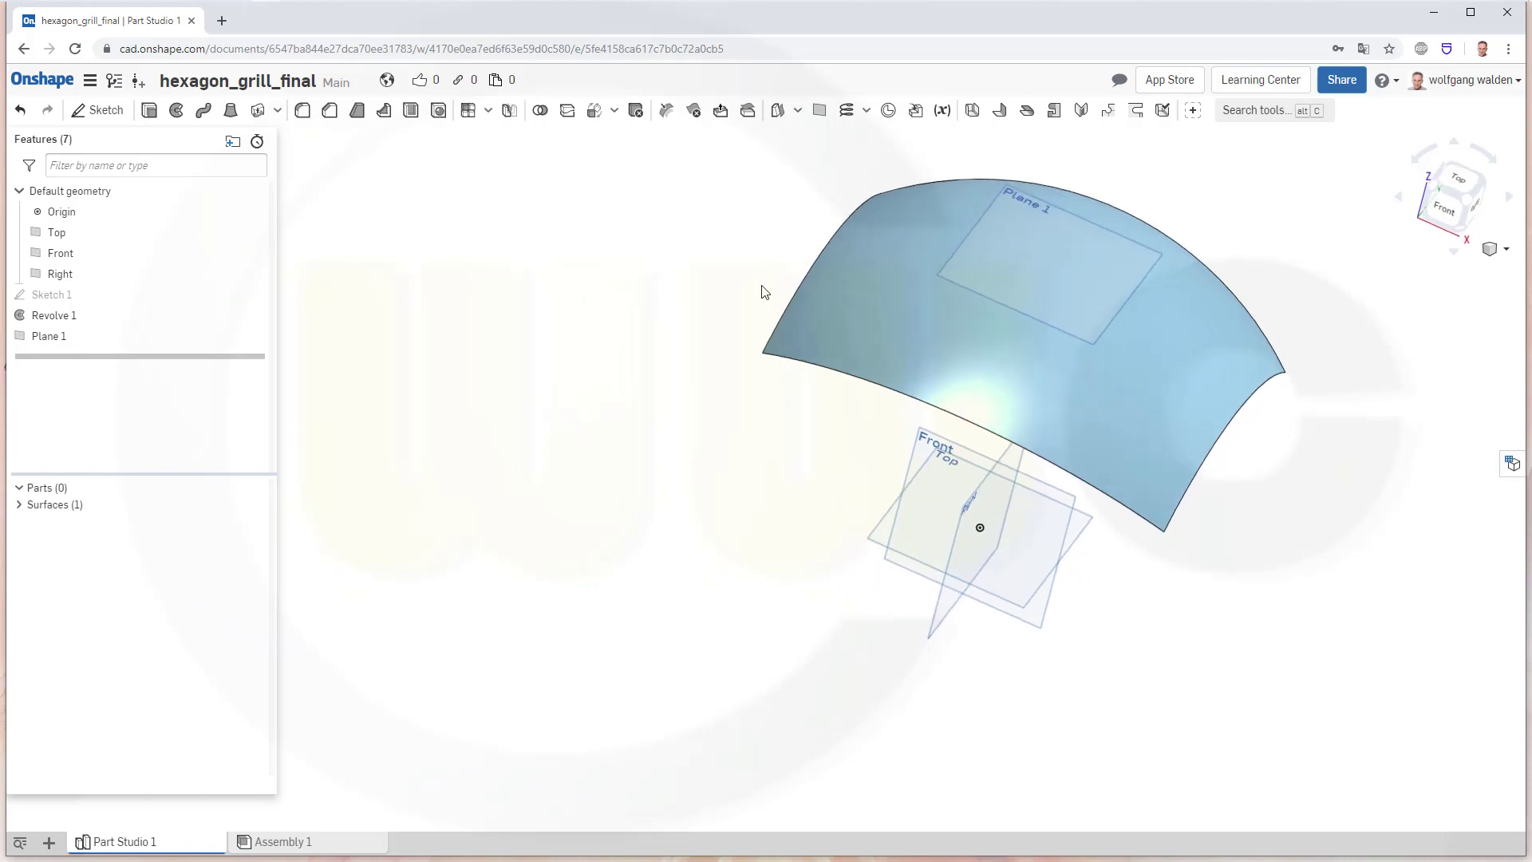
key("Left")
key("Left")
key("Left")
key("Left")
key("Left")
key("Left")
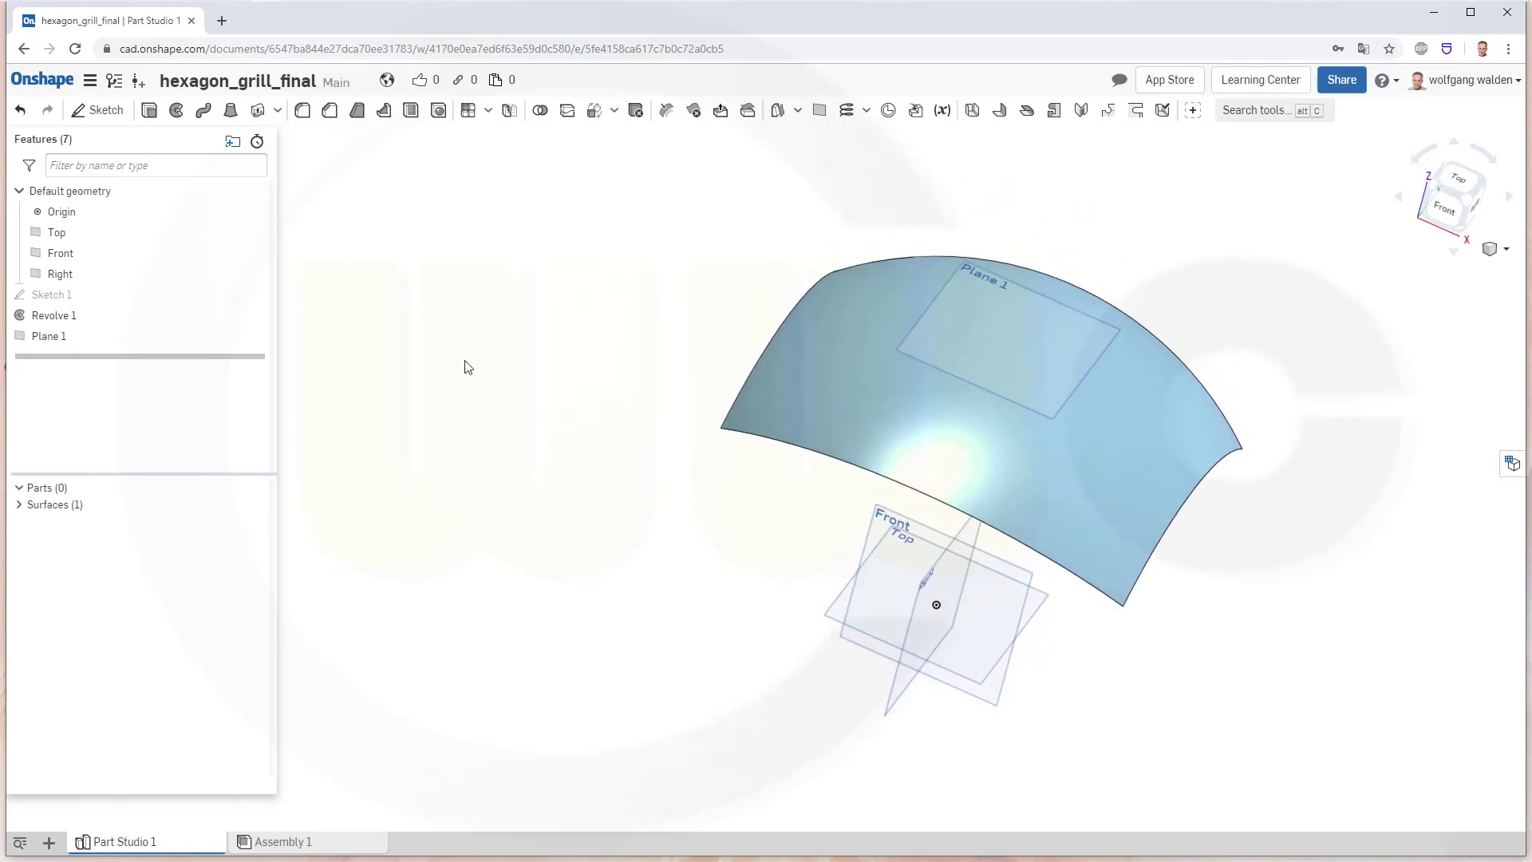
key("shift+1")
key("Down")
key("Down")
key("Down")
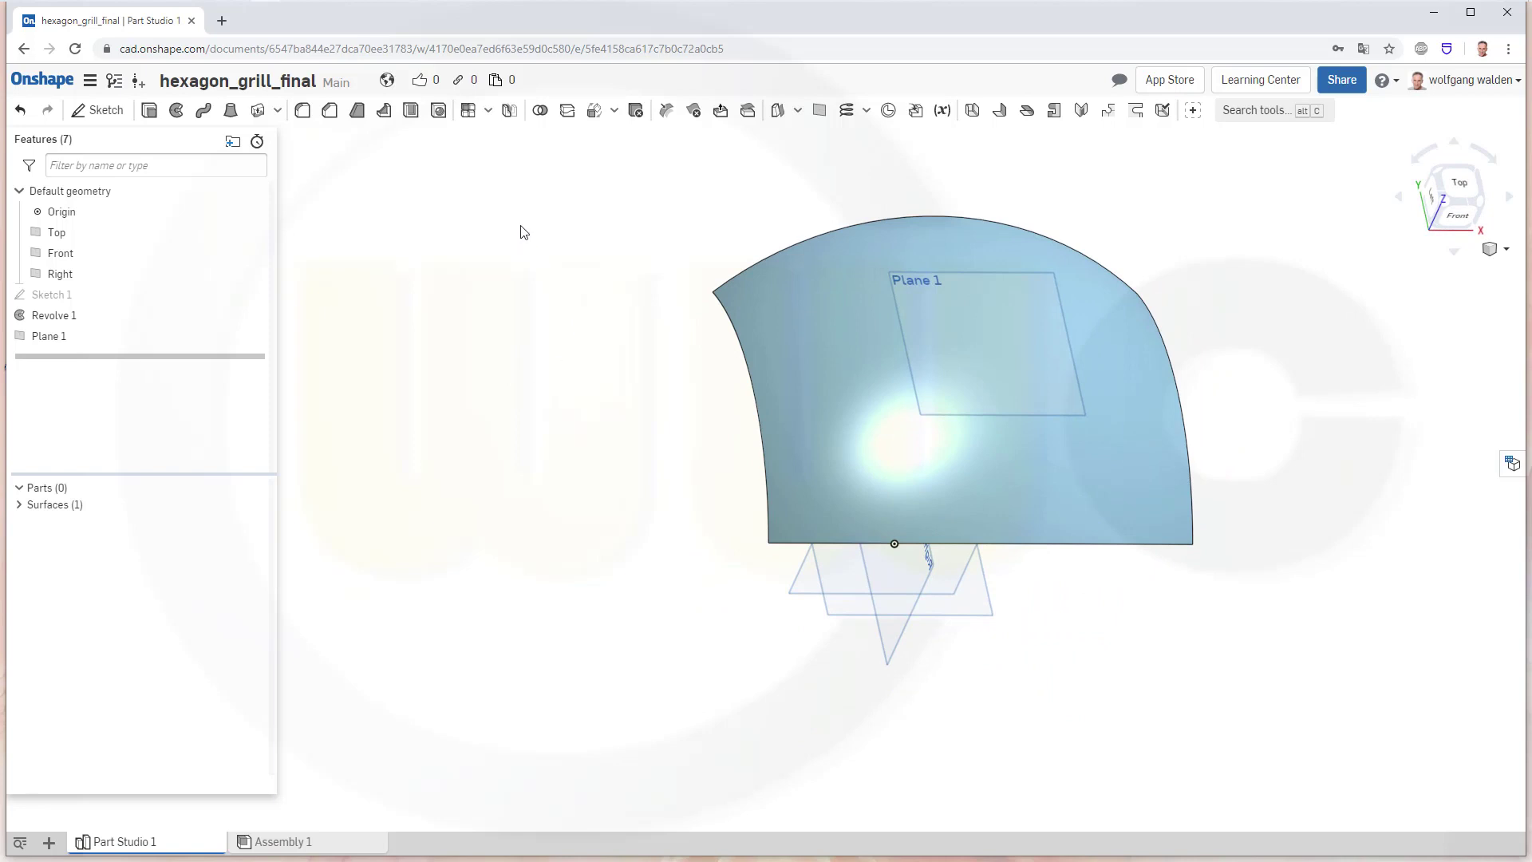
Sketch a six-sided polygon centred on the origin on the offset plane, with vertical sides about 41 mm long
left_click(112, 118)
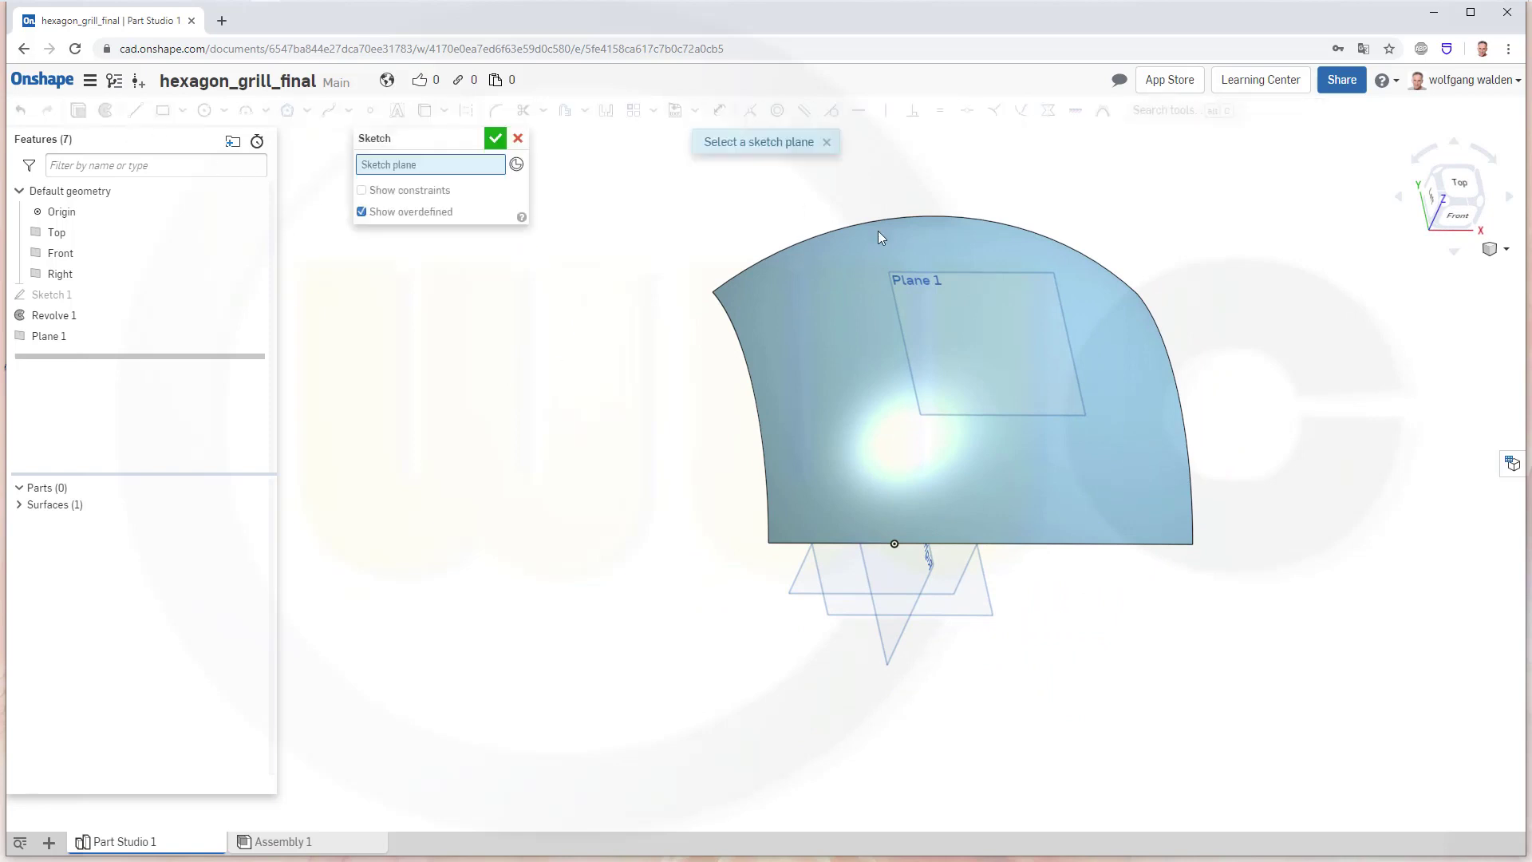
left_click(966, 274)
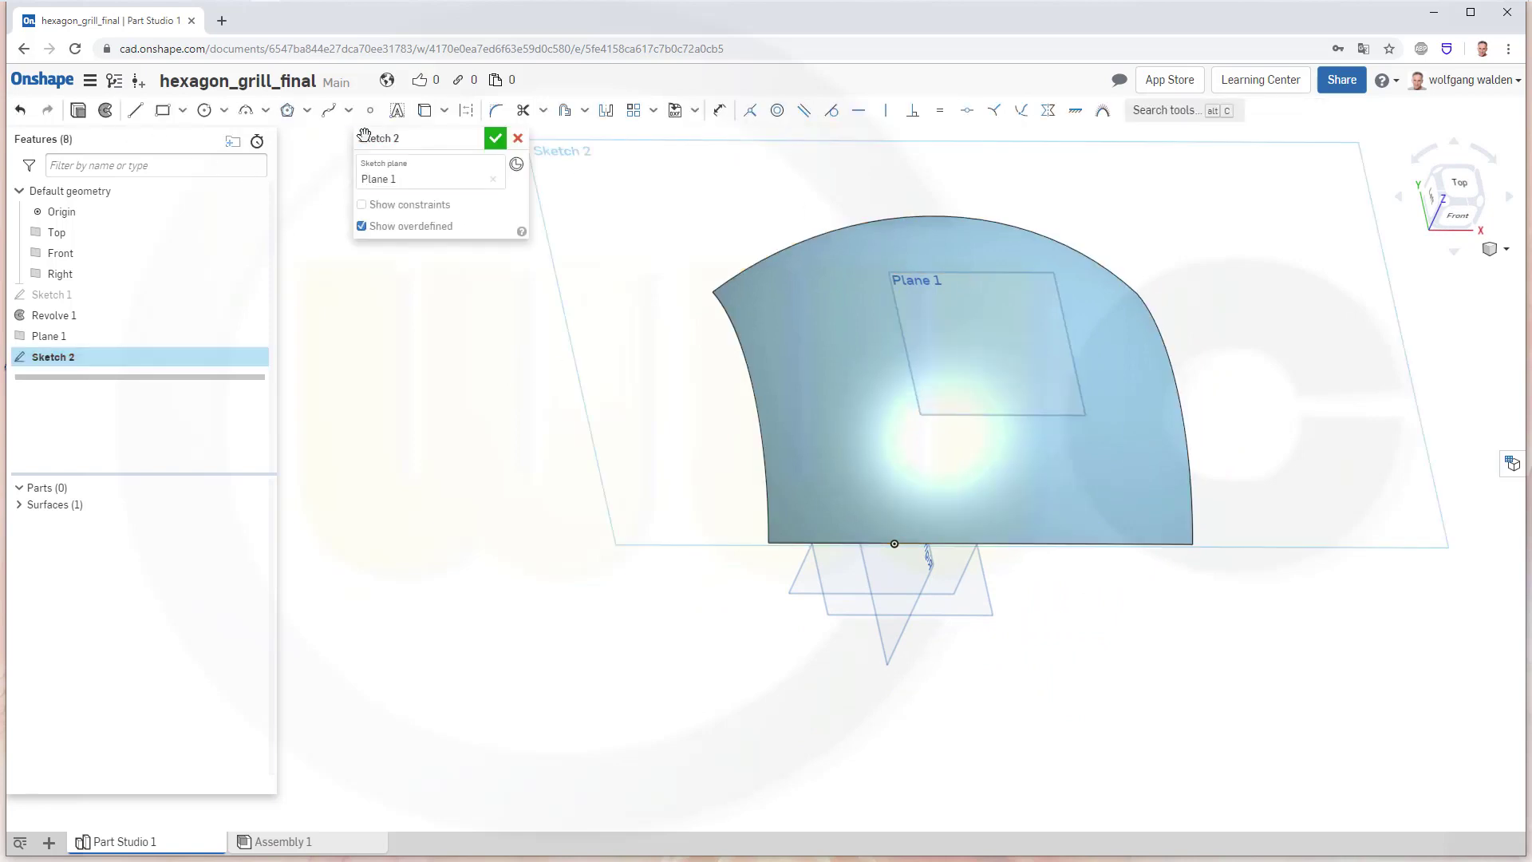
left_click(1469, 194)
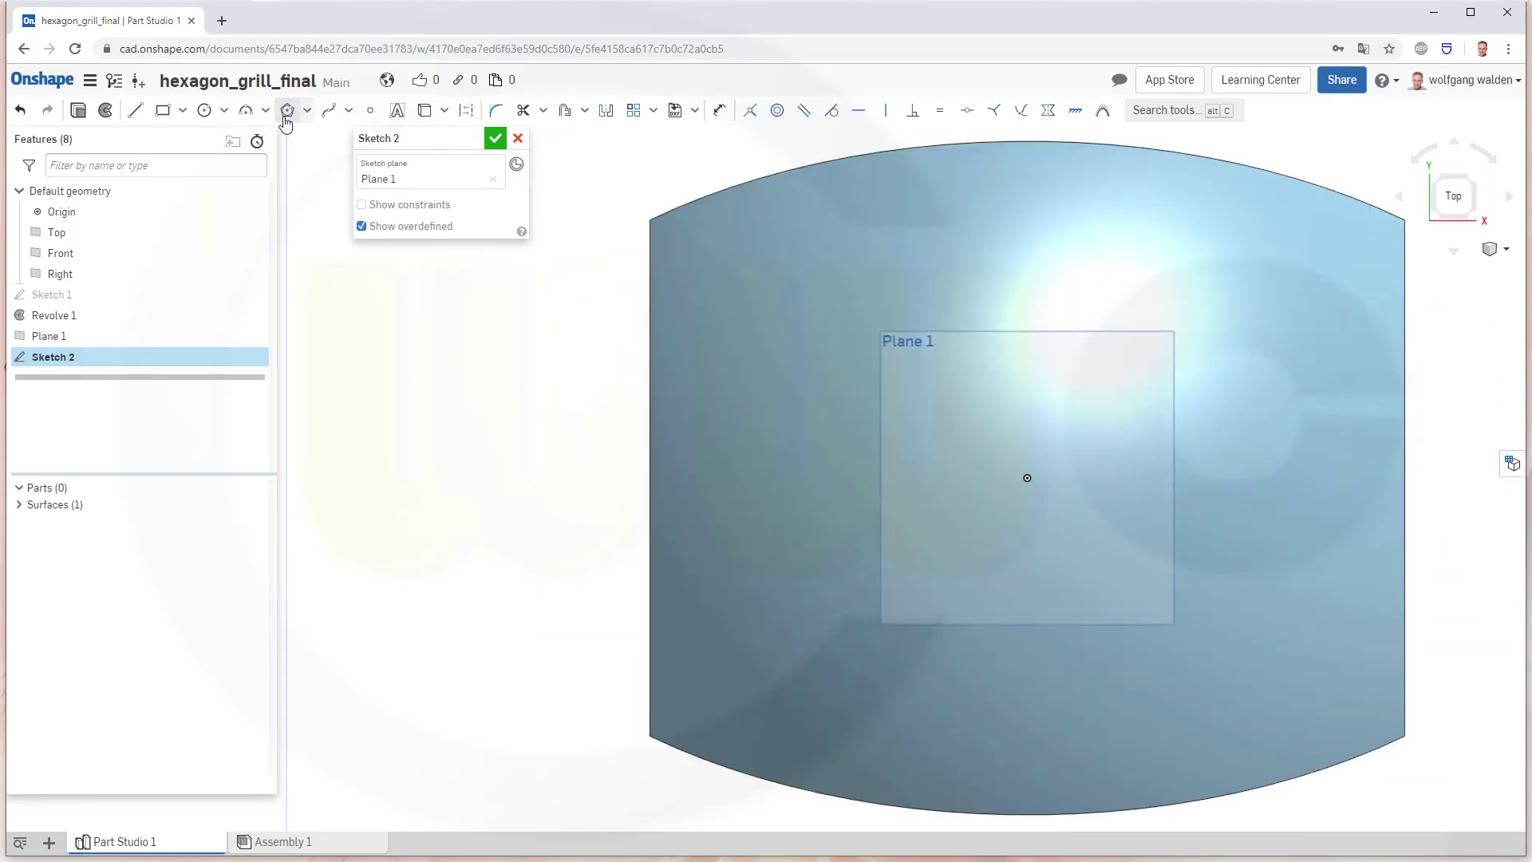
left_click(288, 111)
left_click(1027, 478)
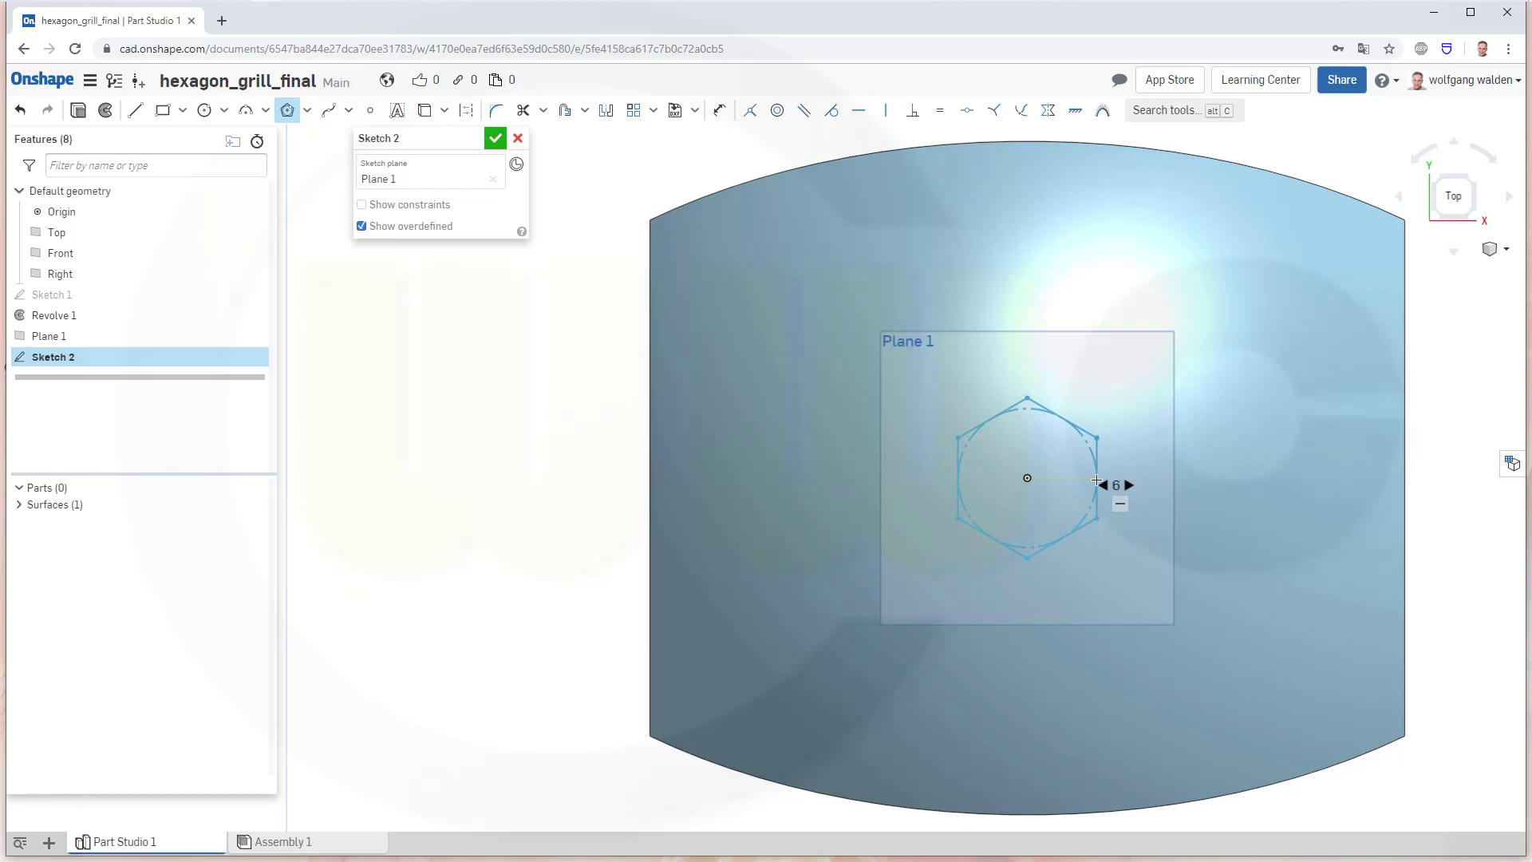
left_click(1099, 484)
left_click(1098, 481)
left_click(1099, 483)
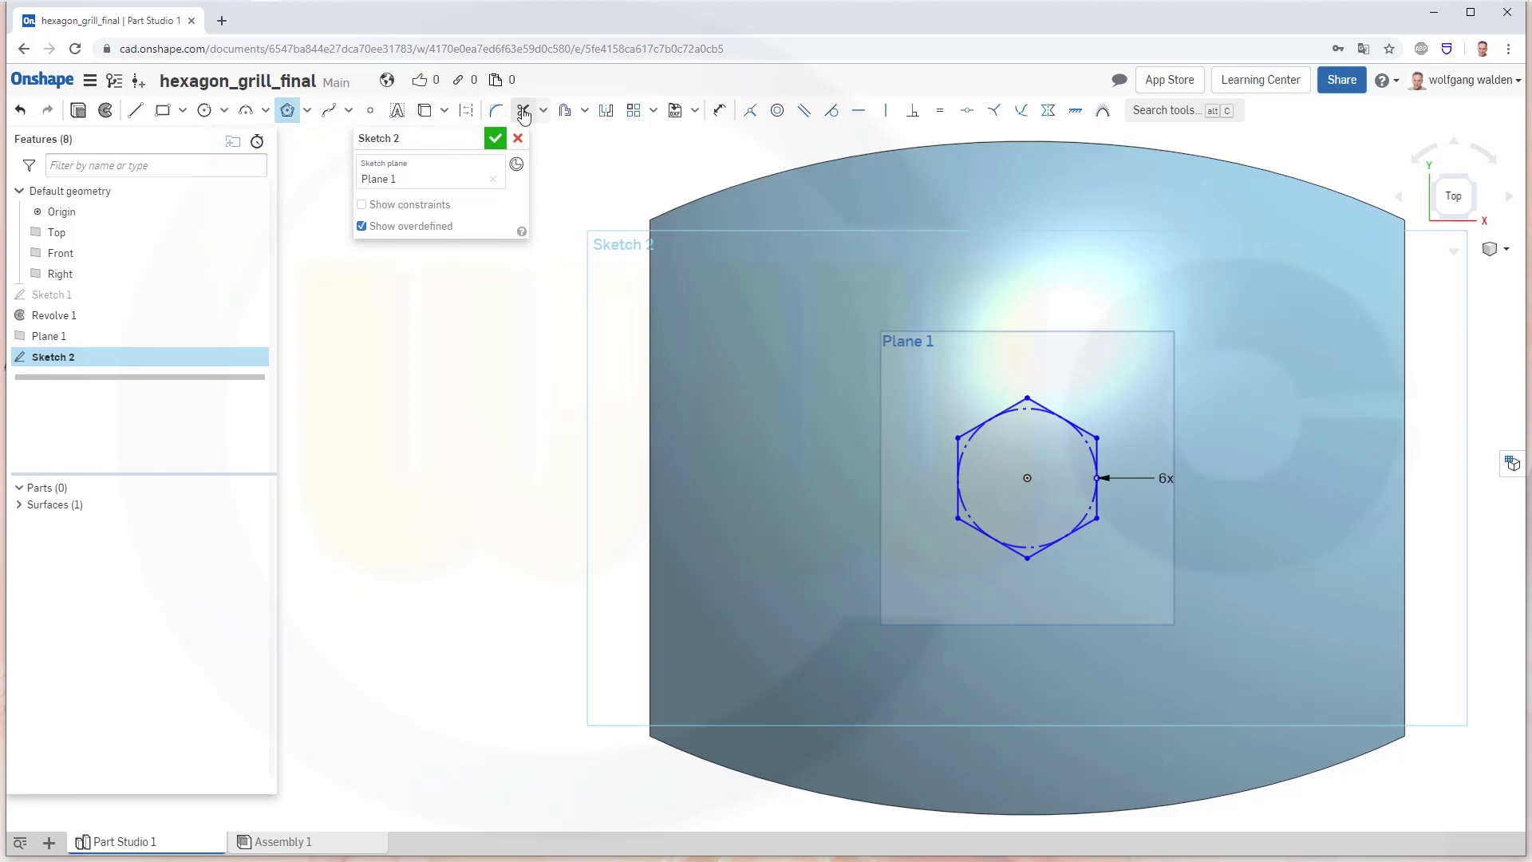
Dimension the hexagon's vertical side as 10 mm and finish the sketch
left_click(719, 110)
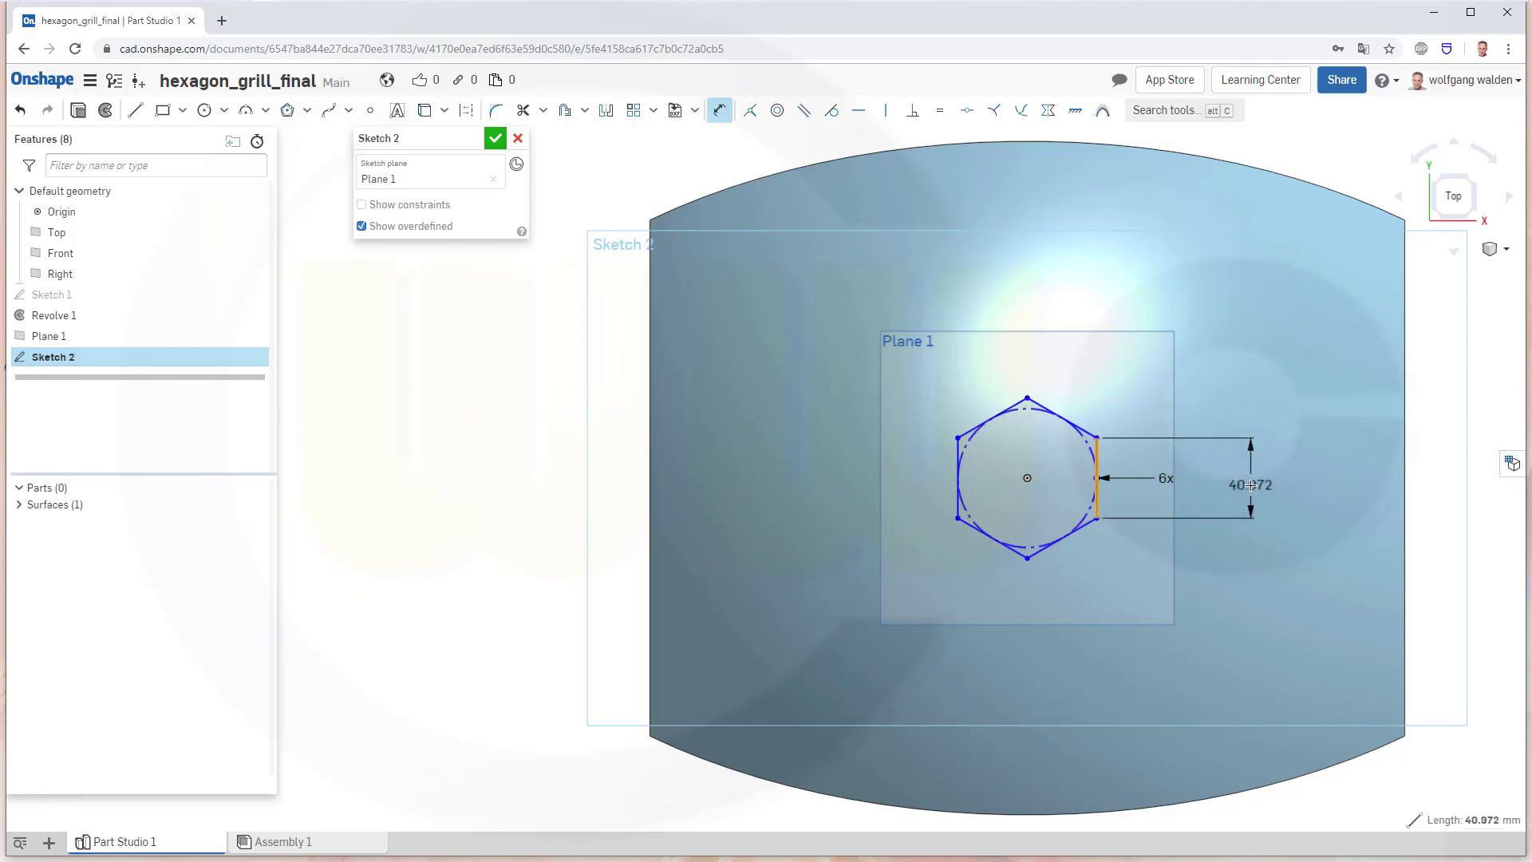
left_click(1249, 485)
type("10")
key("Return")
left_click(494, 142)
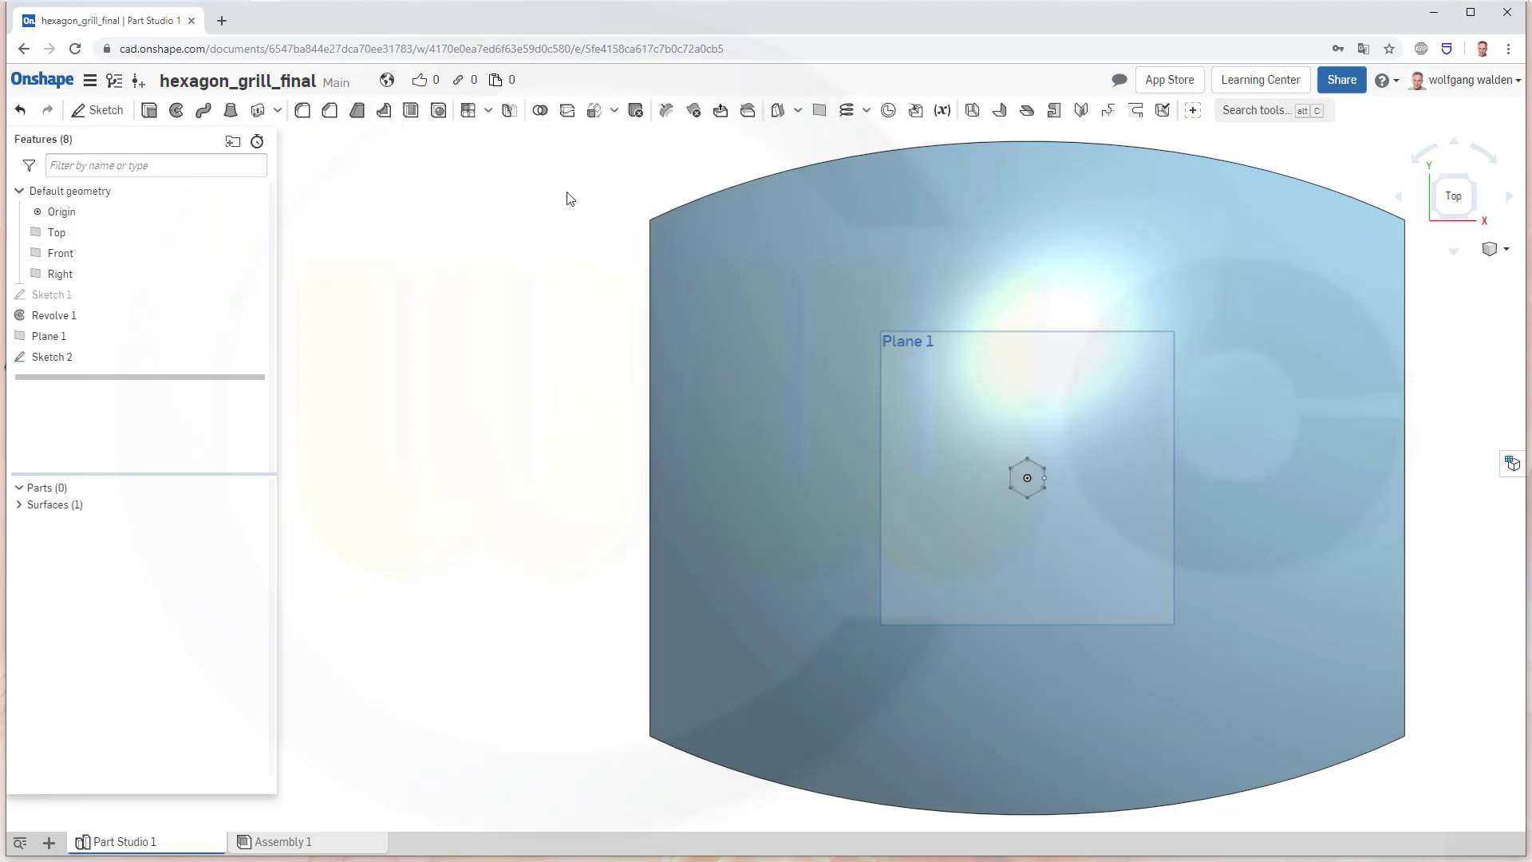
right_click_drag(1046, 484, 1056, 399)
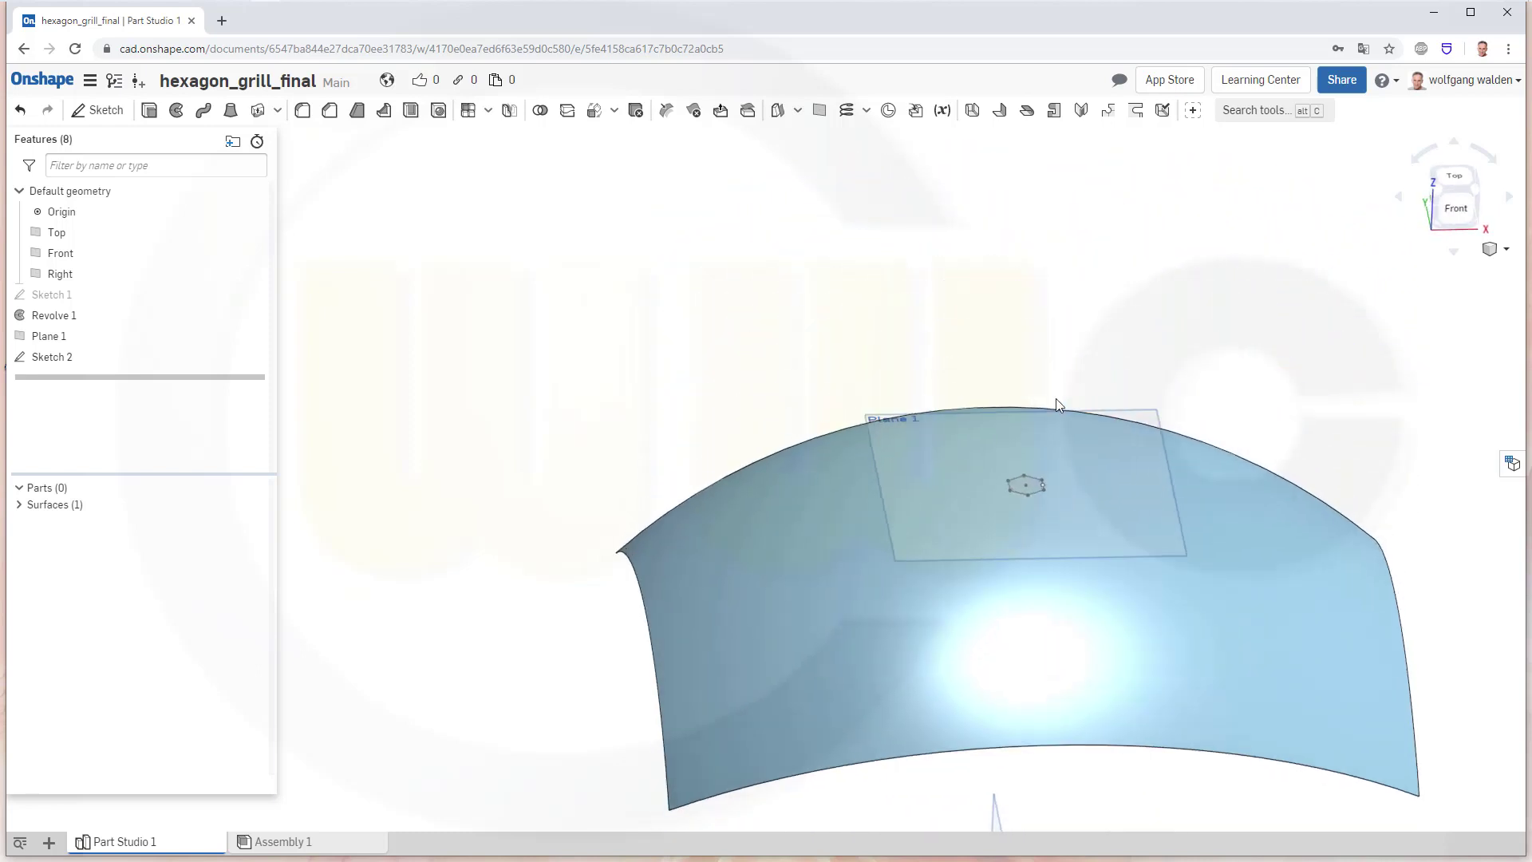
Hide the curved revolved surface, leaving the offset plane and the hexagon sketch on display
scroll(1060, 586, "up", 3)
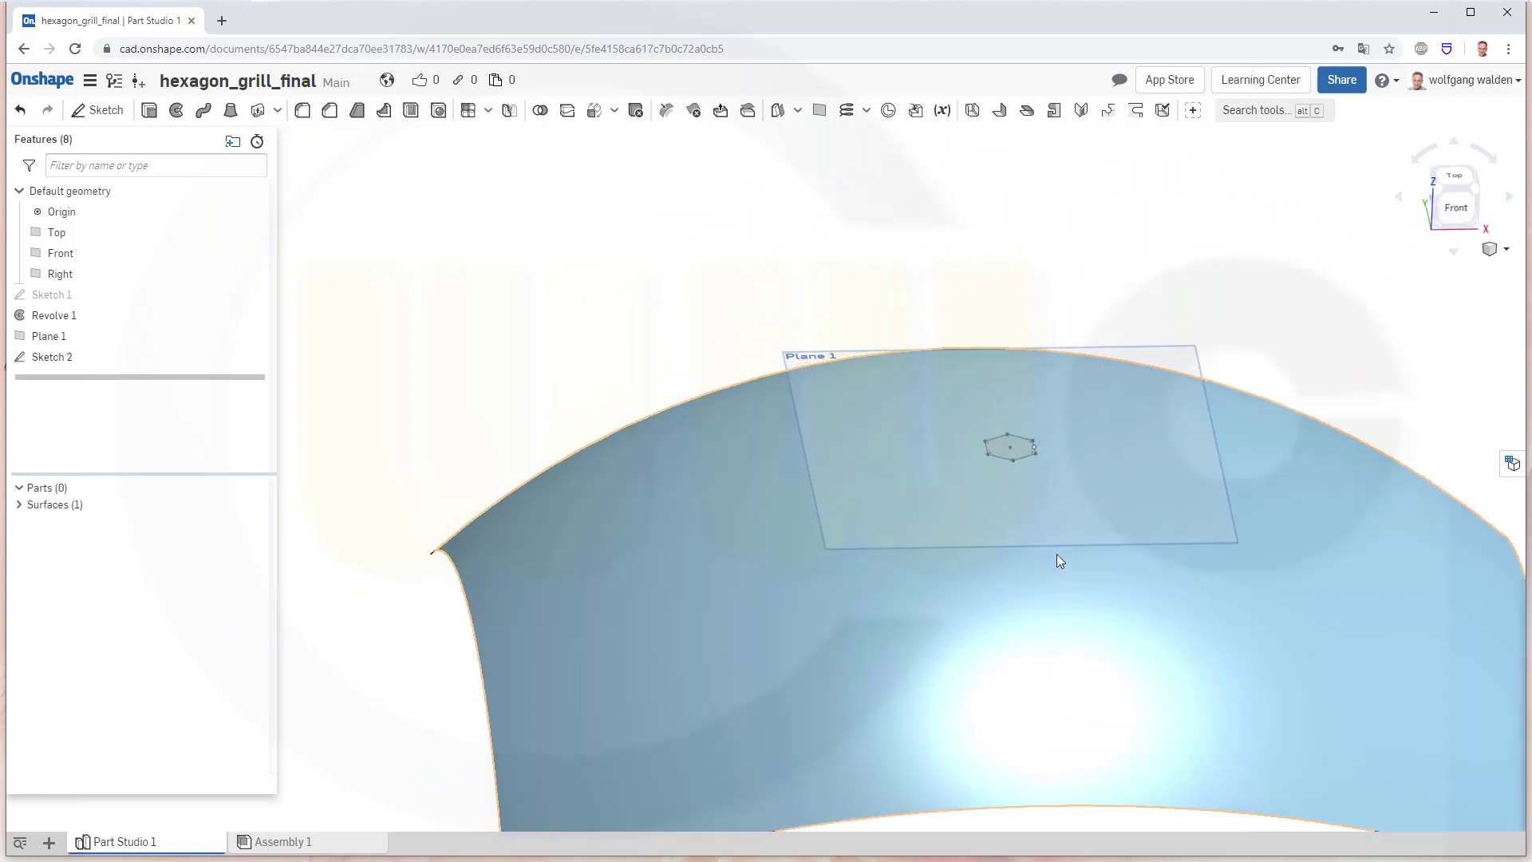
right_click_drag(1010, 520, 1002, 511)
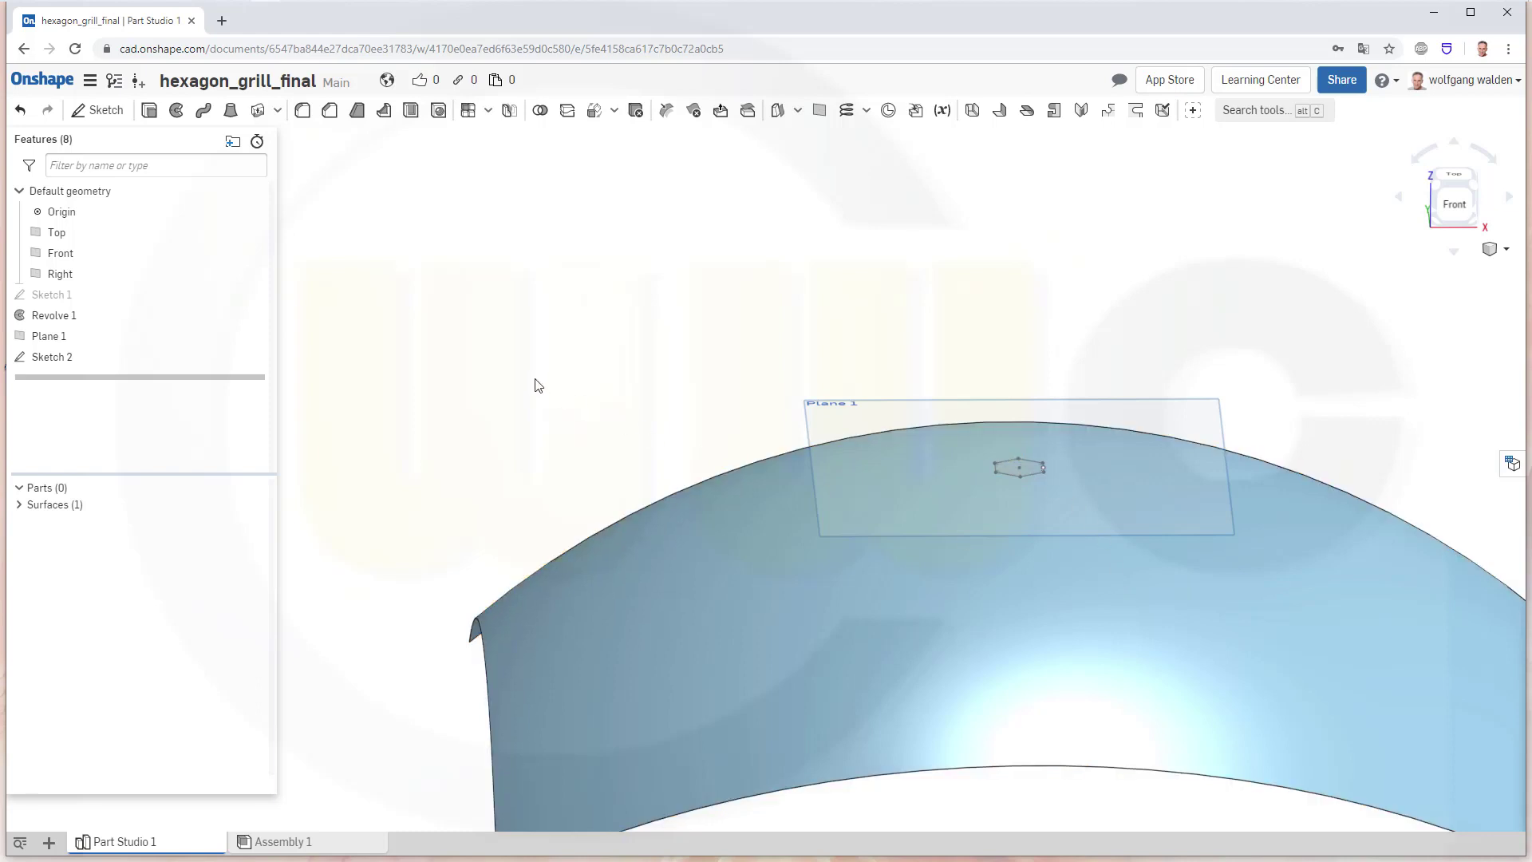
scroll(588, 380, "down", 6)
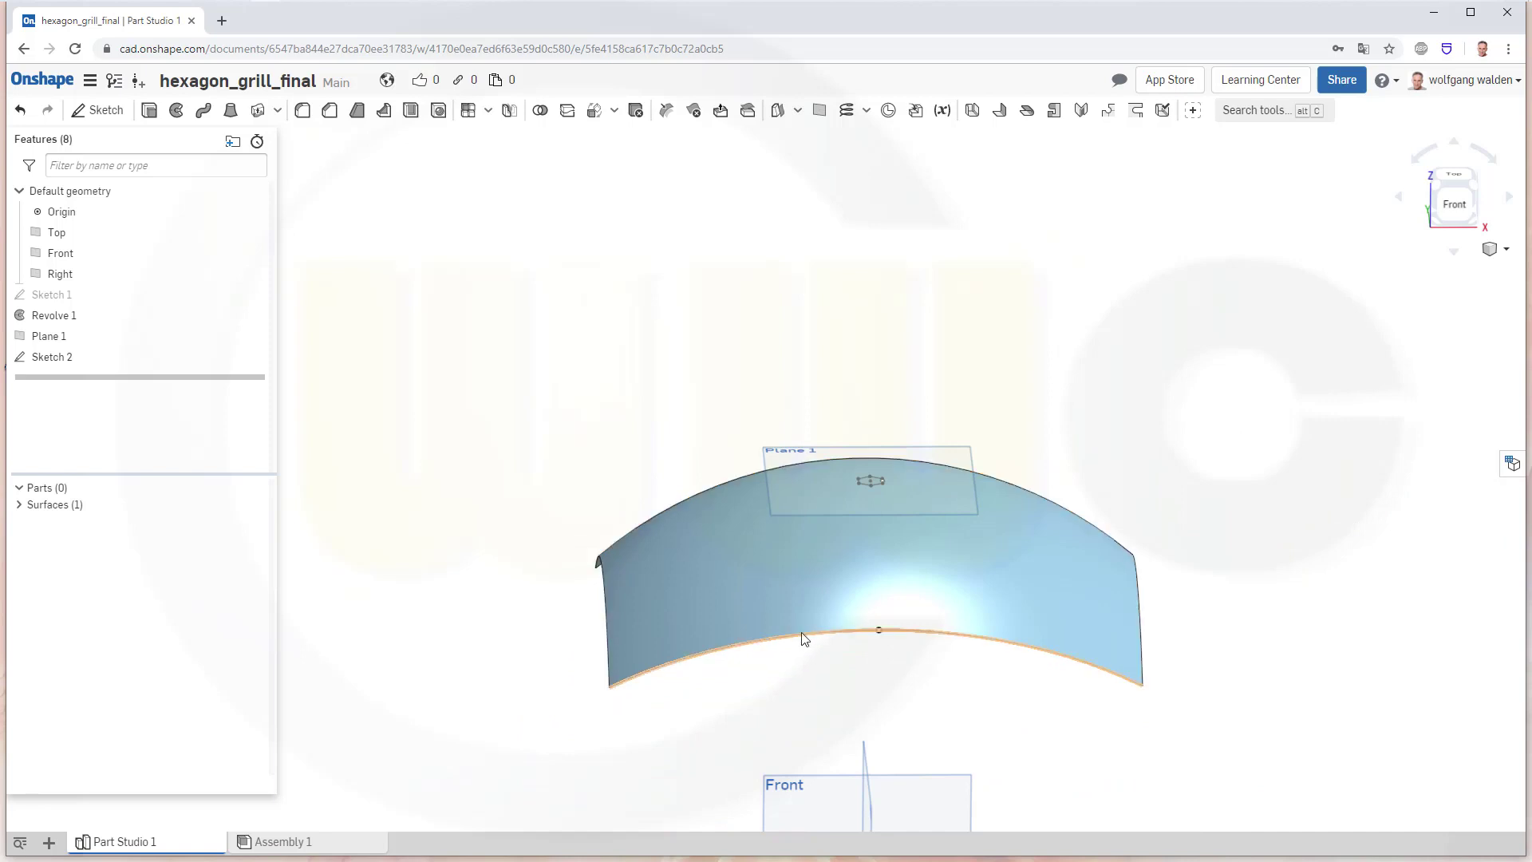
scroll(894, 663, "down", 1)
right_click_drag(903, 686, 918, 701)
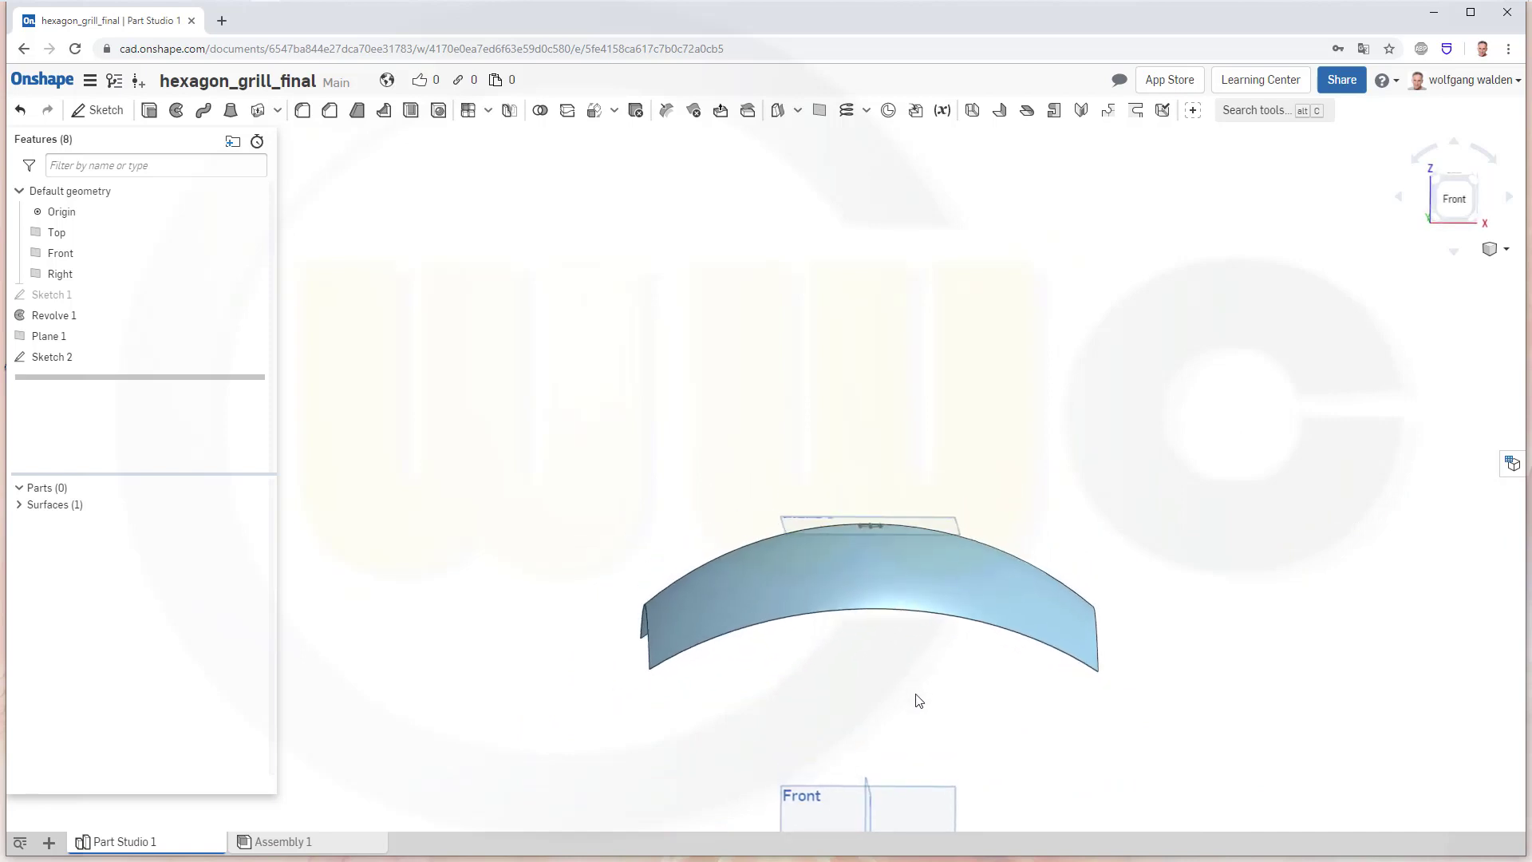
scroll(918, 696, "up", 3)
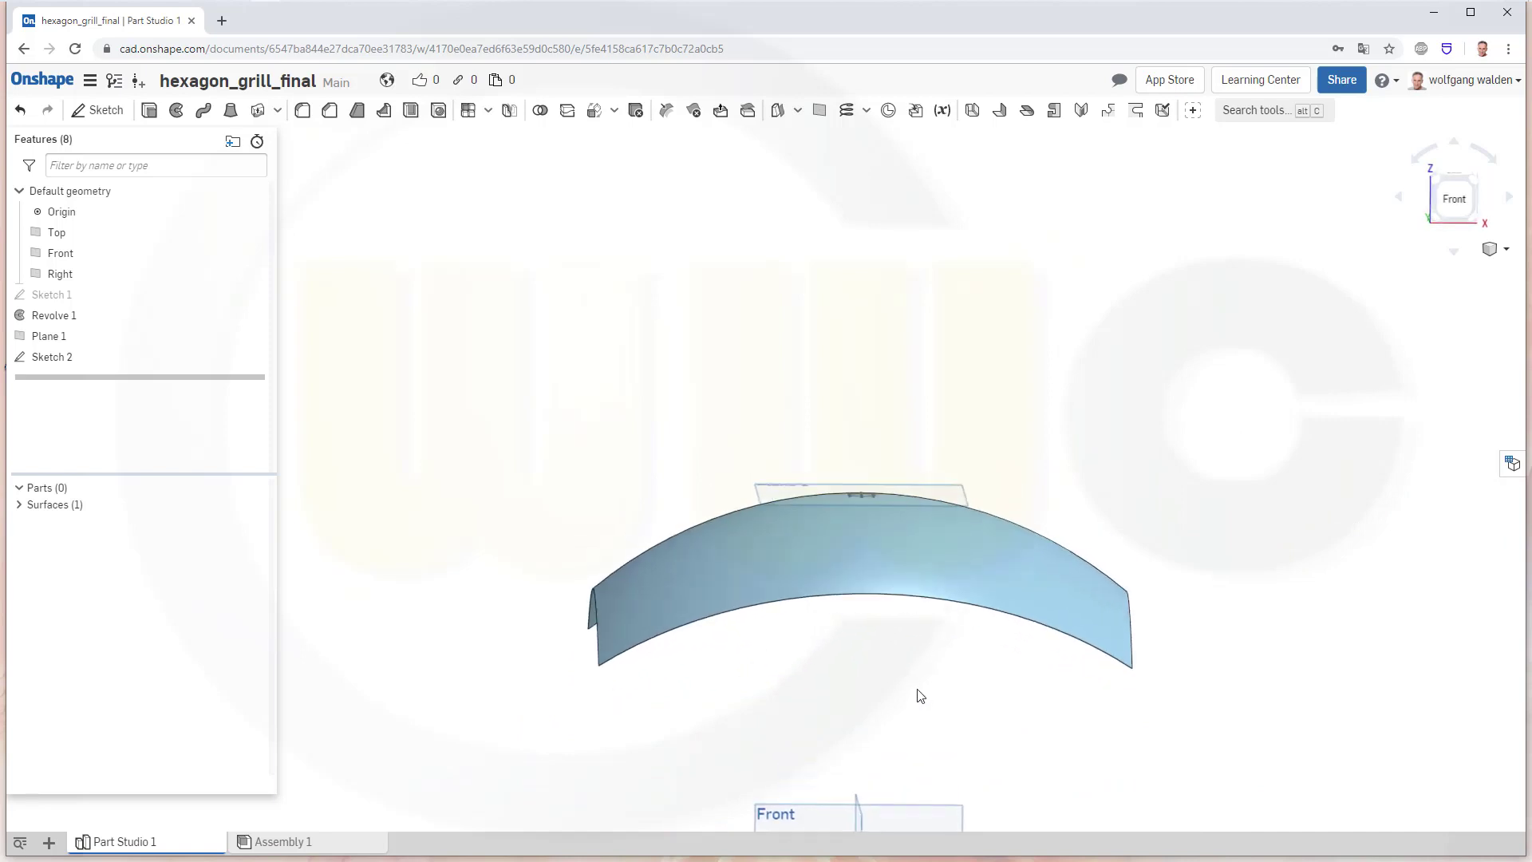
right_click(660, 566)
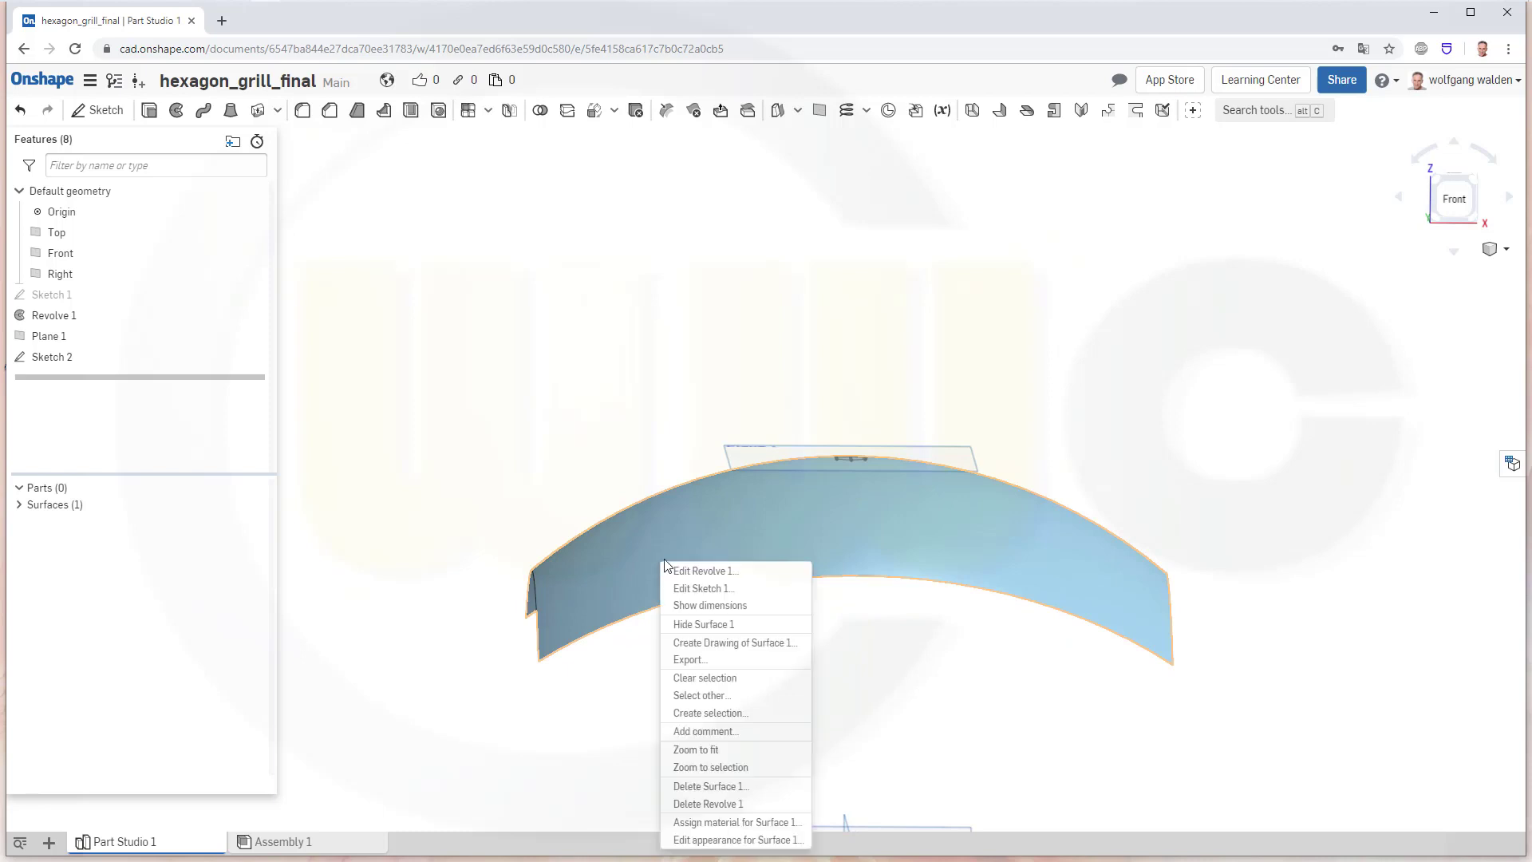
left_click(712, 624)
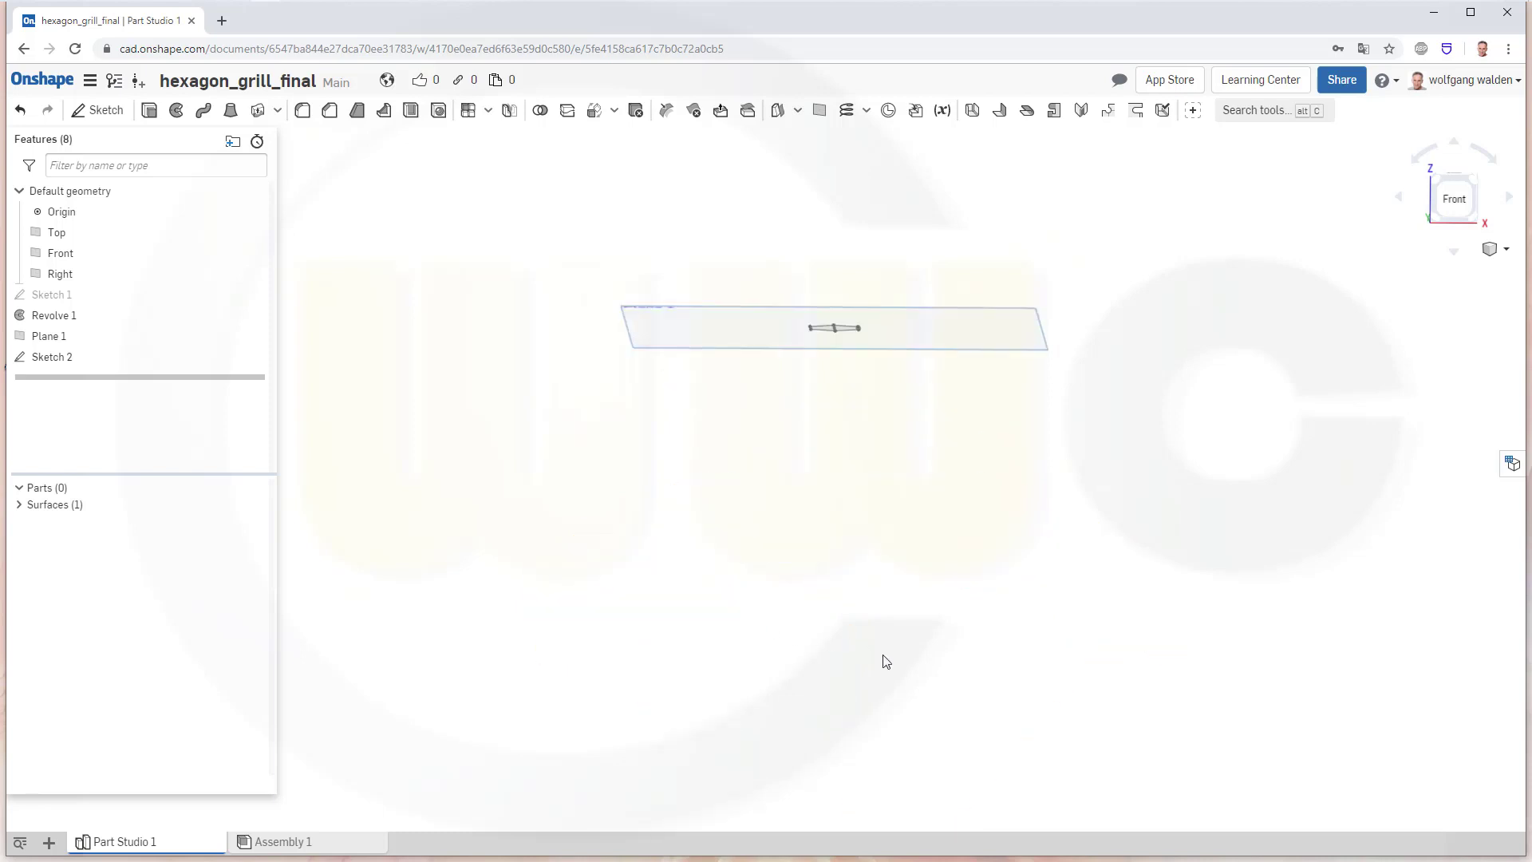
Create a 3D fit spline from the origin to the front corner of the hexagon on the offset plane
scroll(902, 674, "down", 3)
scroll(945, 629, "up", 3)
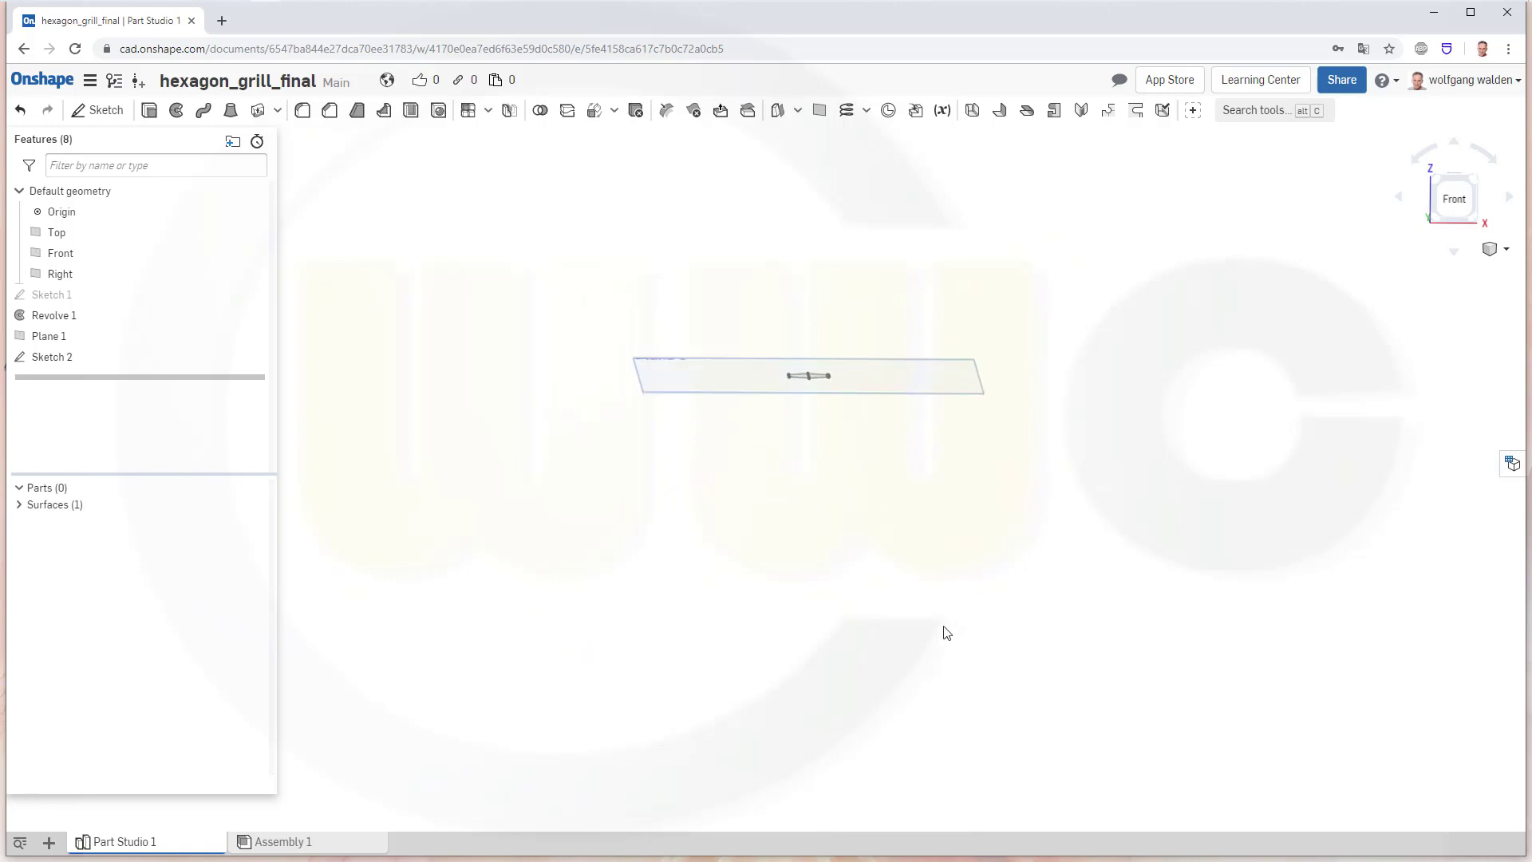
scroll(952, 647, "down", 3)
middle_click_drag(964, 684, 1010, 492)
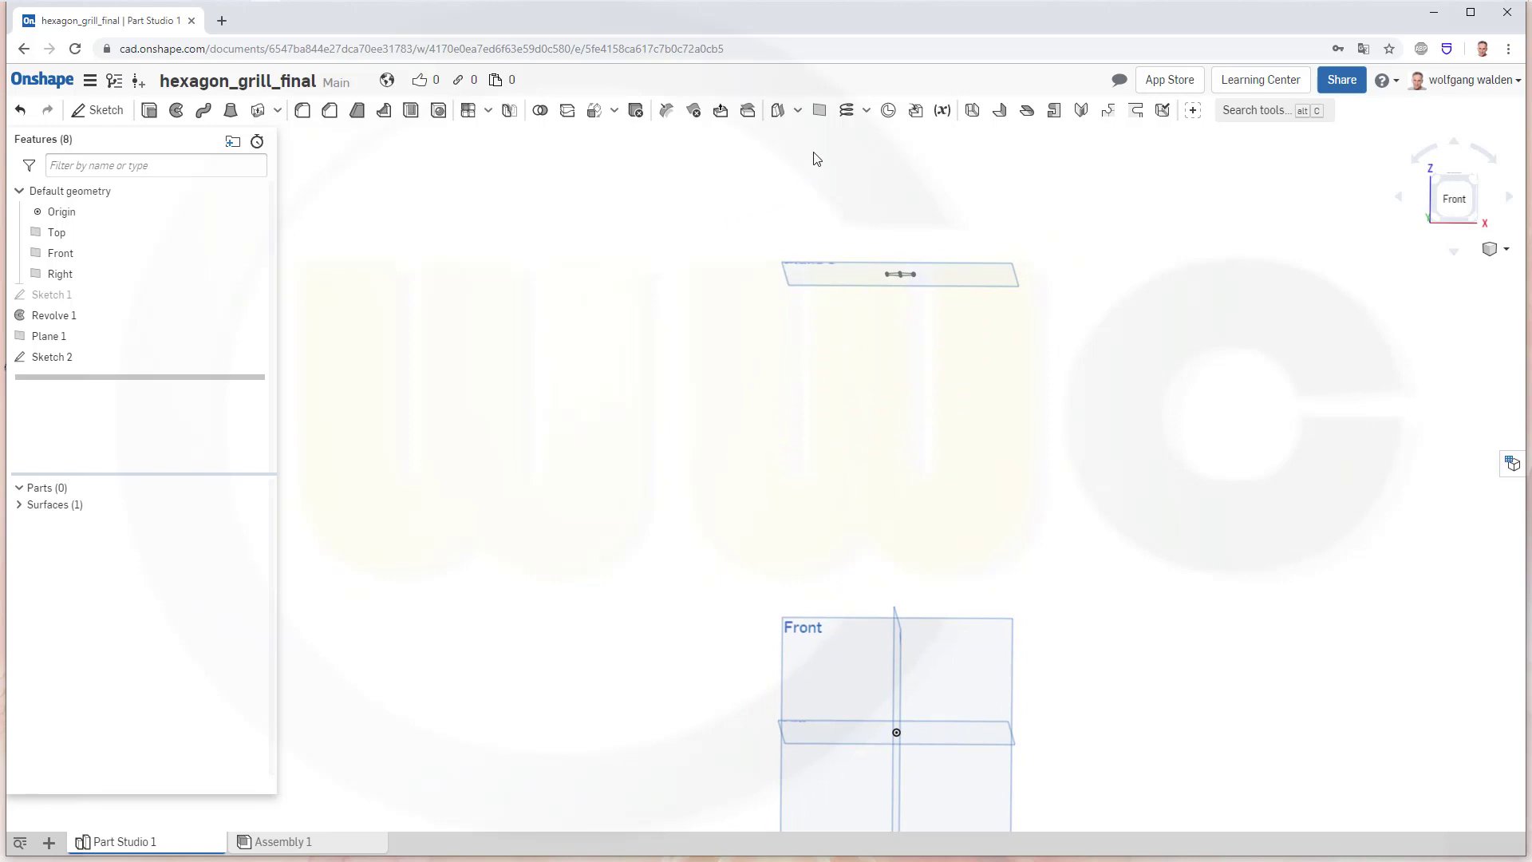
left_click(867, 111)
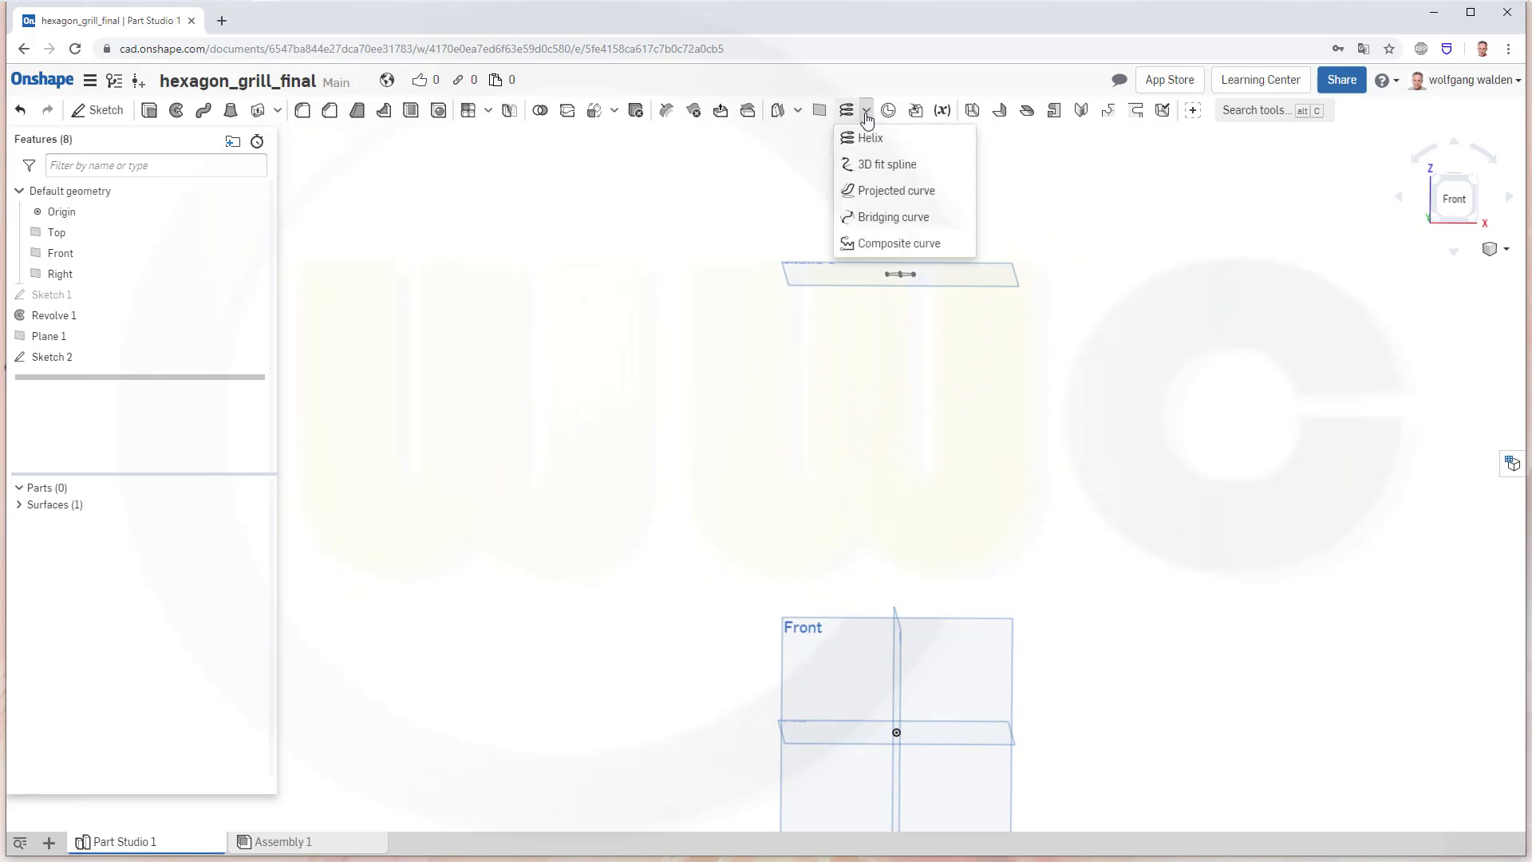
left_click(877, 170)
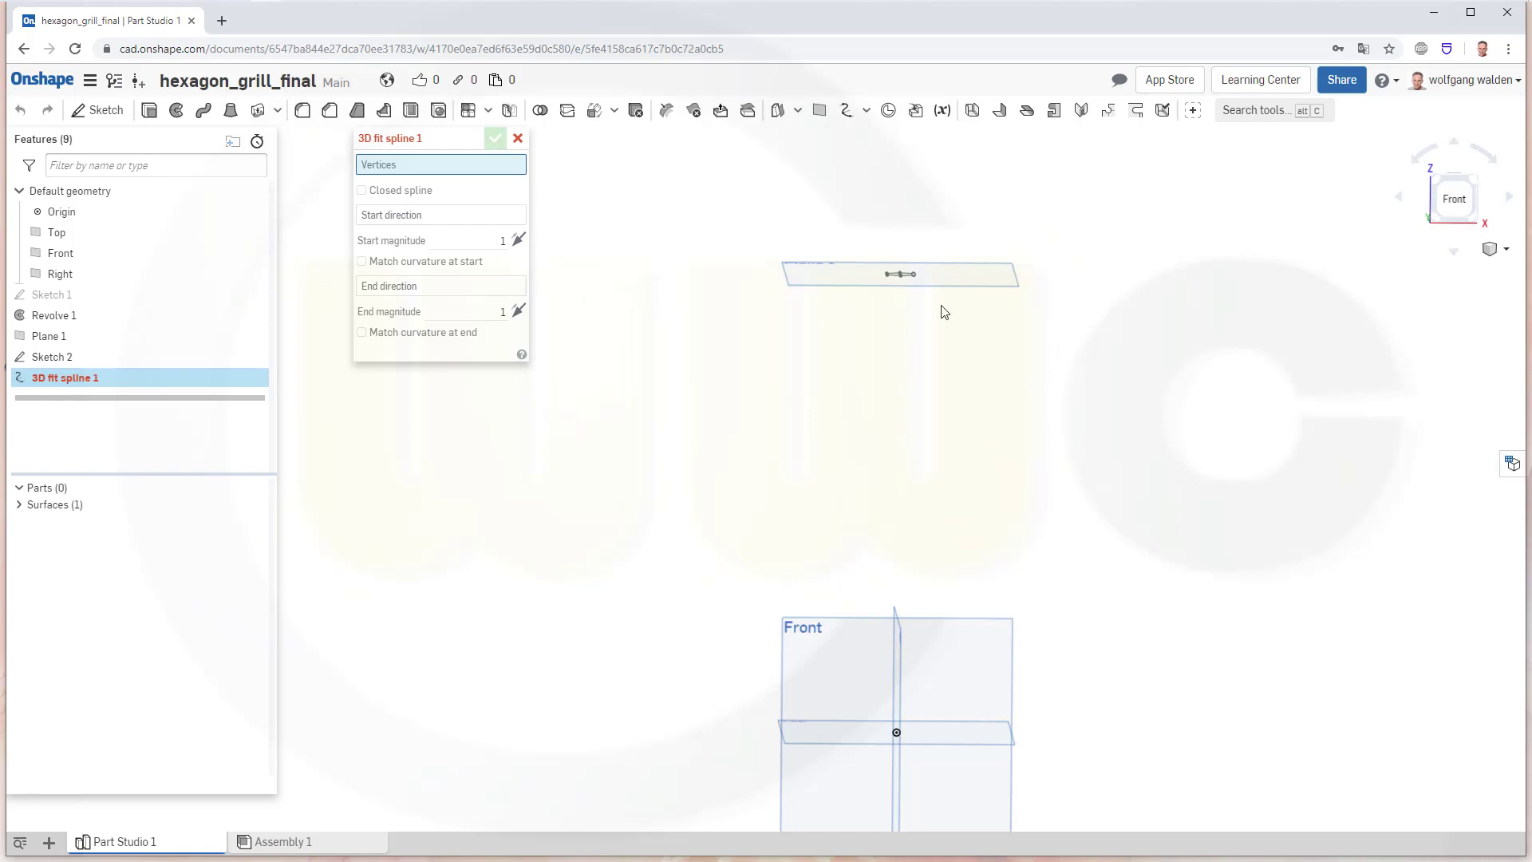
scroll(940, 311, "up", 2)
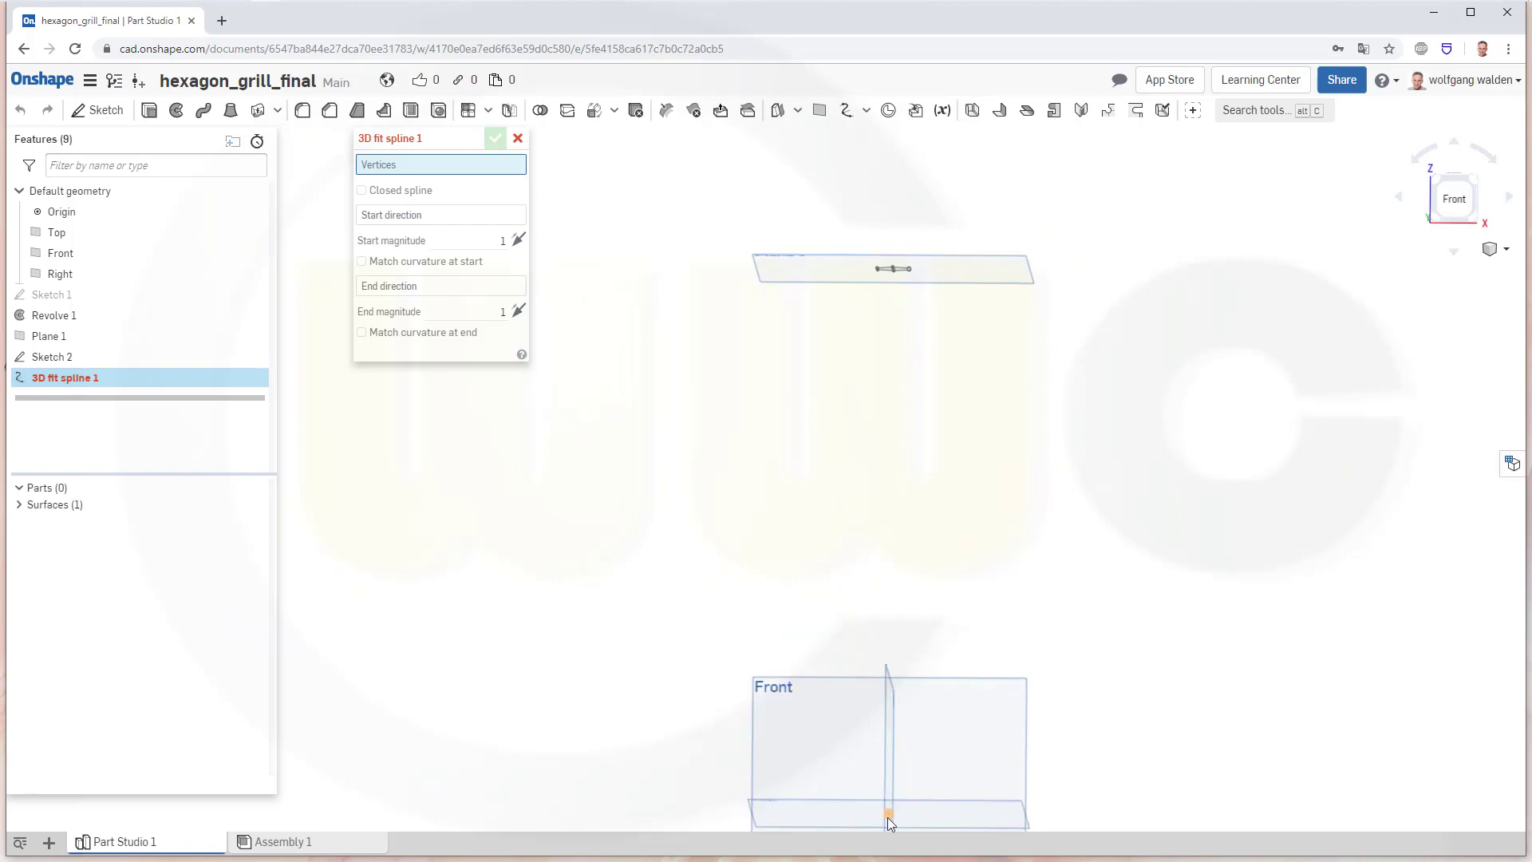
left_click(889, 817)
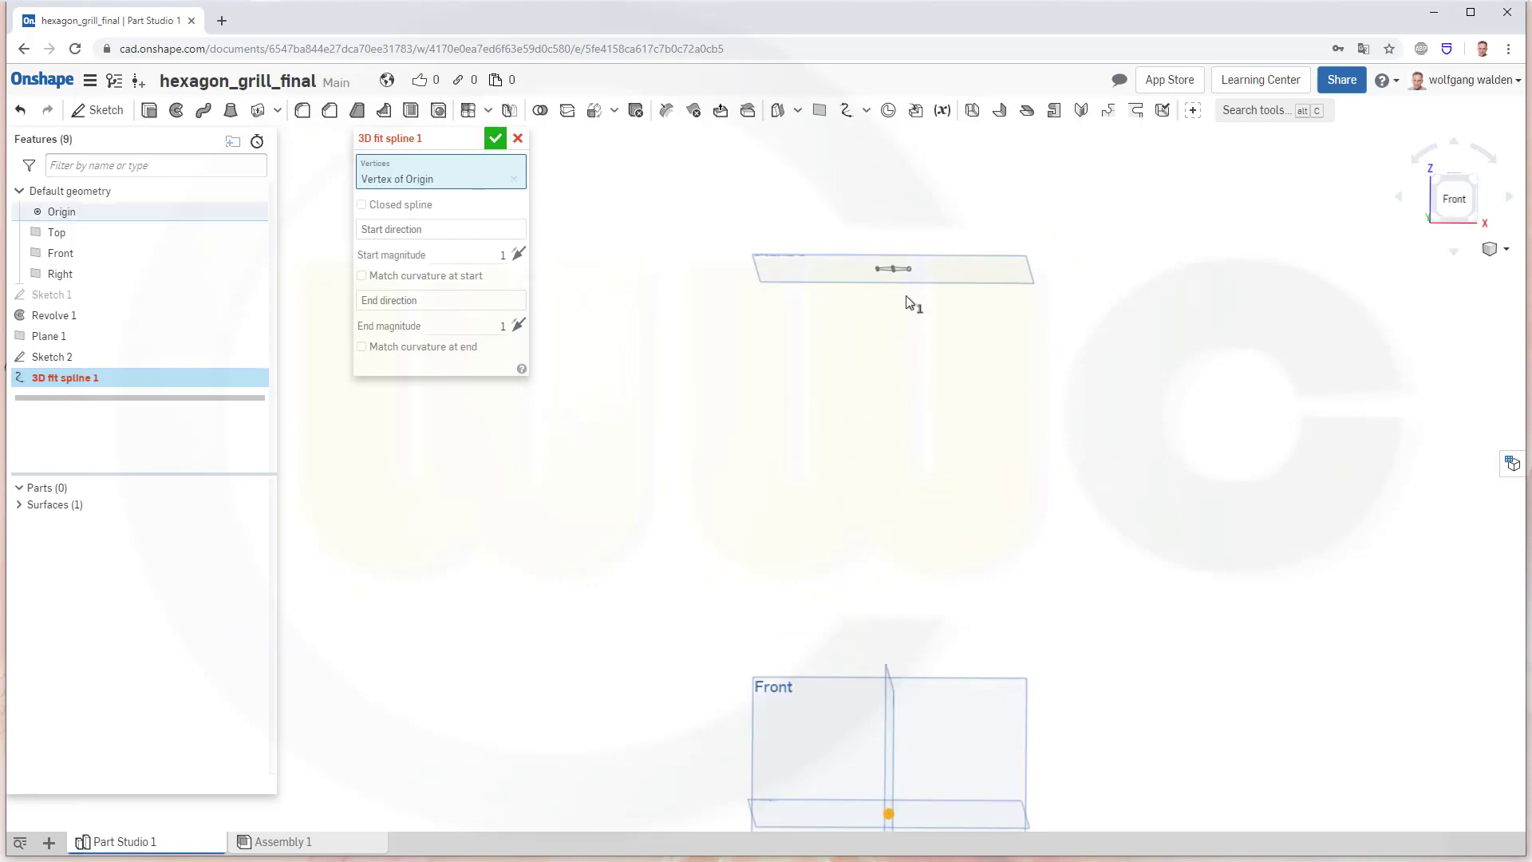
left_click(896, 271)
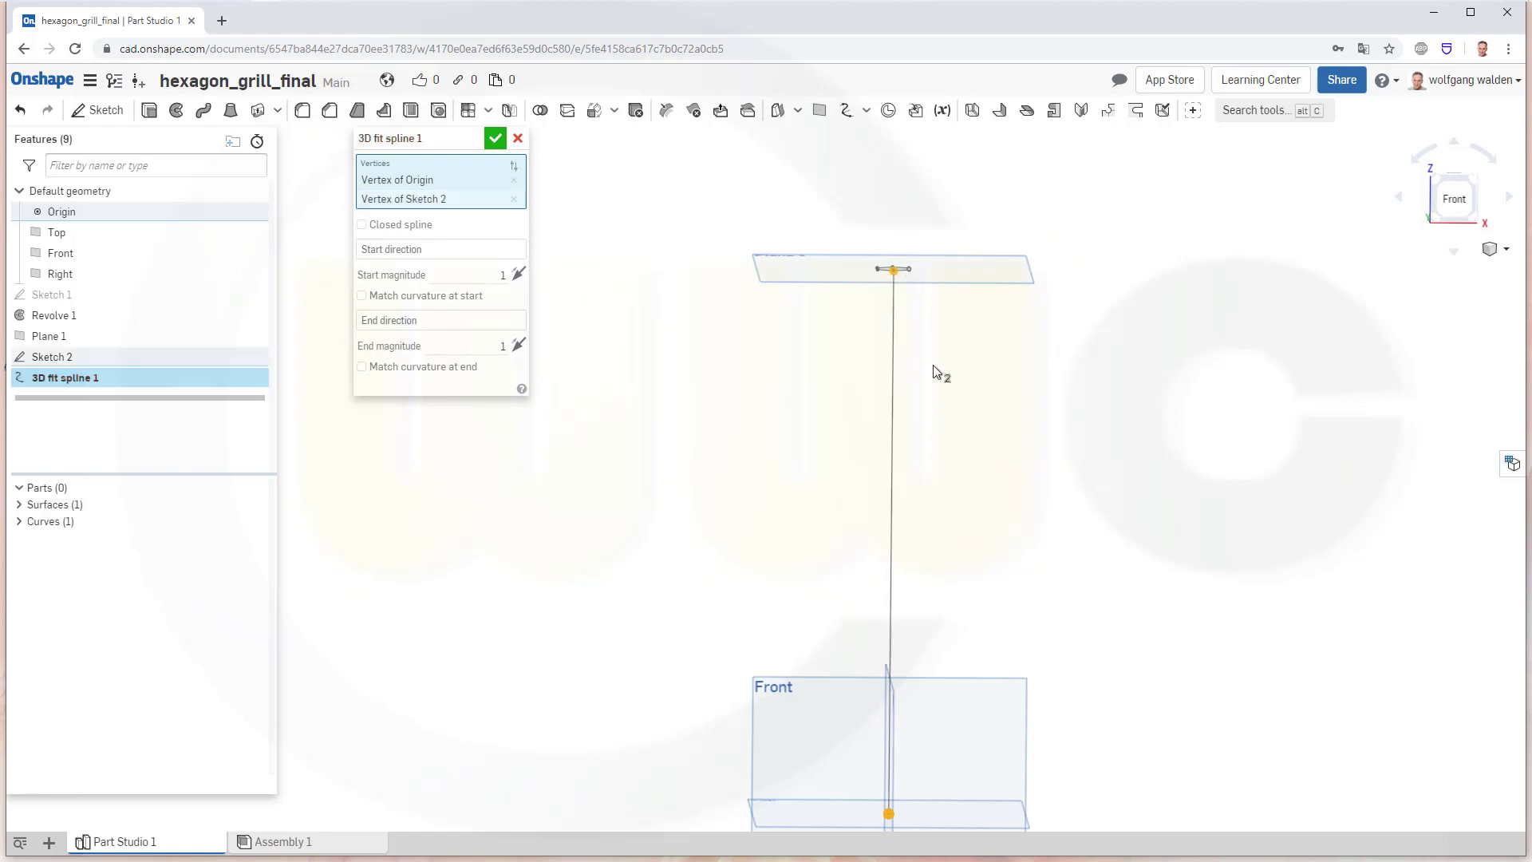
left_click(494, 142)
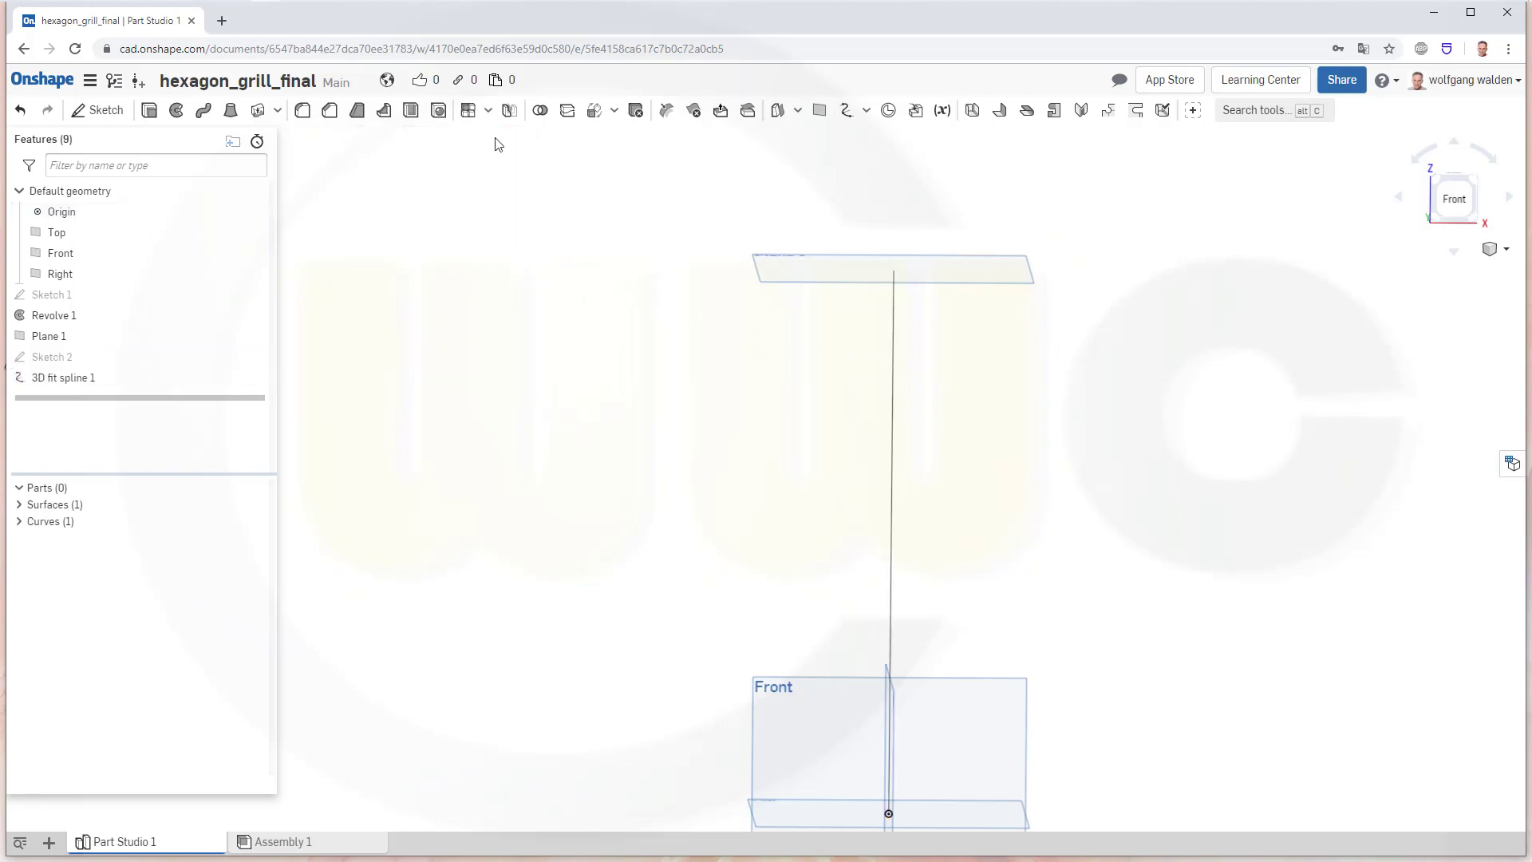
Show the hexagon sketch again and create a 3D fit spline from its front-right corner to the origin
left_click(846, 111)
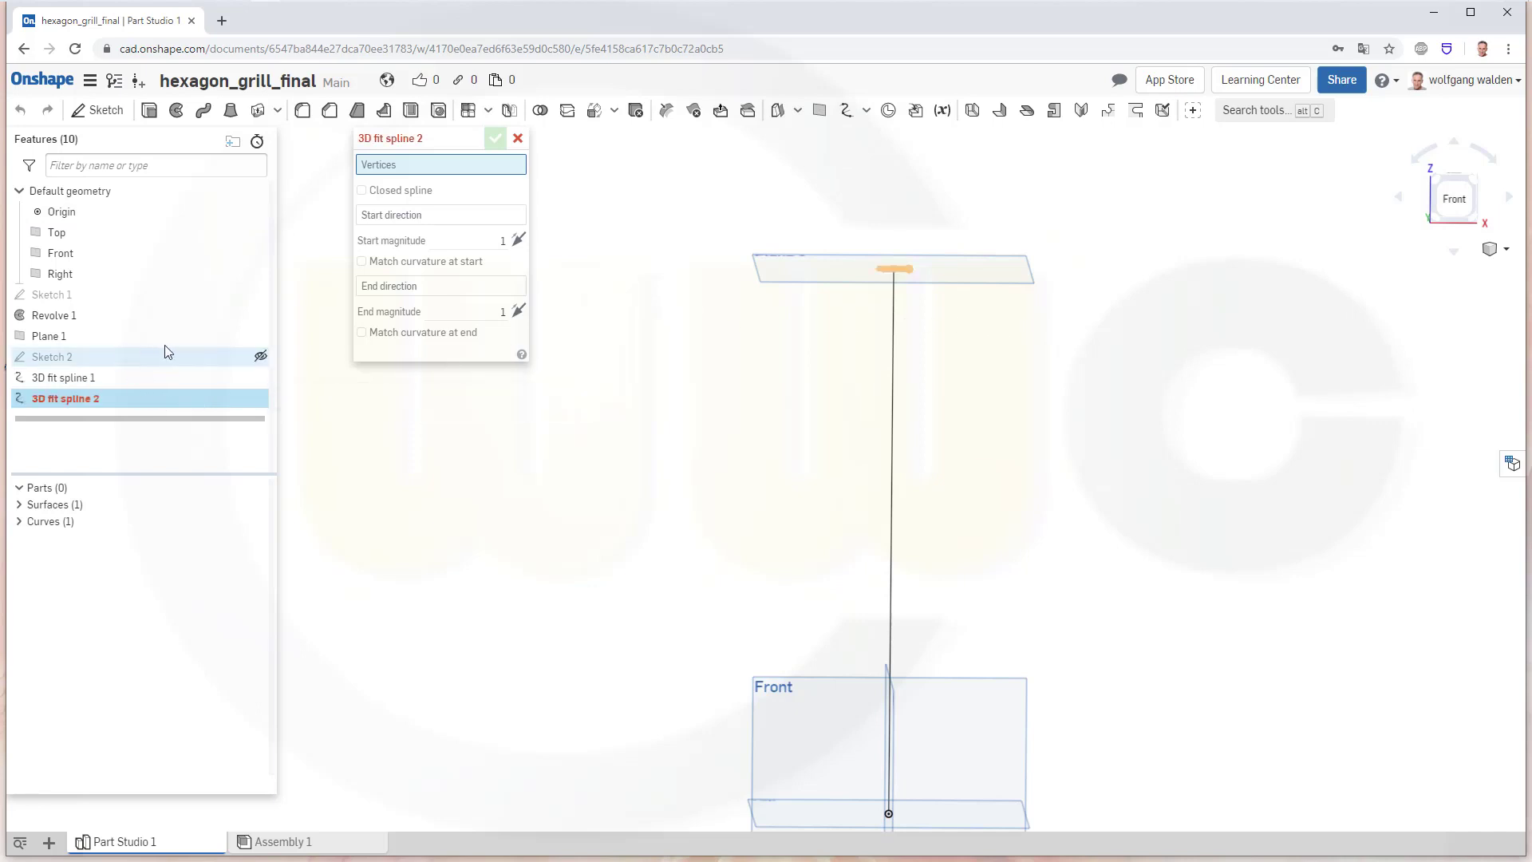
left_click(261, 356)
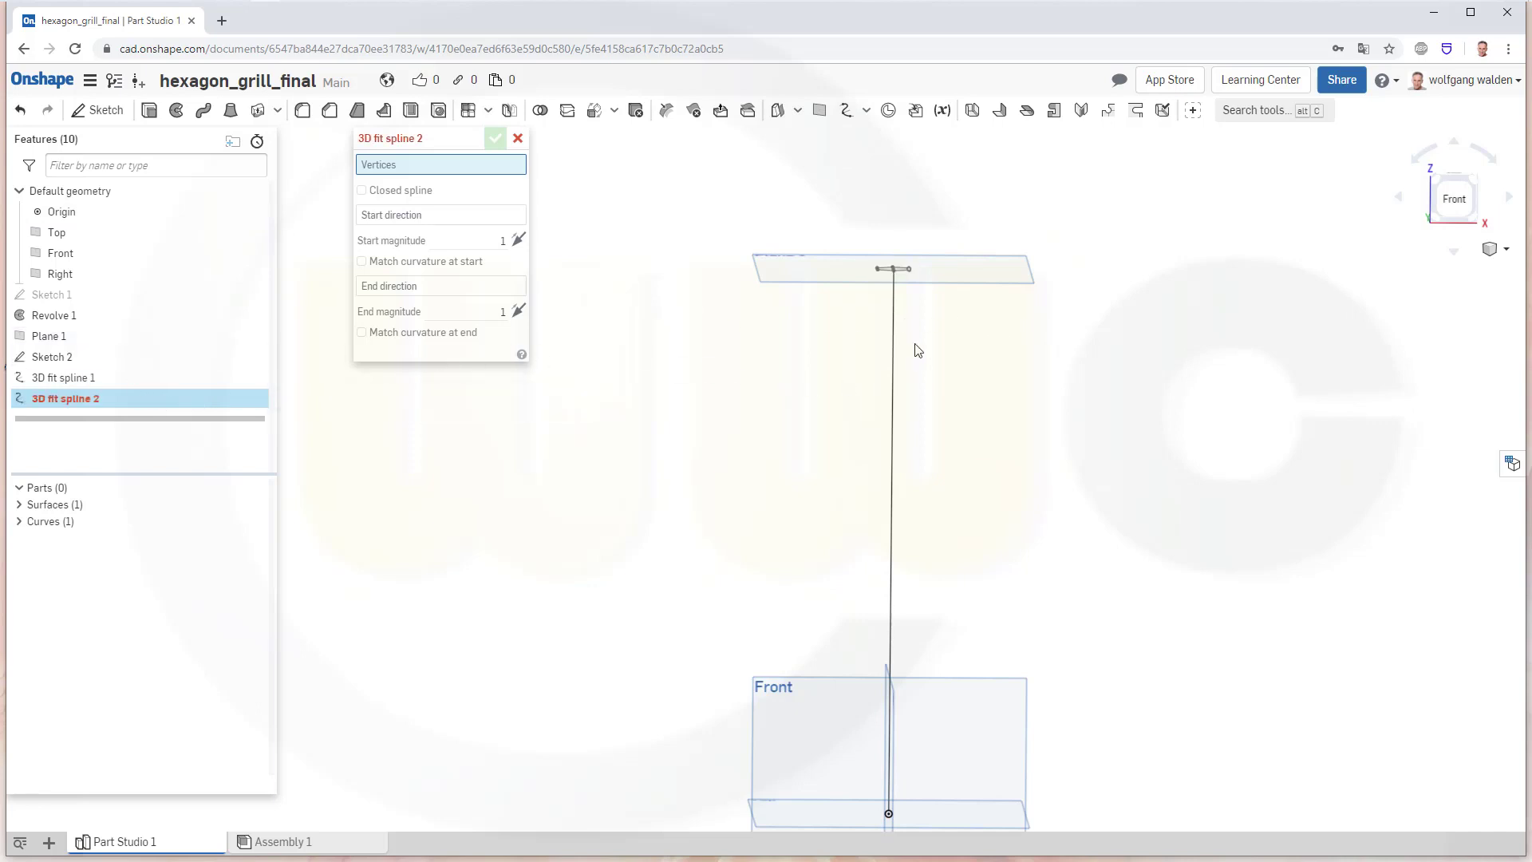
right_click_drag(922, 347, 909, 309)
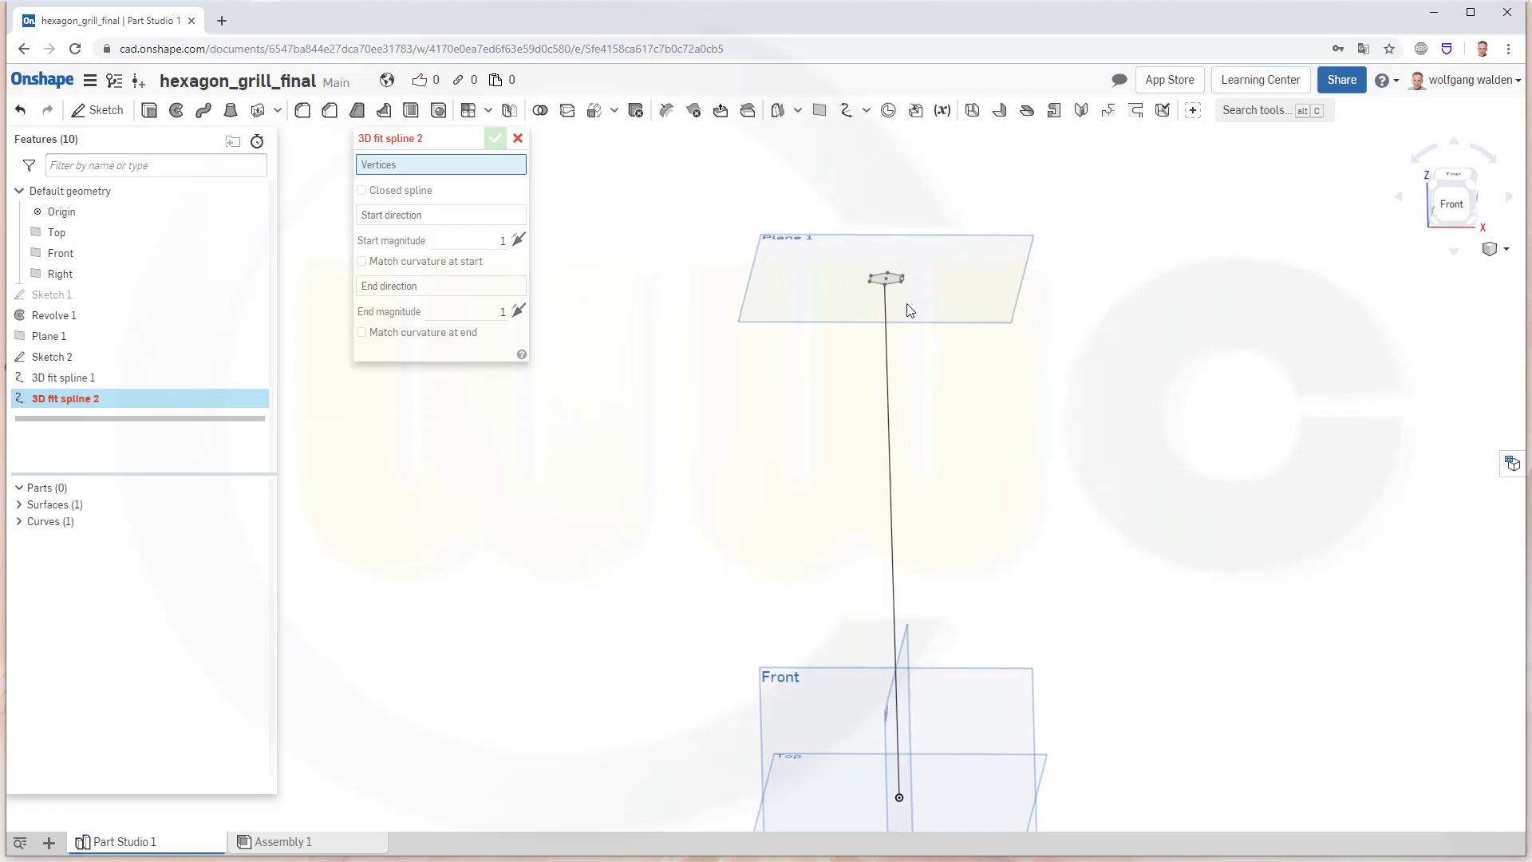
left_click(901, 281)
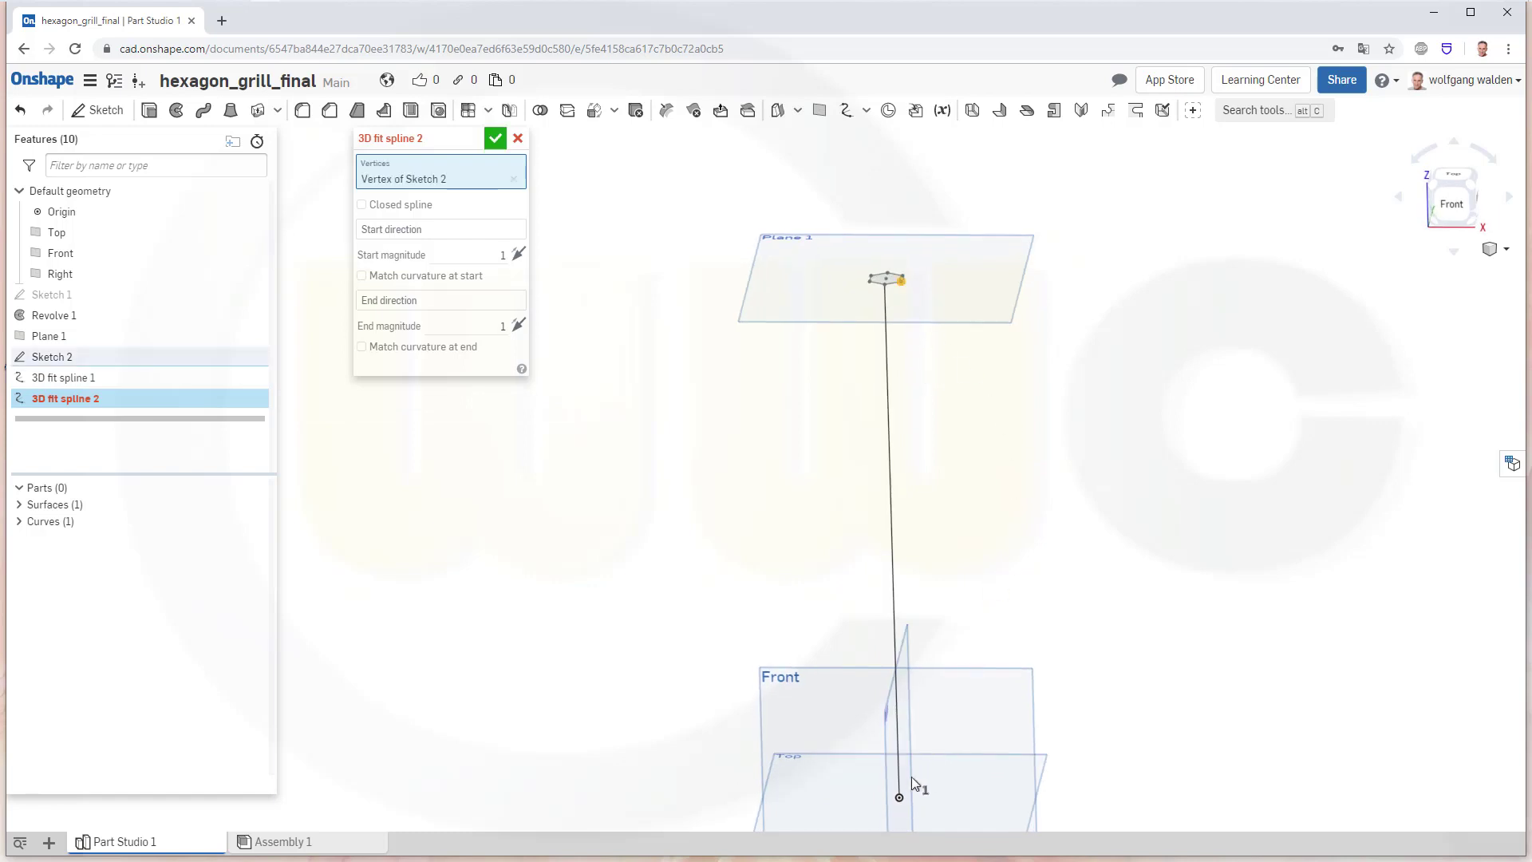
left_click(900, 798)
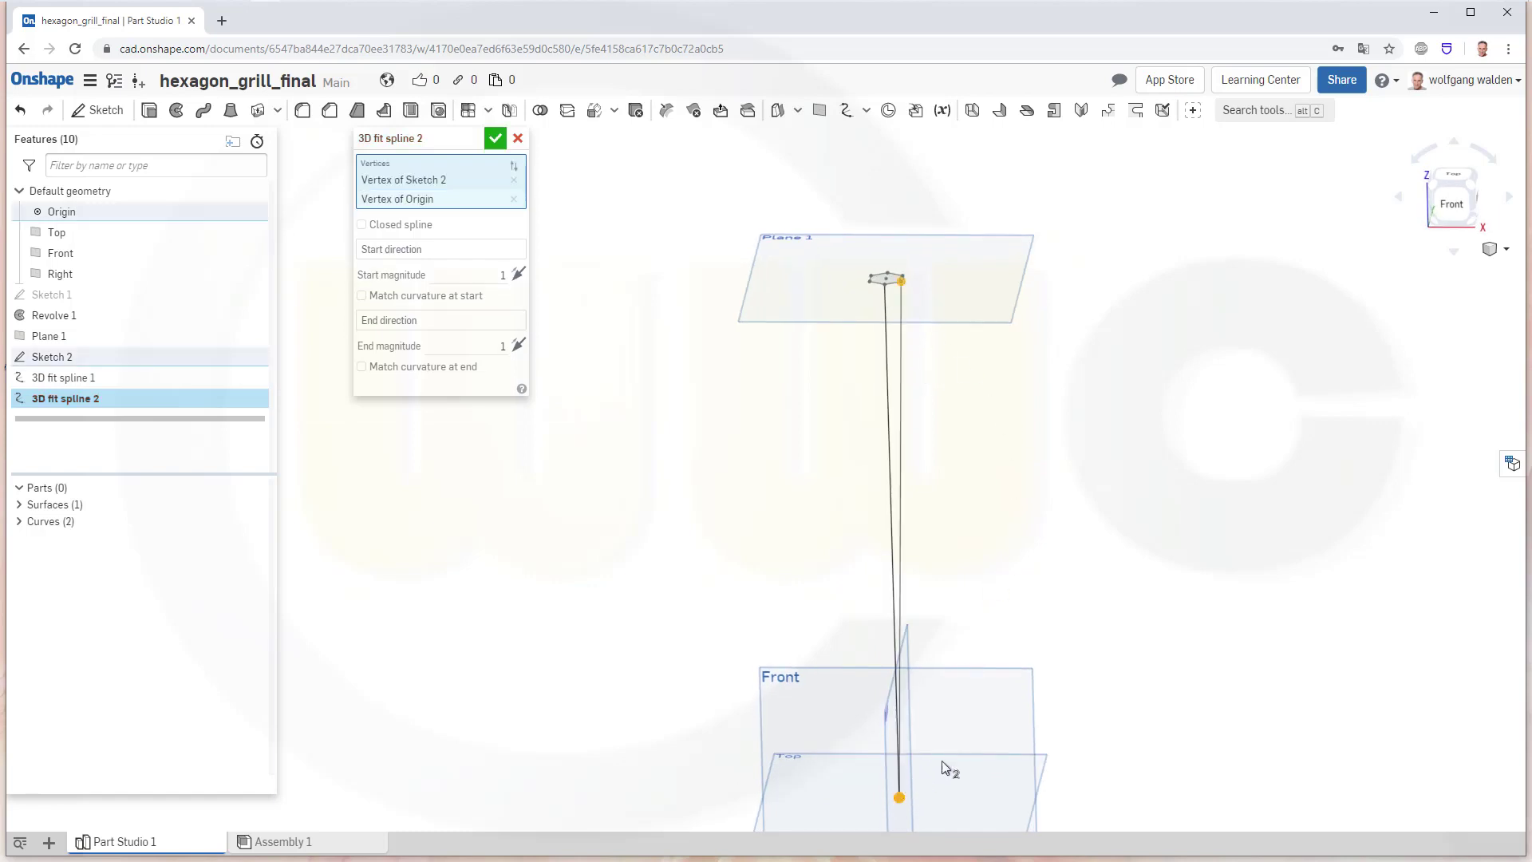
left_click(496, 139)
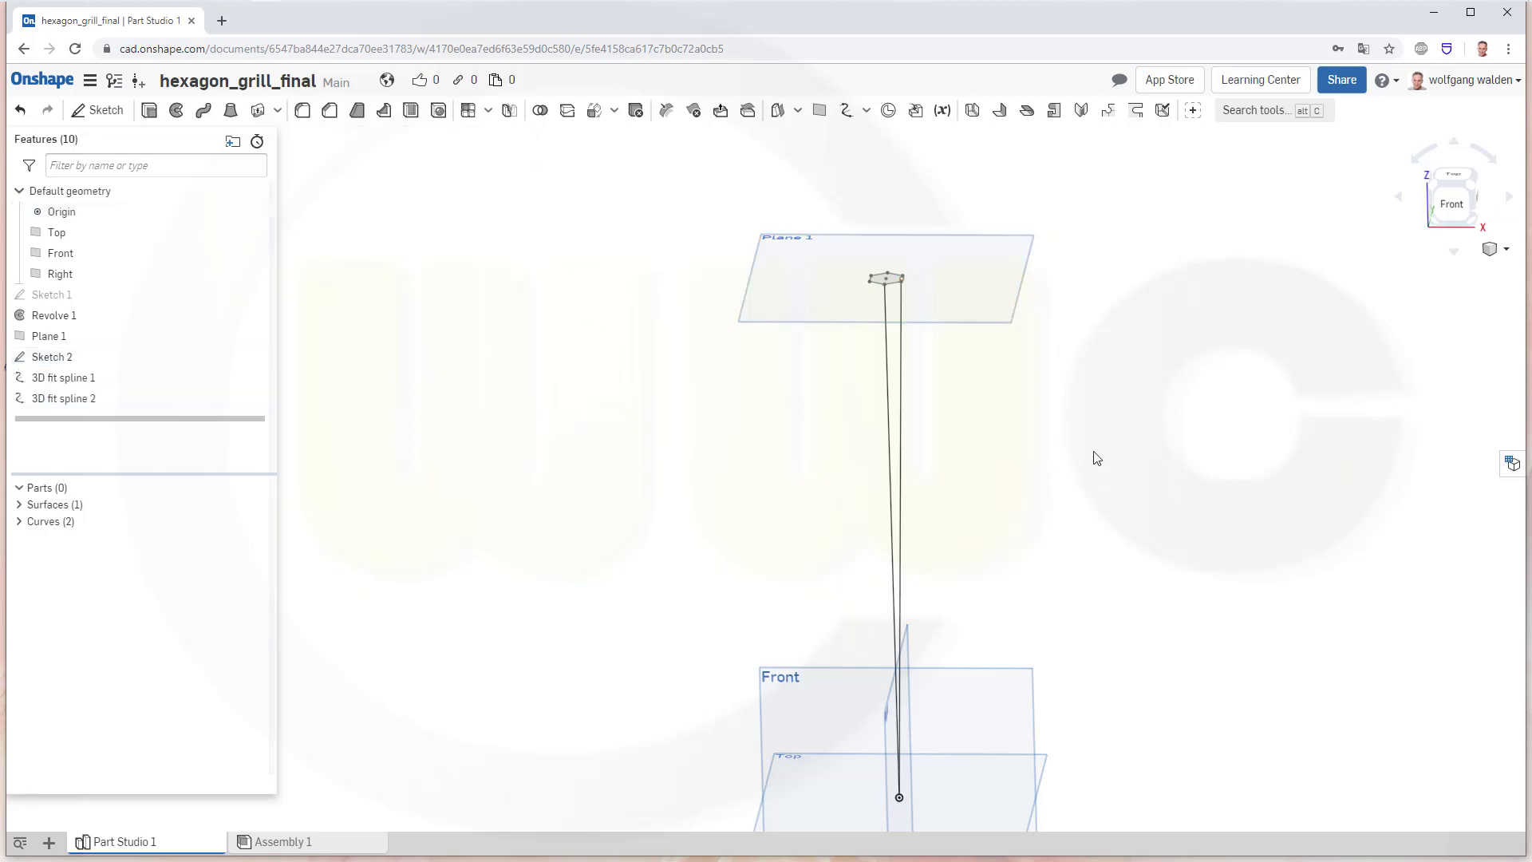
Create a 3D fit spline from the hexagon's back-right corner to the origin
right_click_drag(1094, 457, 994, 466)
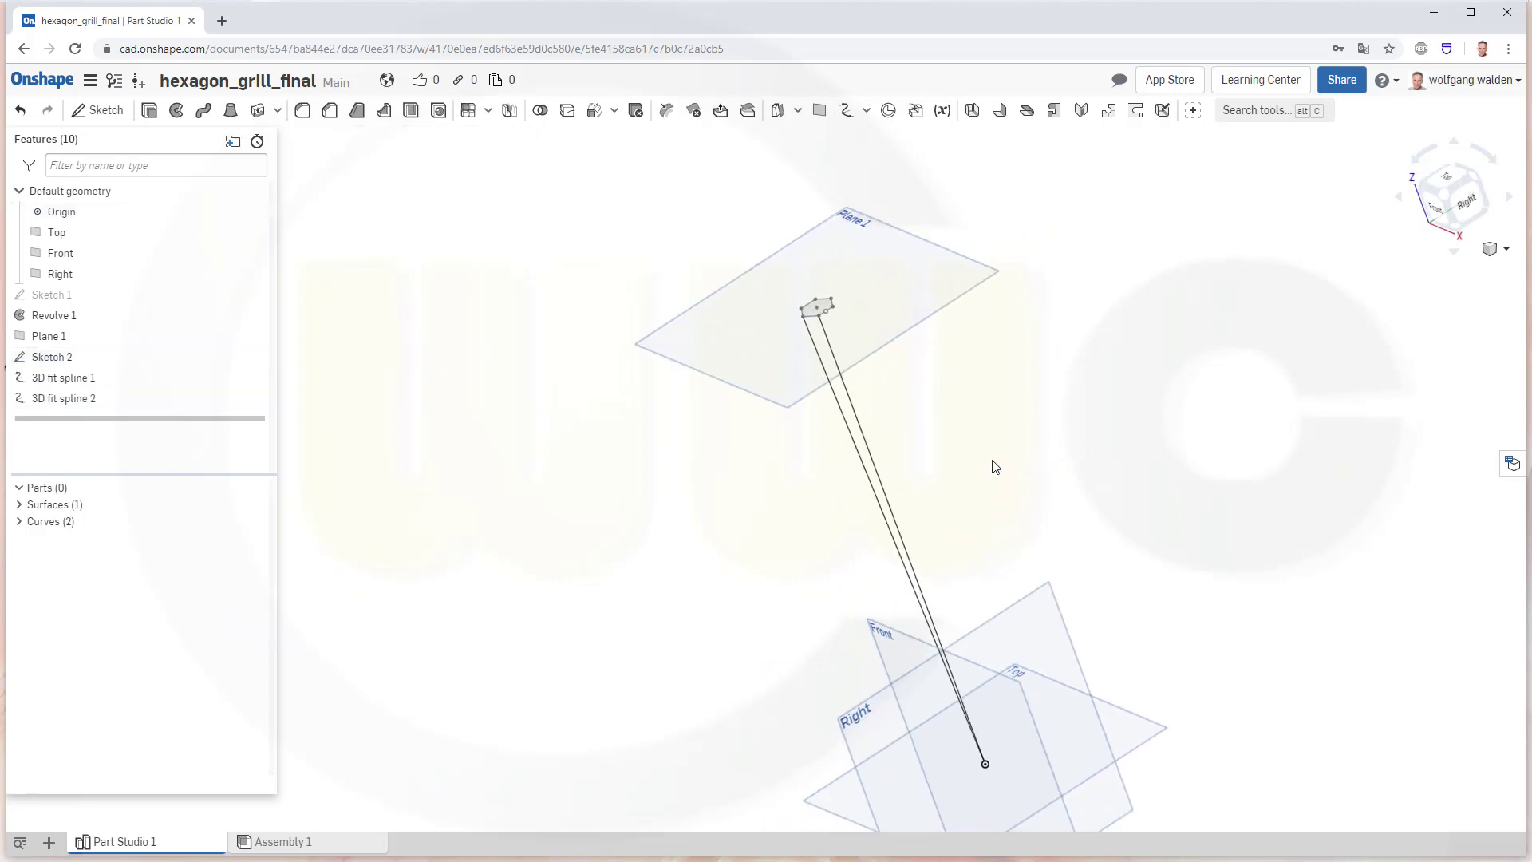
left_click(846, 110)
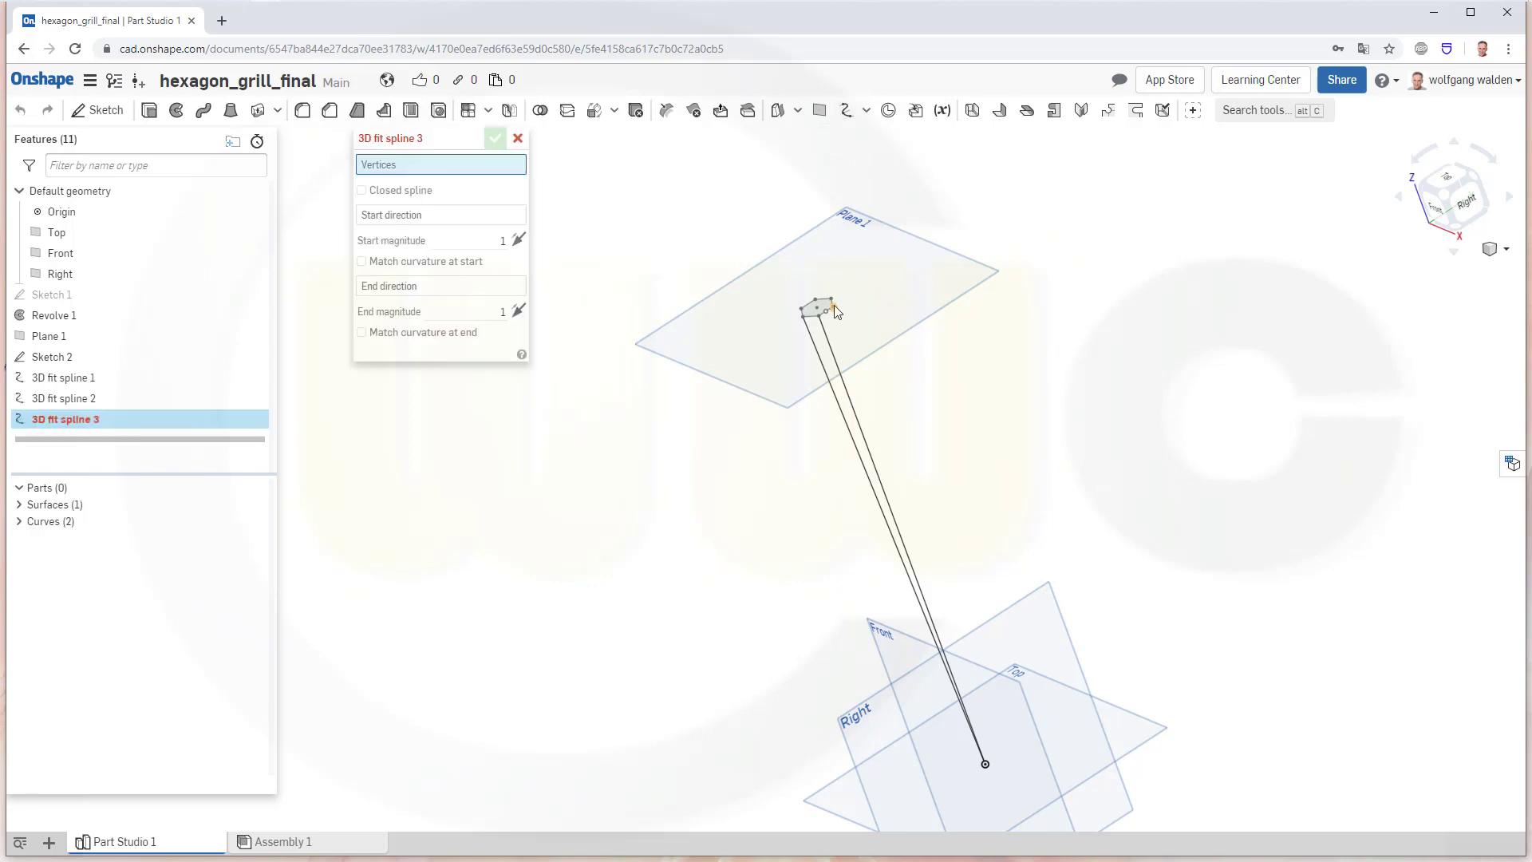
left_click(833, 306)
left_click(986, 763)
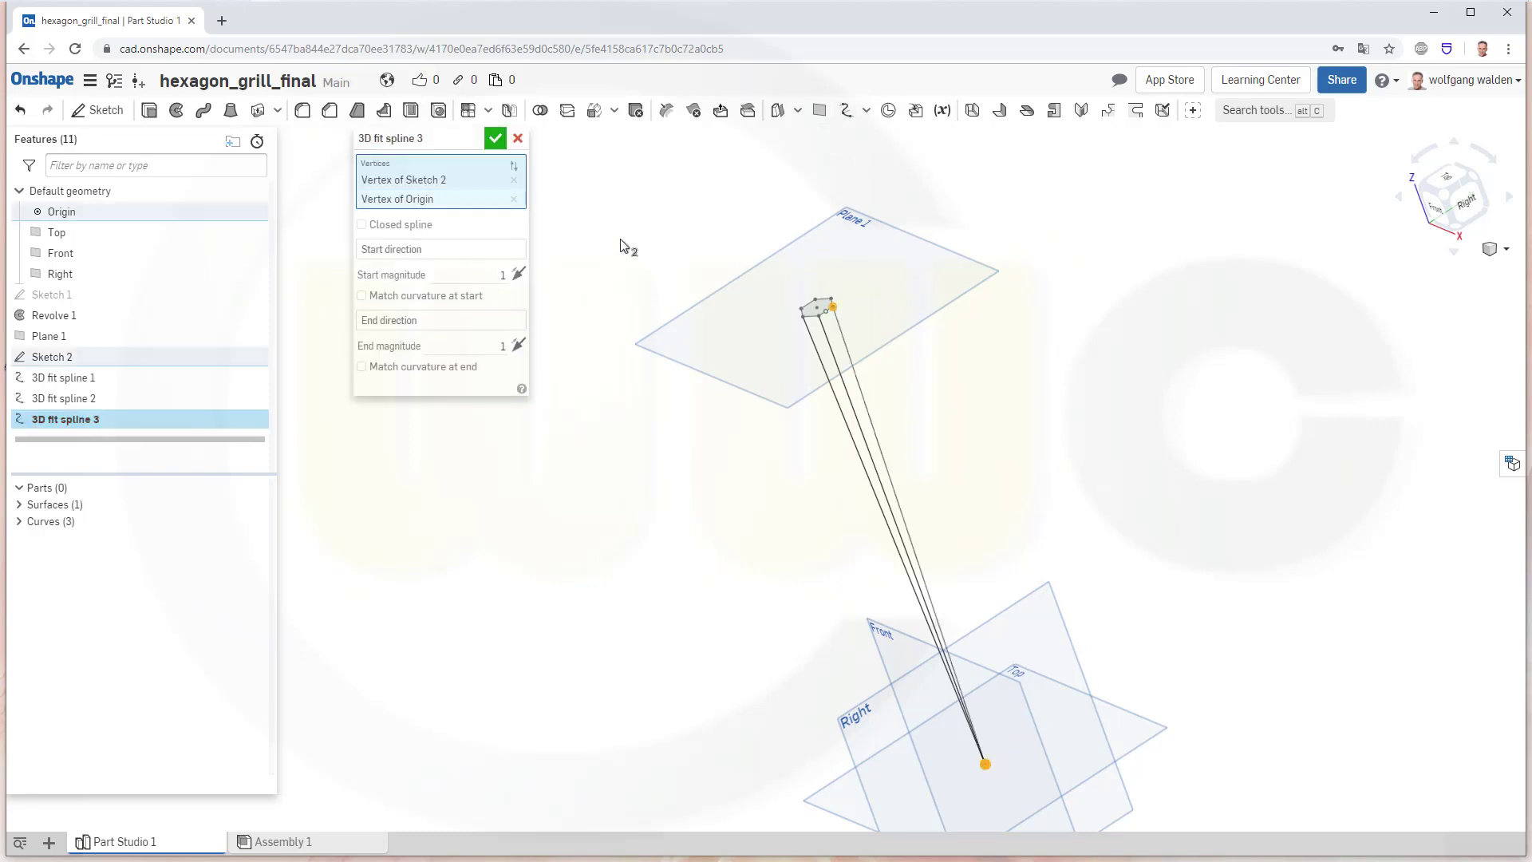
left_click(504, 142)
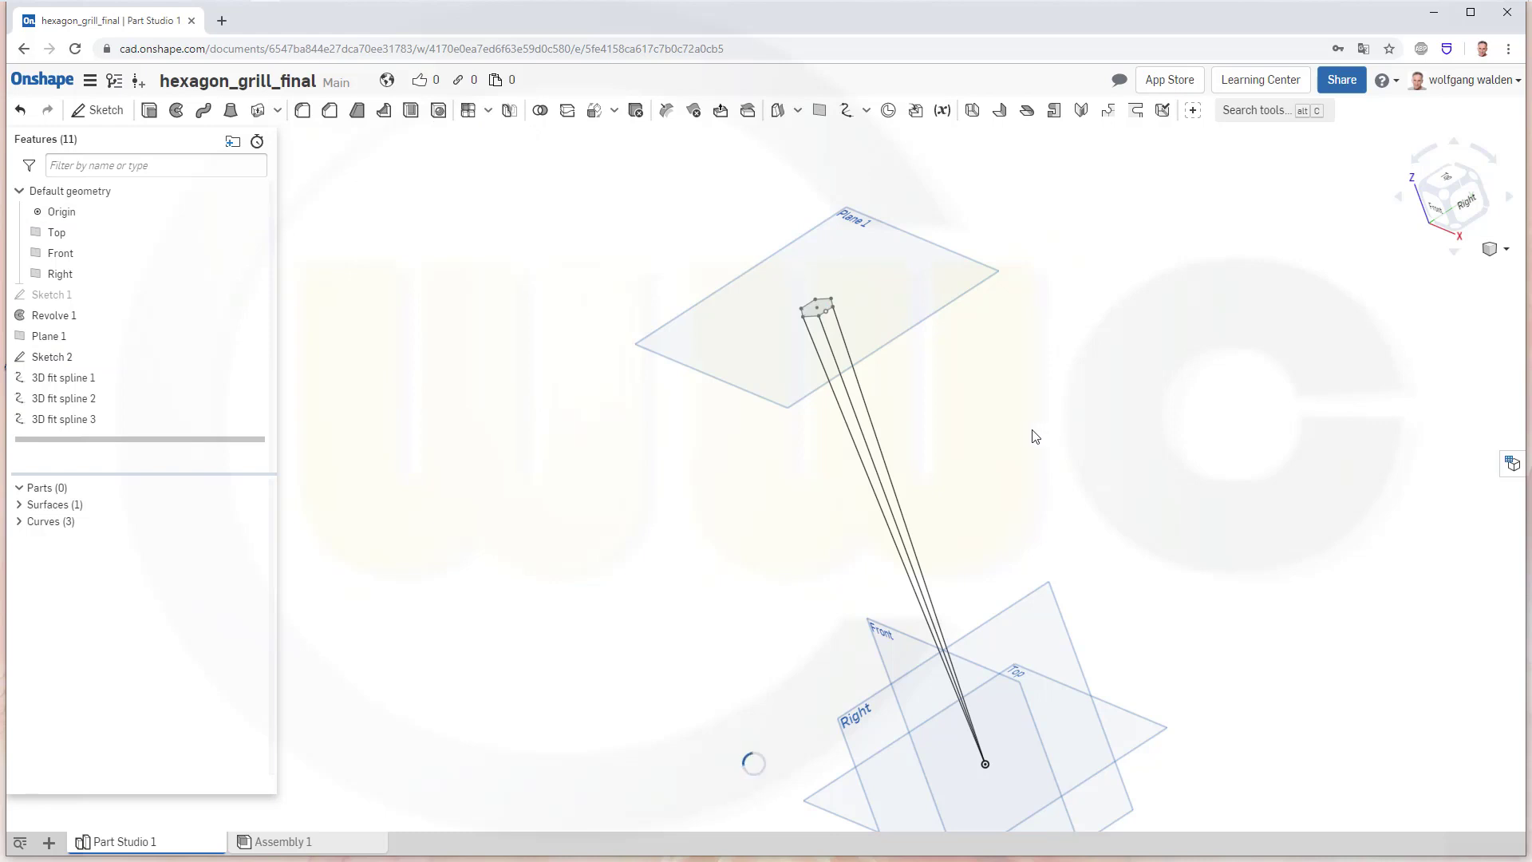
Create a 3D fit spline from the hexagon's back corner to the origin
right_click_drag(1029, 435, 981, 445)
left_click(846, 110)
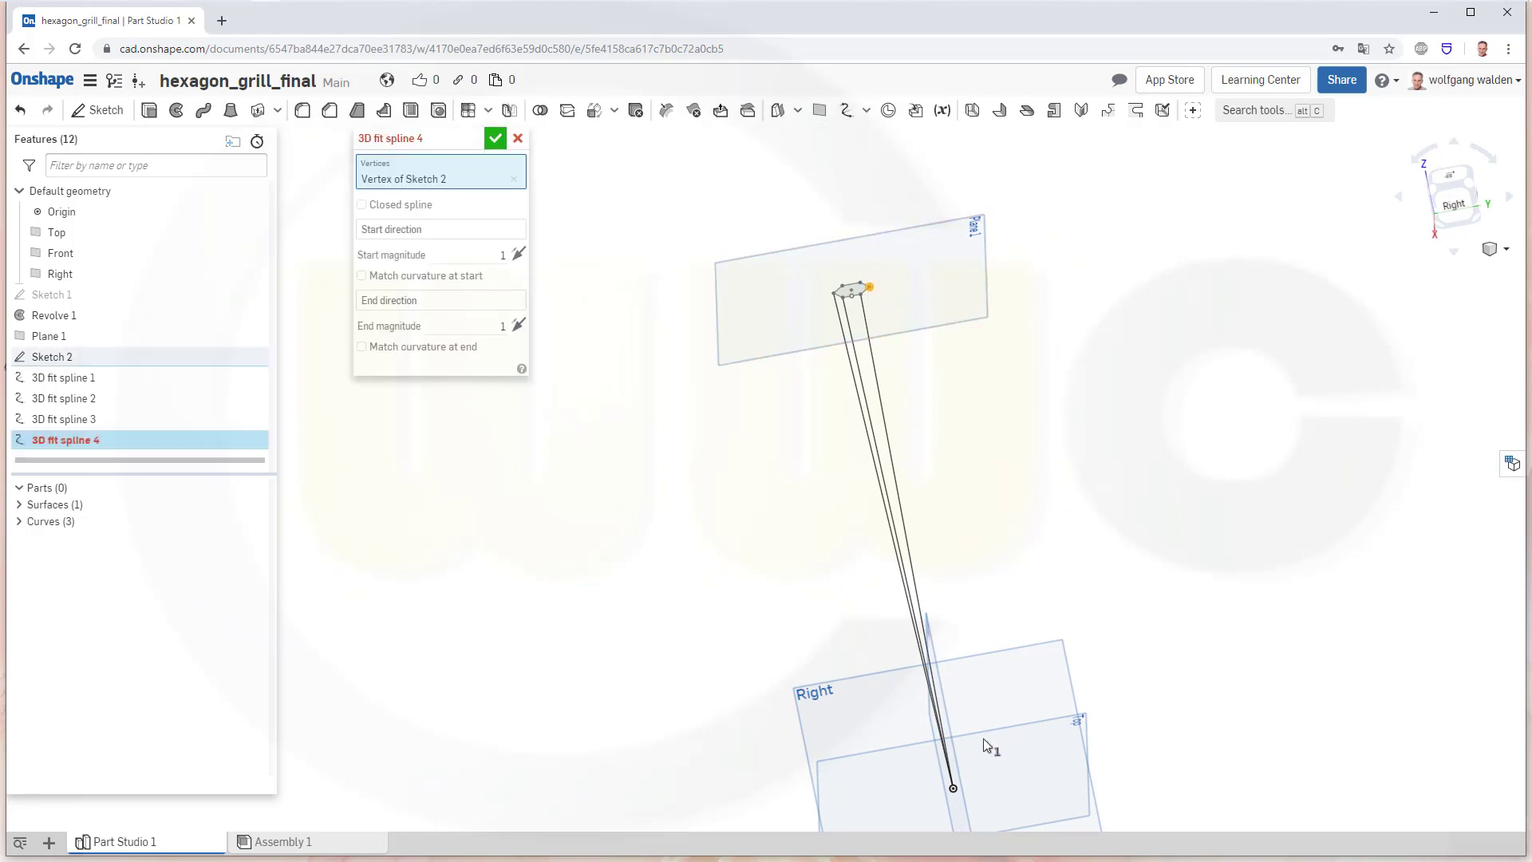
left_click(954, 789)
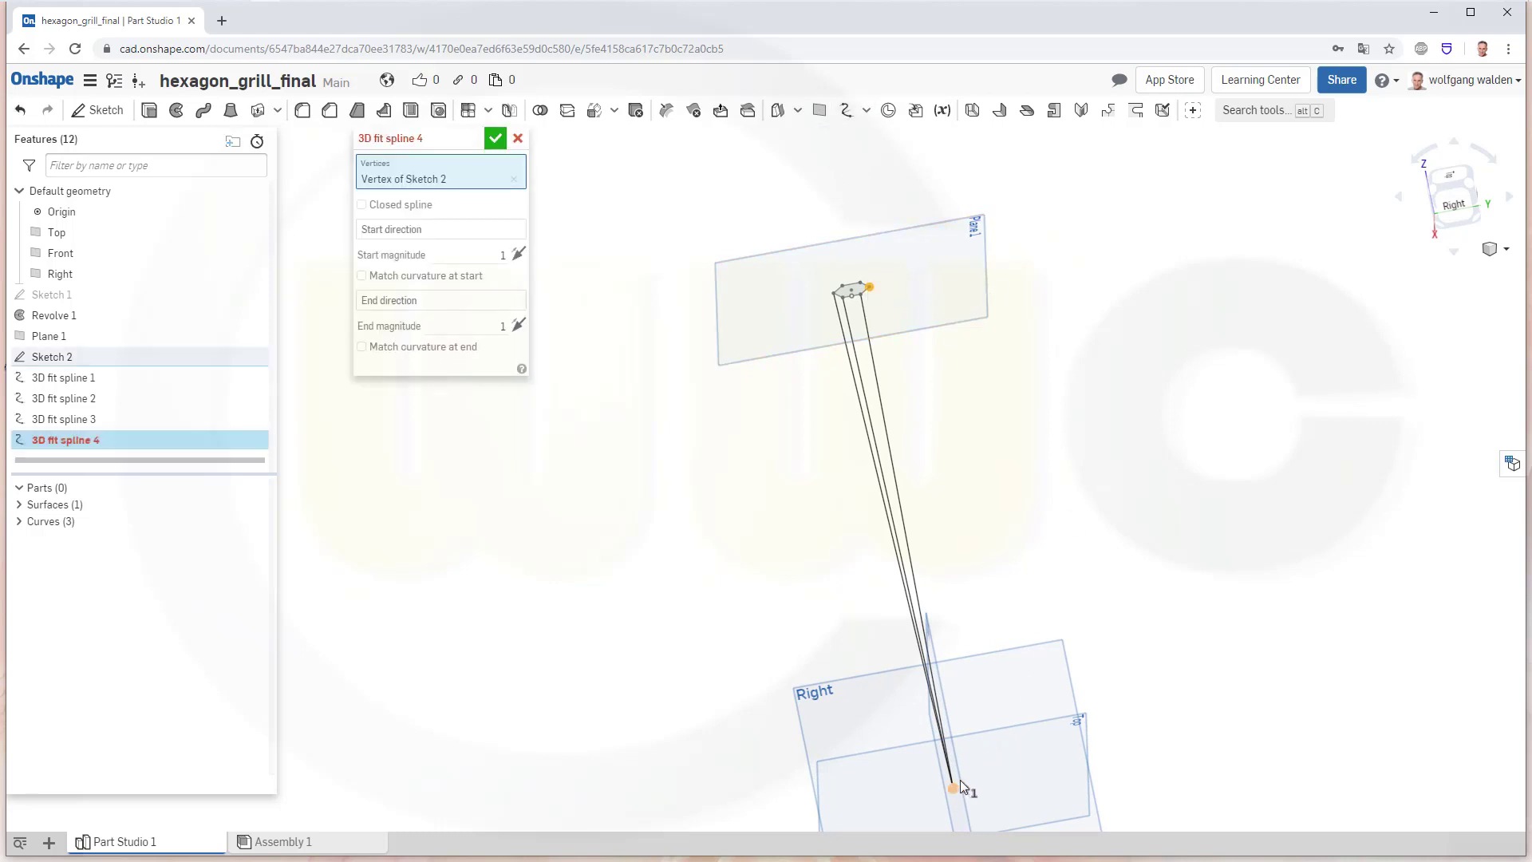
left_click(496, 140)
Create a 3D fit spline from the hexagon's back-left corner to the origin
right_click_drag(1139, 517, 1050, 530)
left_click(846, 110)
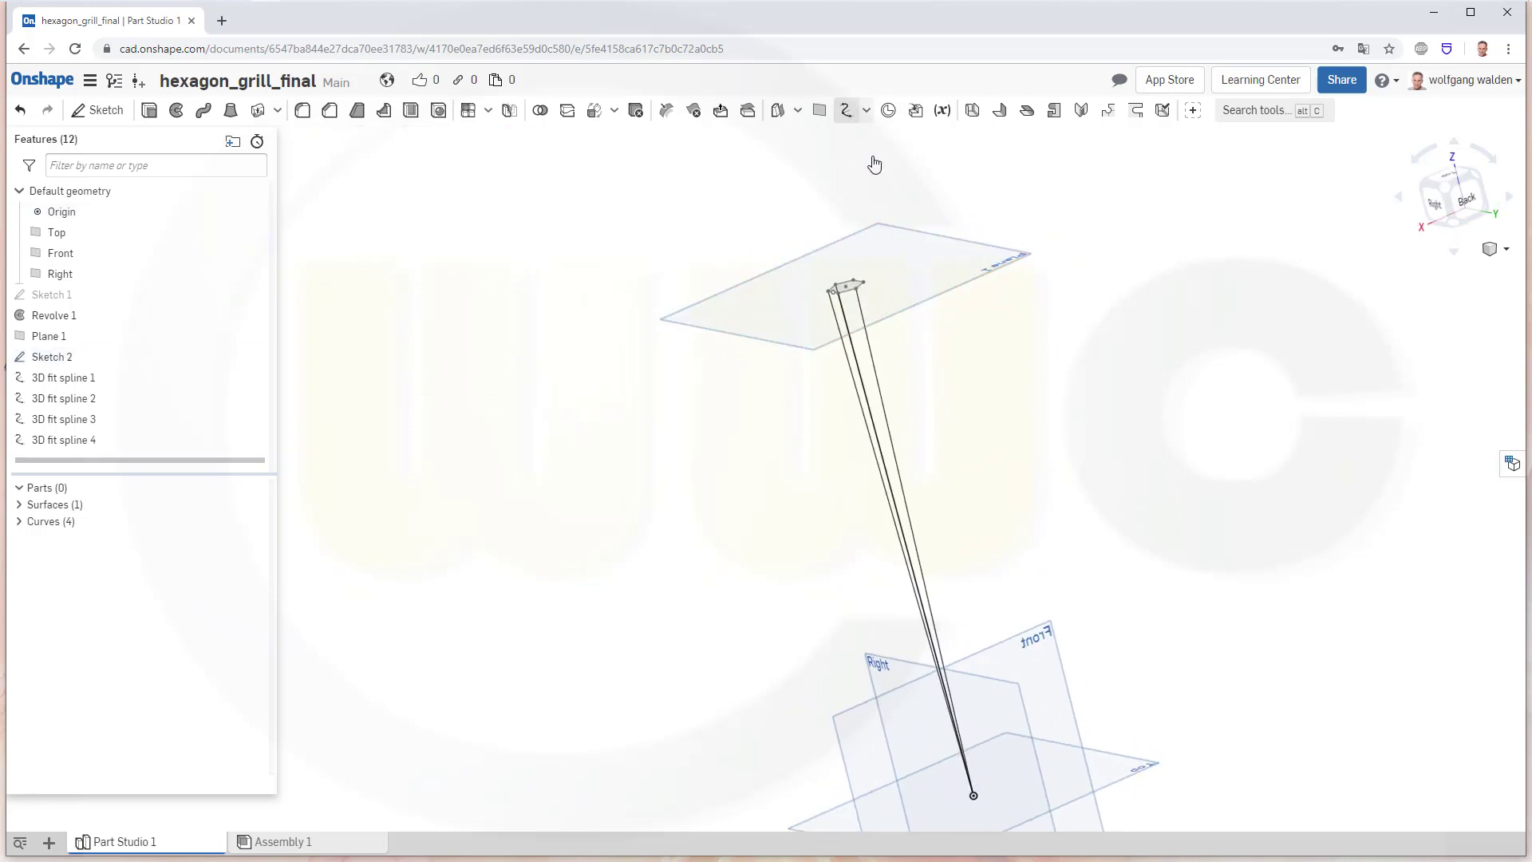
left_click(864, 283)
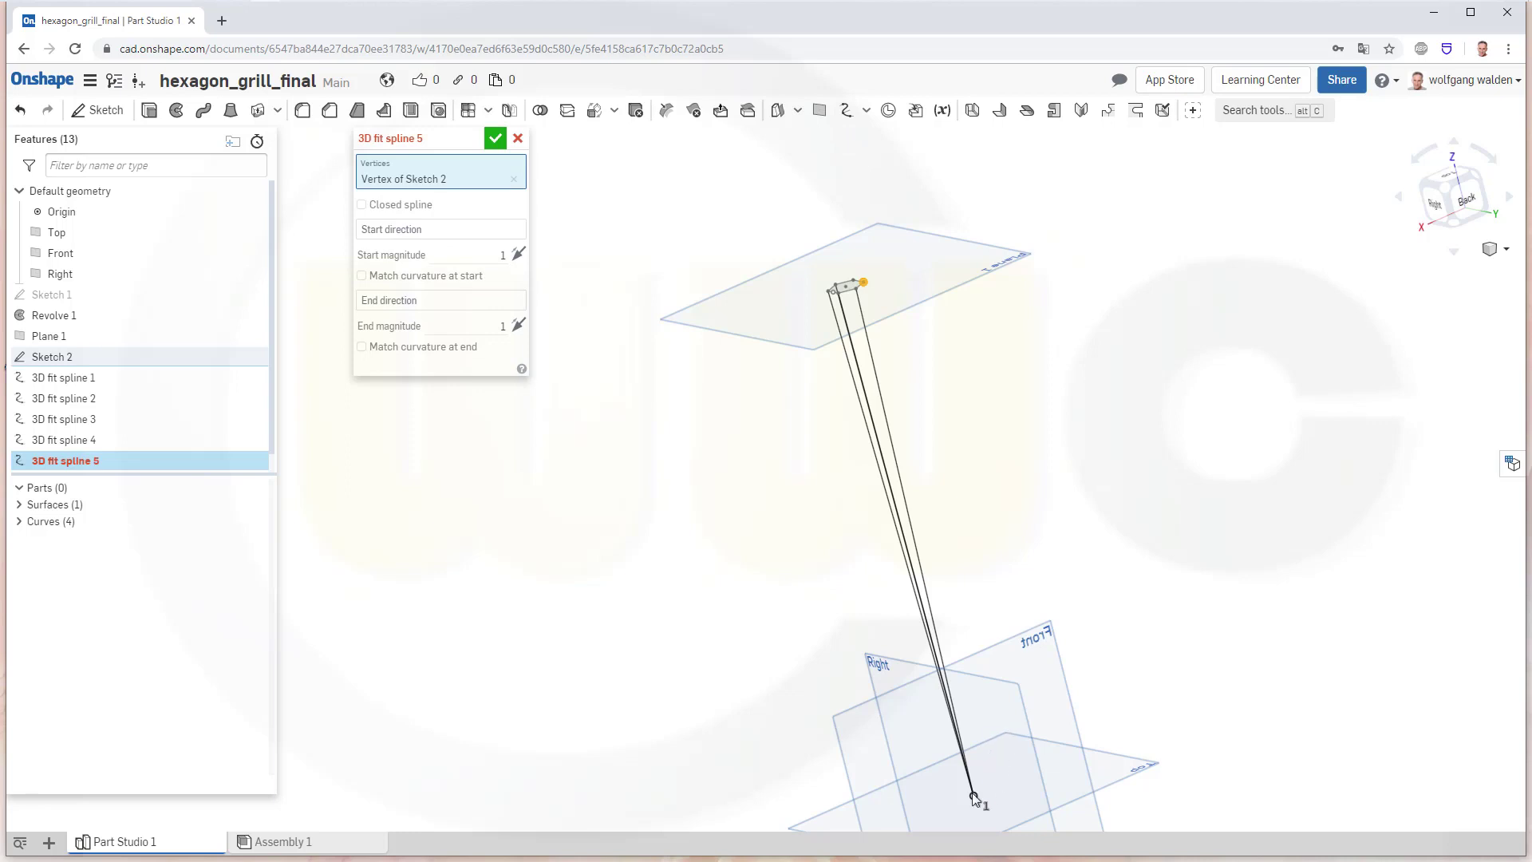
left_click(972, 796)
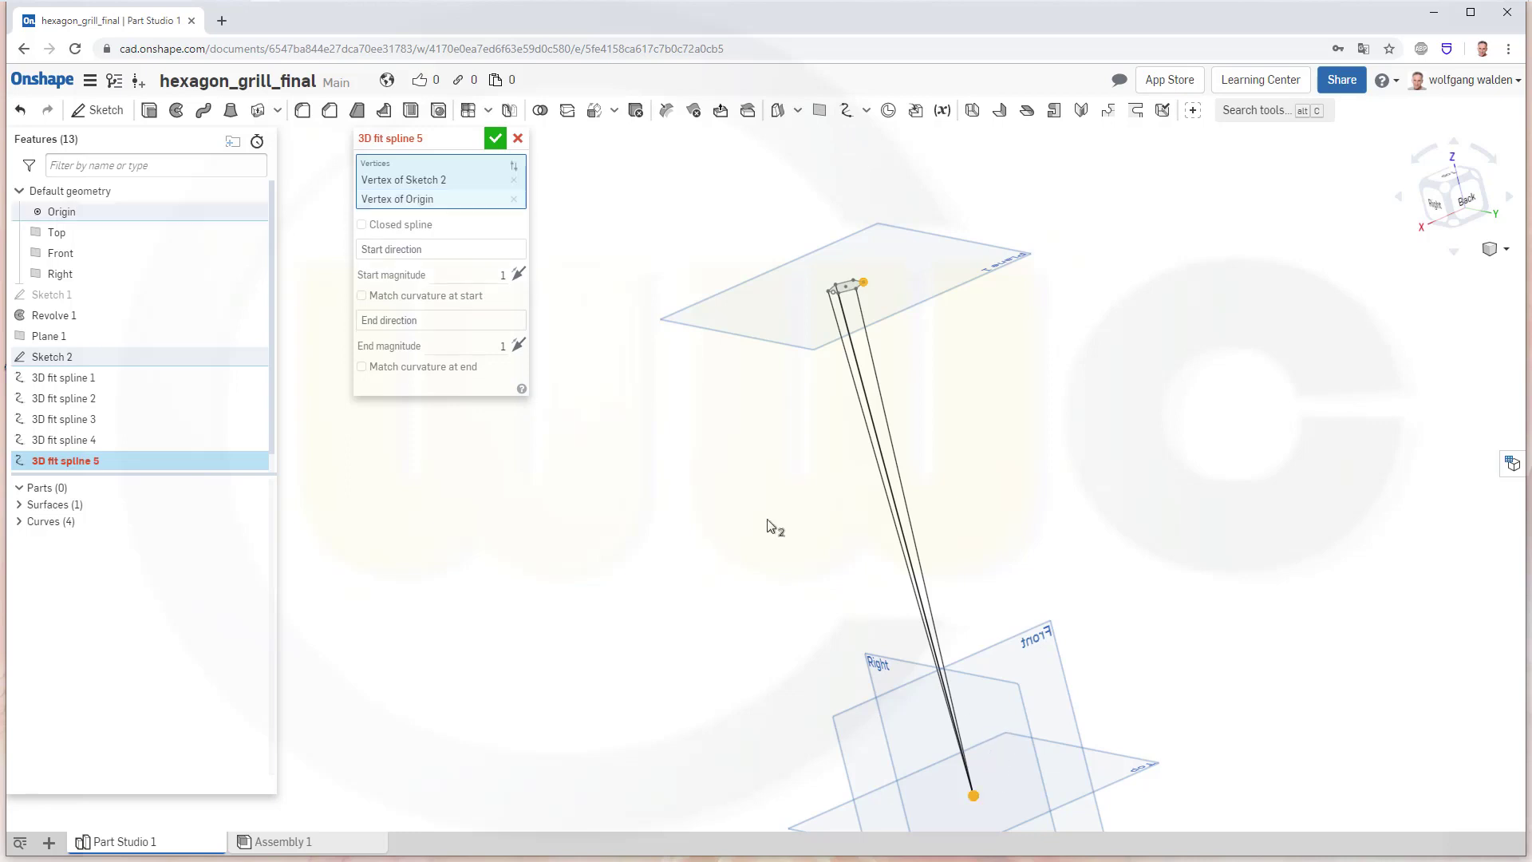
left_click(494, 138)
Try to create a sixth 3D fit spline with the origin as its selected vertex
right_click_drag(1115, 469, 954, 533)
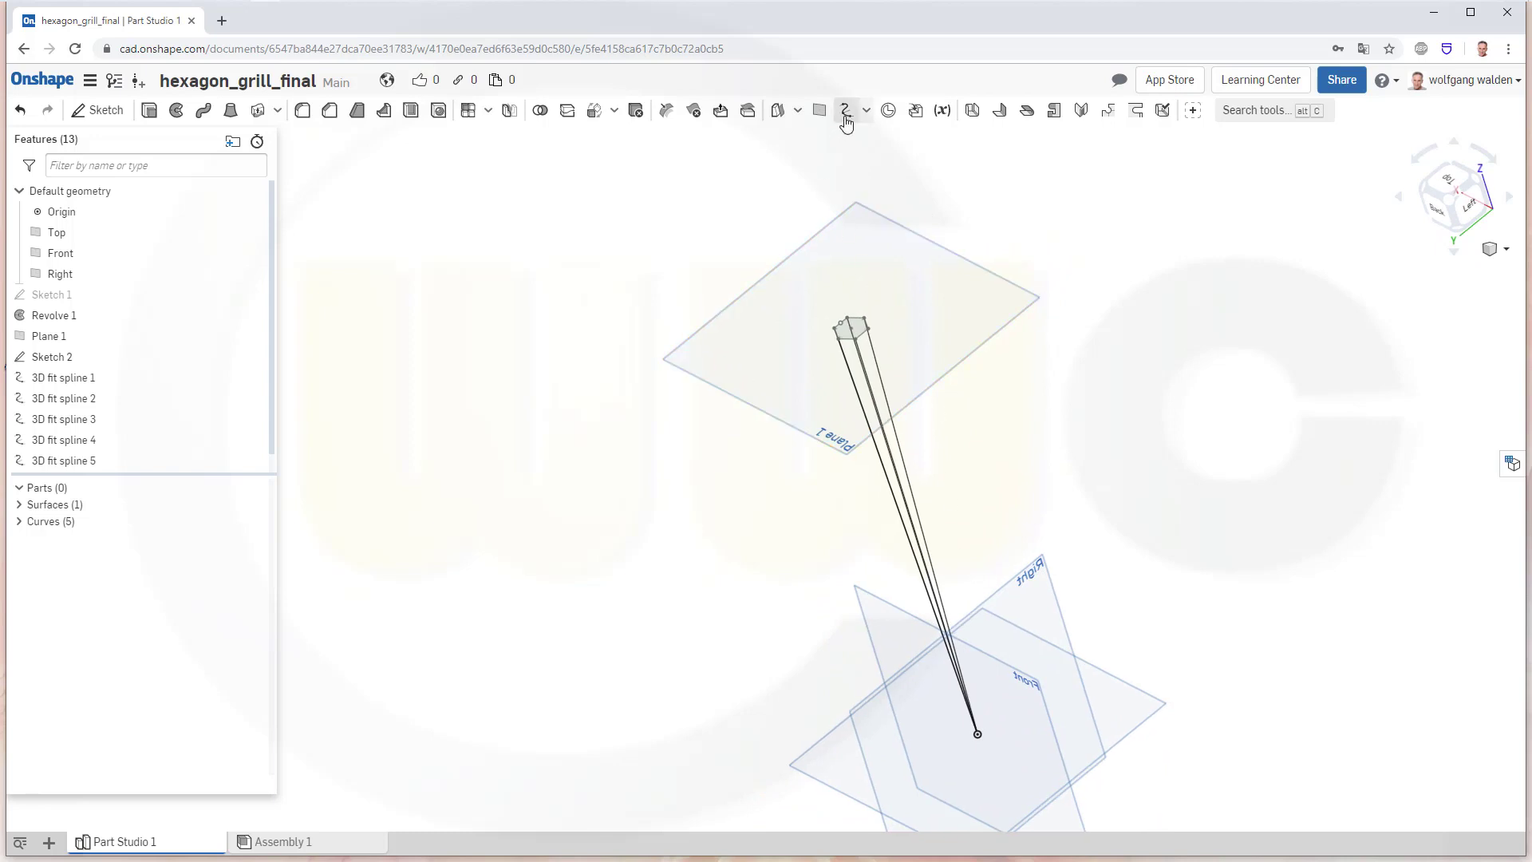
left_click(847, 112)
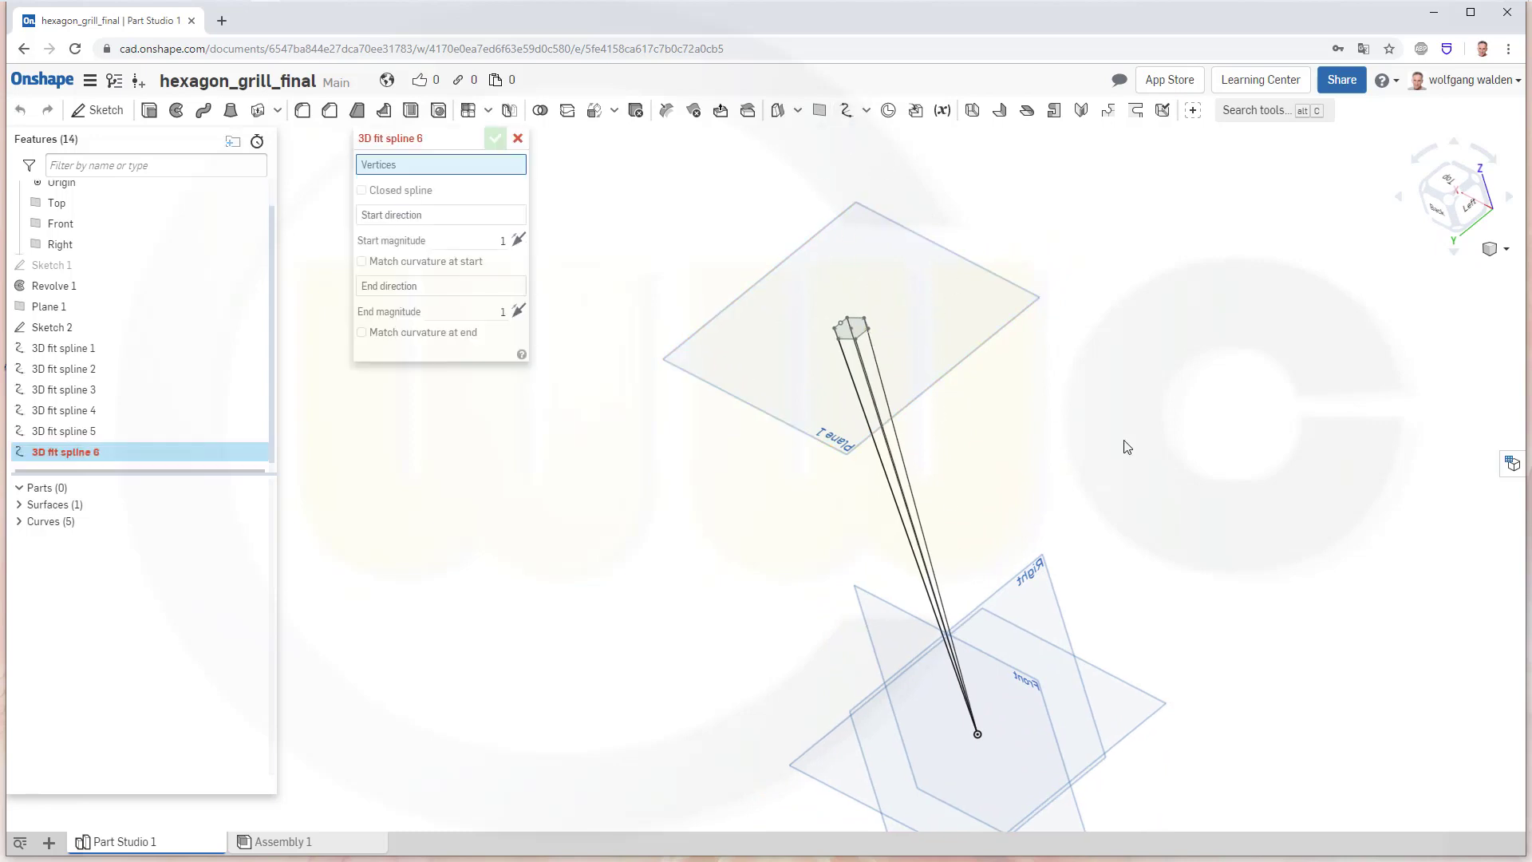
left_click(977, 735)
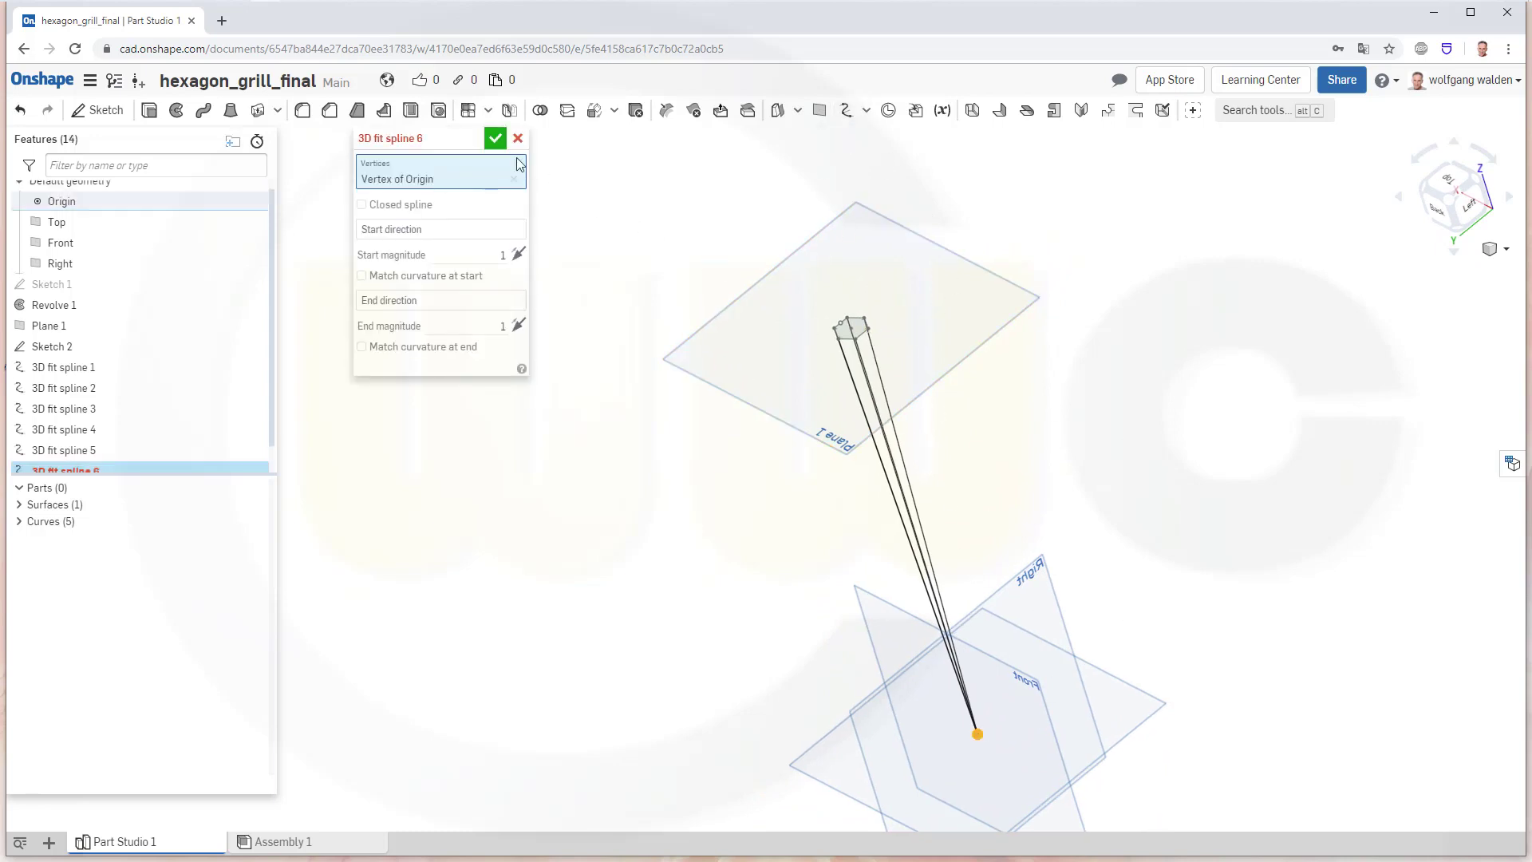
left_click(495, 138)
Try to create a seventh 3D fit spline with the origin as its only vertex
right_click_drag(733, 356, 1029, 583)
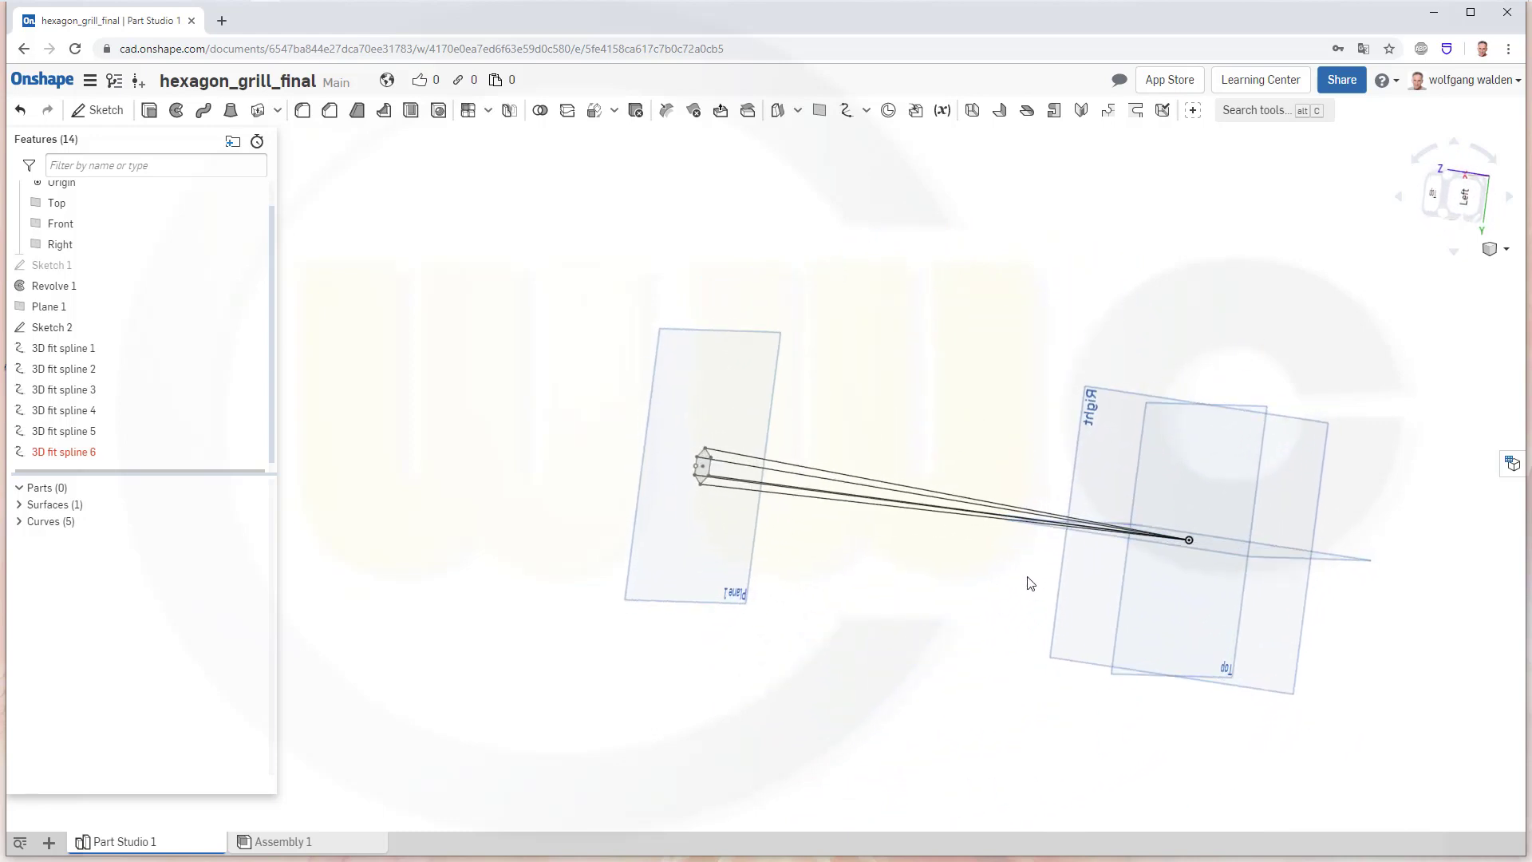
left_click(846, 110)
scroll(755, 488, "down", 2)
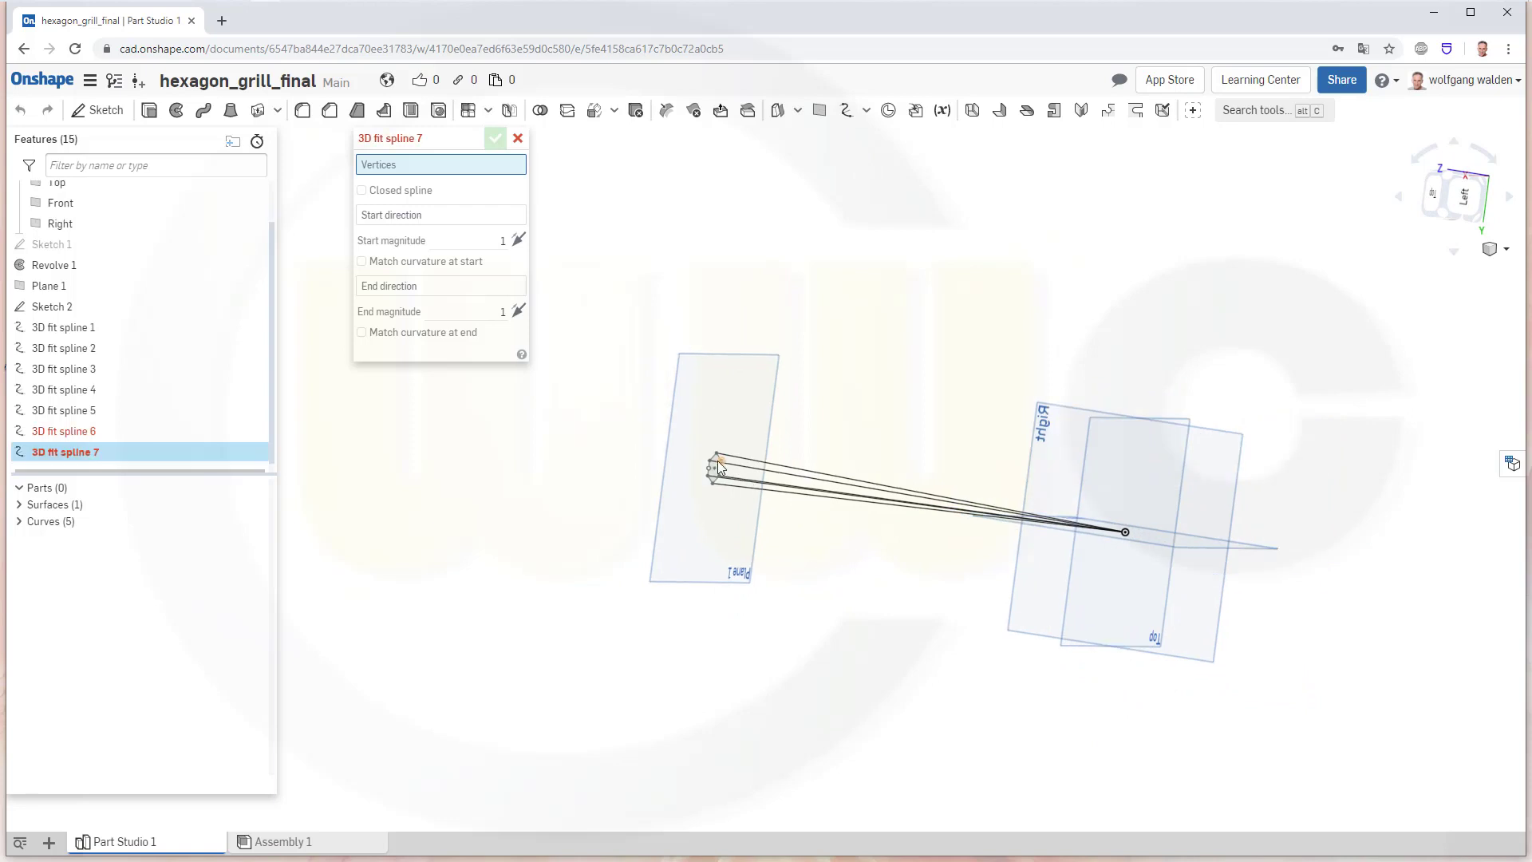
left_click(1127, 534)
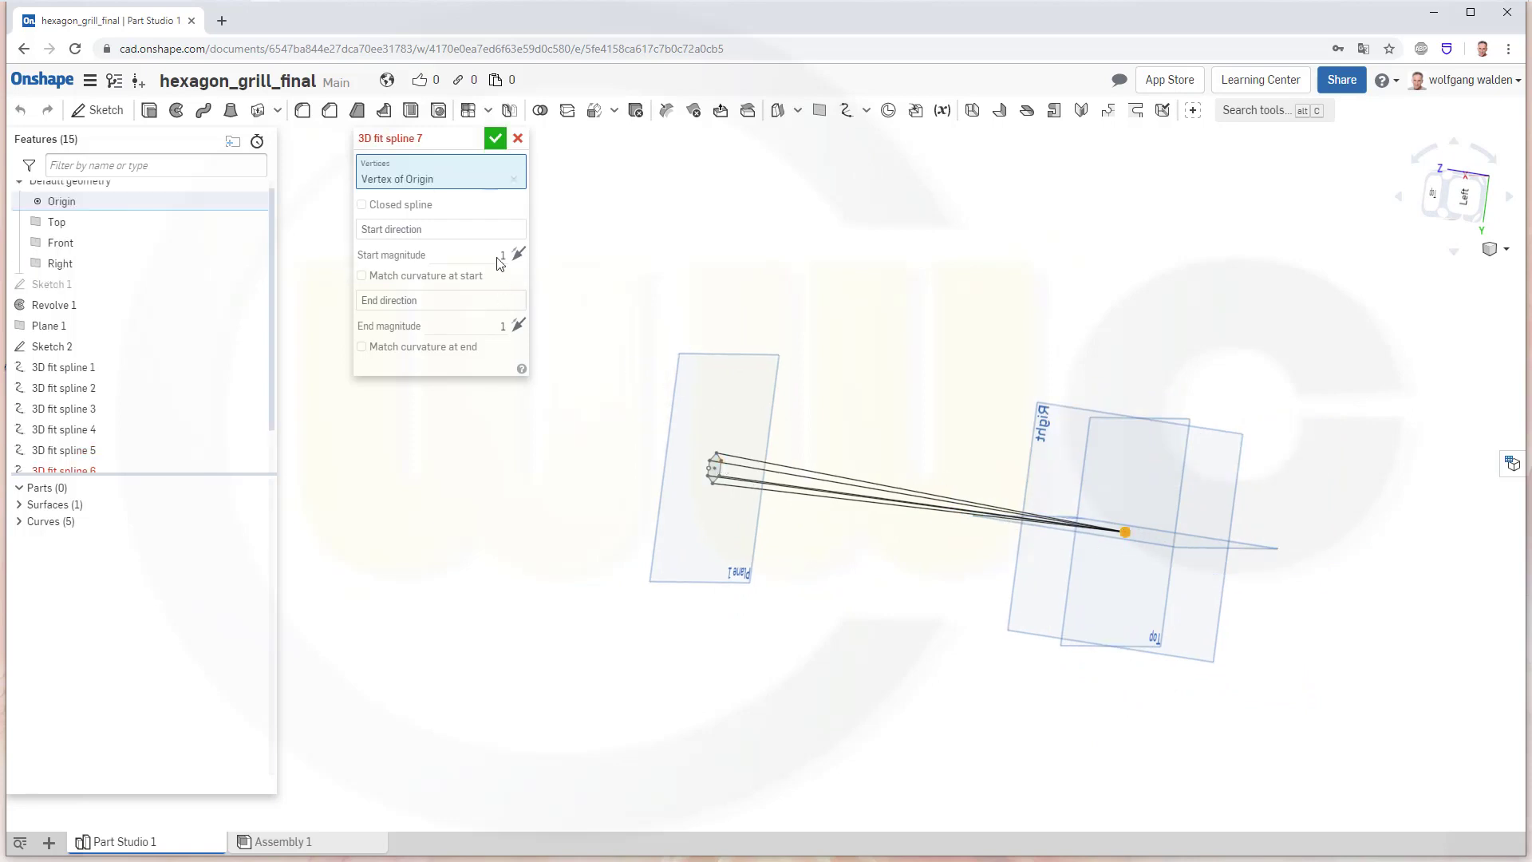
left_click(495, 138)
Delete the two incomplete splines, 3D fit spline 6 and 3D fit spline 7, from the feature list
right_click_drag(878, 438, 869, 515)
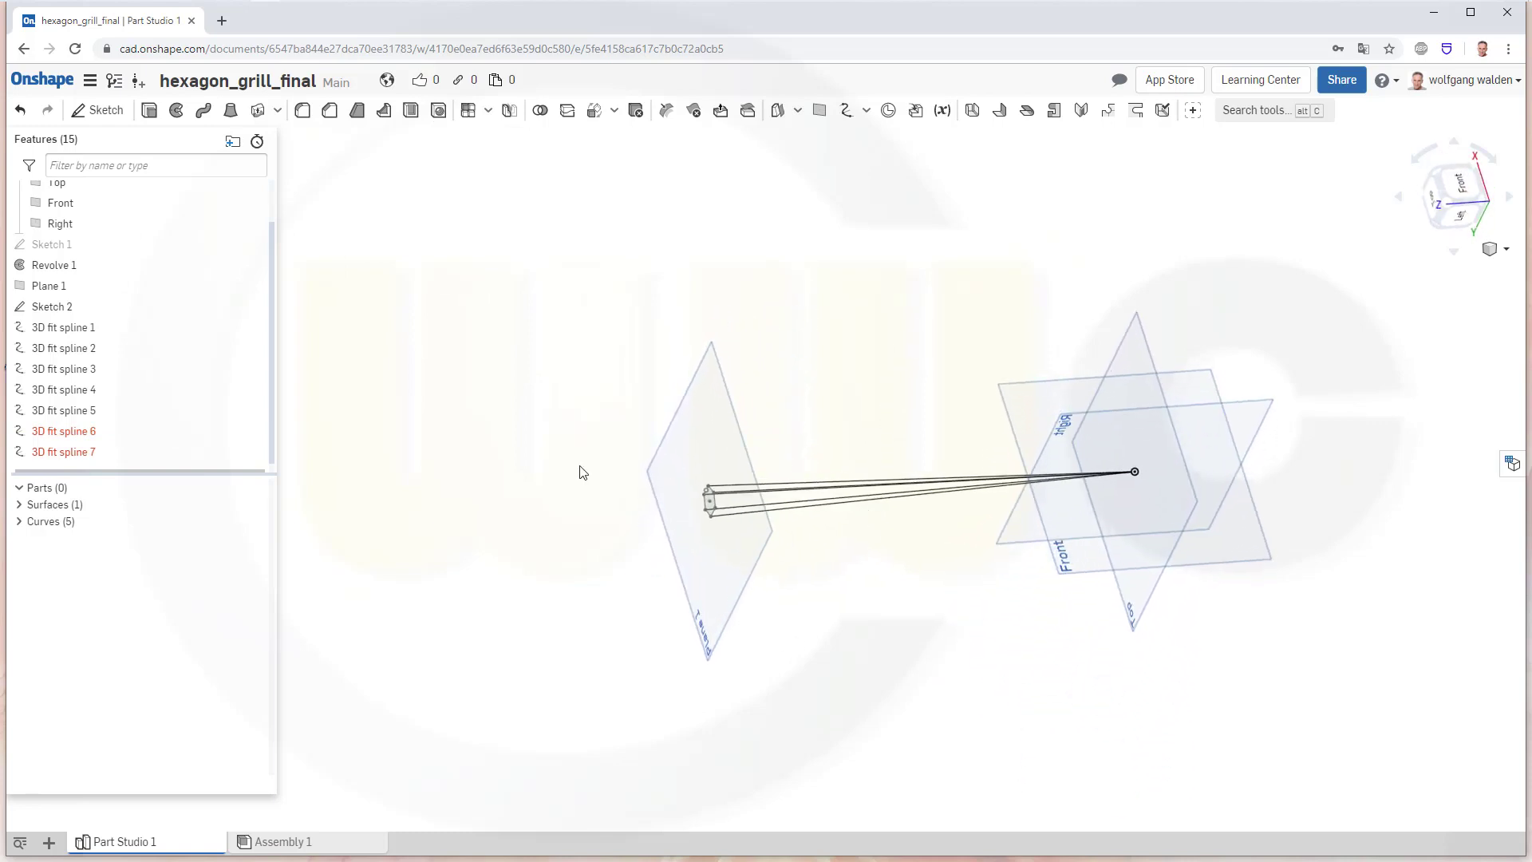
left_click(92, 432)
right_click(90, 434)
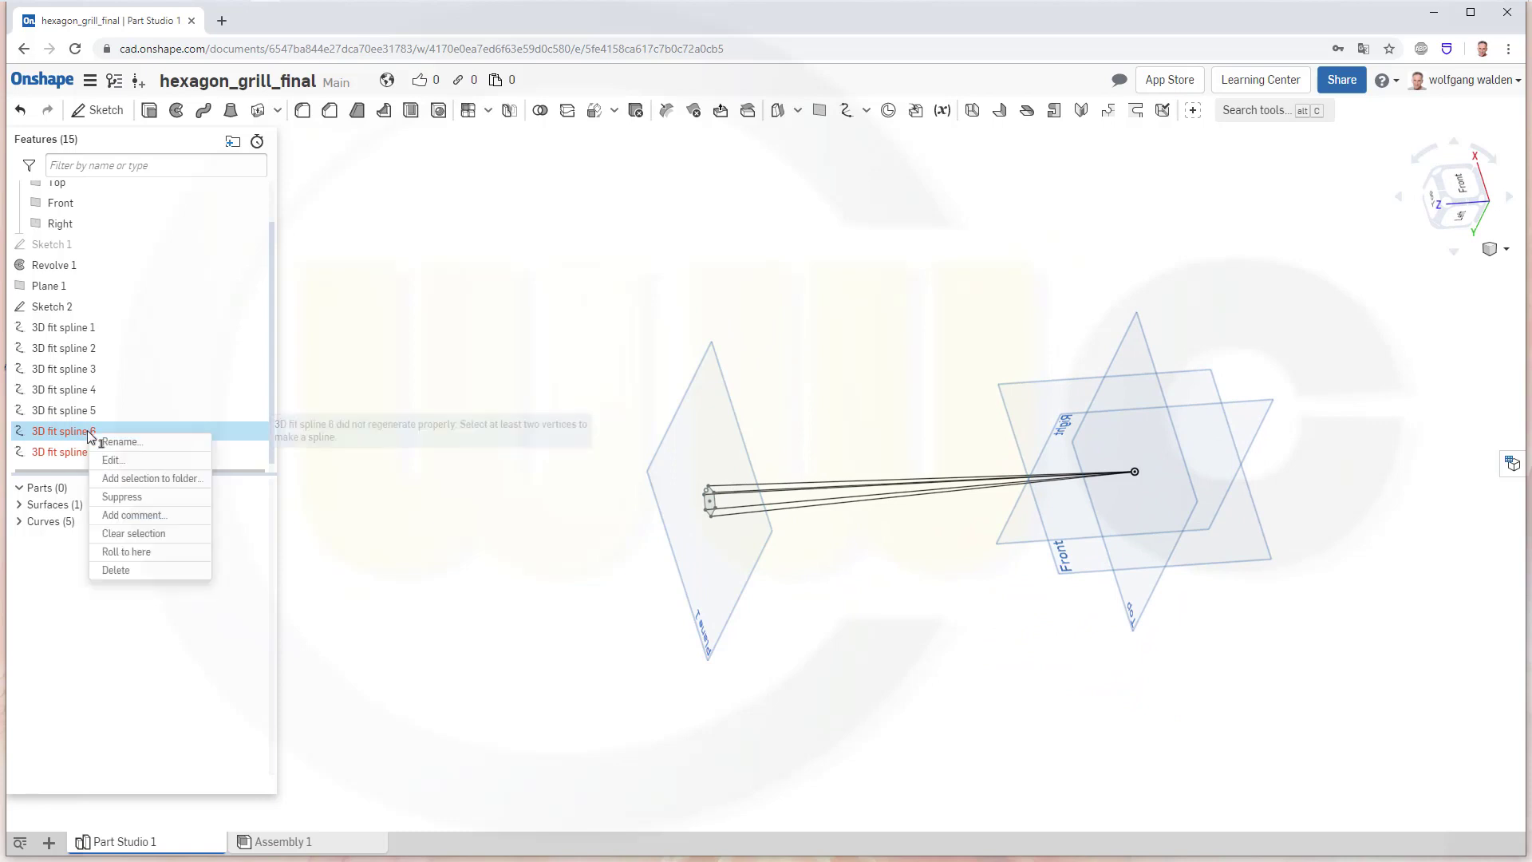
left_click(124, 569)
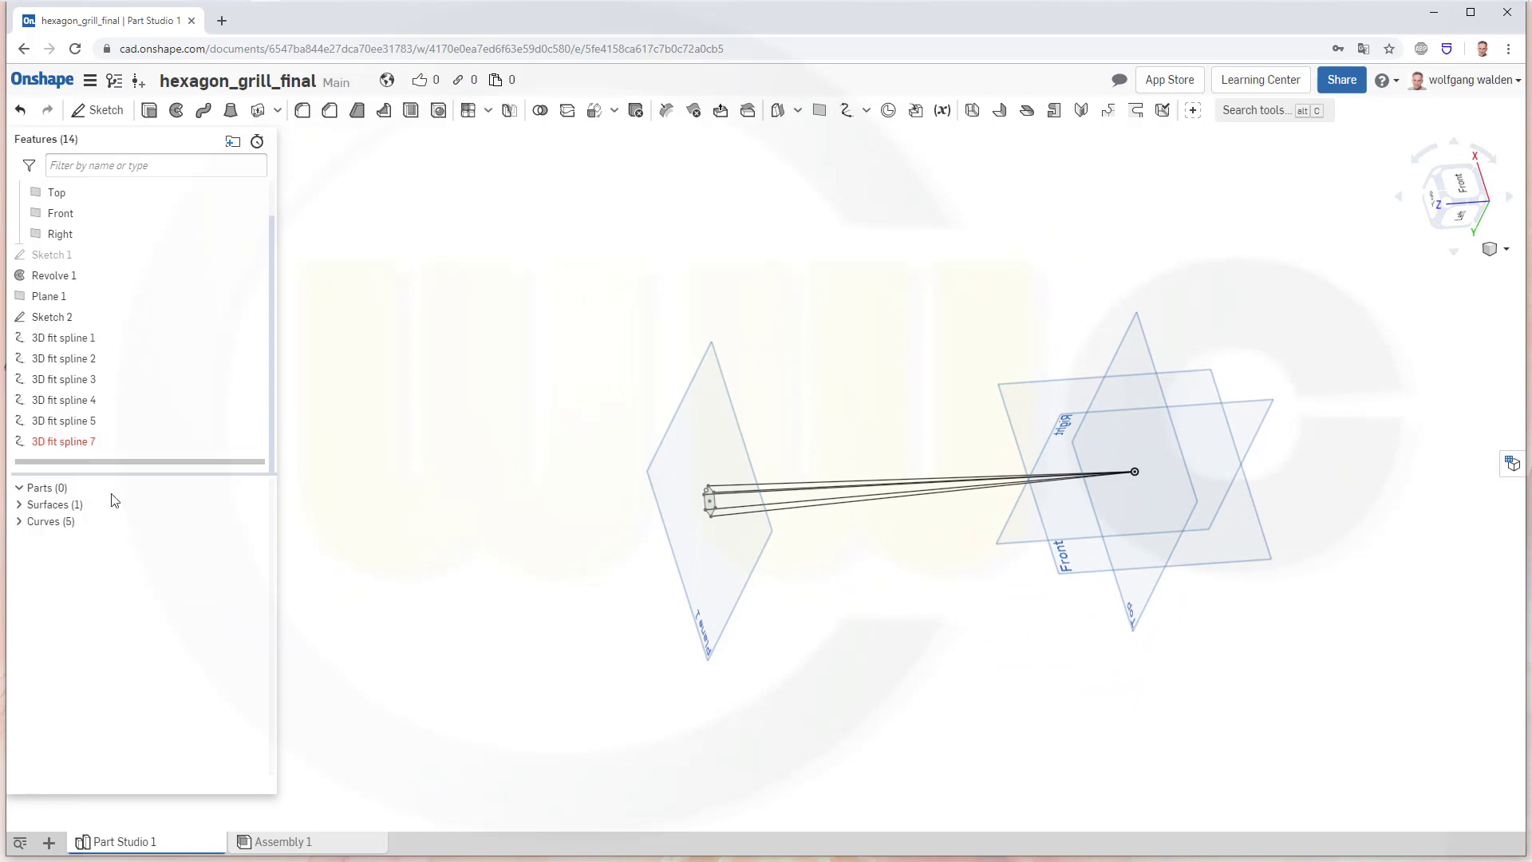
right_click(83, 441)
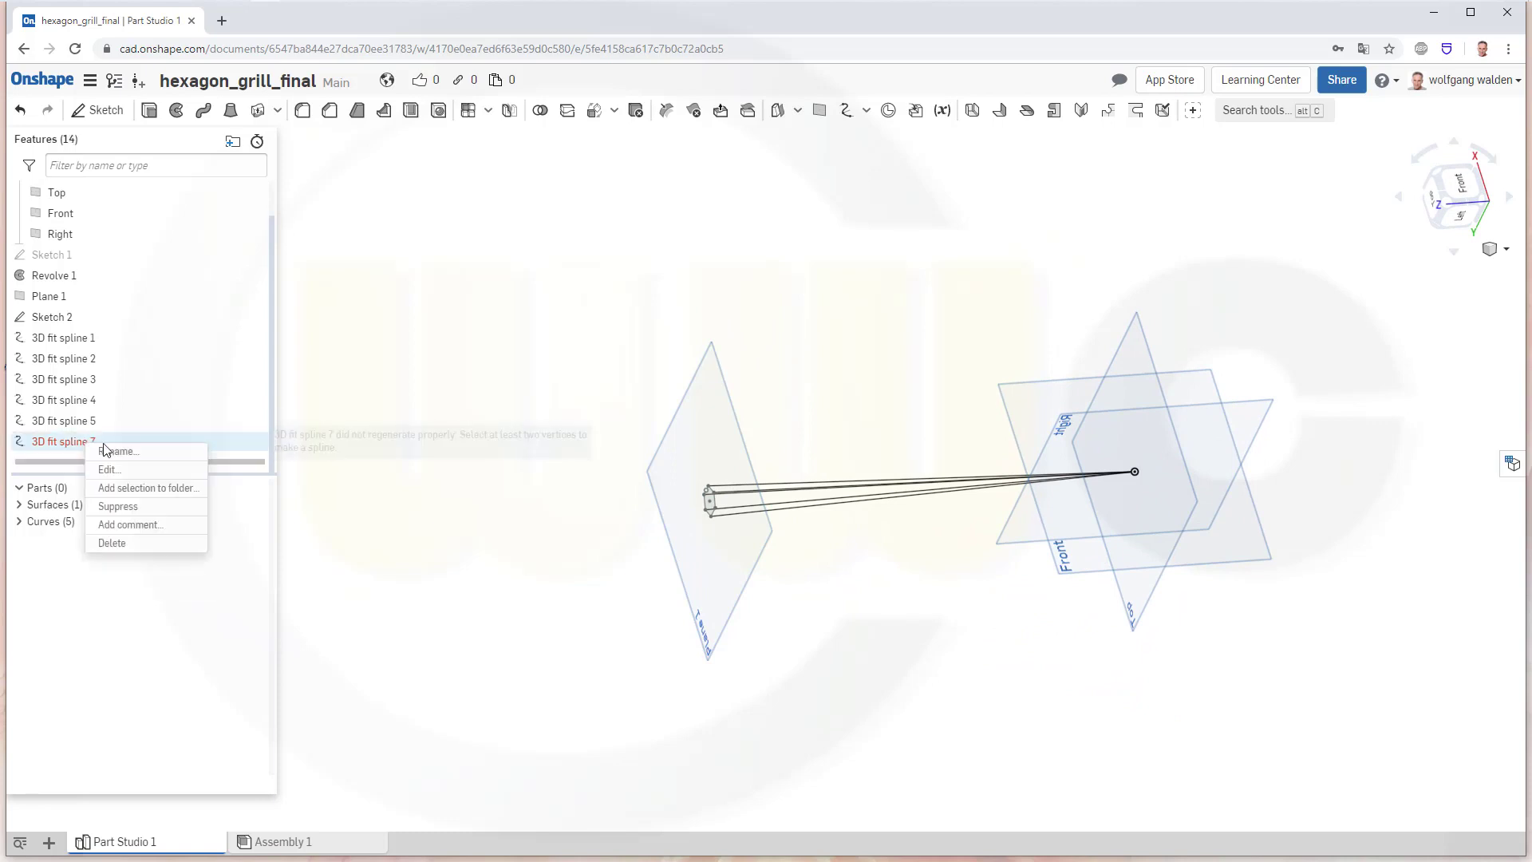
left_click(102, 543)
Create a 3D fit spline from the hexagon's last unconnected corner to the origin
scroll(798, 479, "up", 6)
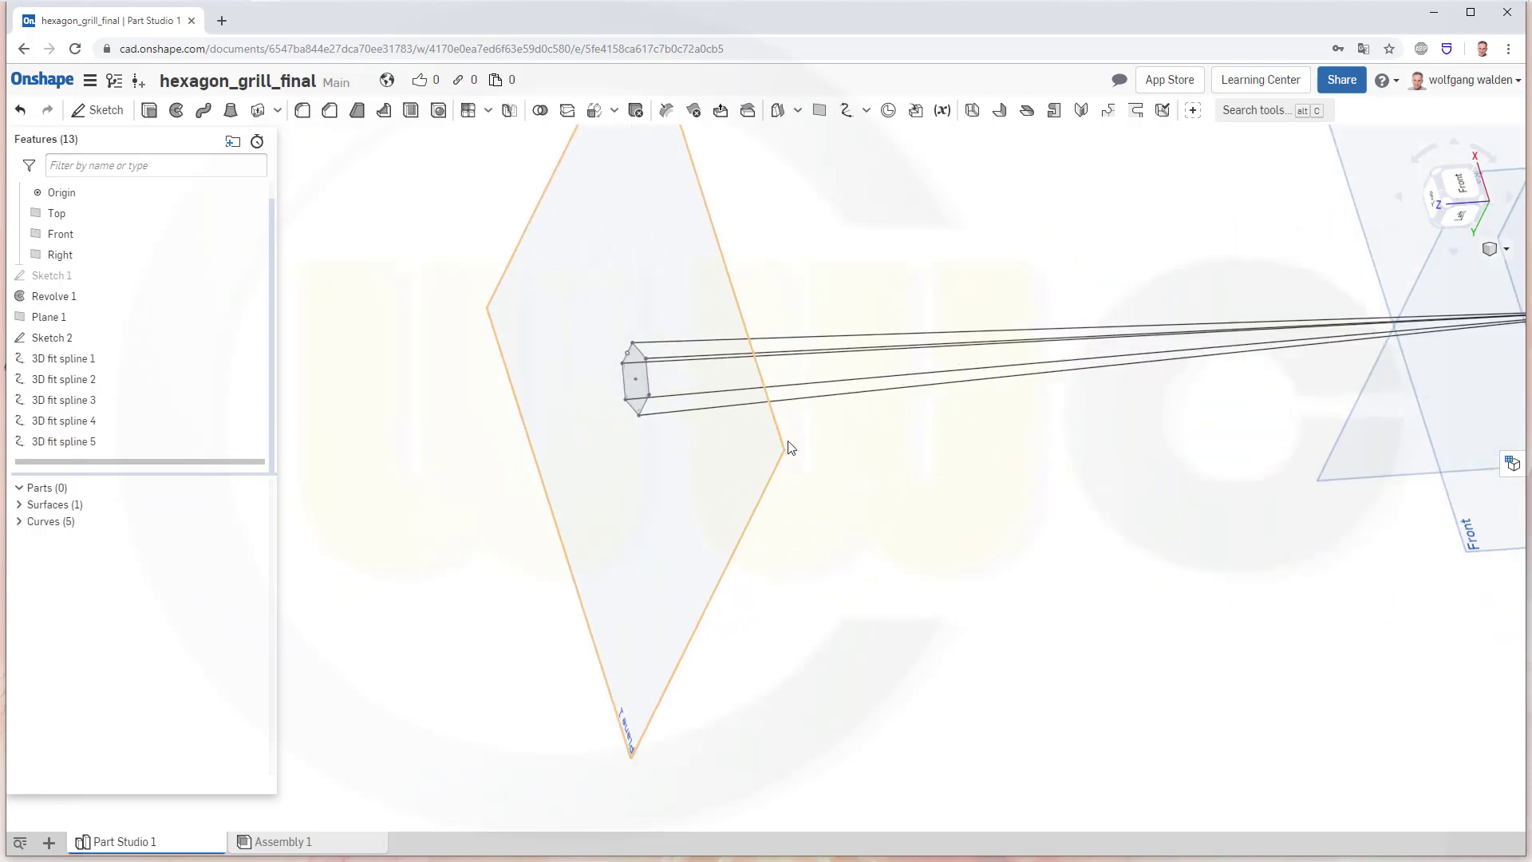
right_click_drag(806, 459, 879, 288)
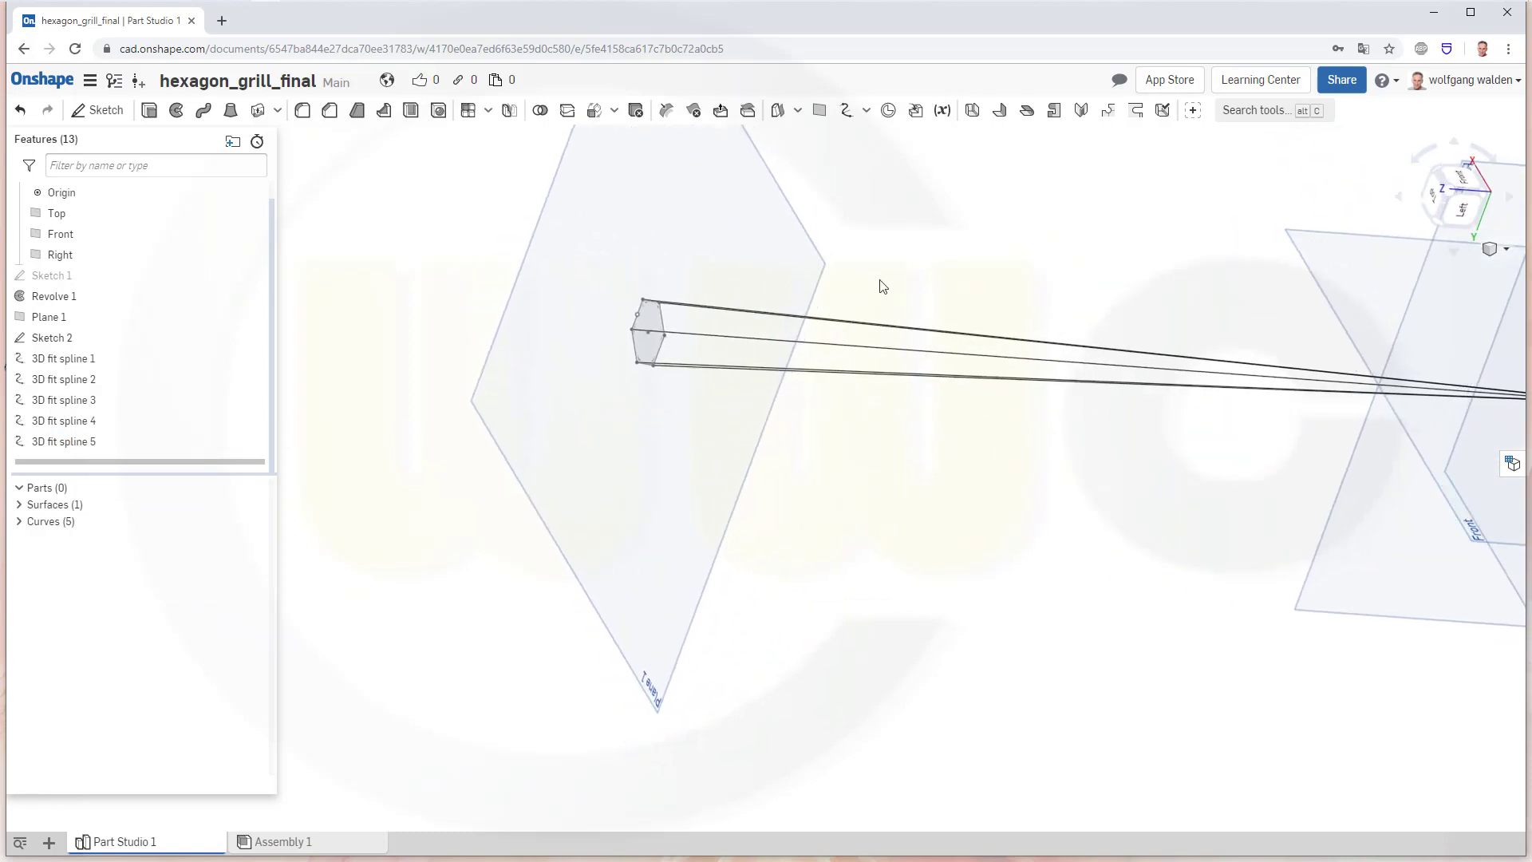
left_click(846, 109)
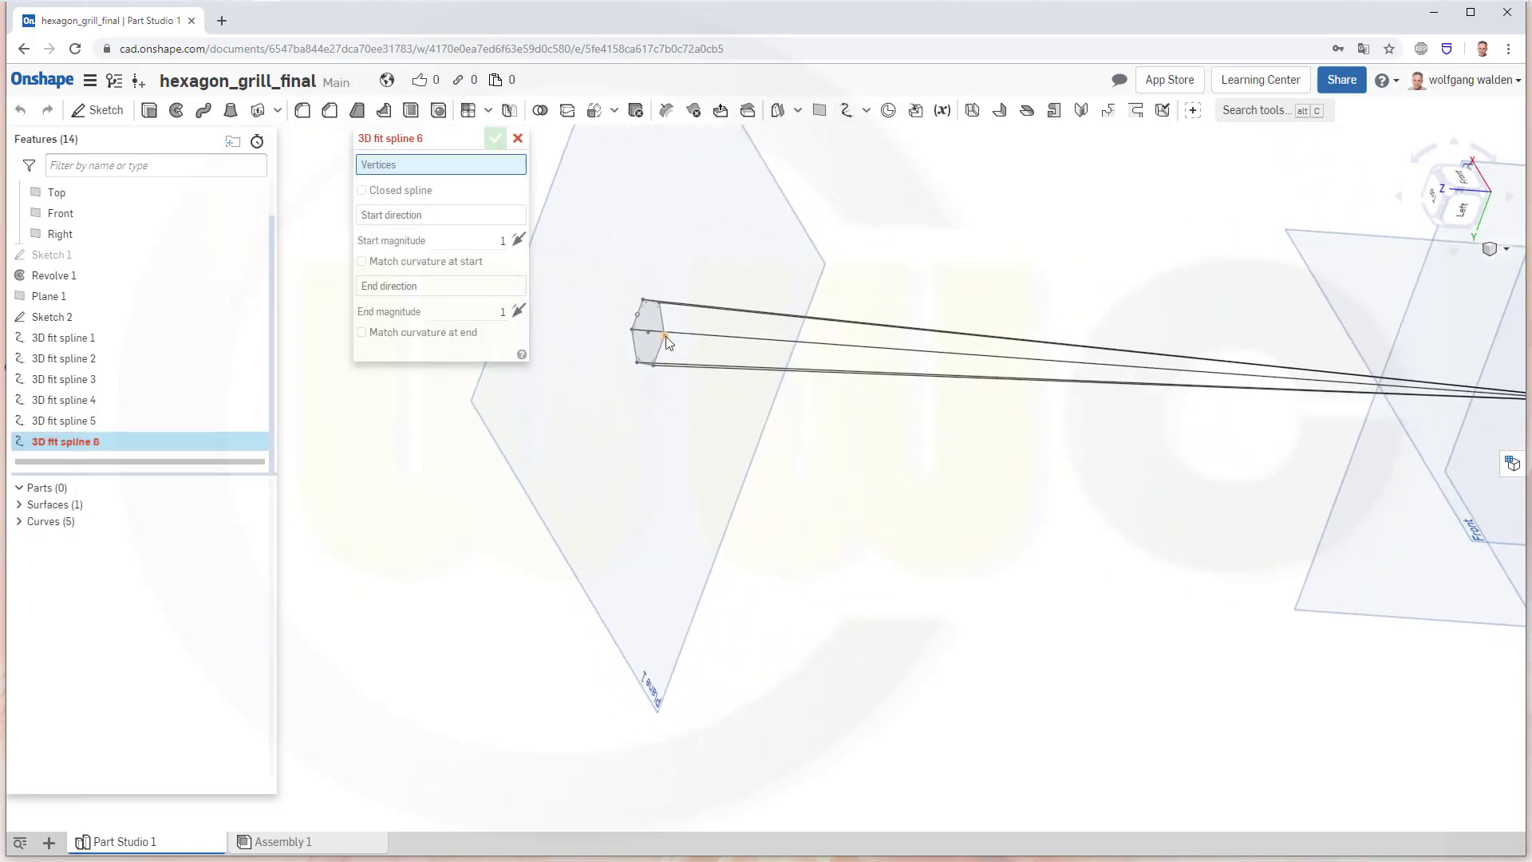
left_click(665, 336)
right_click_drag(1180, 513, 1224, 513)
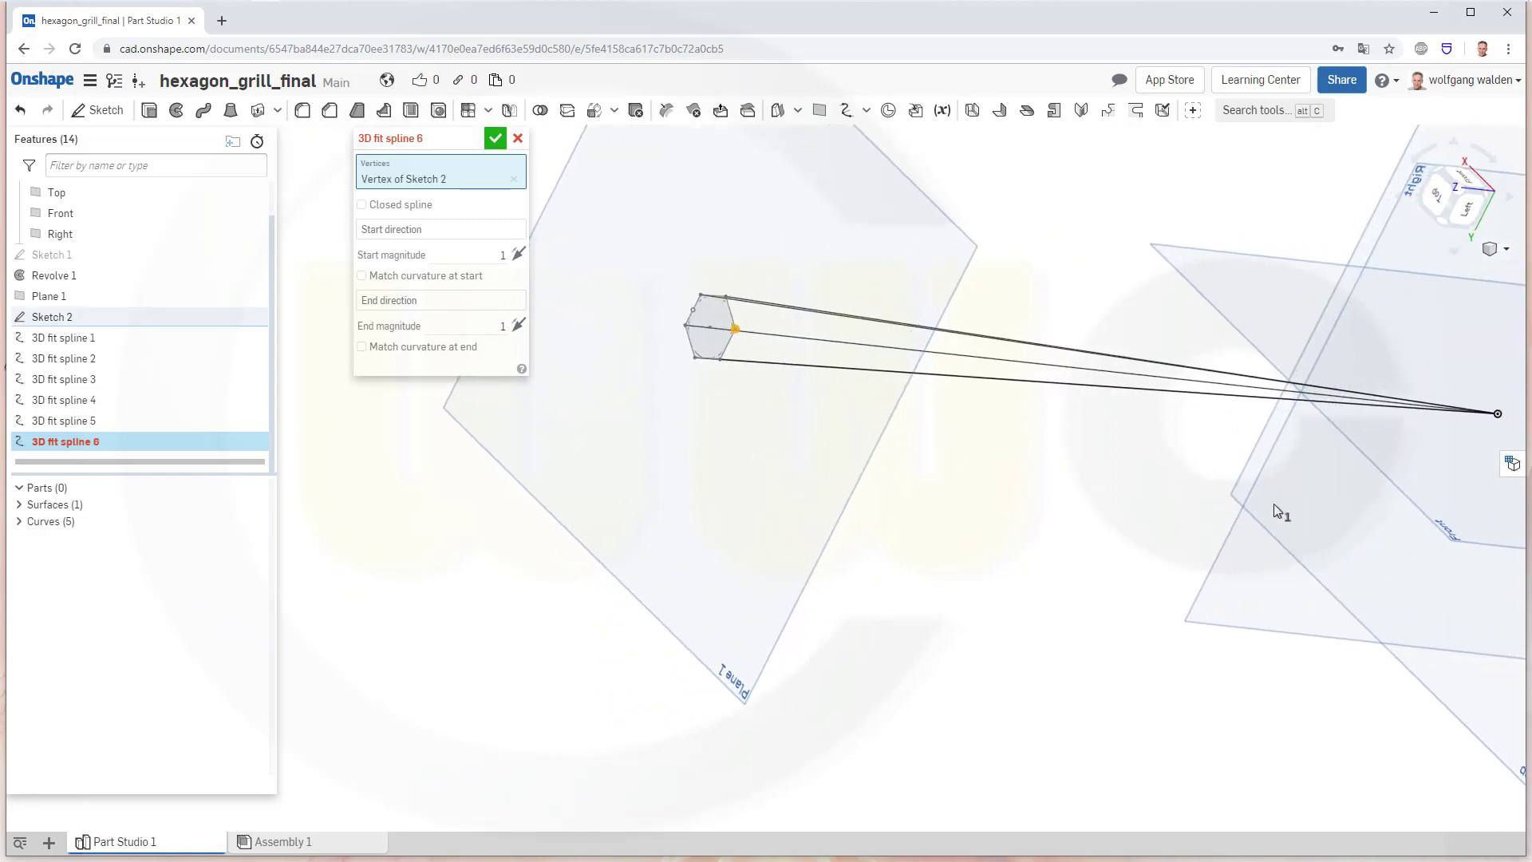
left_click(1499, 414)
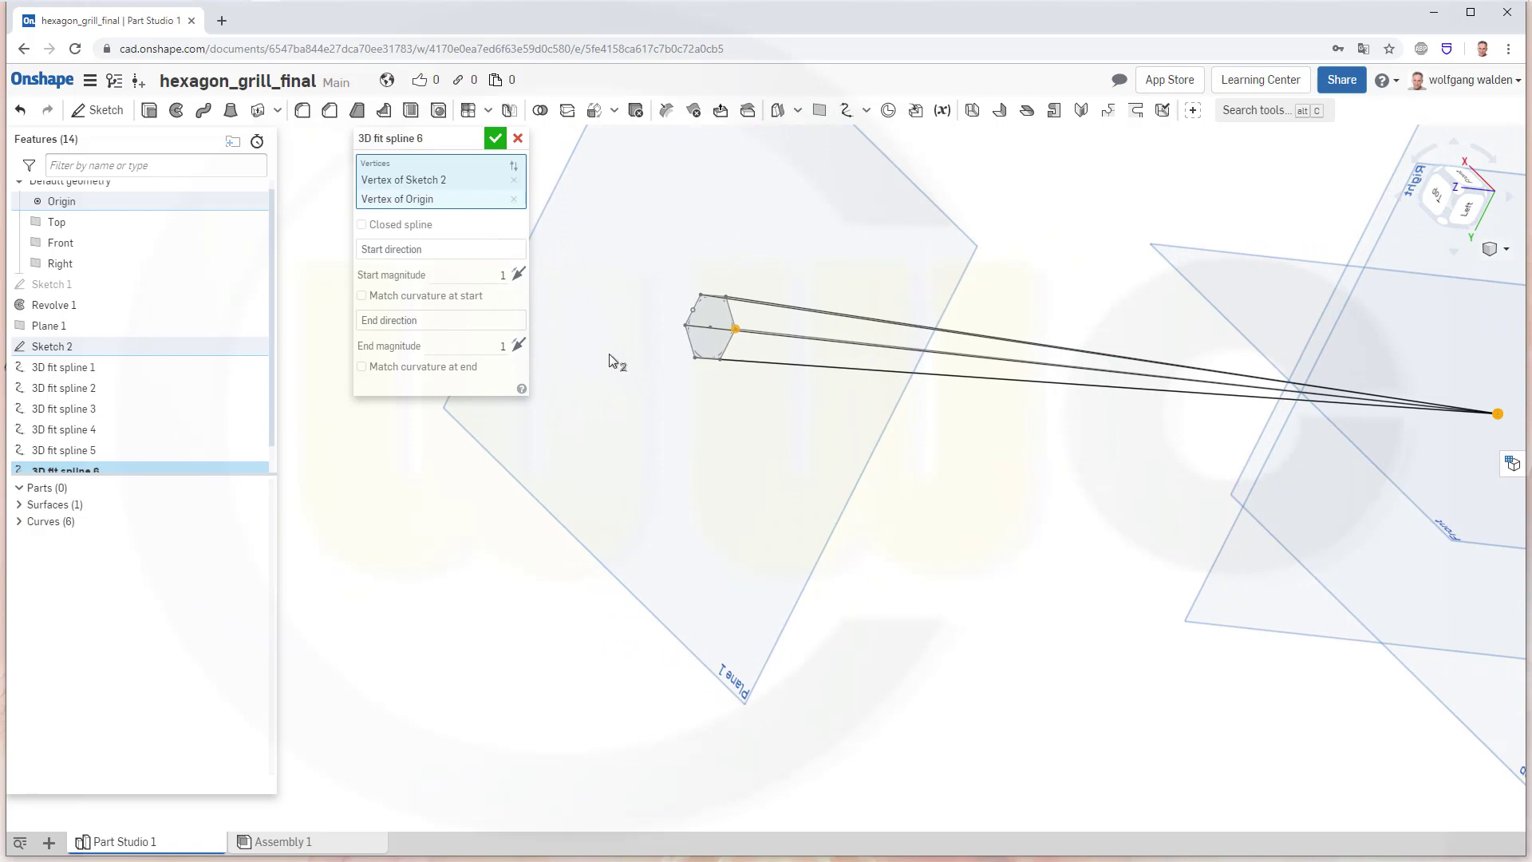
left_click(496, 139)
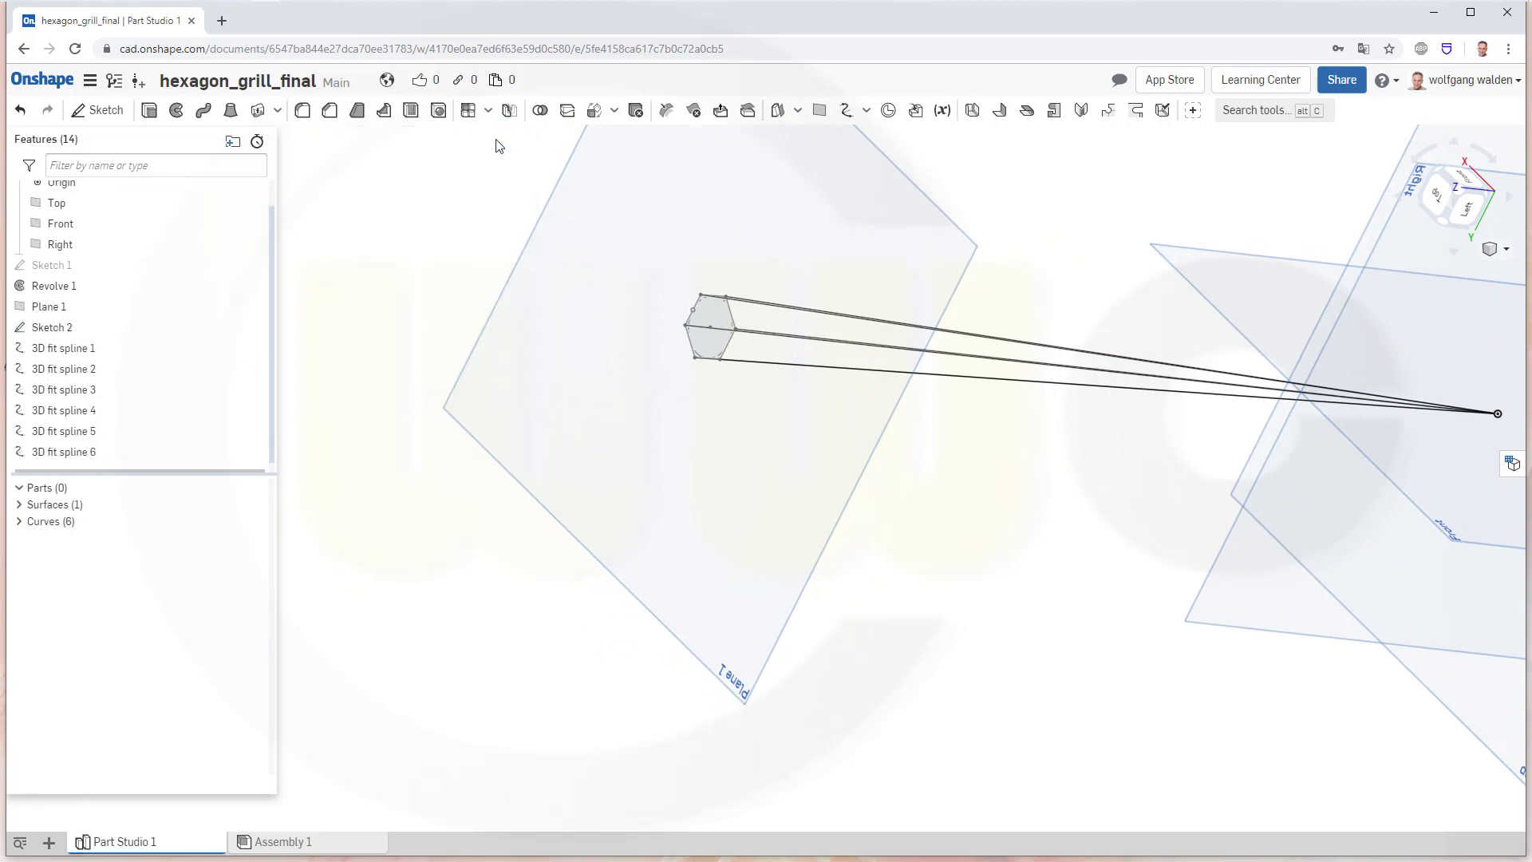
Create a new Fill surface bounded by Curve 1, Curve 6 and the hexagon edge between them
right_click_drag(495, 410, 489, 419)
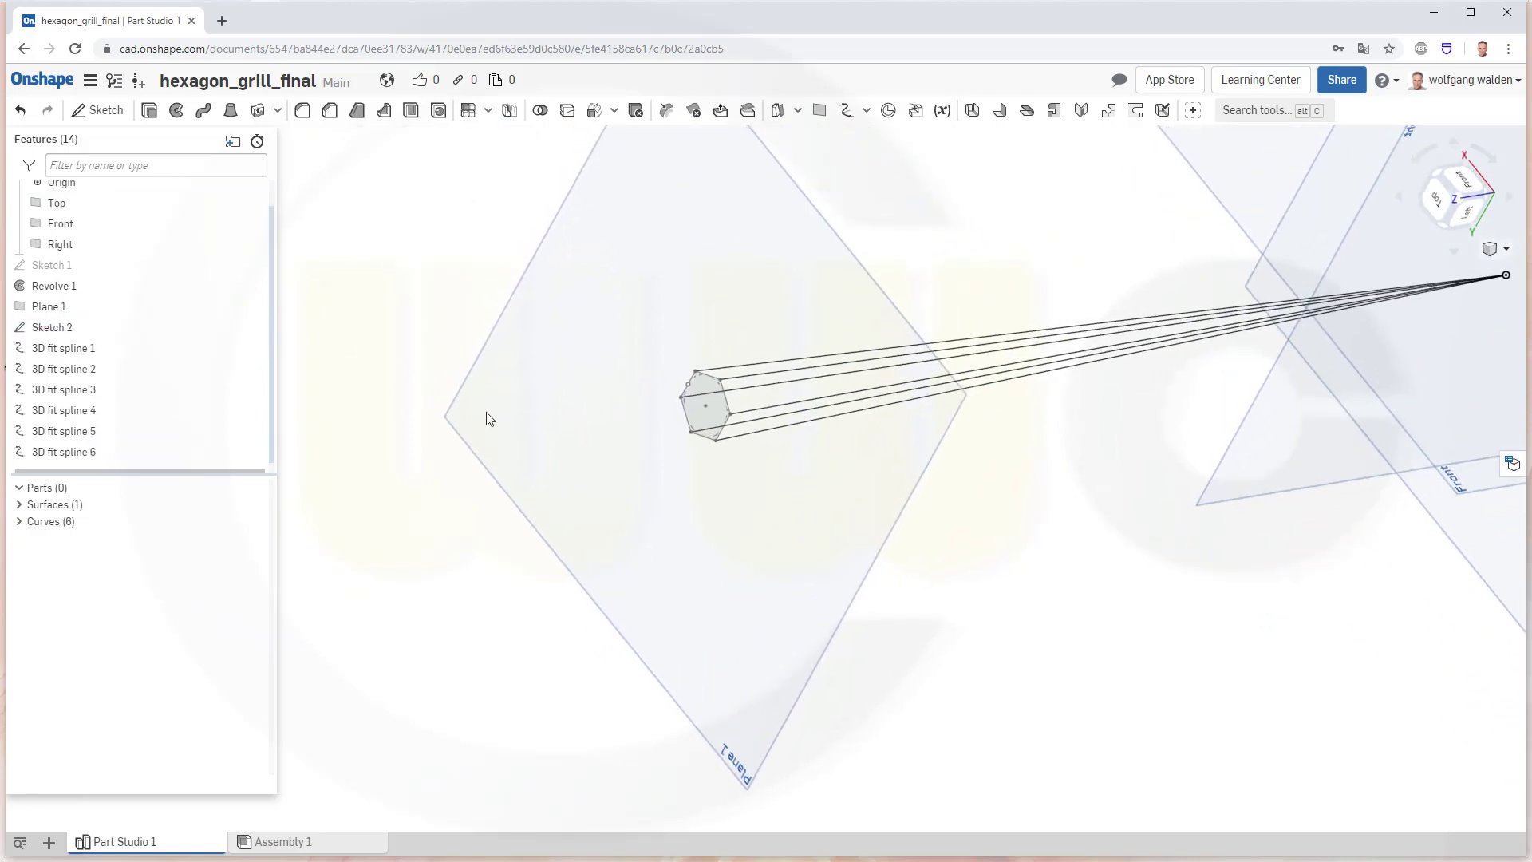
left_click(798, 113)
left_click(798, 165)
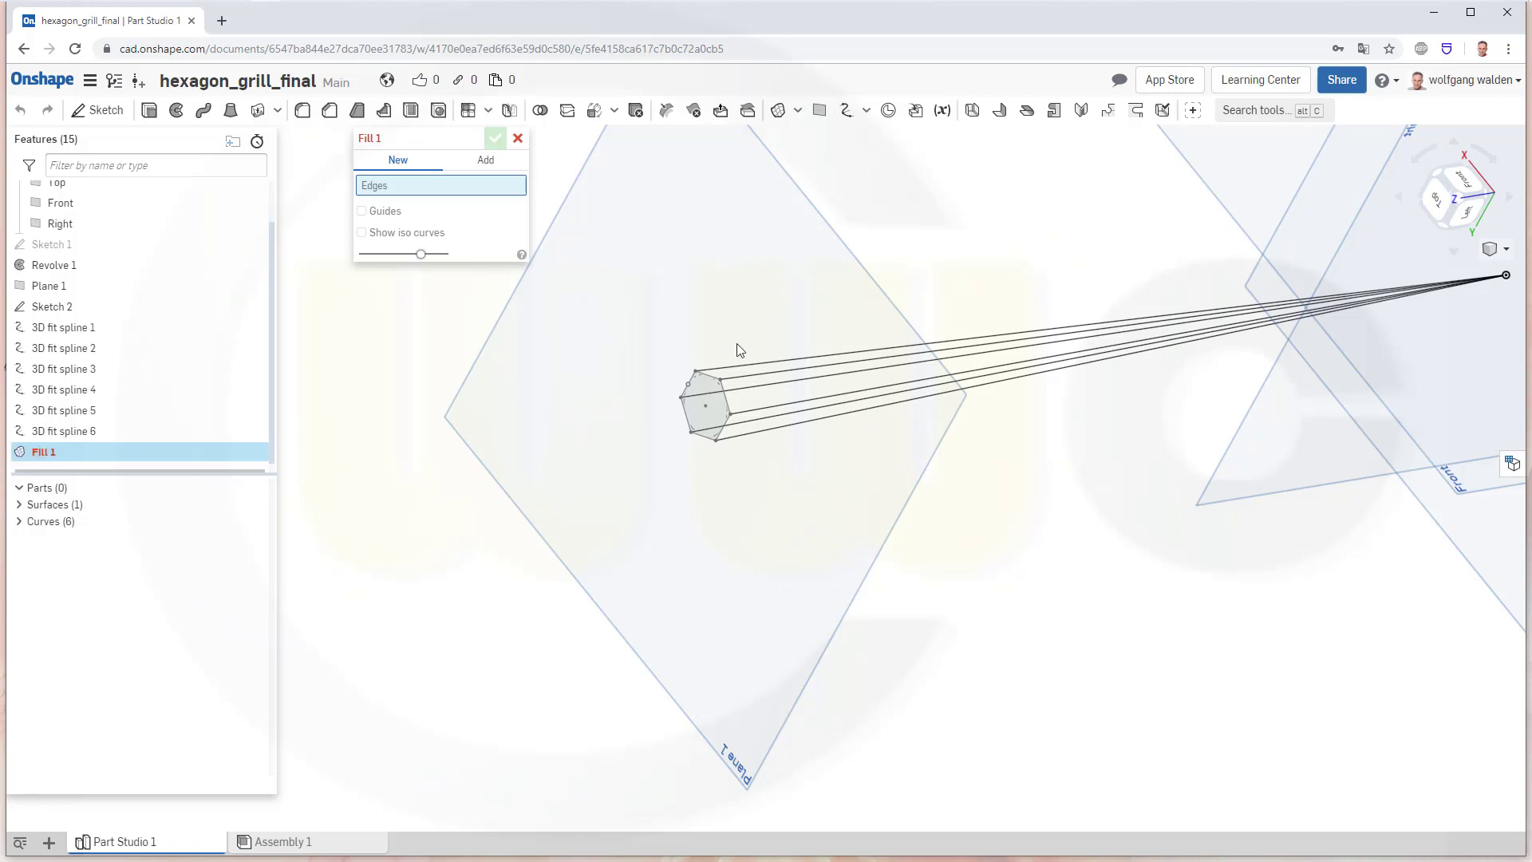
left_click(755, 375)
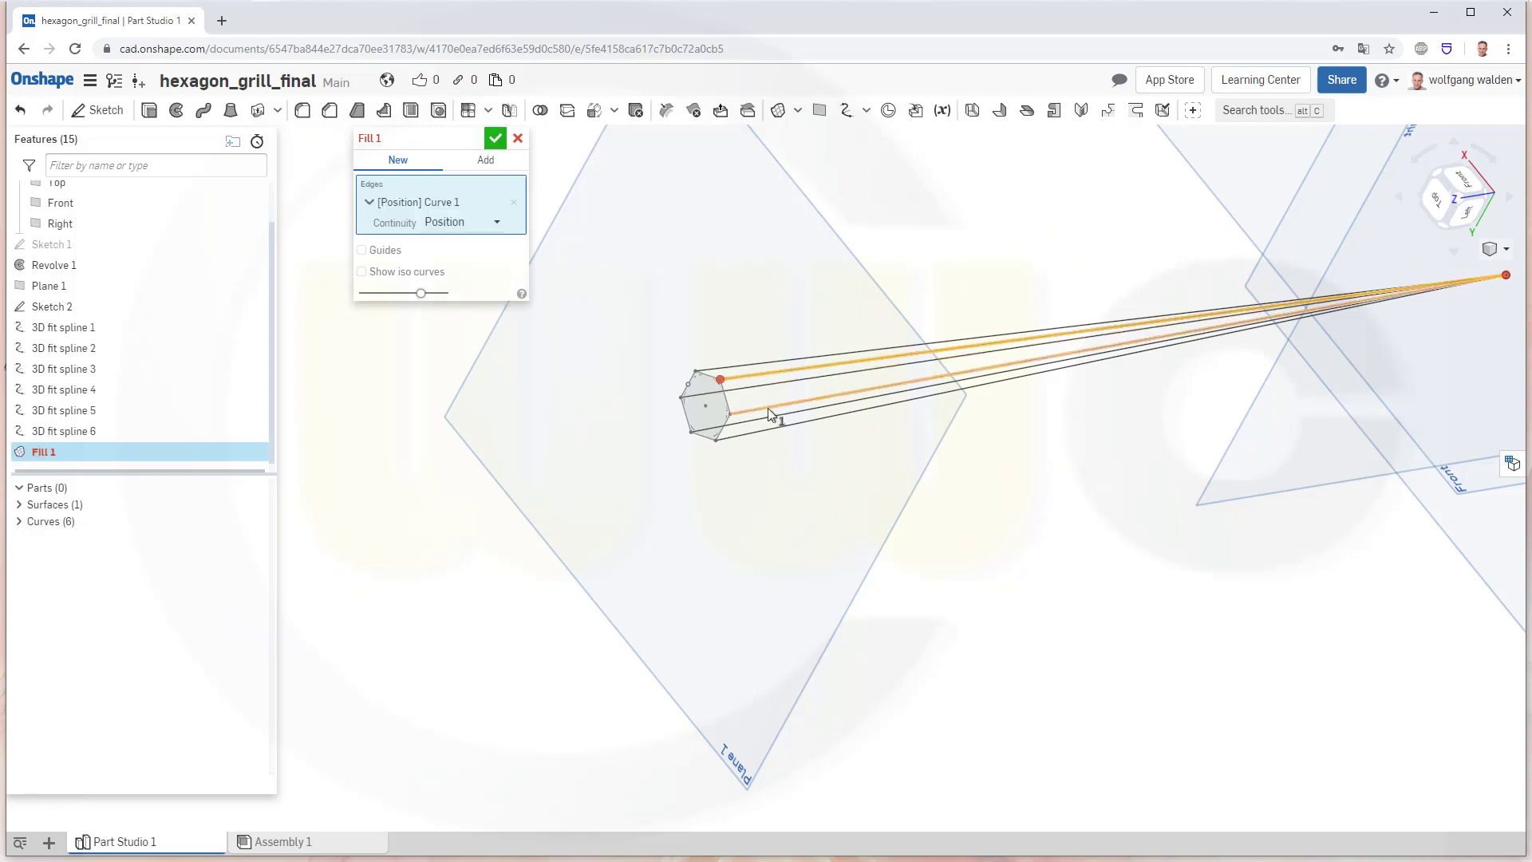
left_click(763, 405)
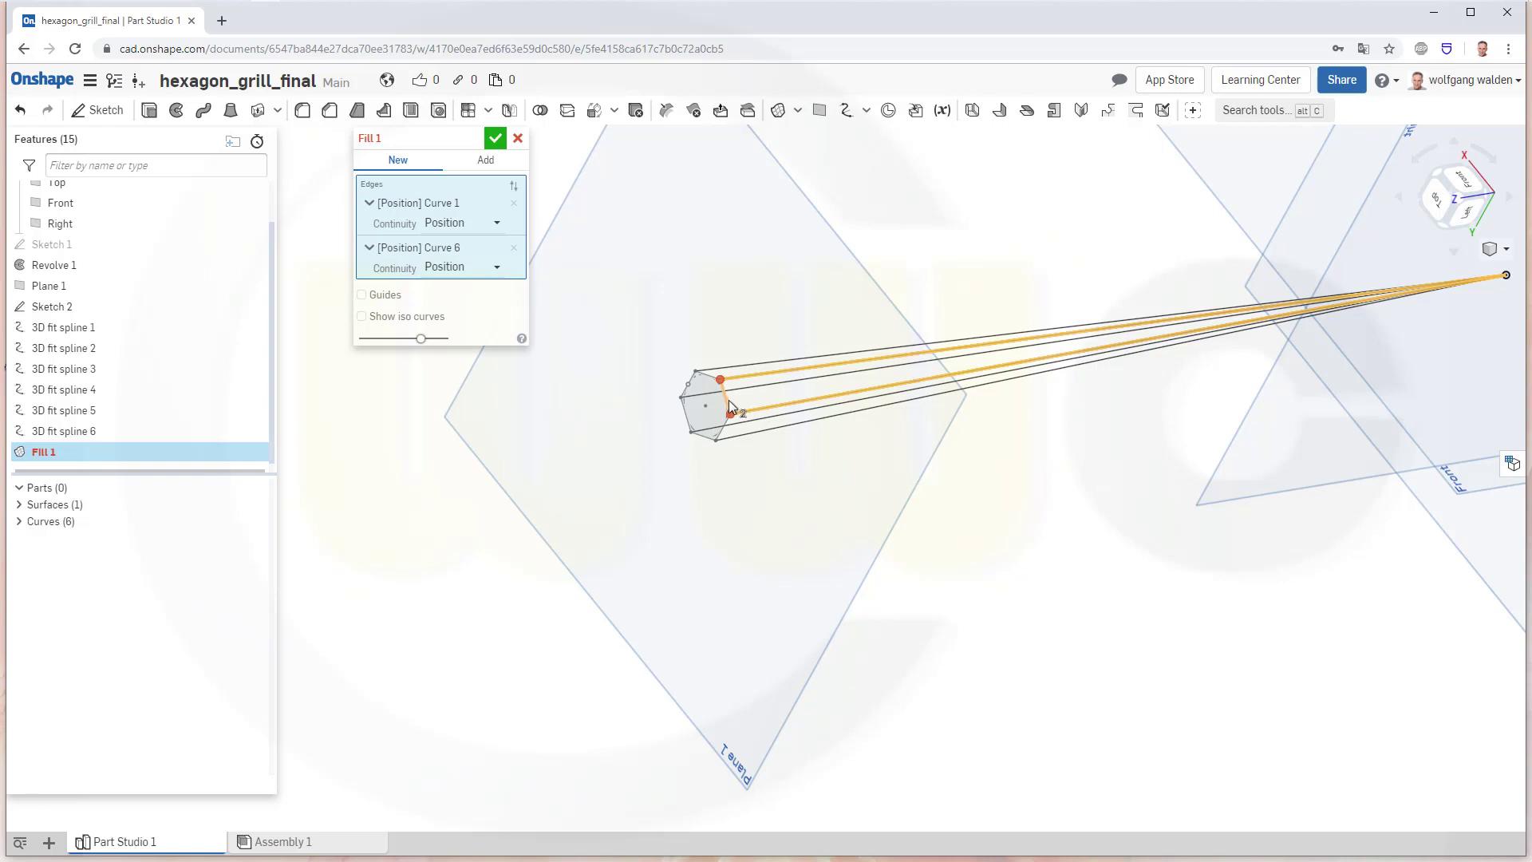
left_click(730, 400)
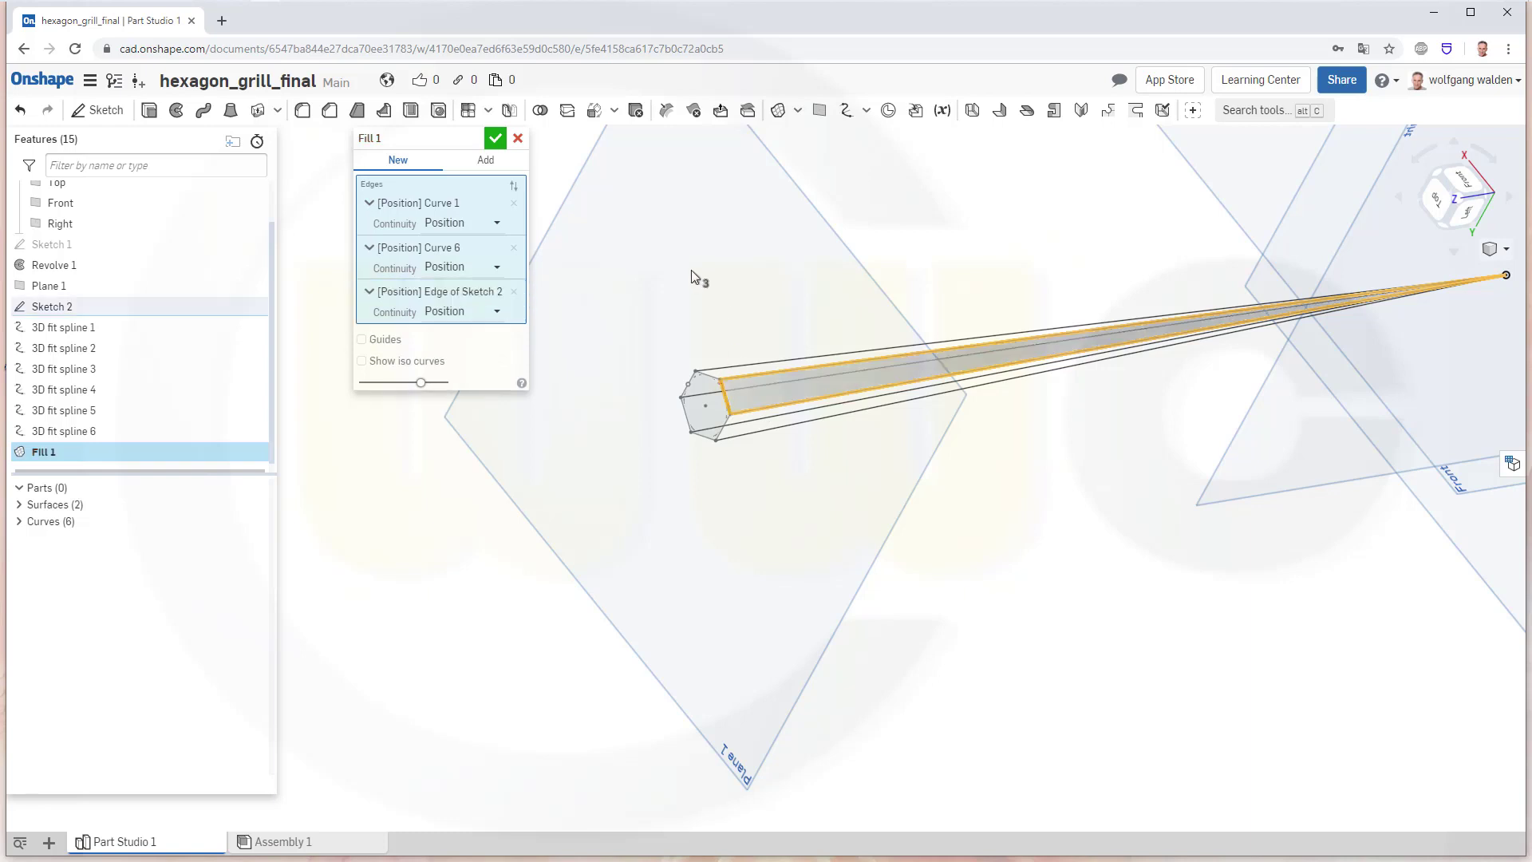
left_click(497, 141)
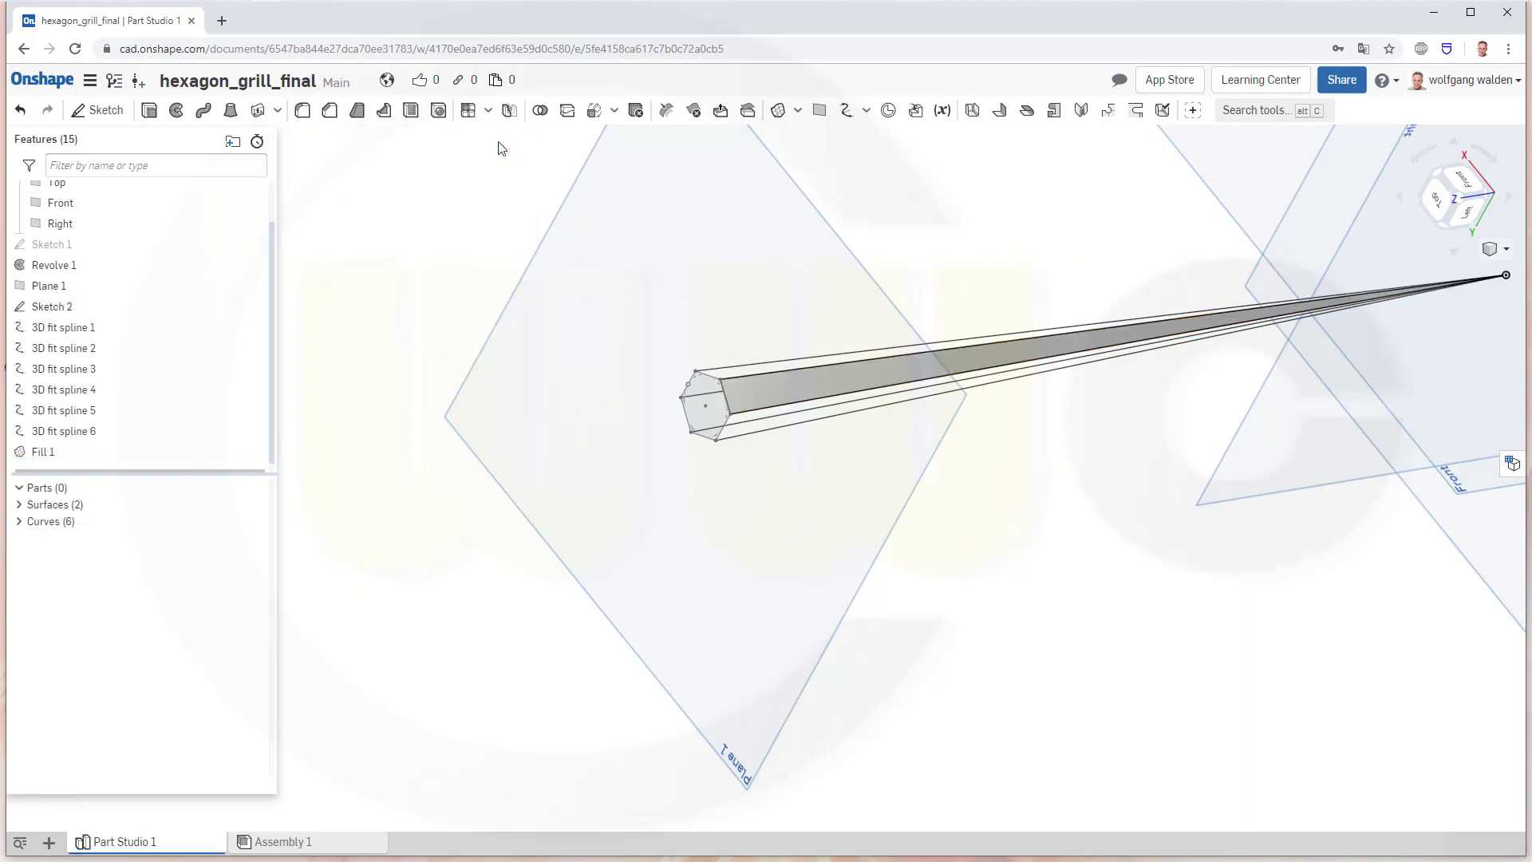
Add a second Fill surface bounded by Curve 1, the adjoining hexagon edge and Curve 2, merged with all
right_click_drag(713, 265, 727, 304)
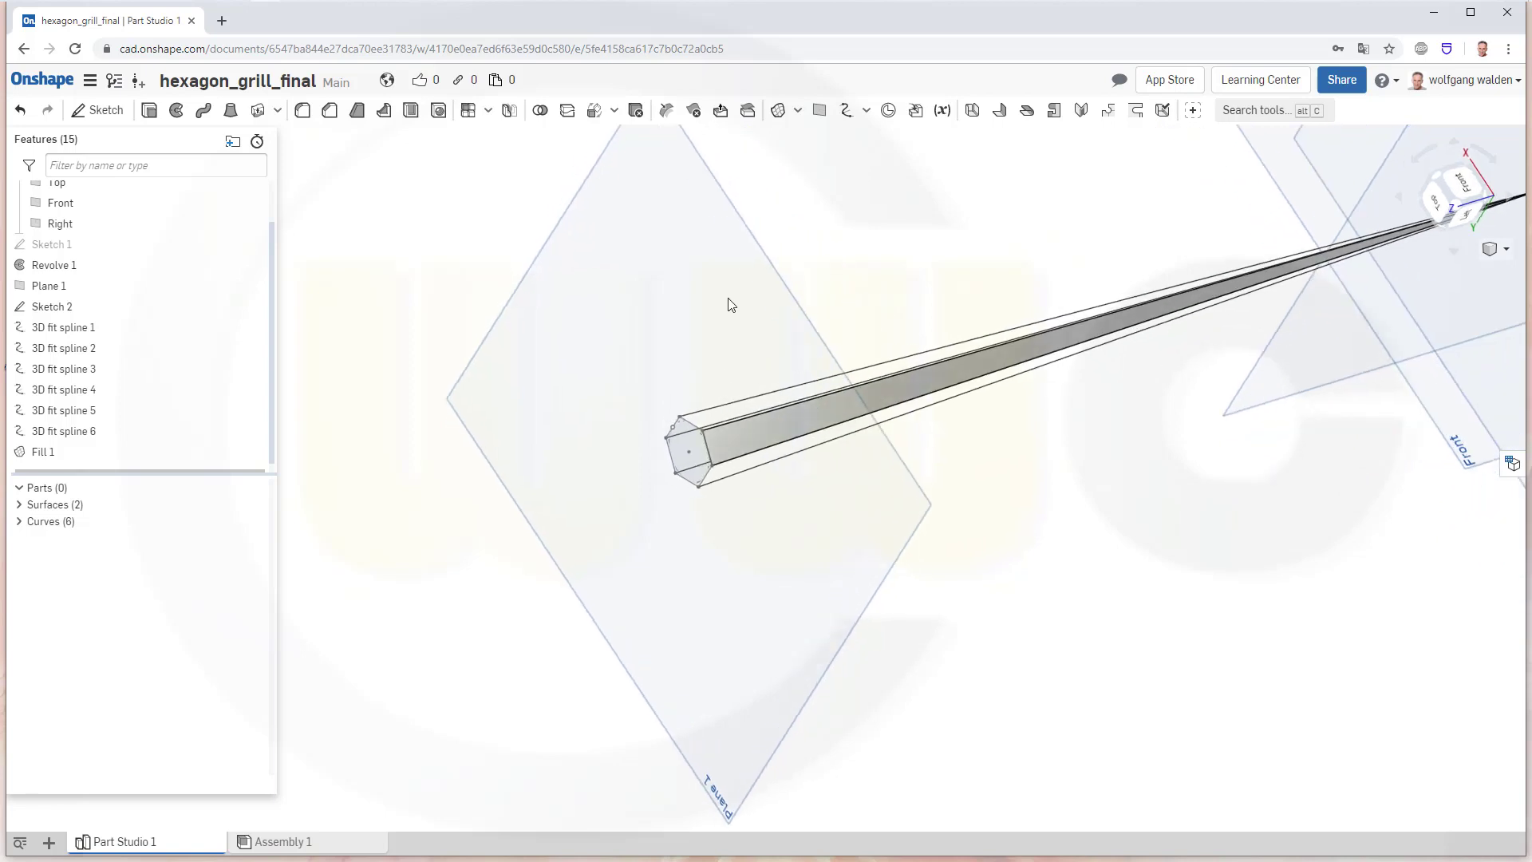
left_click(778, 110)
left_click(492, 164)
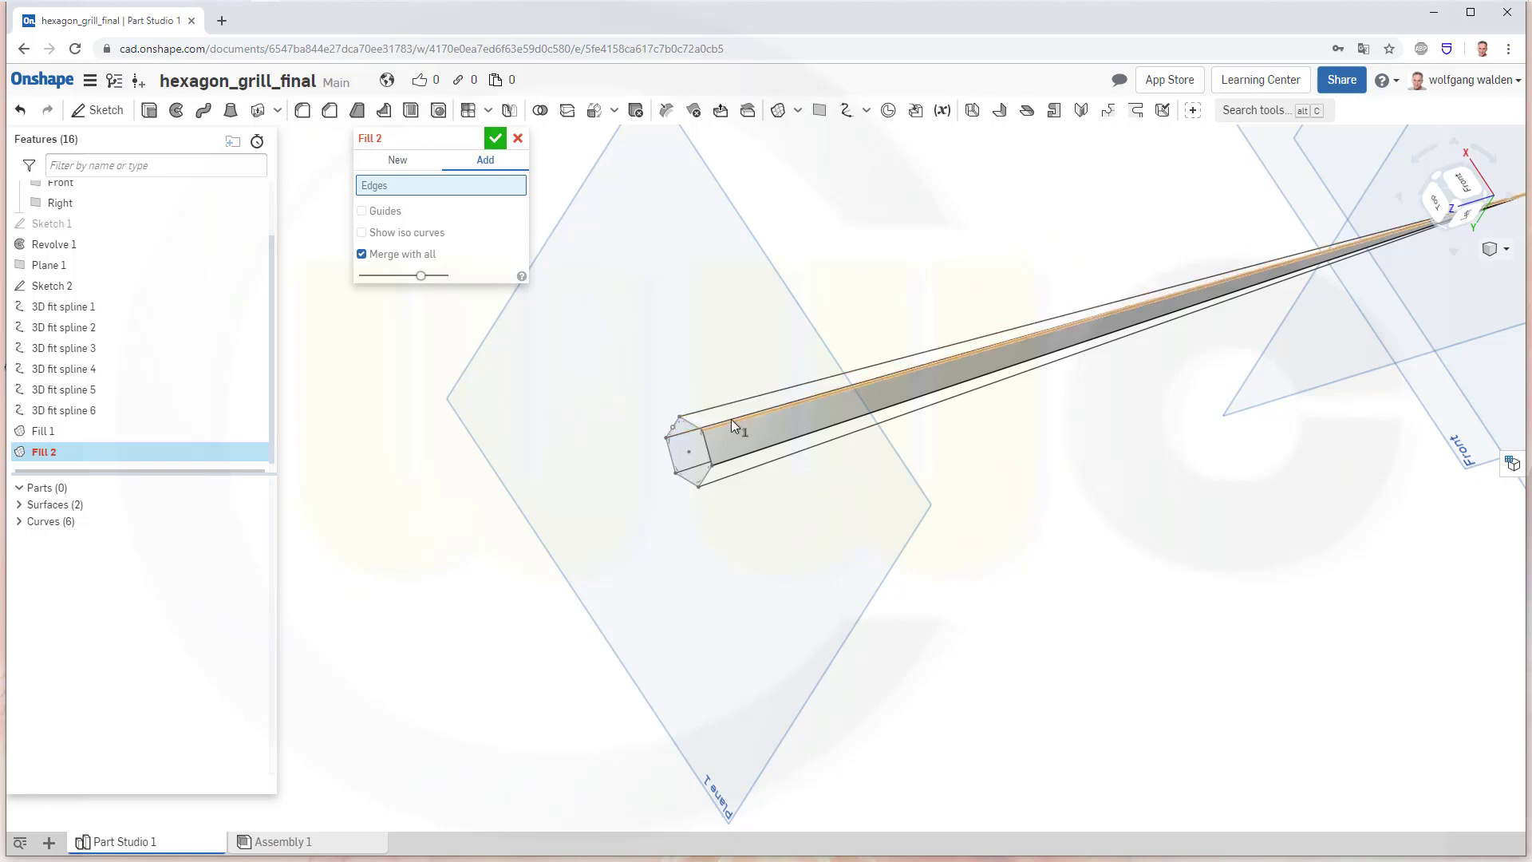
left_click(697, 427)
left_click(696, 429)
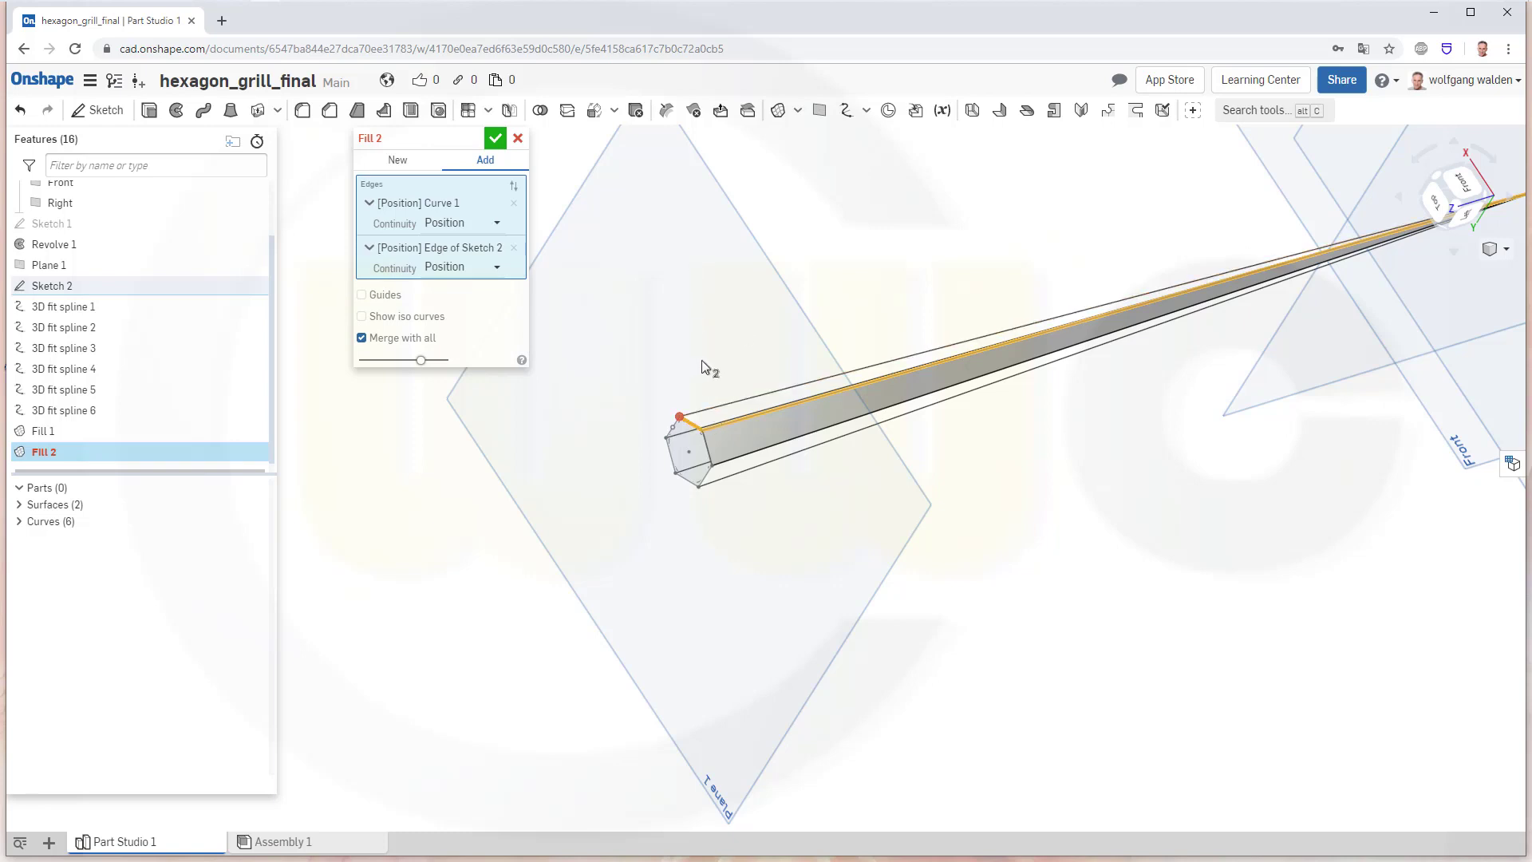
left_click(707, 408)
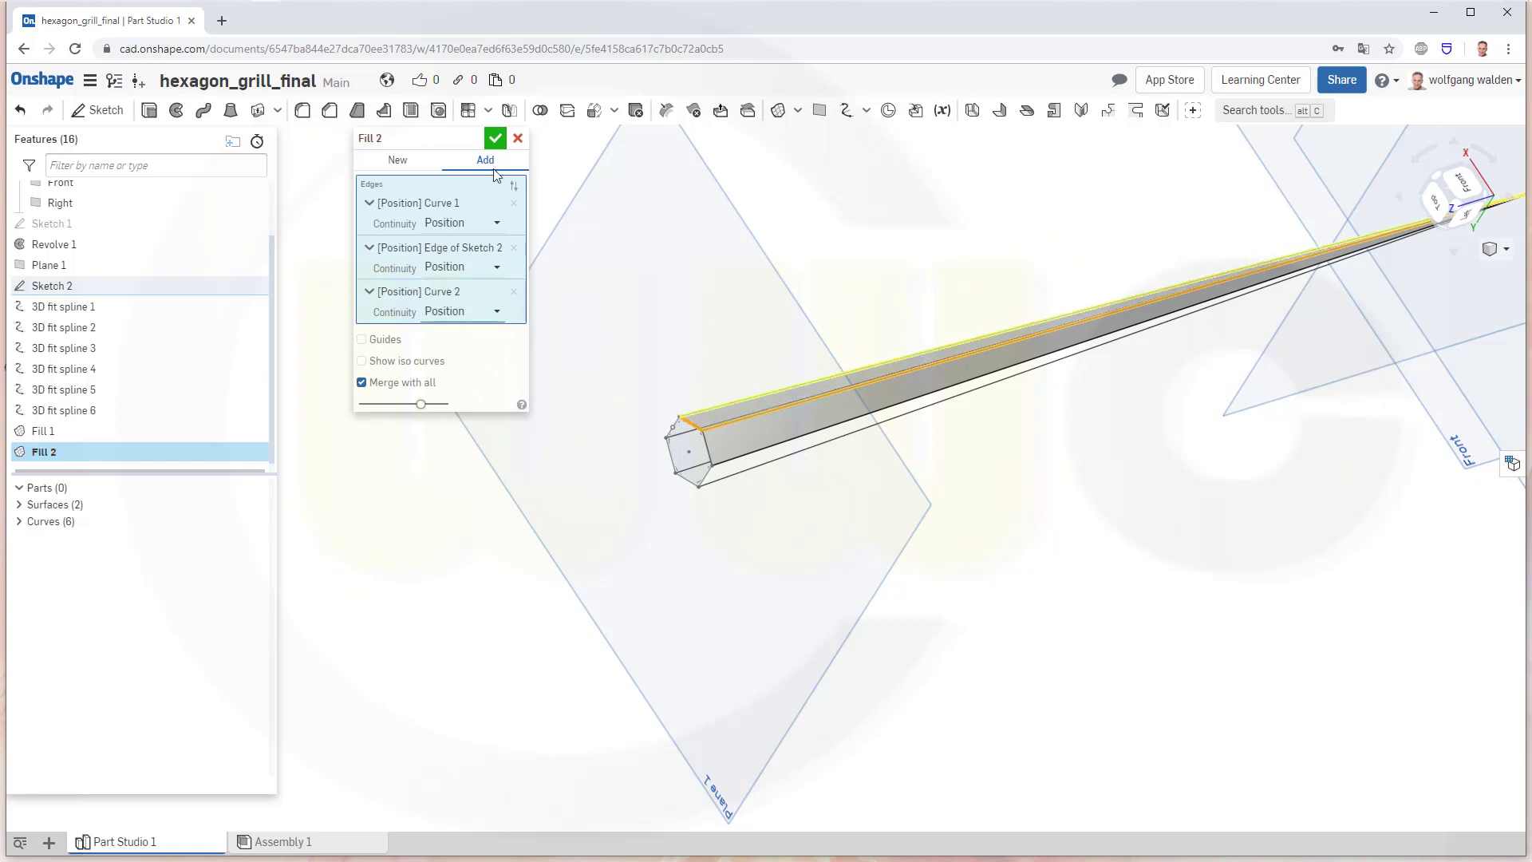
left_click(495, 141)
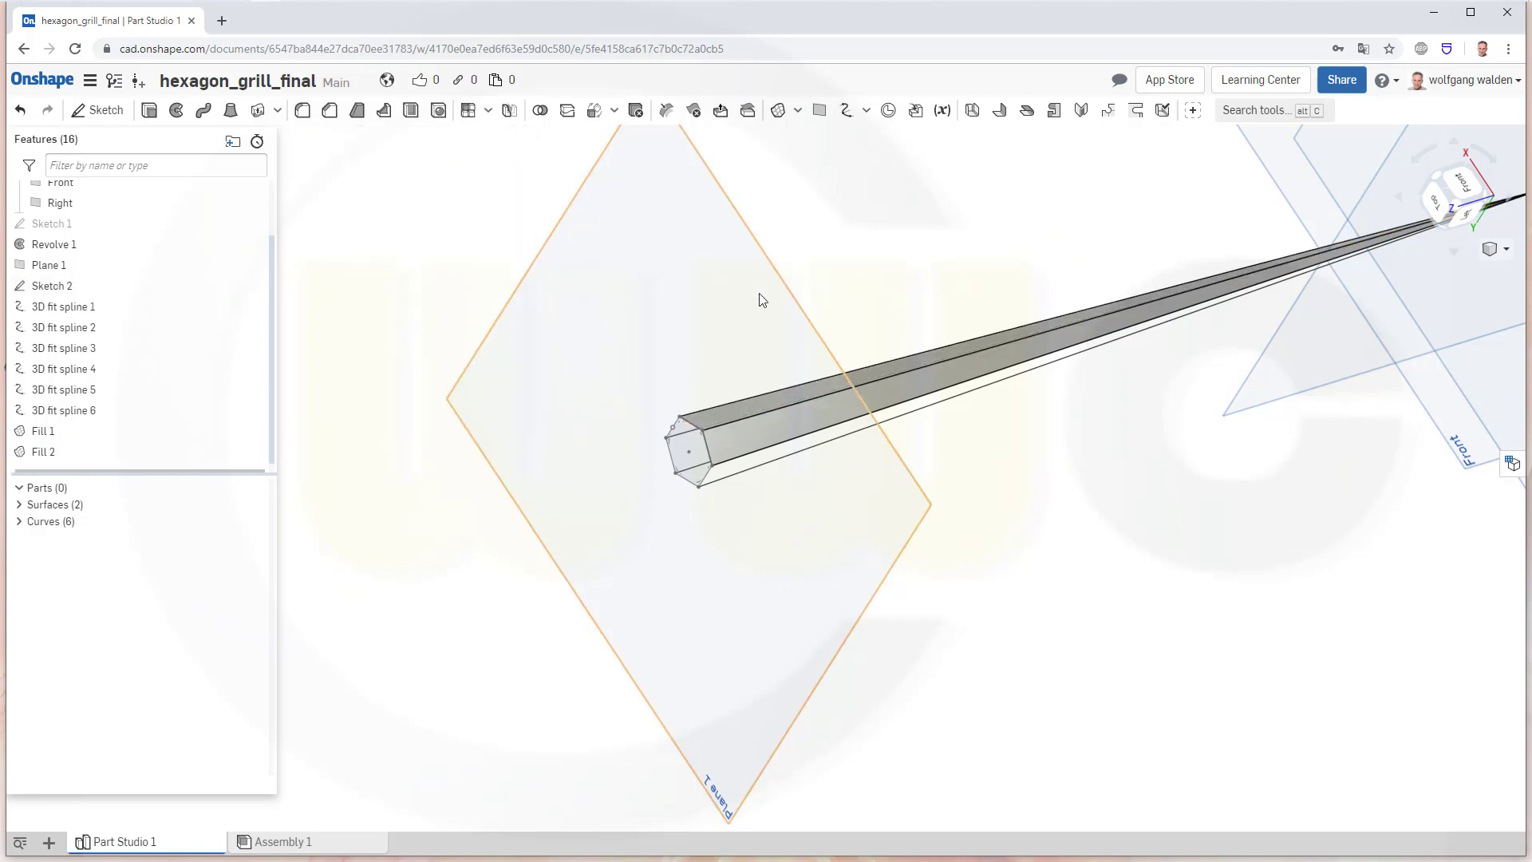
Try to add a third Fill surface from a hexagon edge, Curve 4 and Curve 2, merged with all
right_click_drag(807, 452, 632, 477)
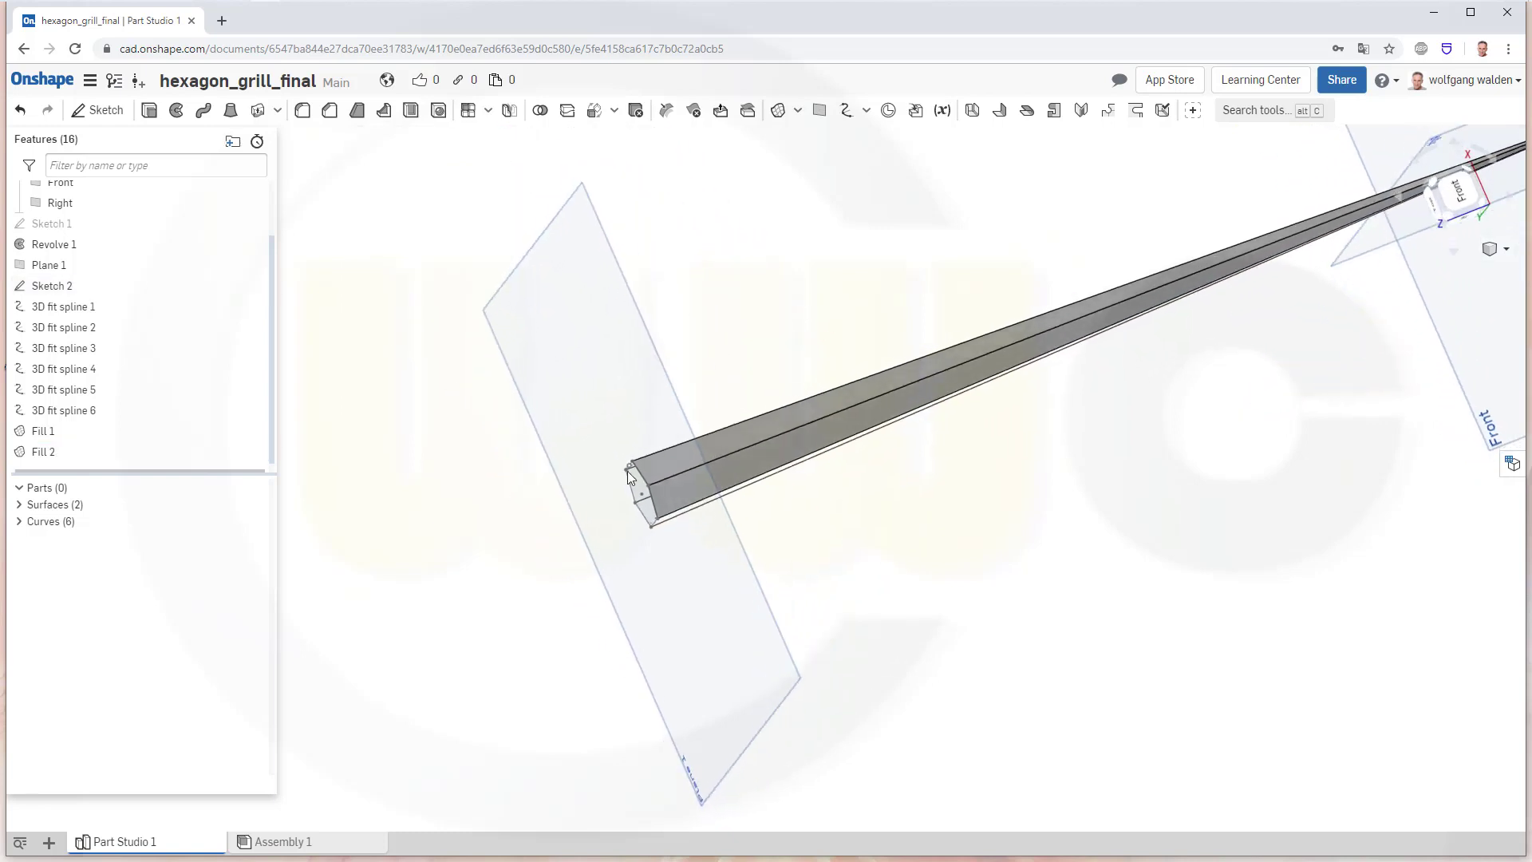
left_click(19, 505)
right_click_drag(803, 496, 814, 571)
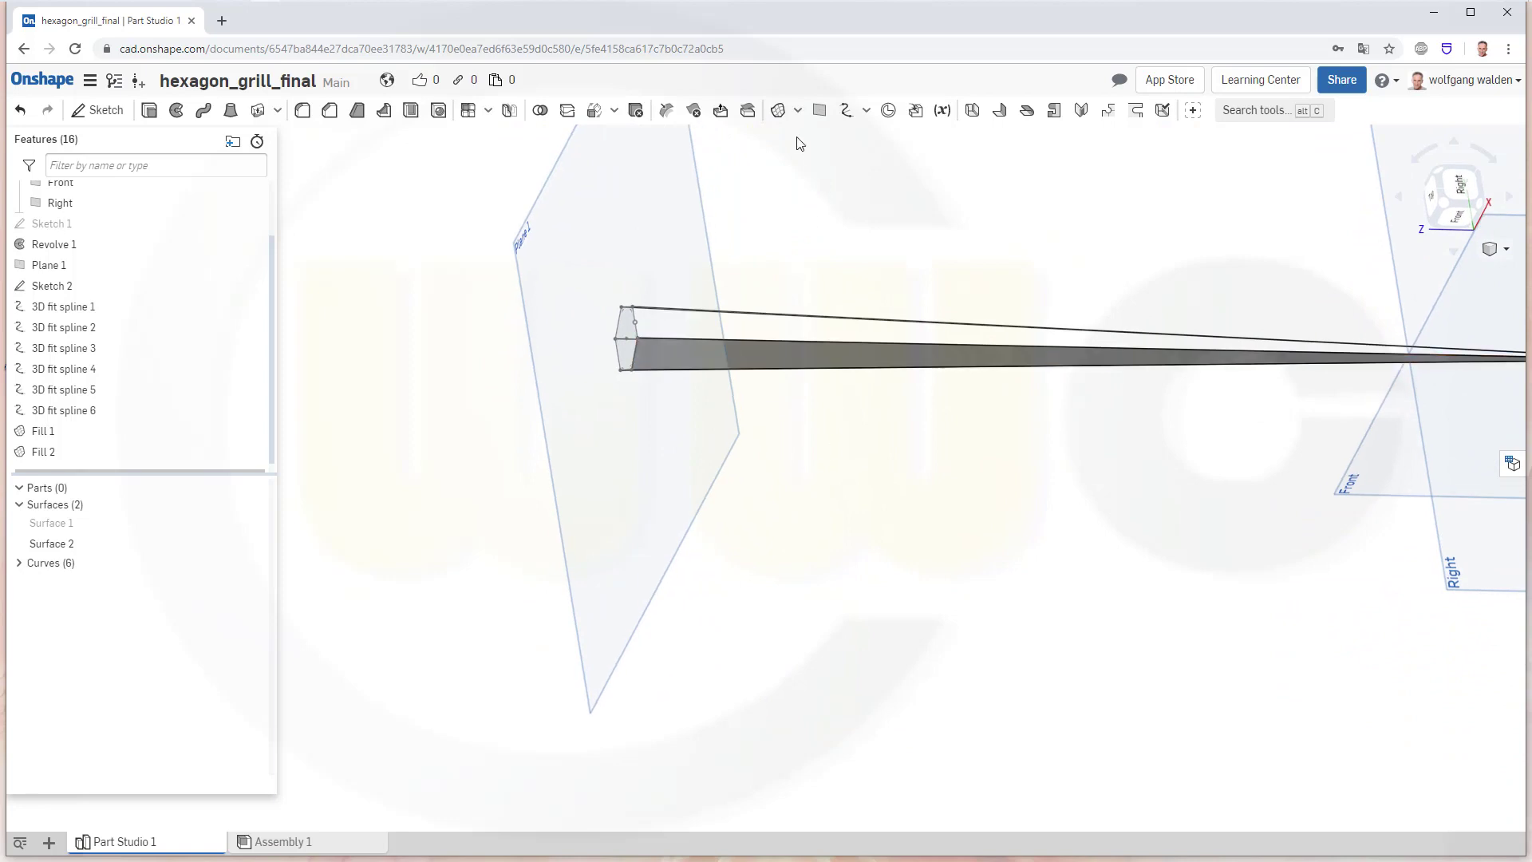
left_click(778, 110)
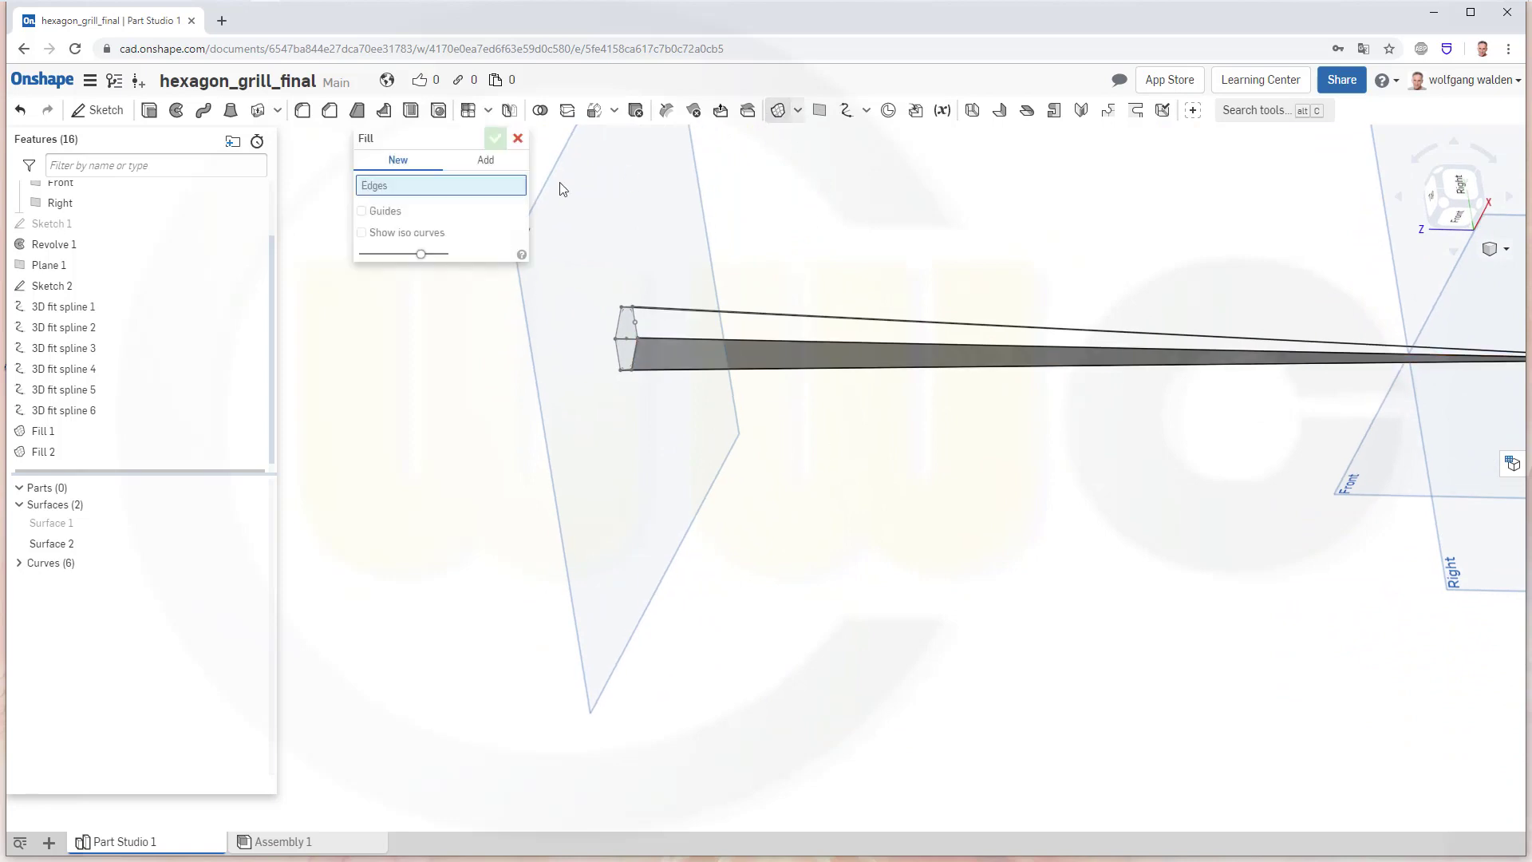
left_click(491, 160)
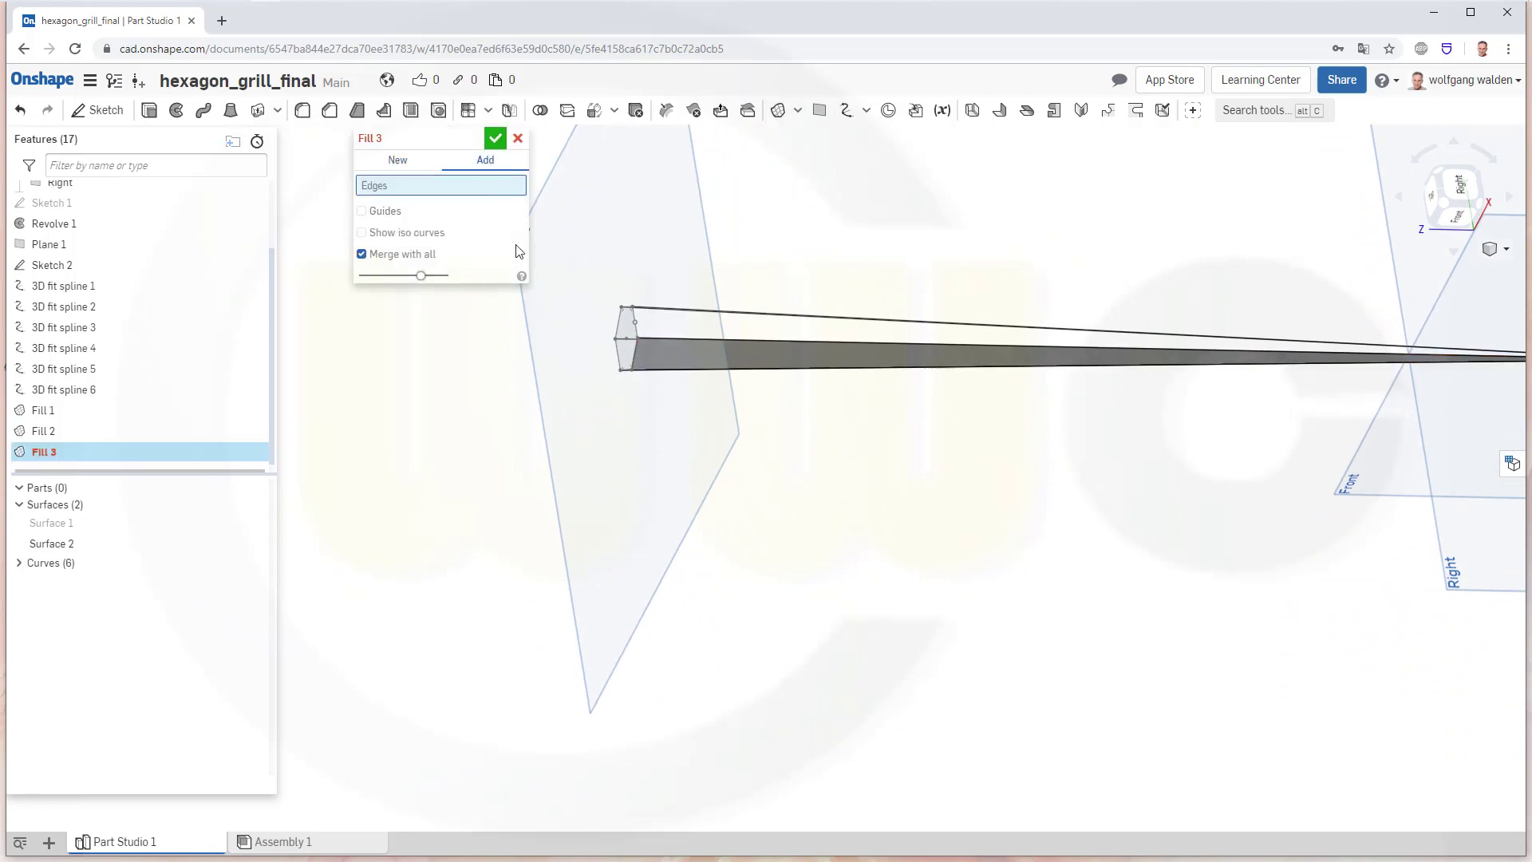
left_click(635, 334)
left_click(646, 308)
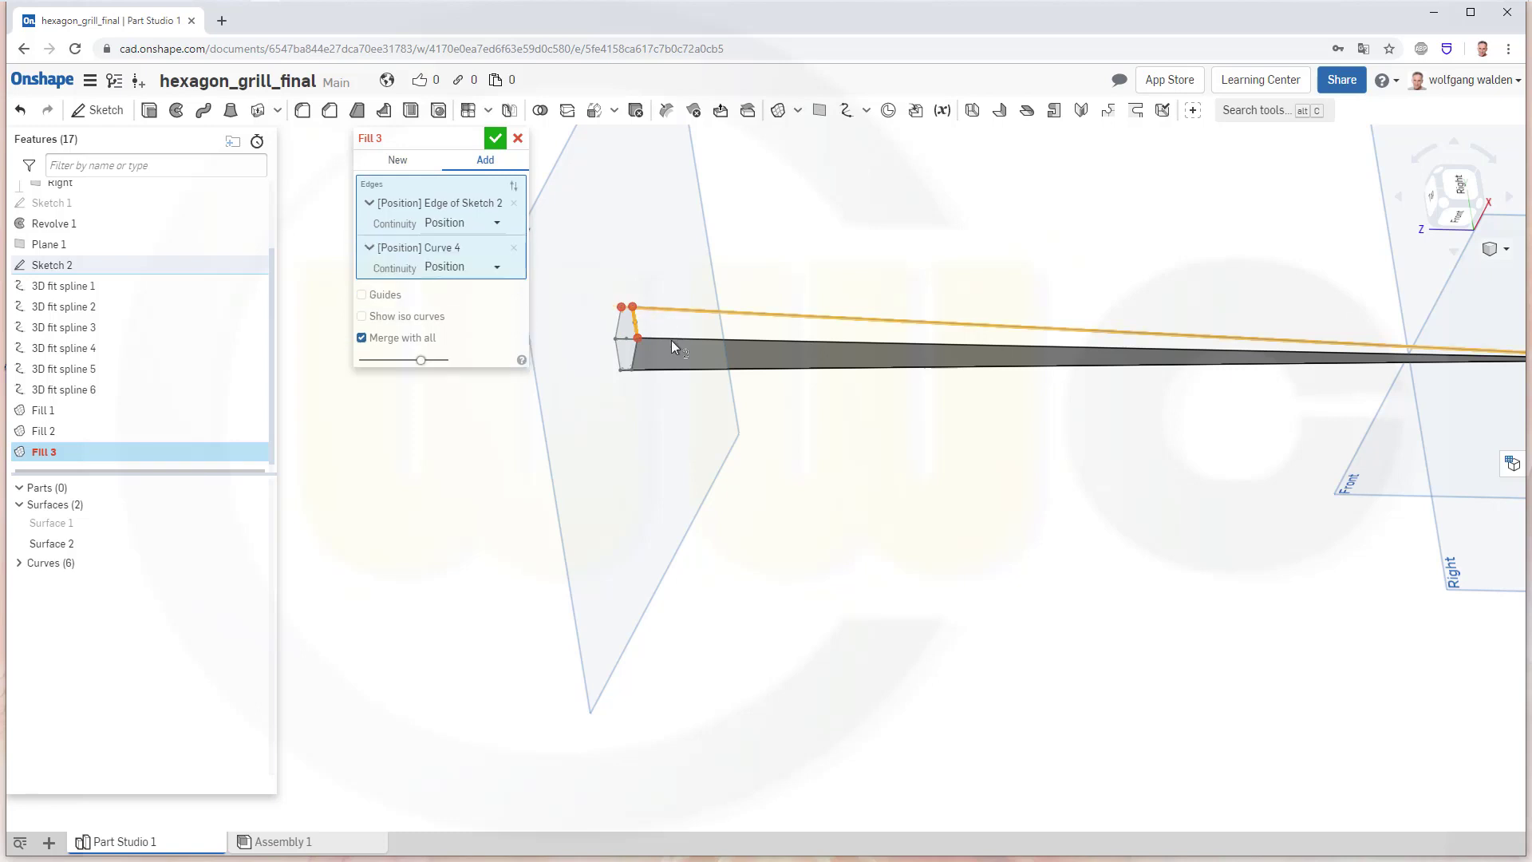
left_click(672, 340)
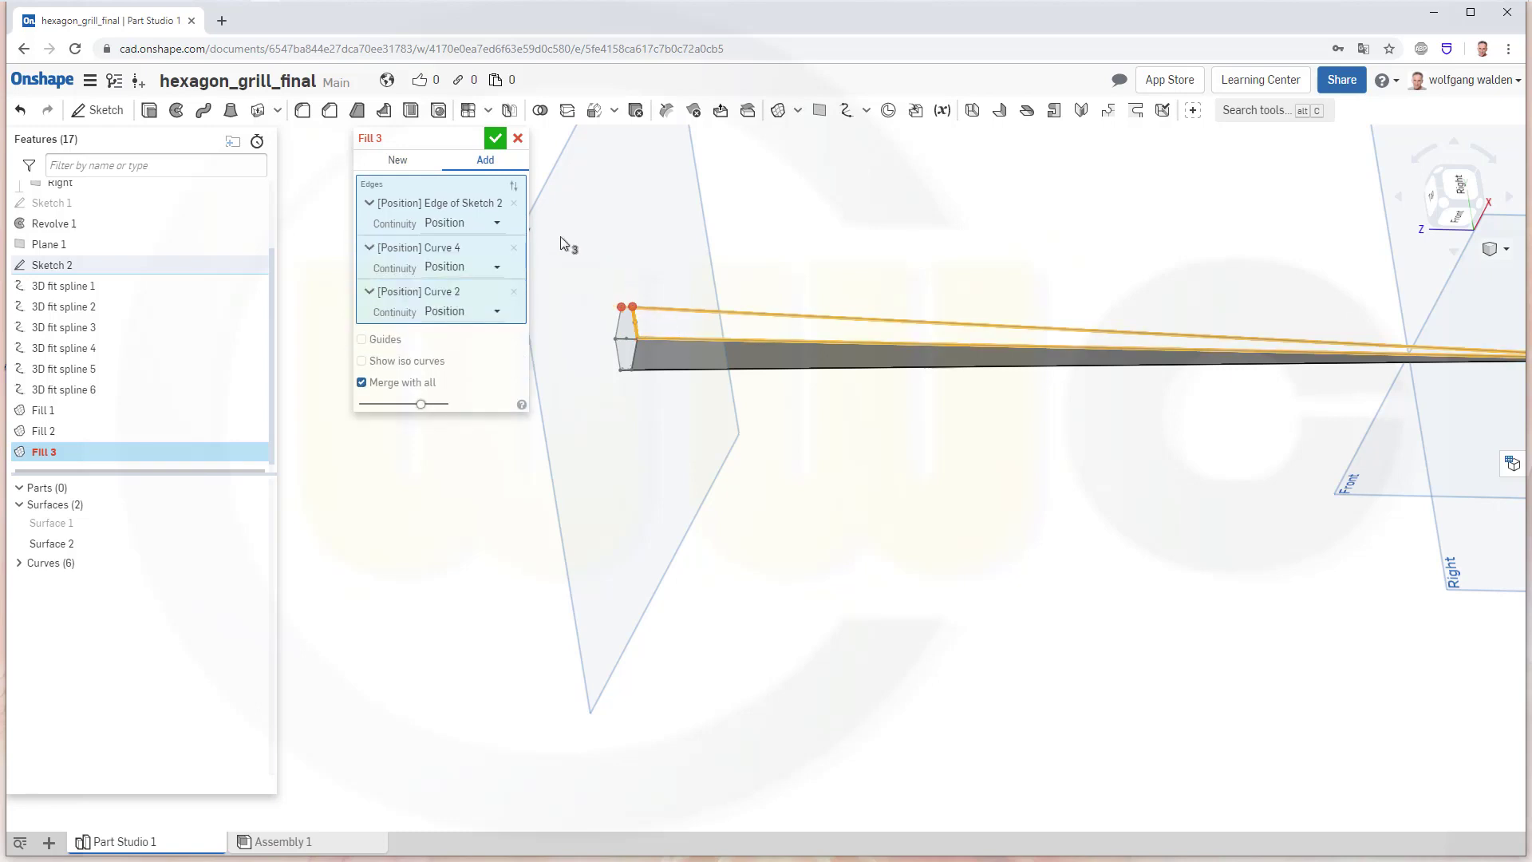
left_click(496, 139)
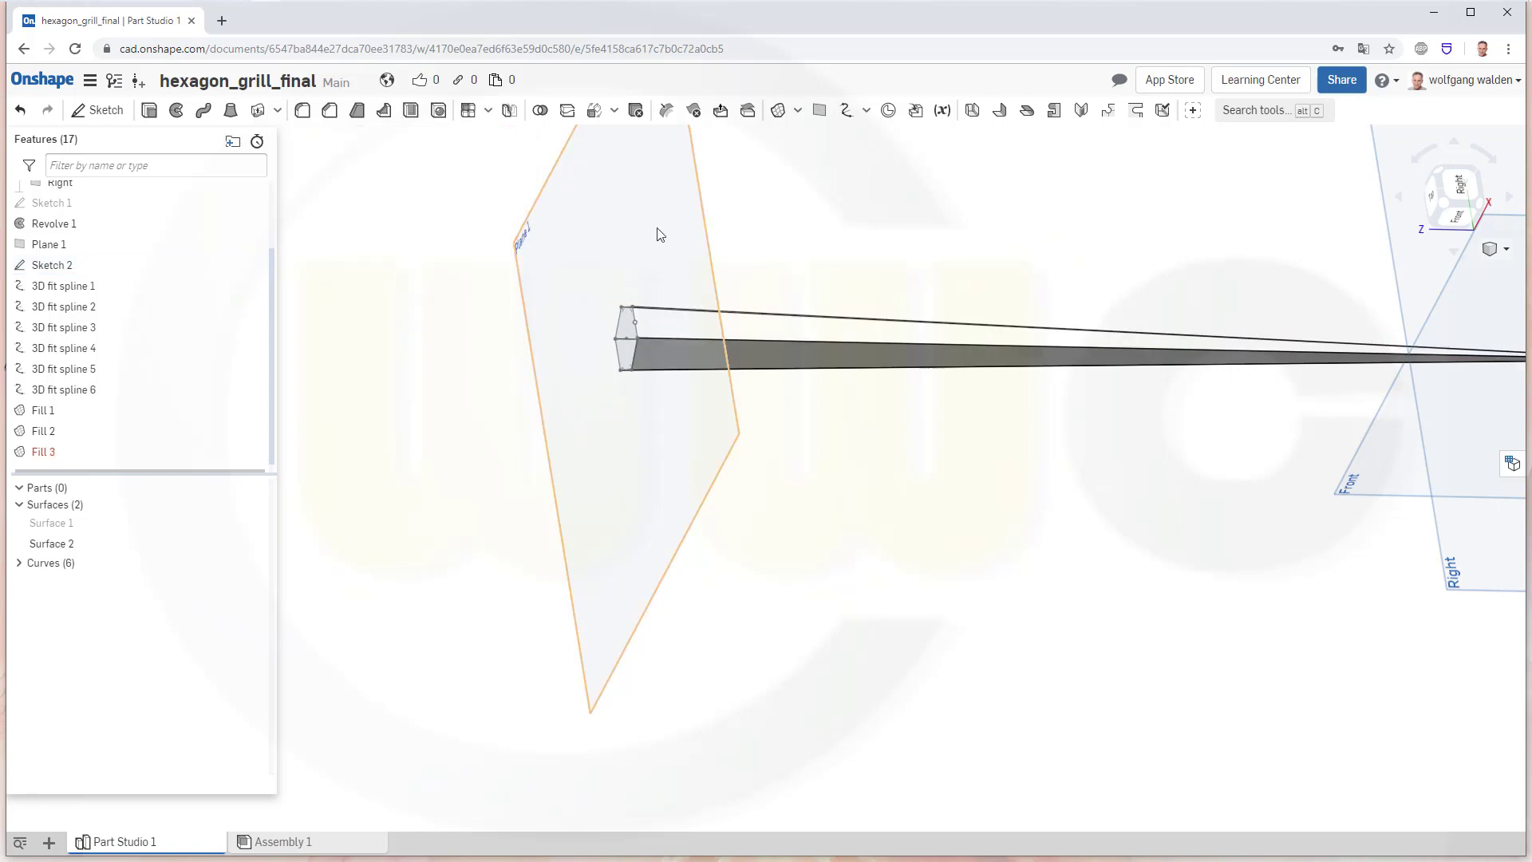
Correct the failed third Fill so it is bounded by the hexagon edge, Curve 3 and Curve 2, merged with all
right_click_drag(848, 438, 846, 460)
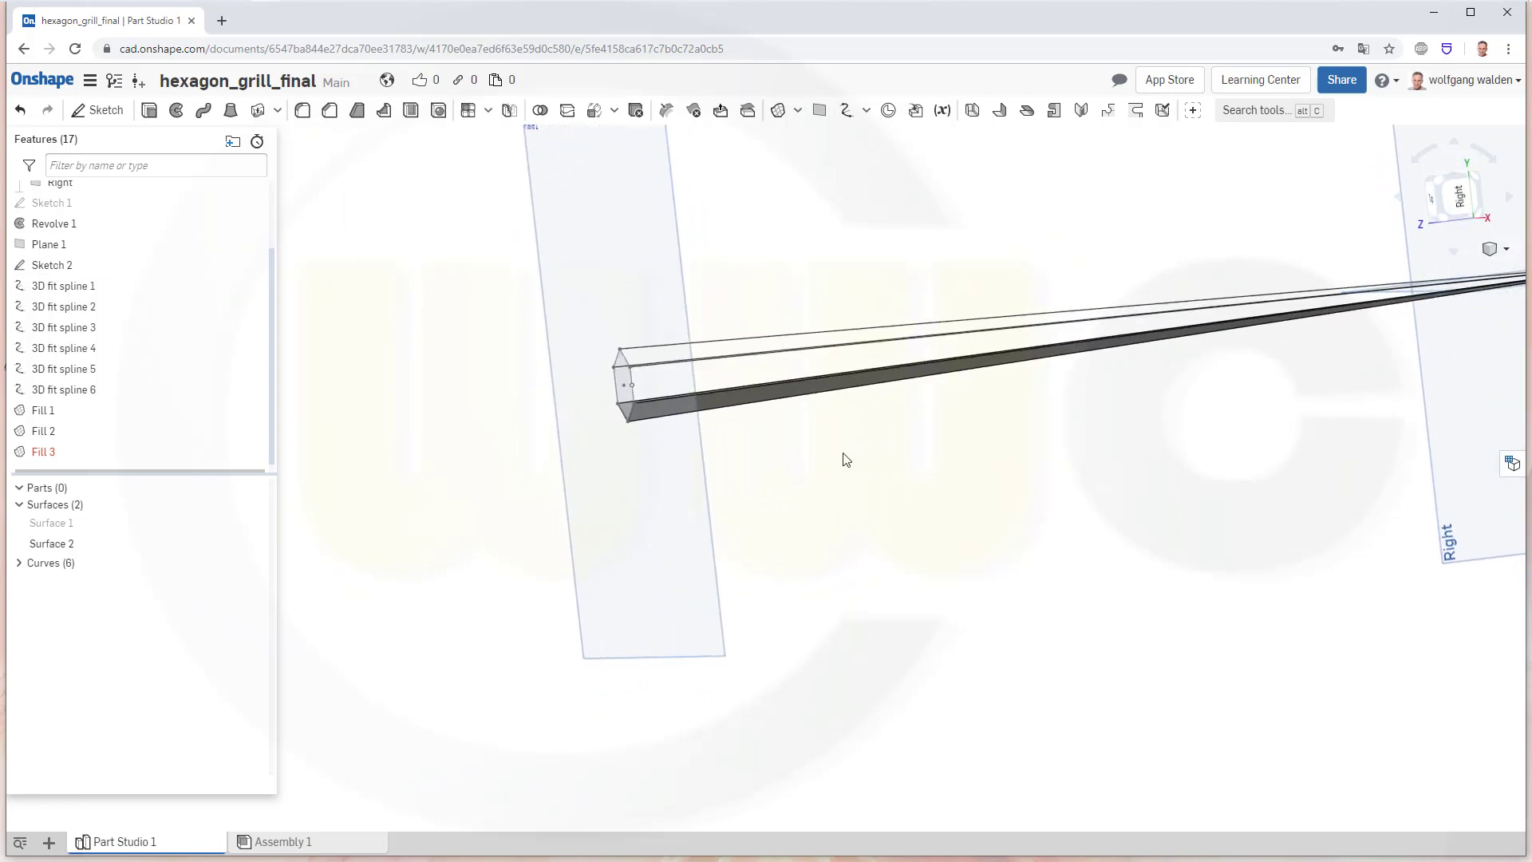
left_click(44, 450)
double_click(44, 450)
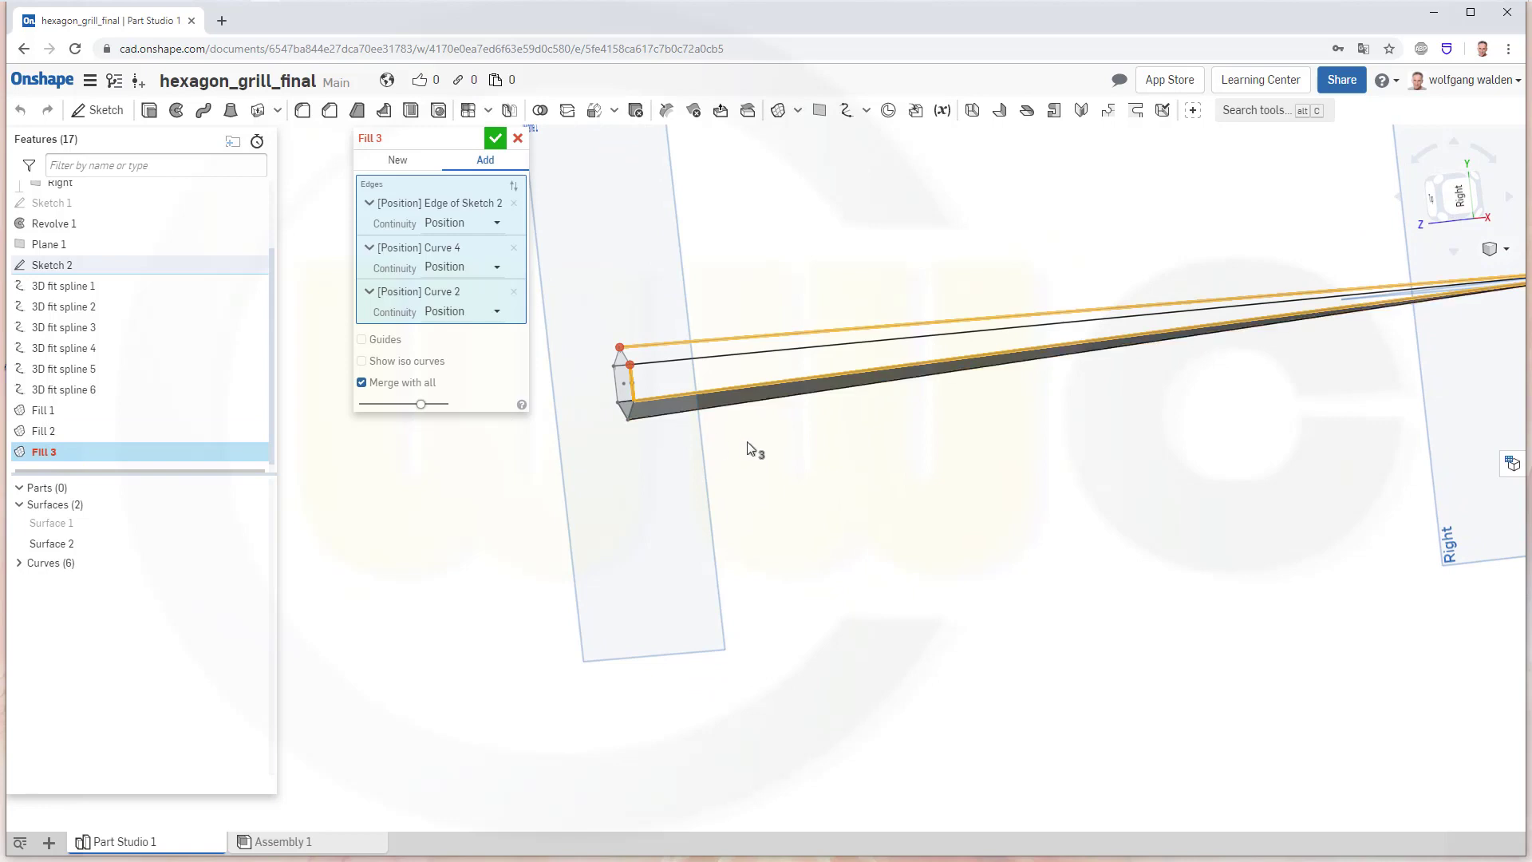
right_click_drag(747, 442, 759, 458)
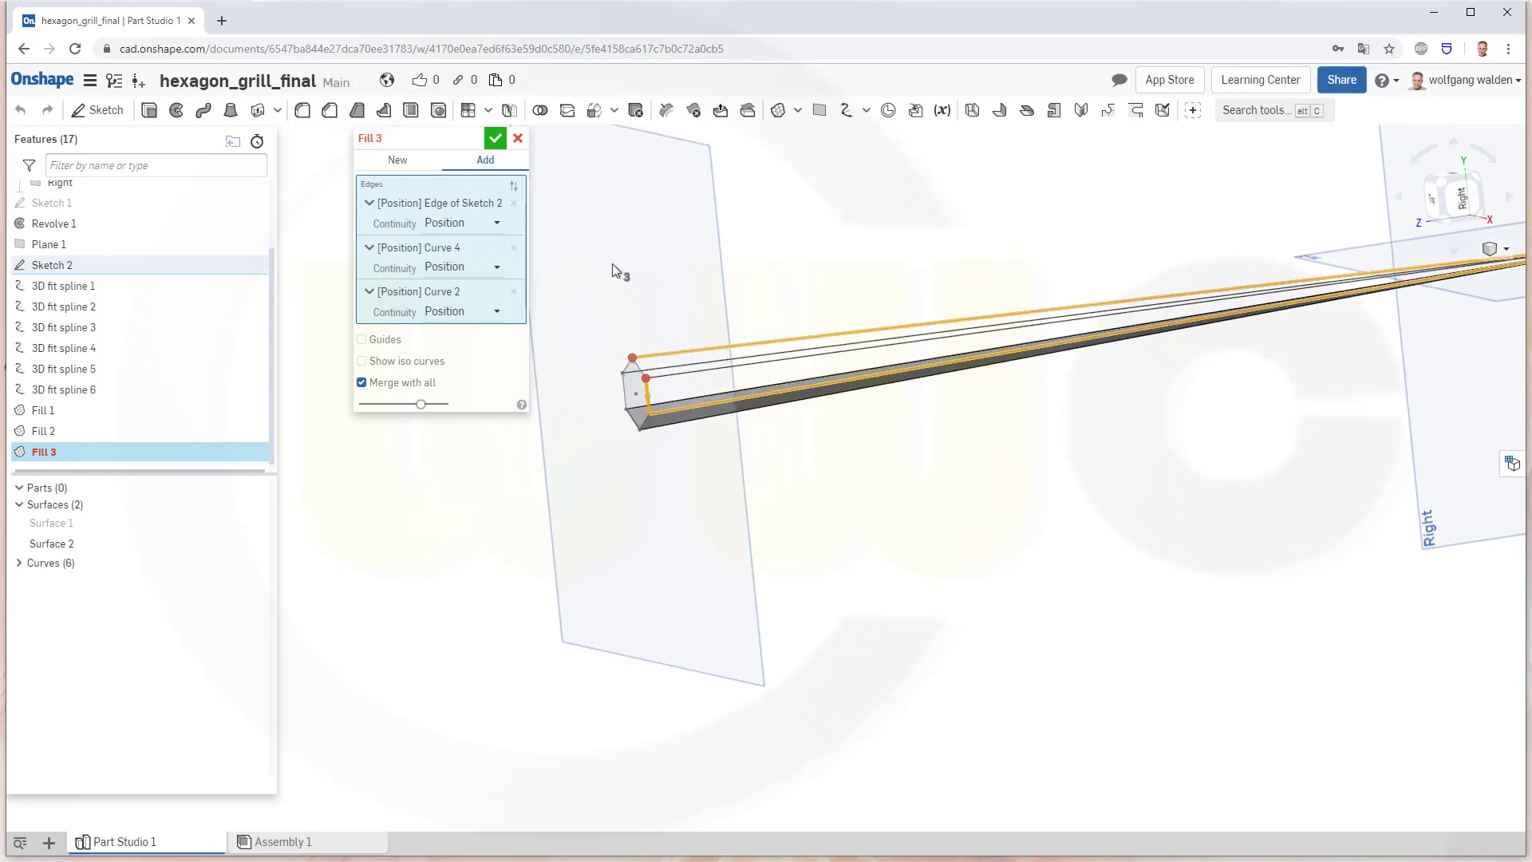
left_click(513, 291)
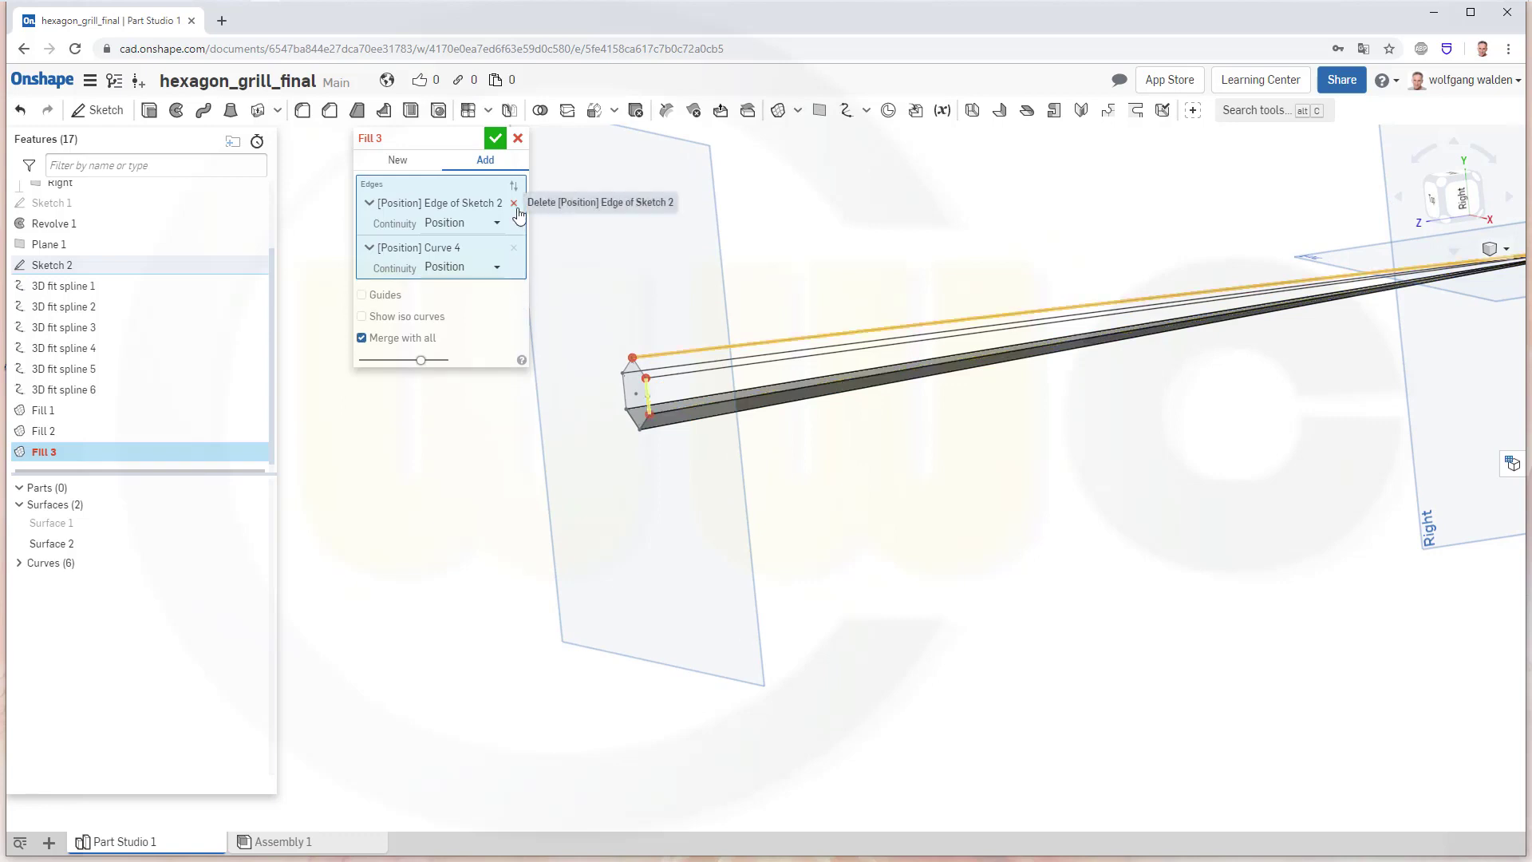
left_click(513, 248)
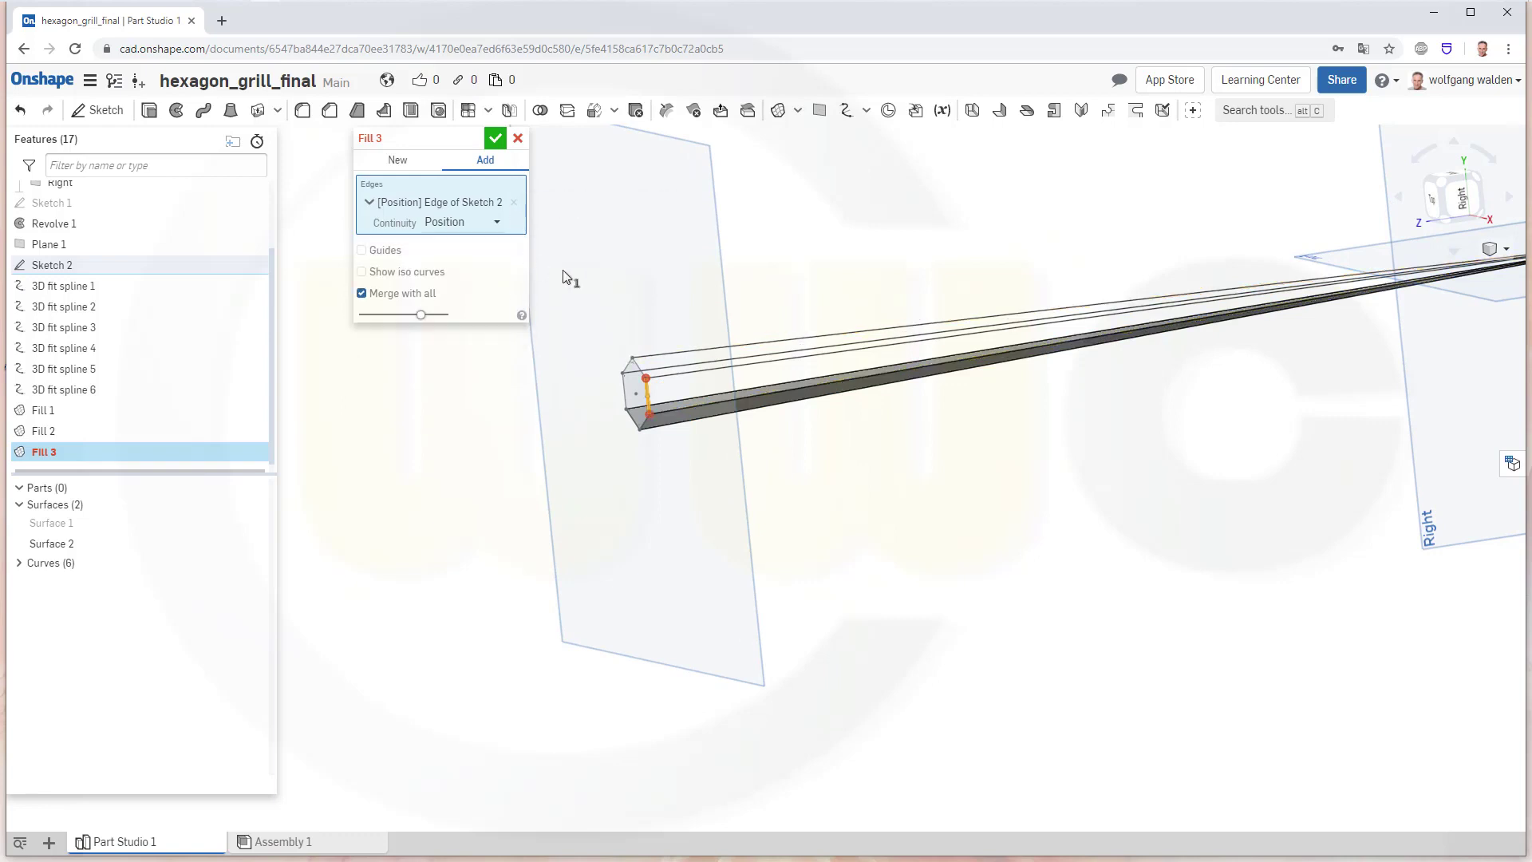
left_click(662, 375)
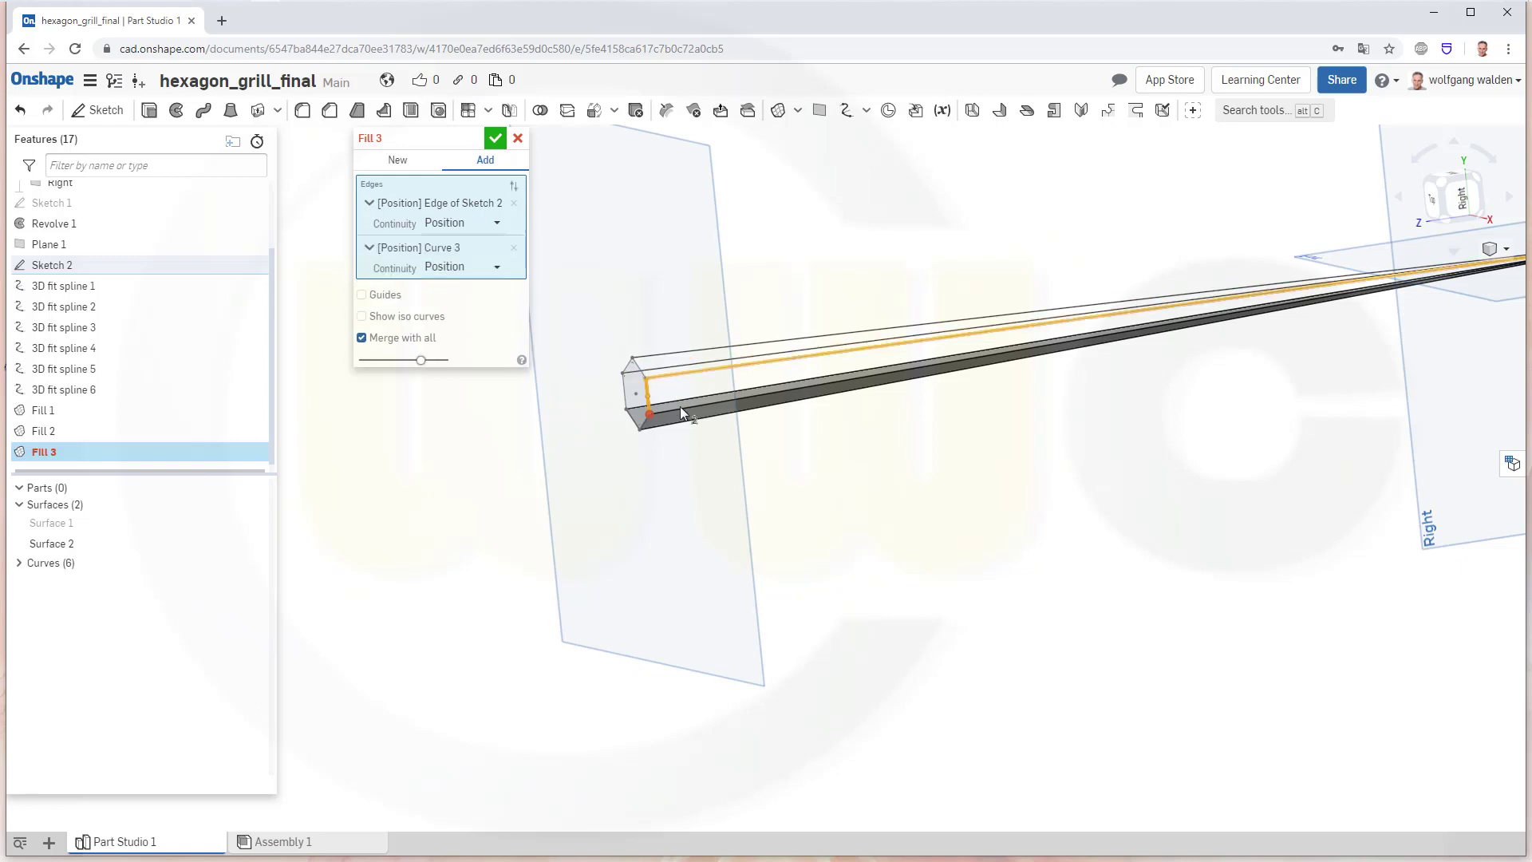
left_click(682, 408)
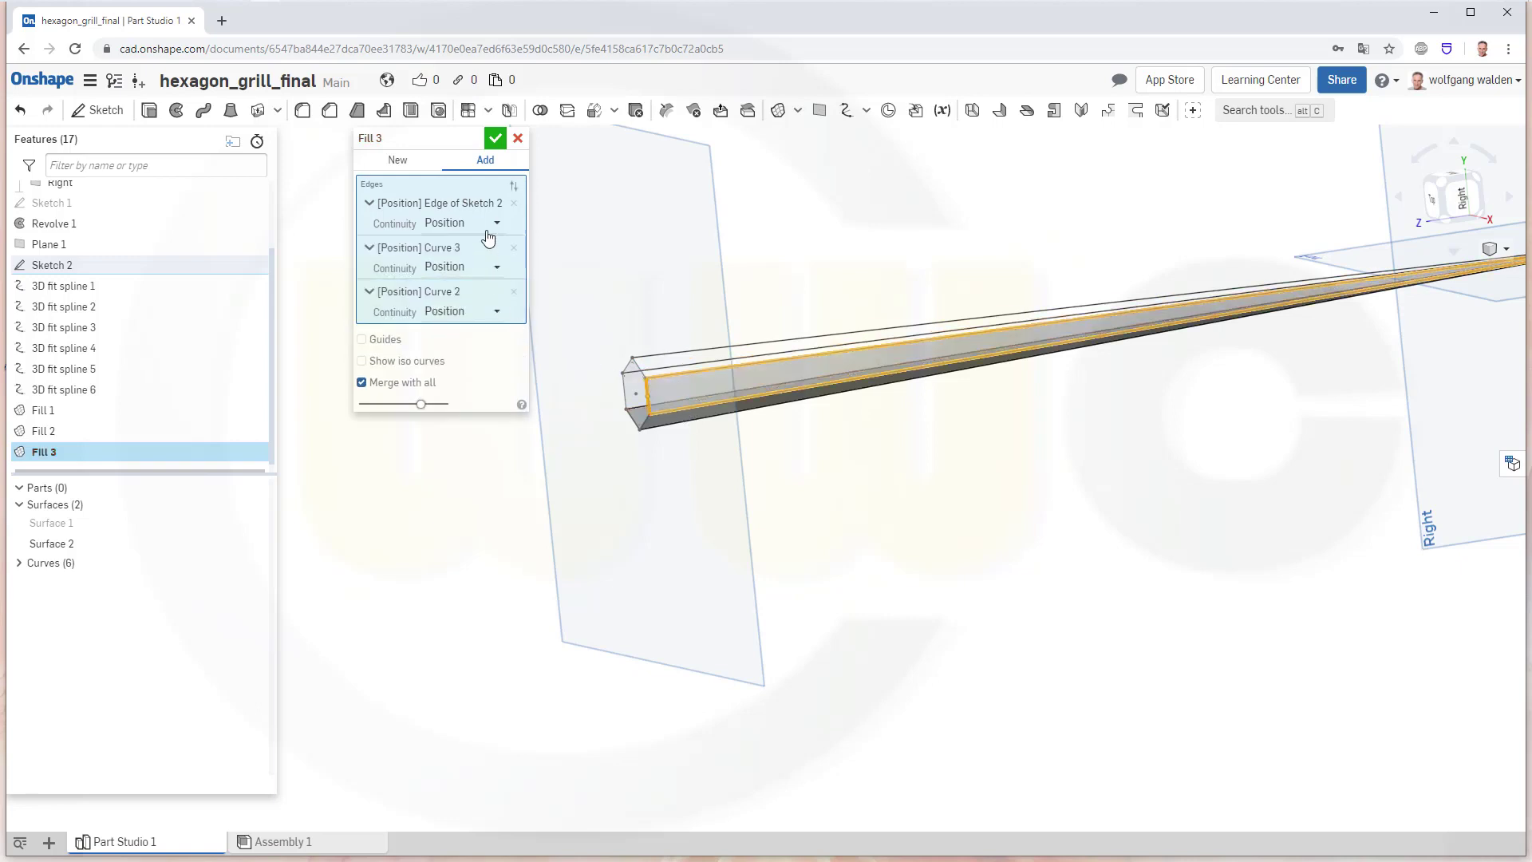
left_click(495, 142)
Add a fourth Fill surface bounded by Curve 3, the adjoining hexagon edge and Curve 4, merged with all
right_click_drag(773, 322, 860, 318)
scroll(860, 318, "up", 3)
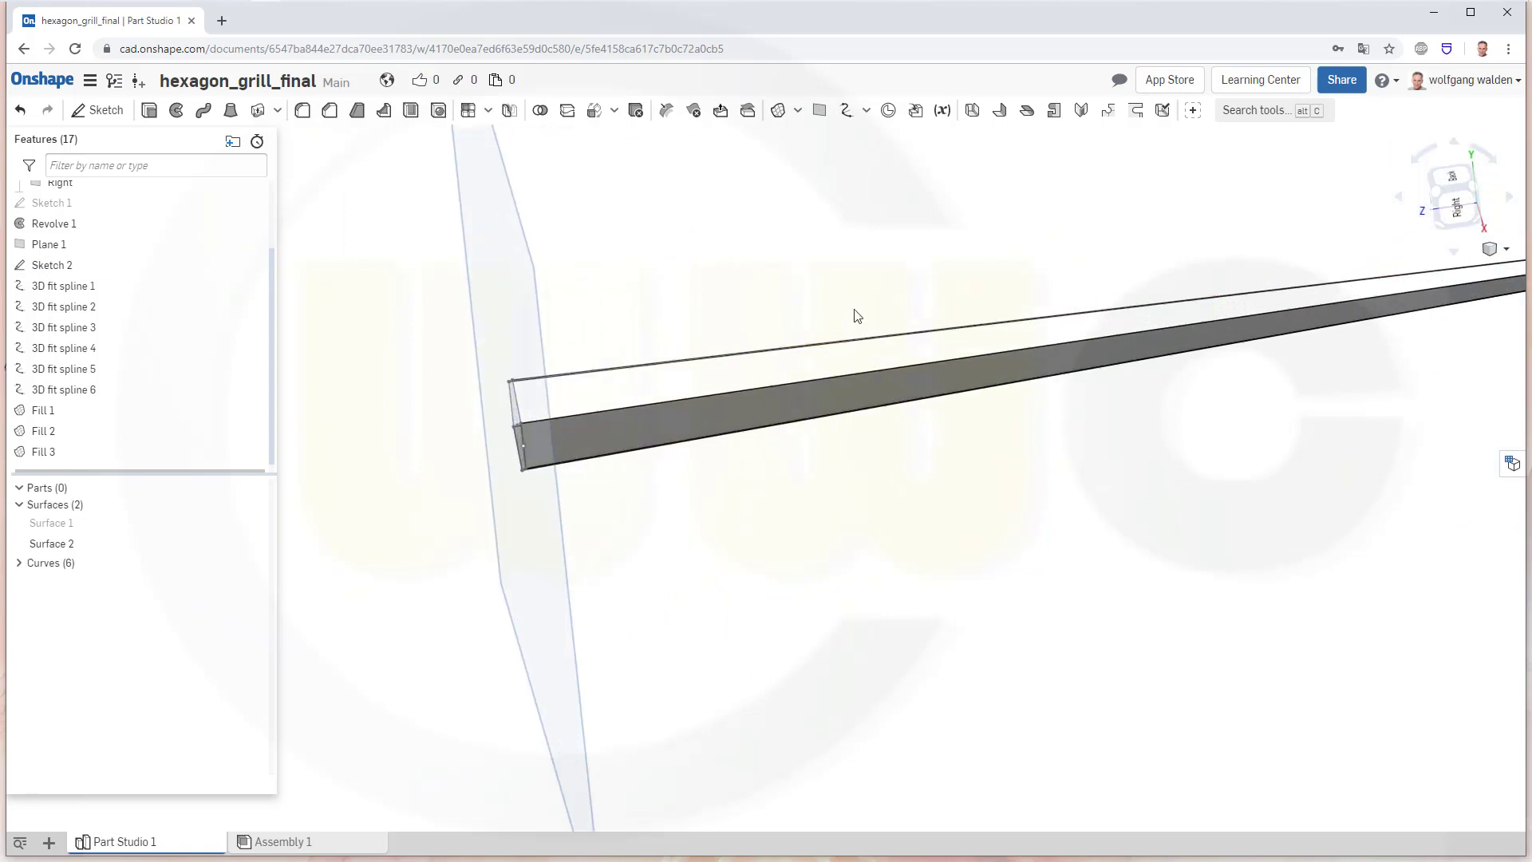
left_click(779, 111)
left_click(487, 159)
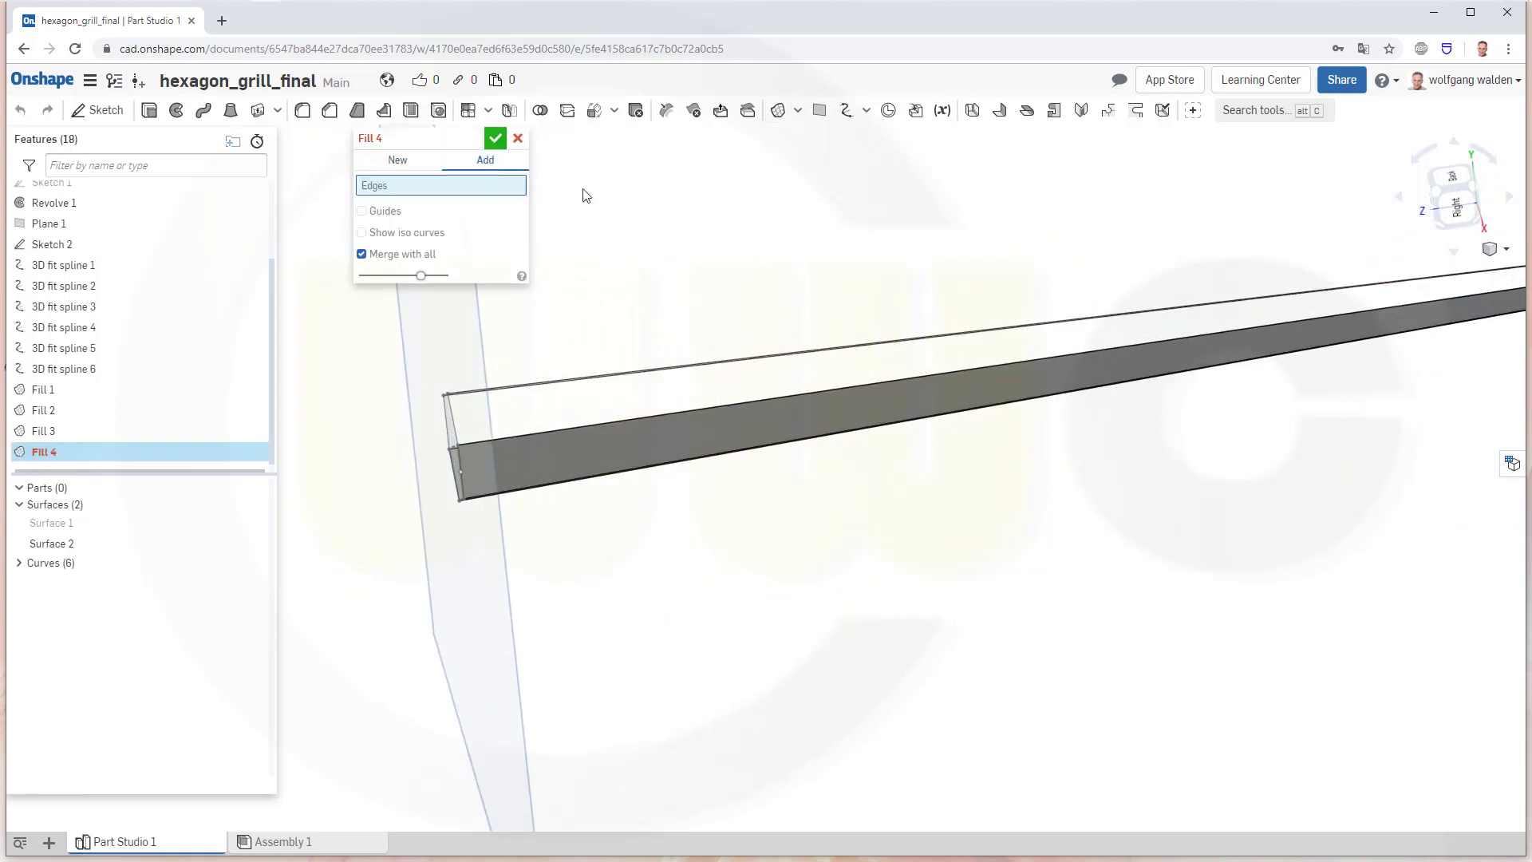
left_click(485, 439)
left_click(453, 425)
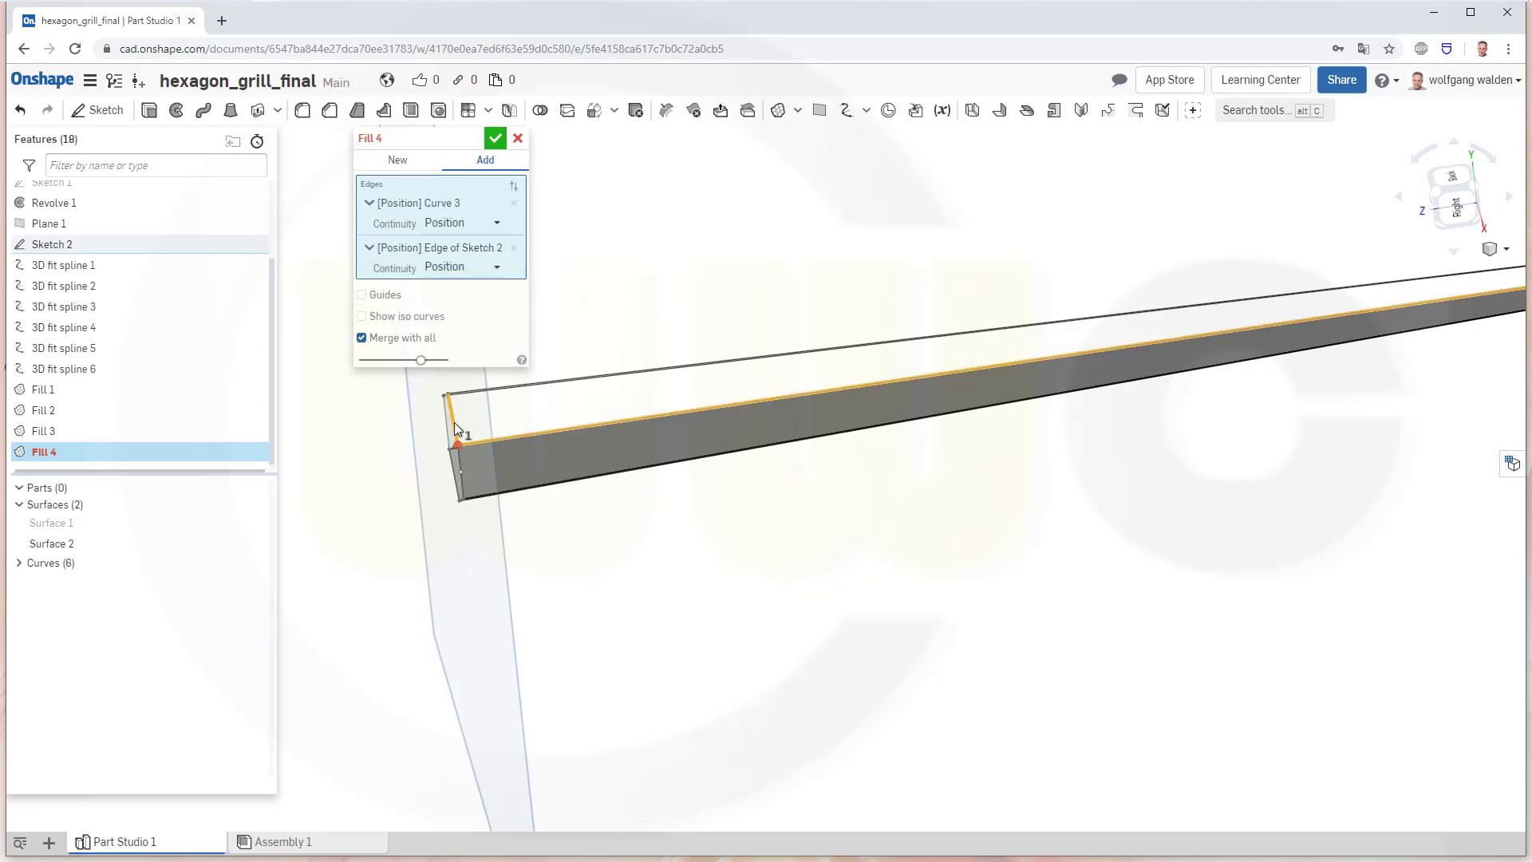
right_click_drag(567, 423, 504, 403)
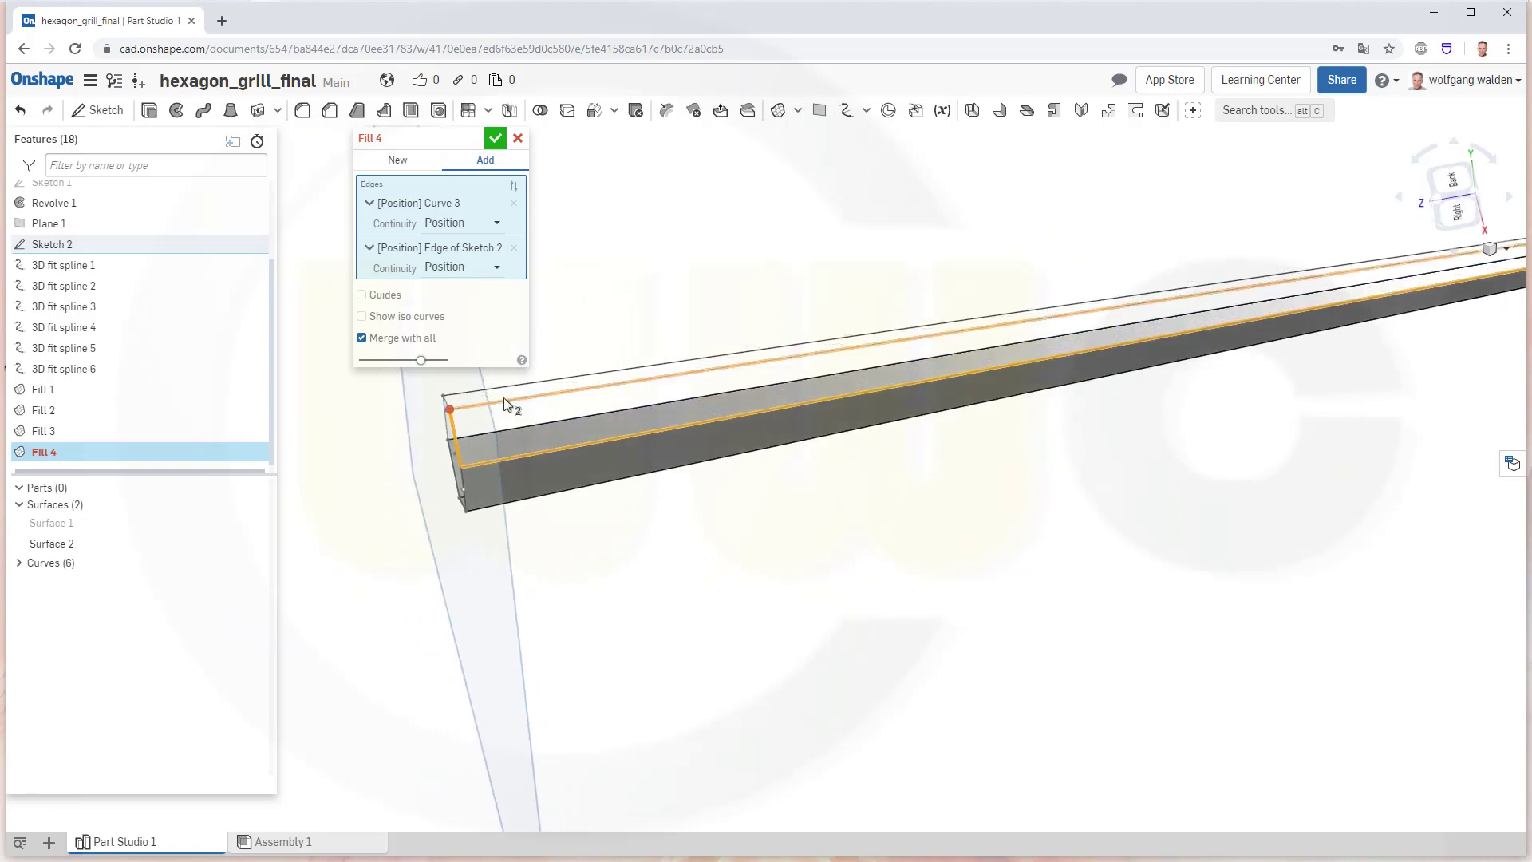
left_click(504, 399)
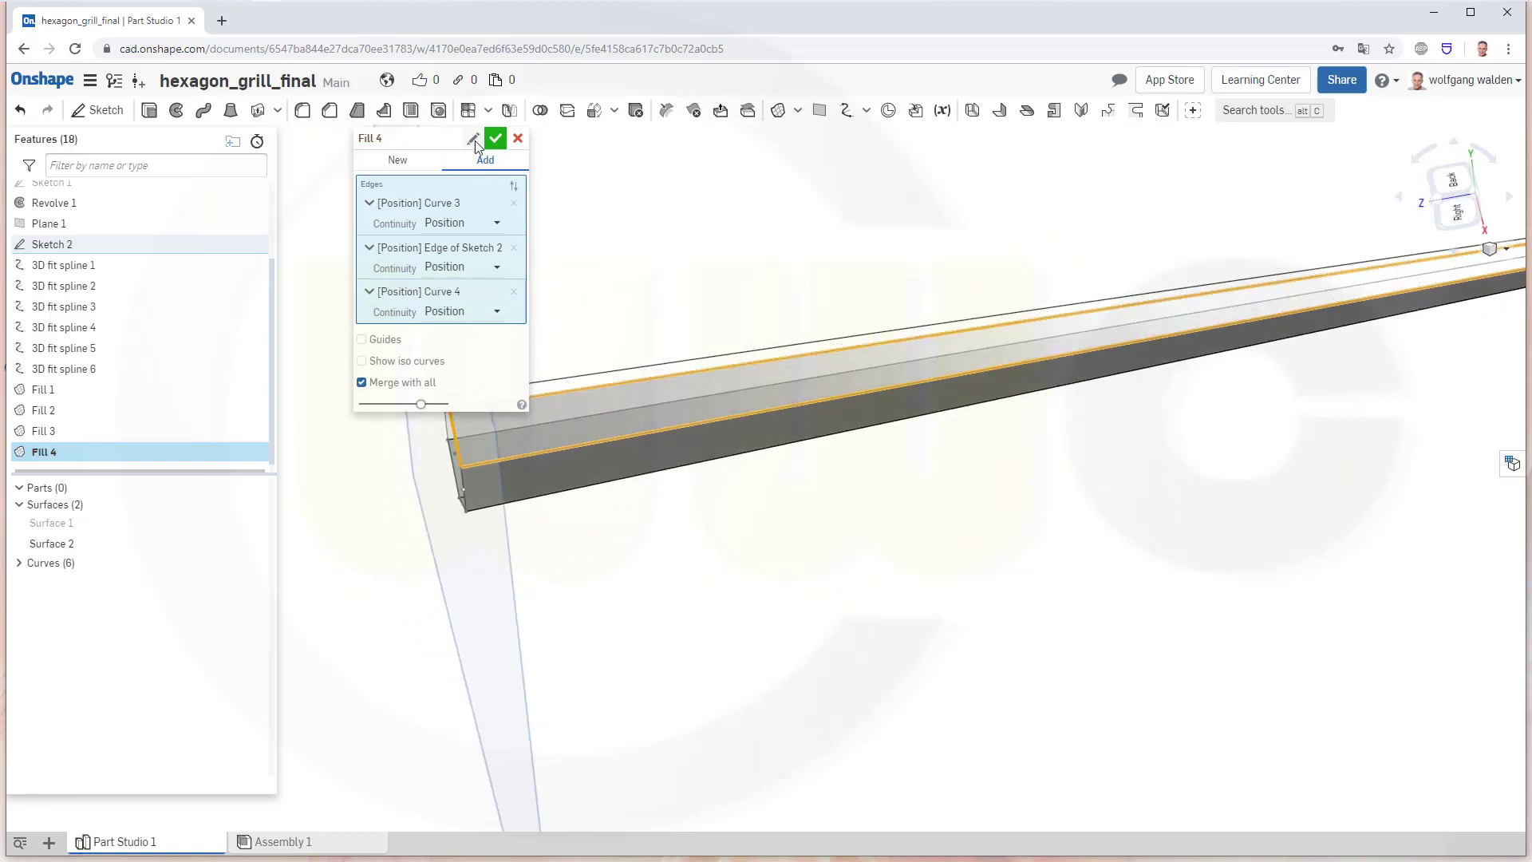
left_click(495, 141)
Add a fifth Fill surface bounded by Curve 4, the adjoining hexagon edge and Curve 5, merged with all
right_click_drag(701, 247, 715, 328)
left_click(779, 110)
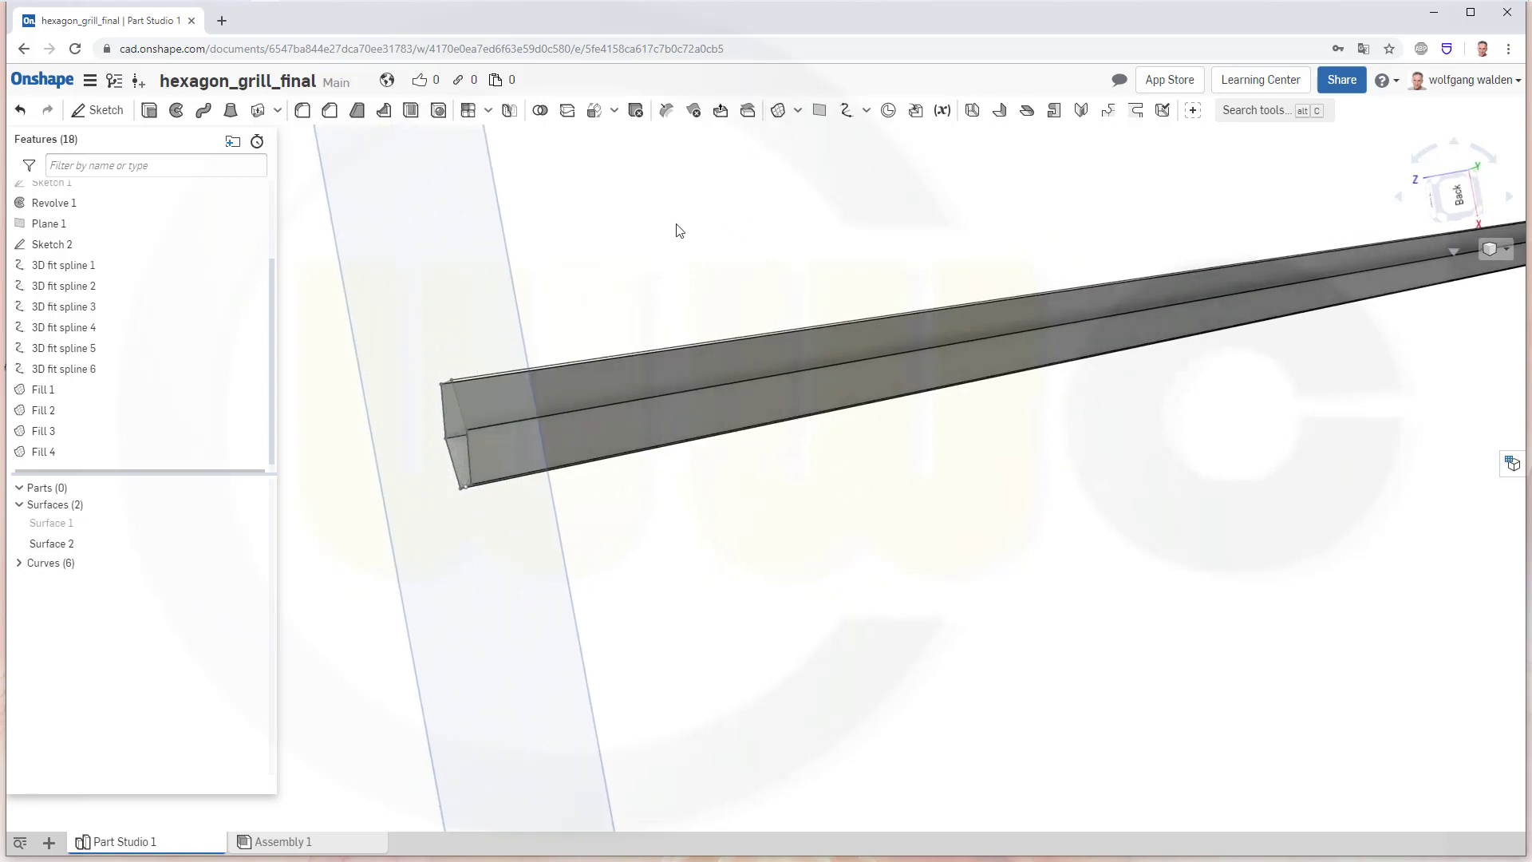
right_click_drag(588, 250, 592, 267)
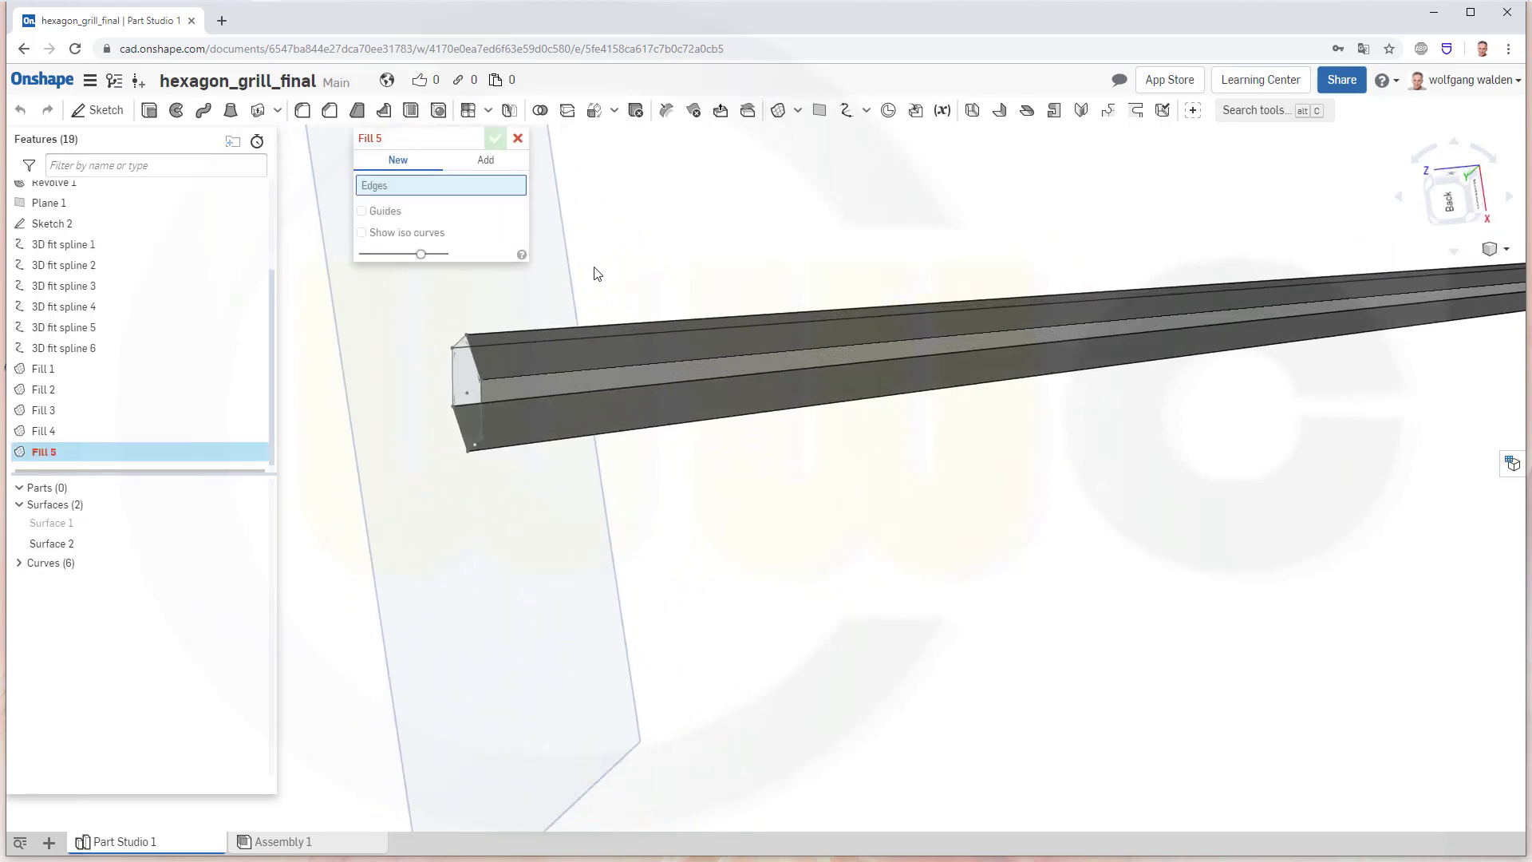
left_click(491, 400)
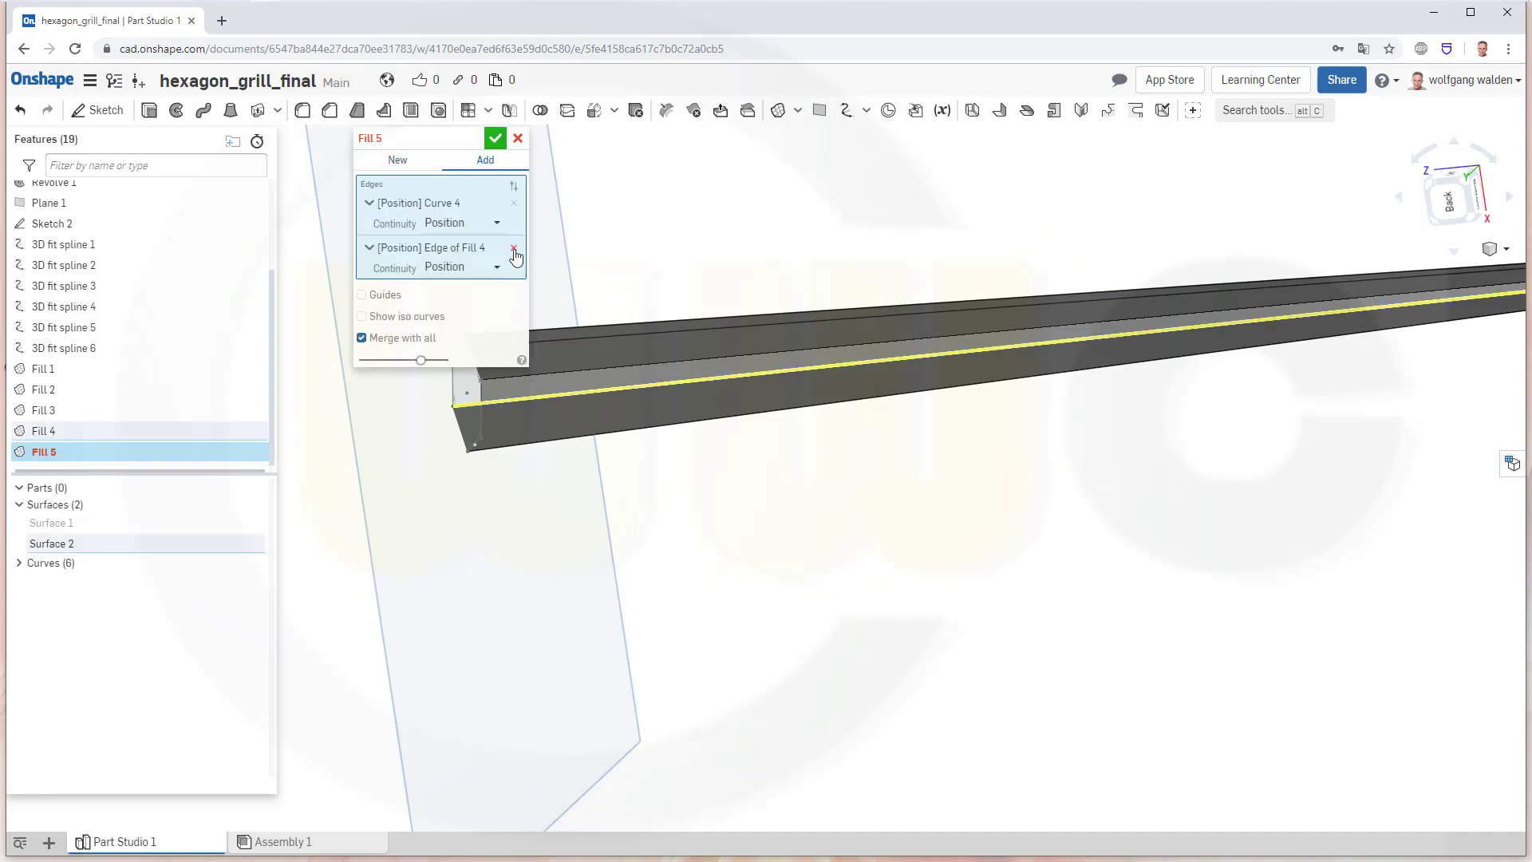
left_click(513, 248)
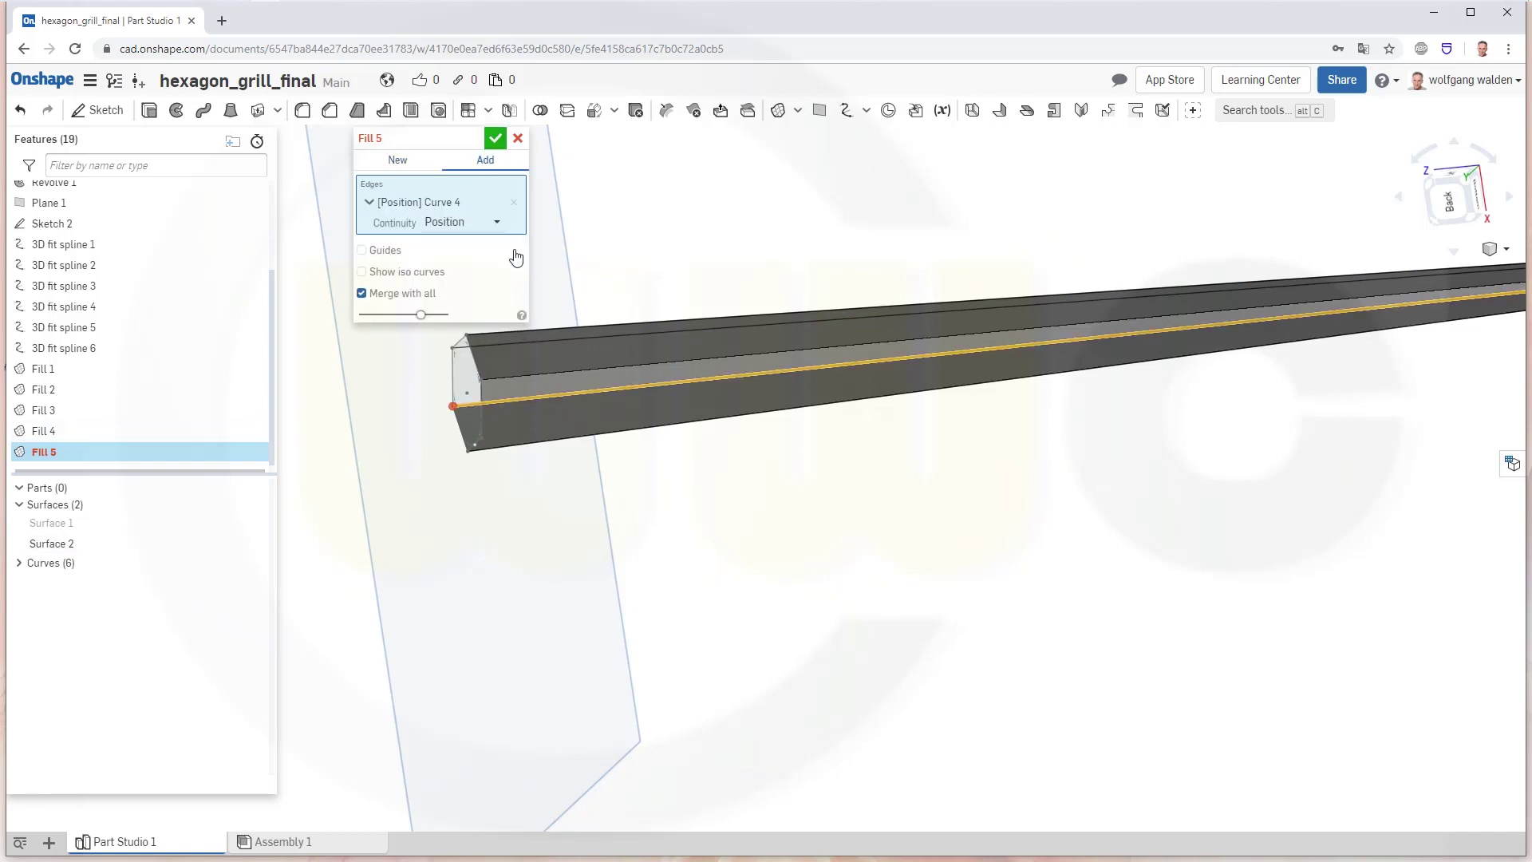
left_click(456, 377)
left_click(571, 338)
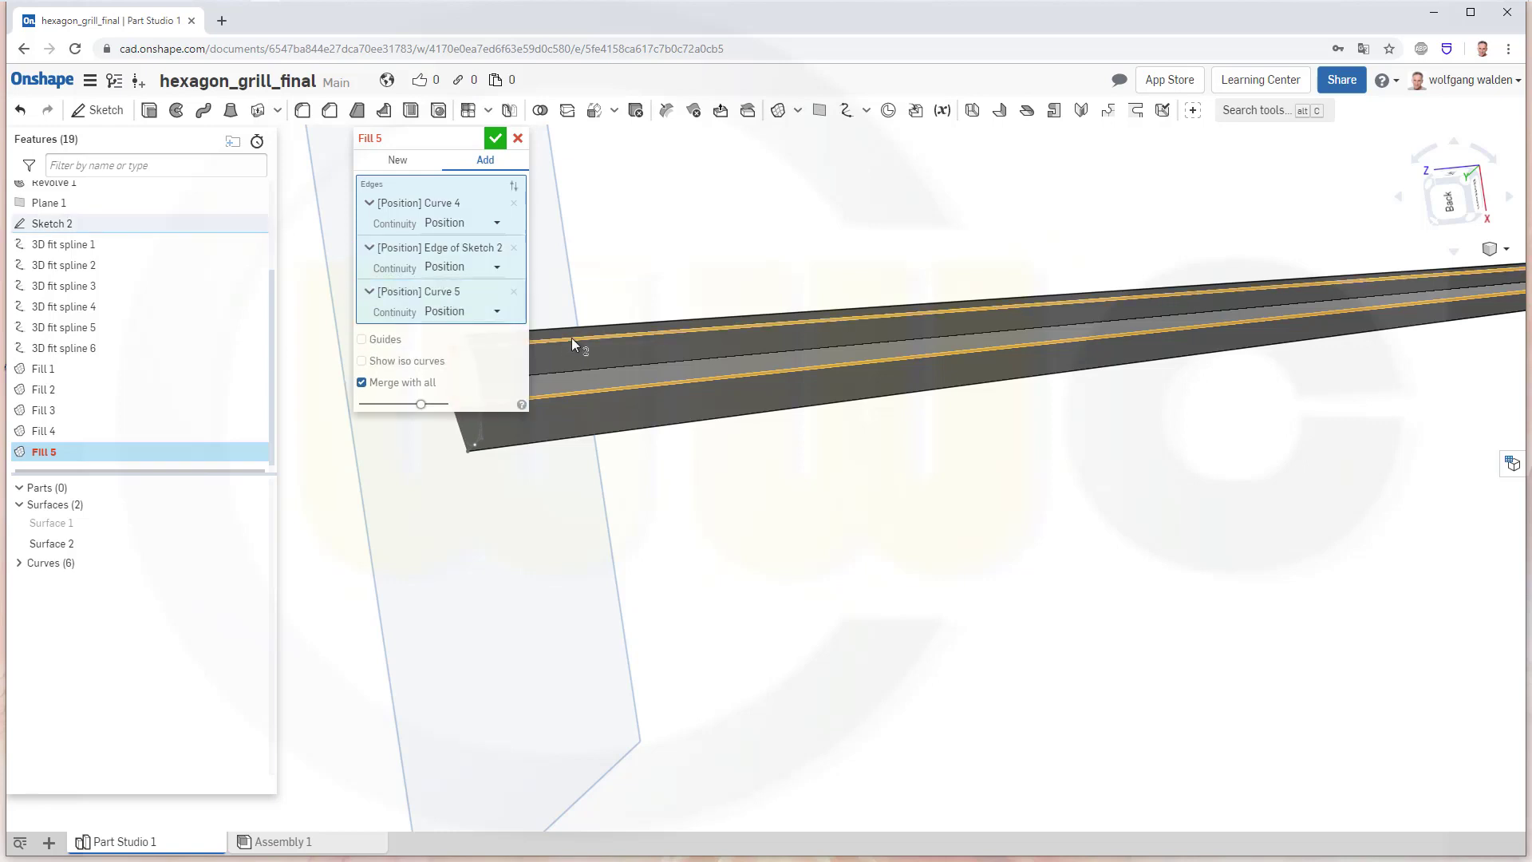
left_click(495, 138)
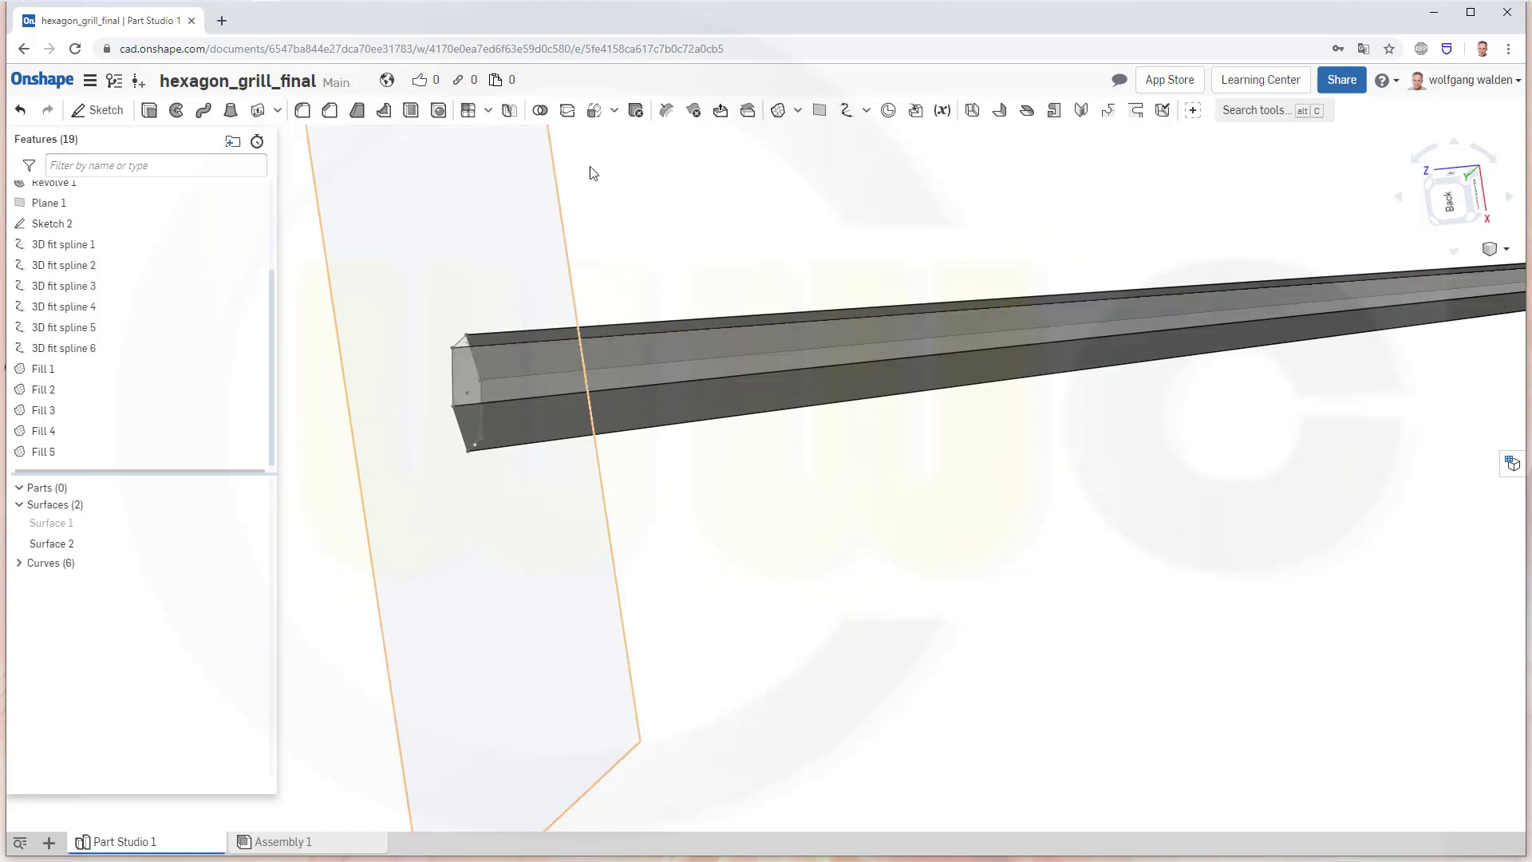
Close the last open side with a Fill surface bounded by the remaining hexagon edge, Curve 5 and Curve 6, merged with all
right_click_drag(593, 173, 638, 264)
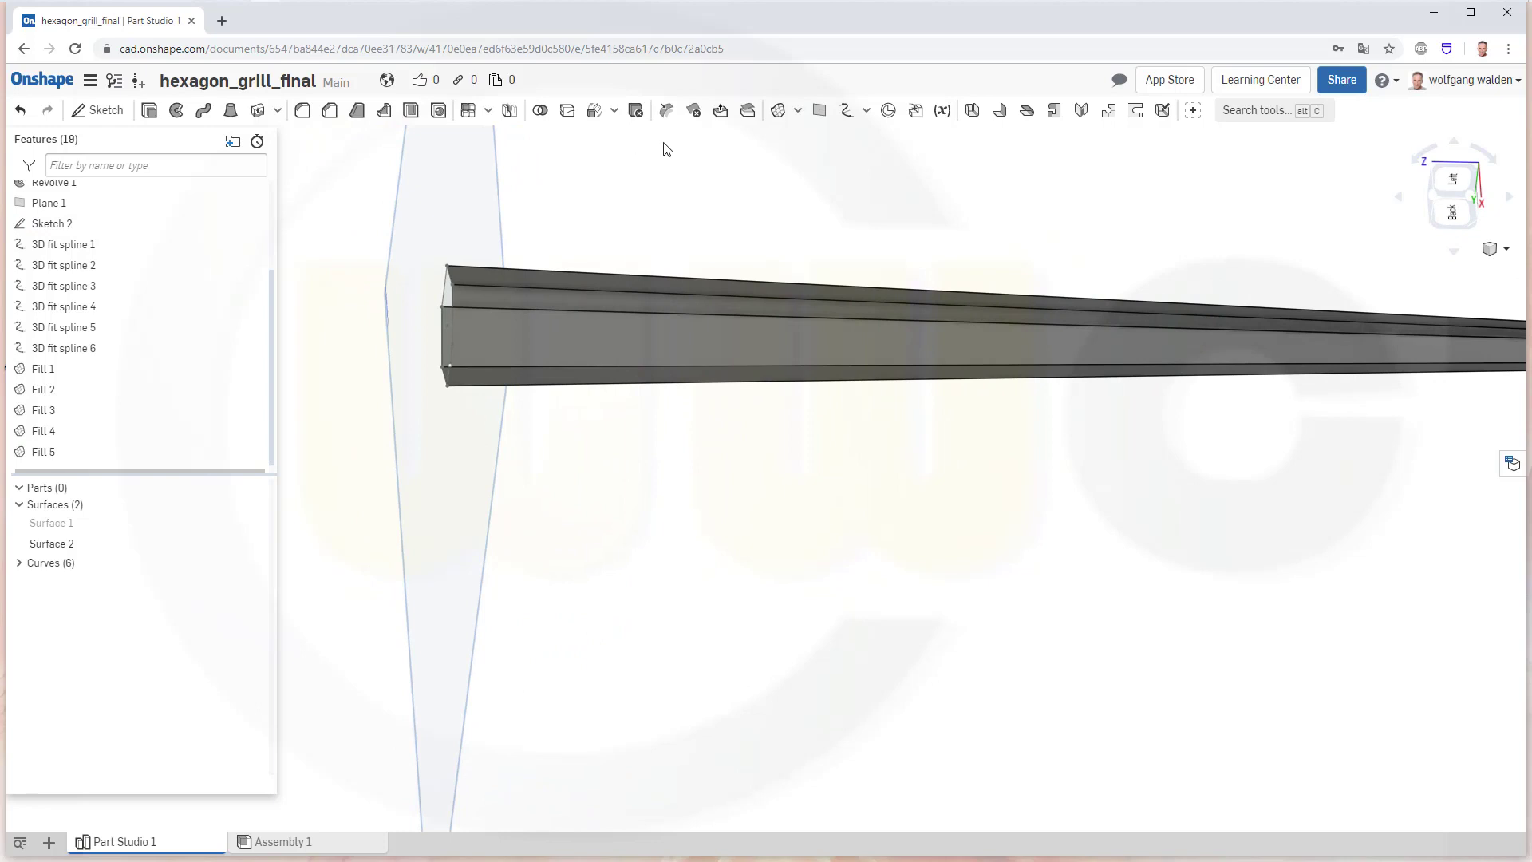
left_click(778, 111)
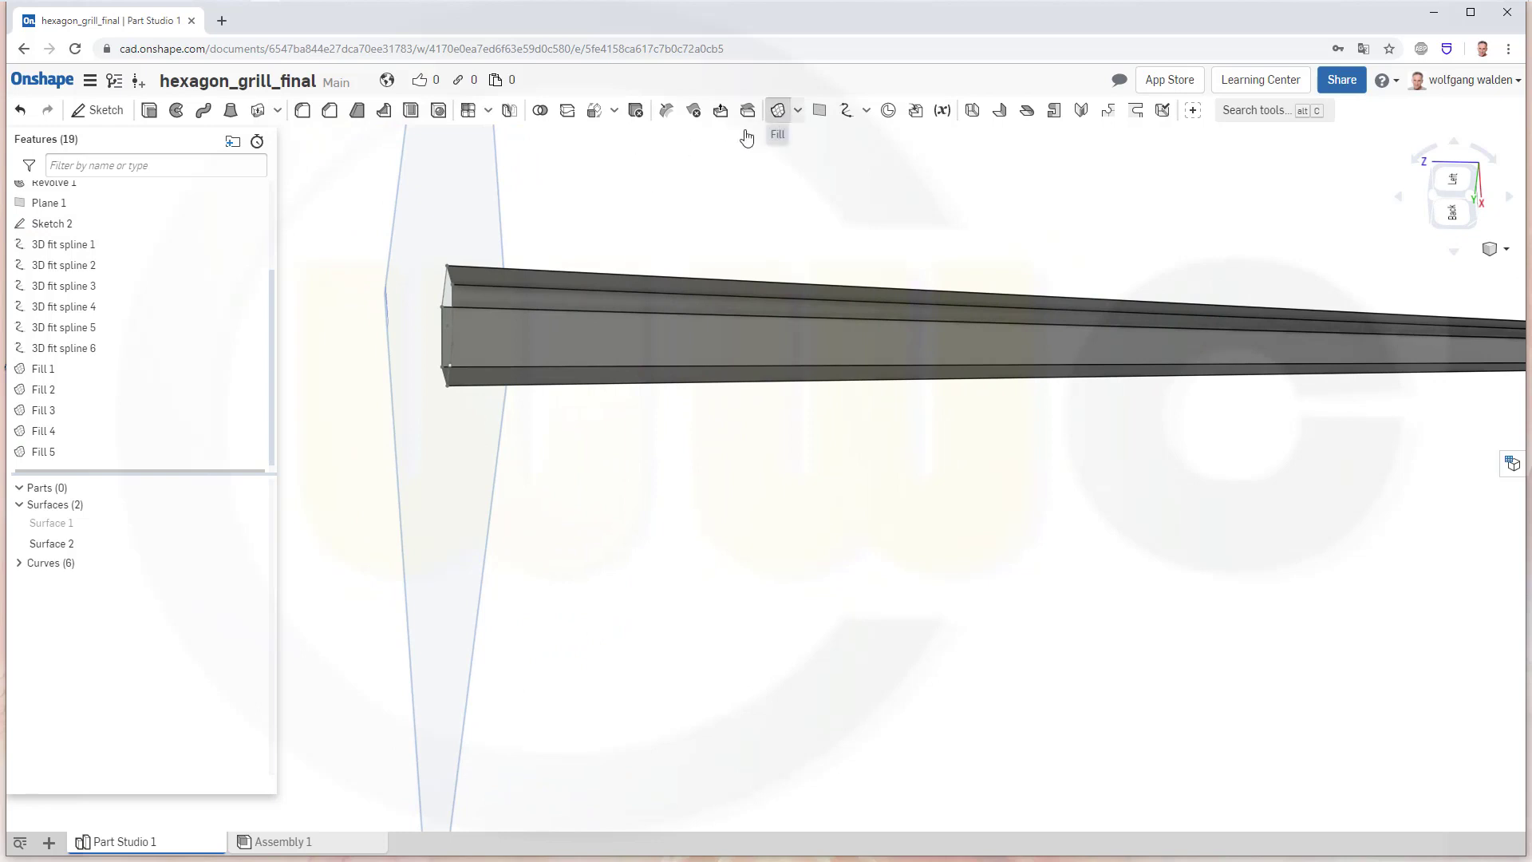
left_click(443, 290)
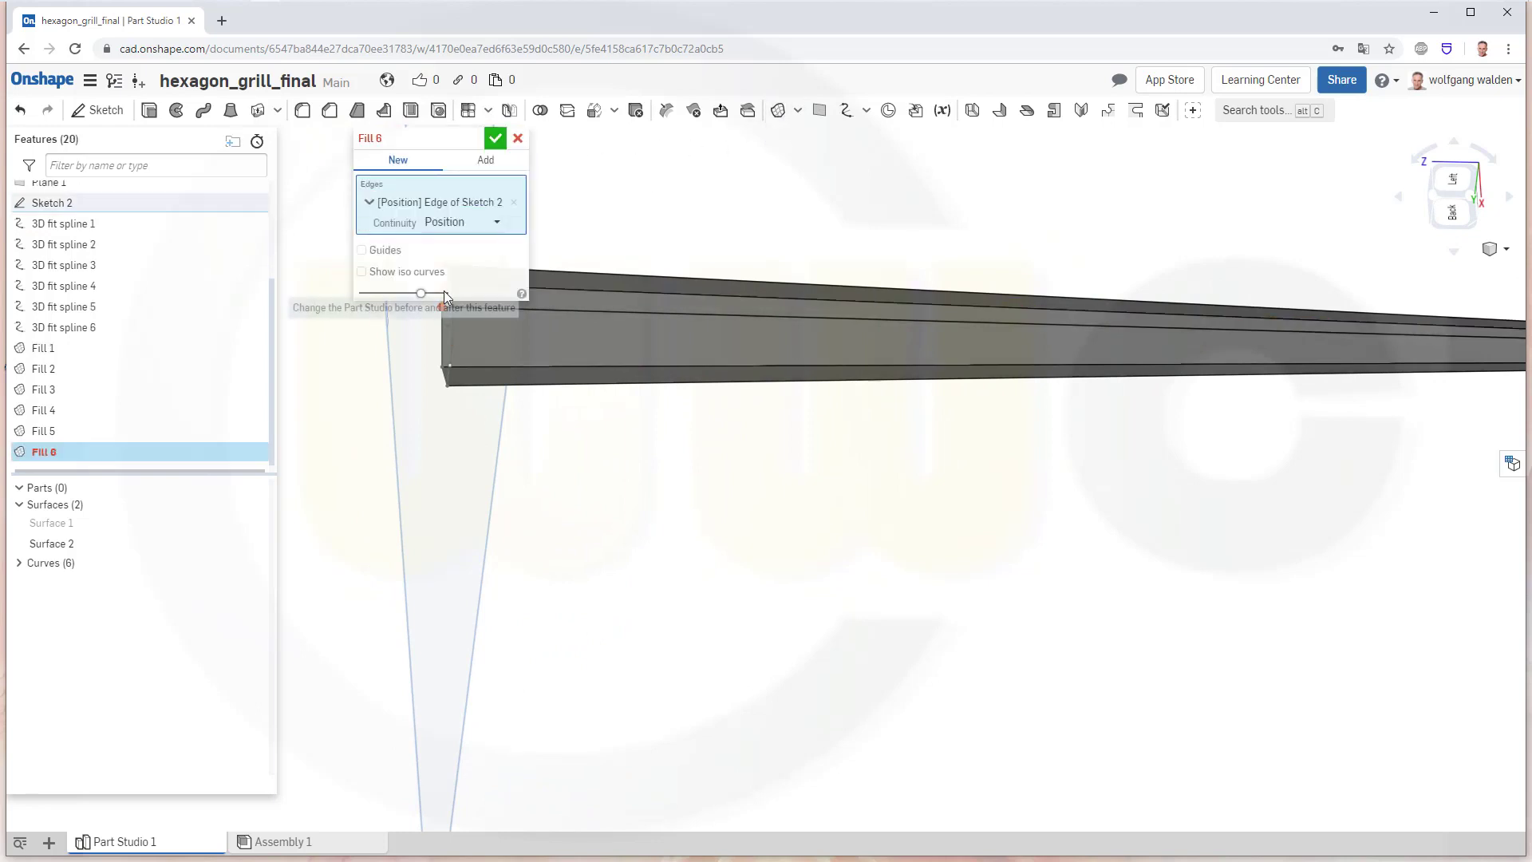
left_click(547, 312)
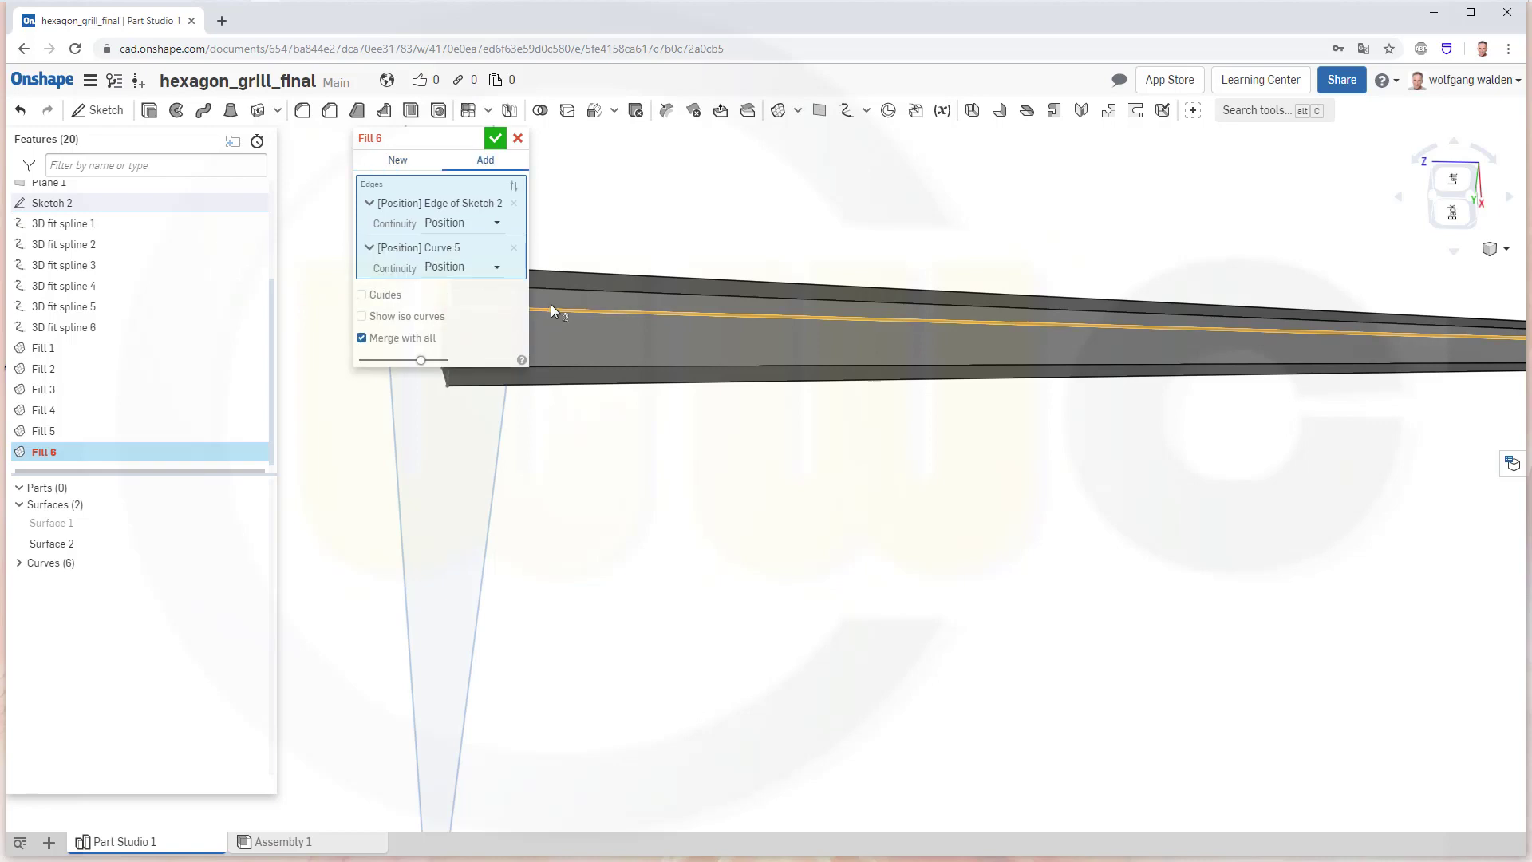
left_click(578, 292)
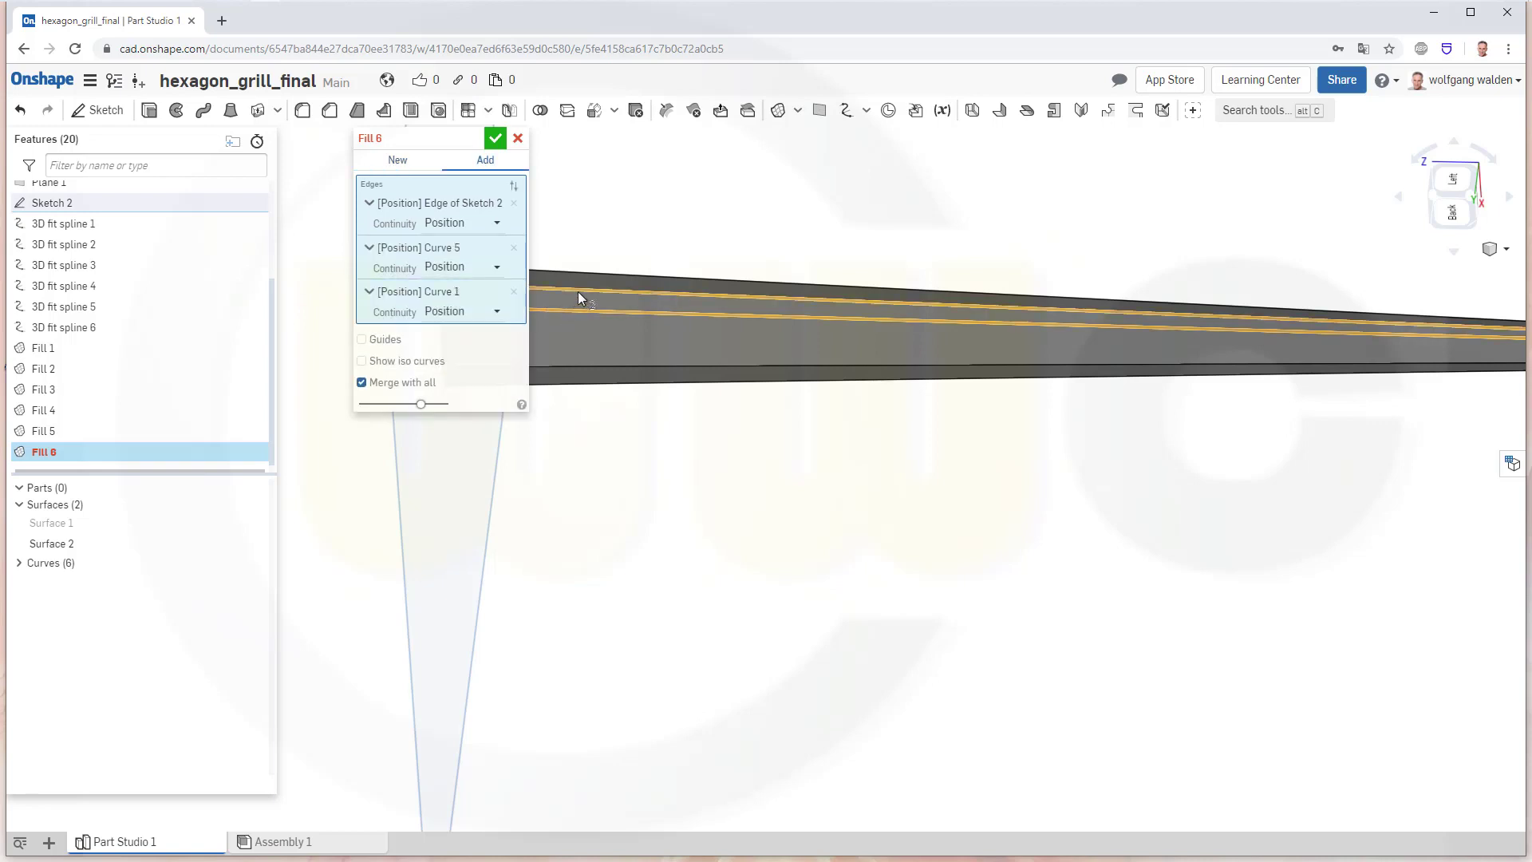
right_click_drag(680, 260, 655, 312)
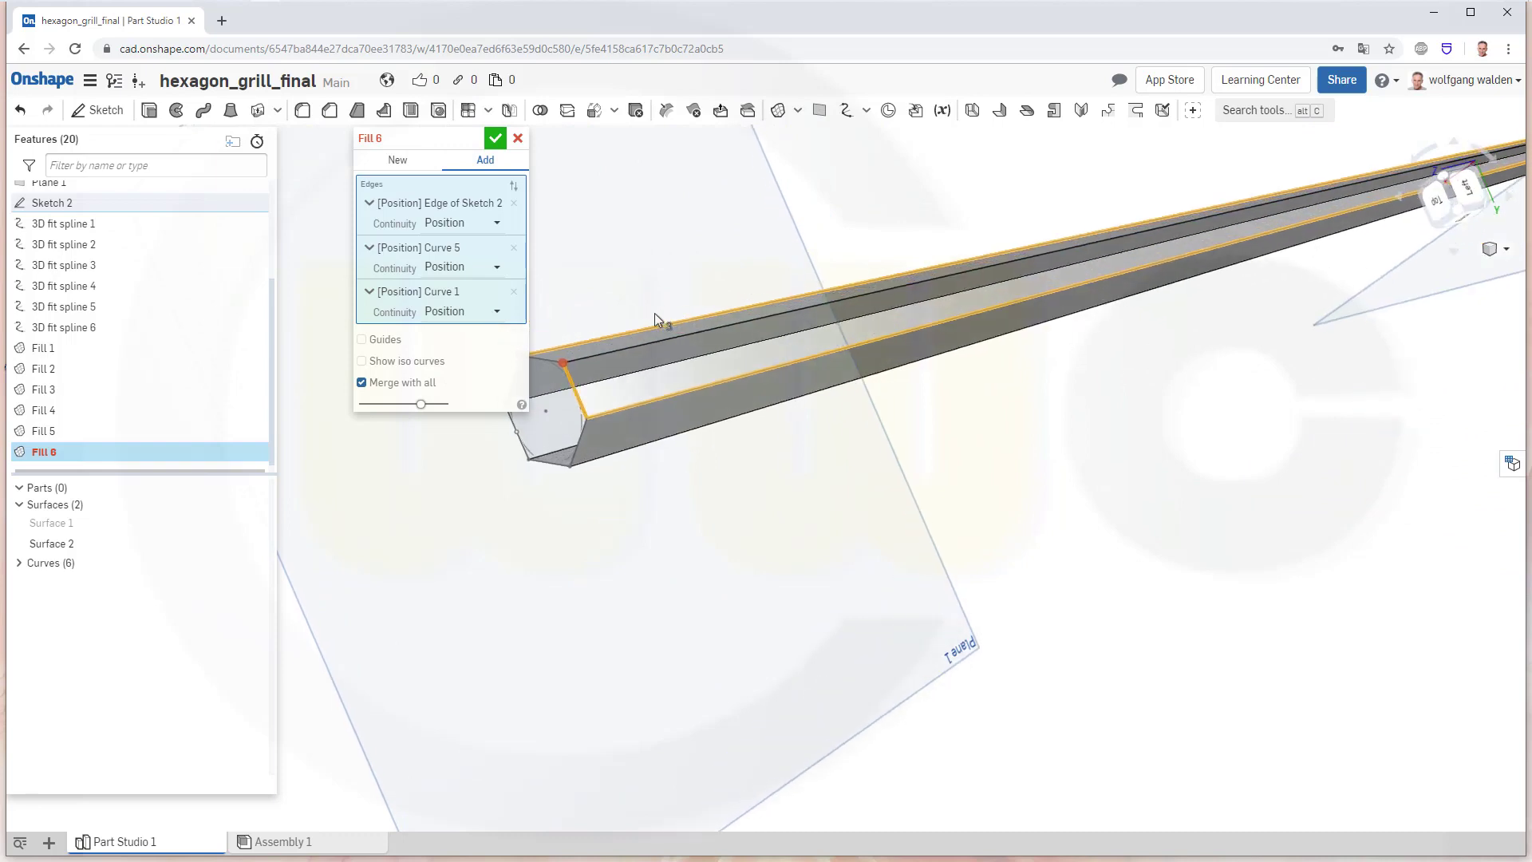
left_click(513, 291)
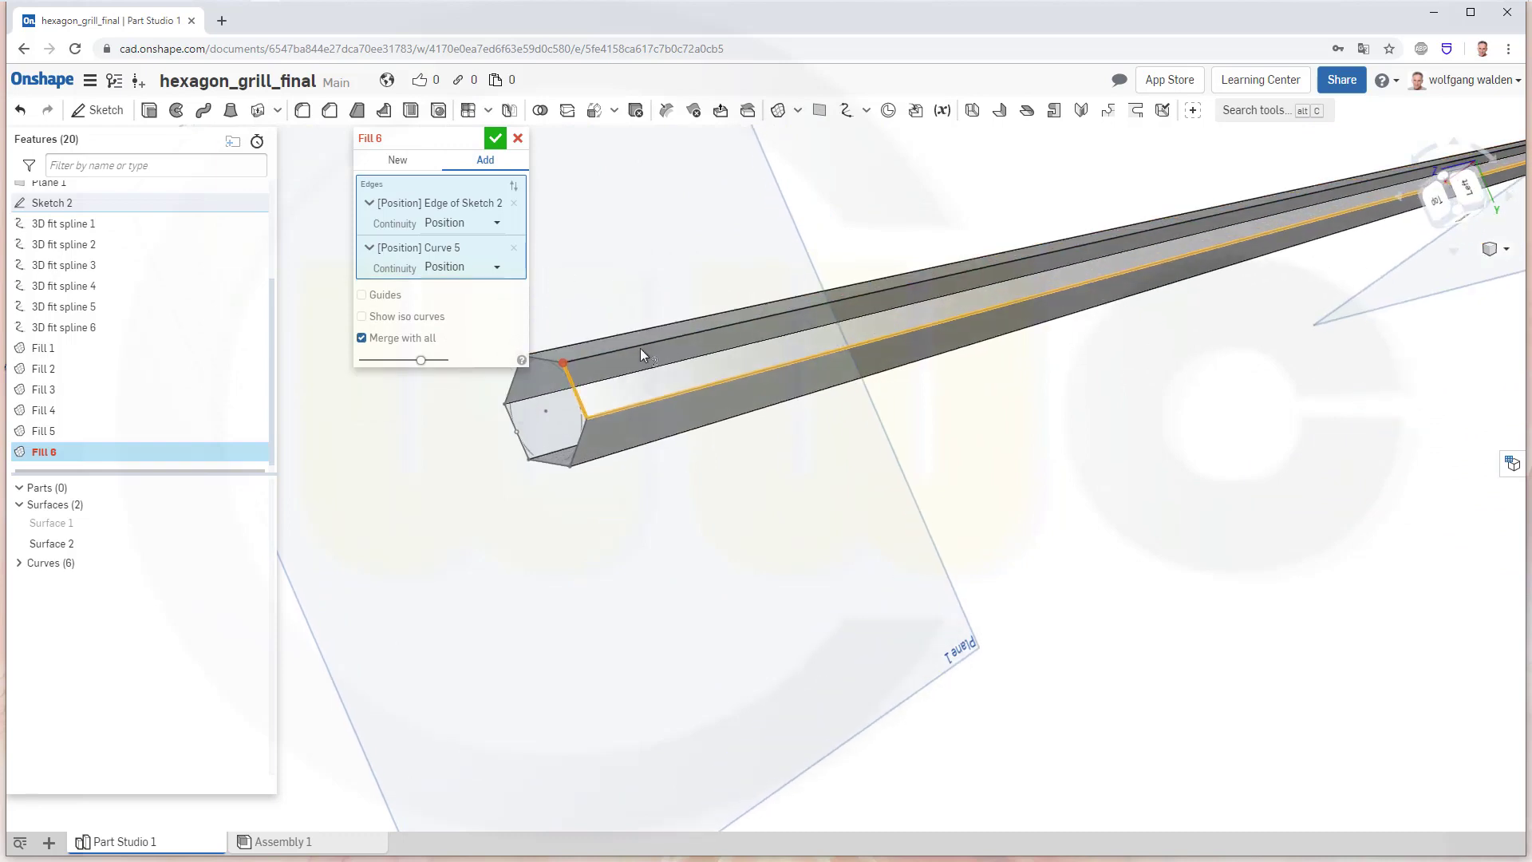
left_click(614, 350)
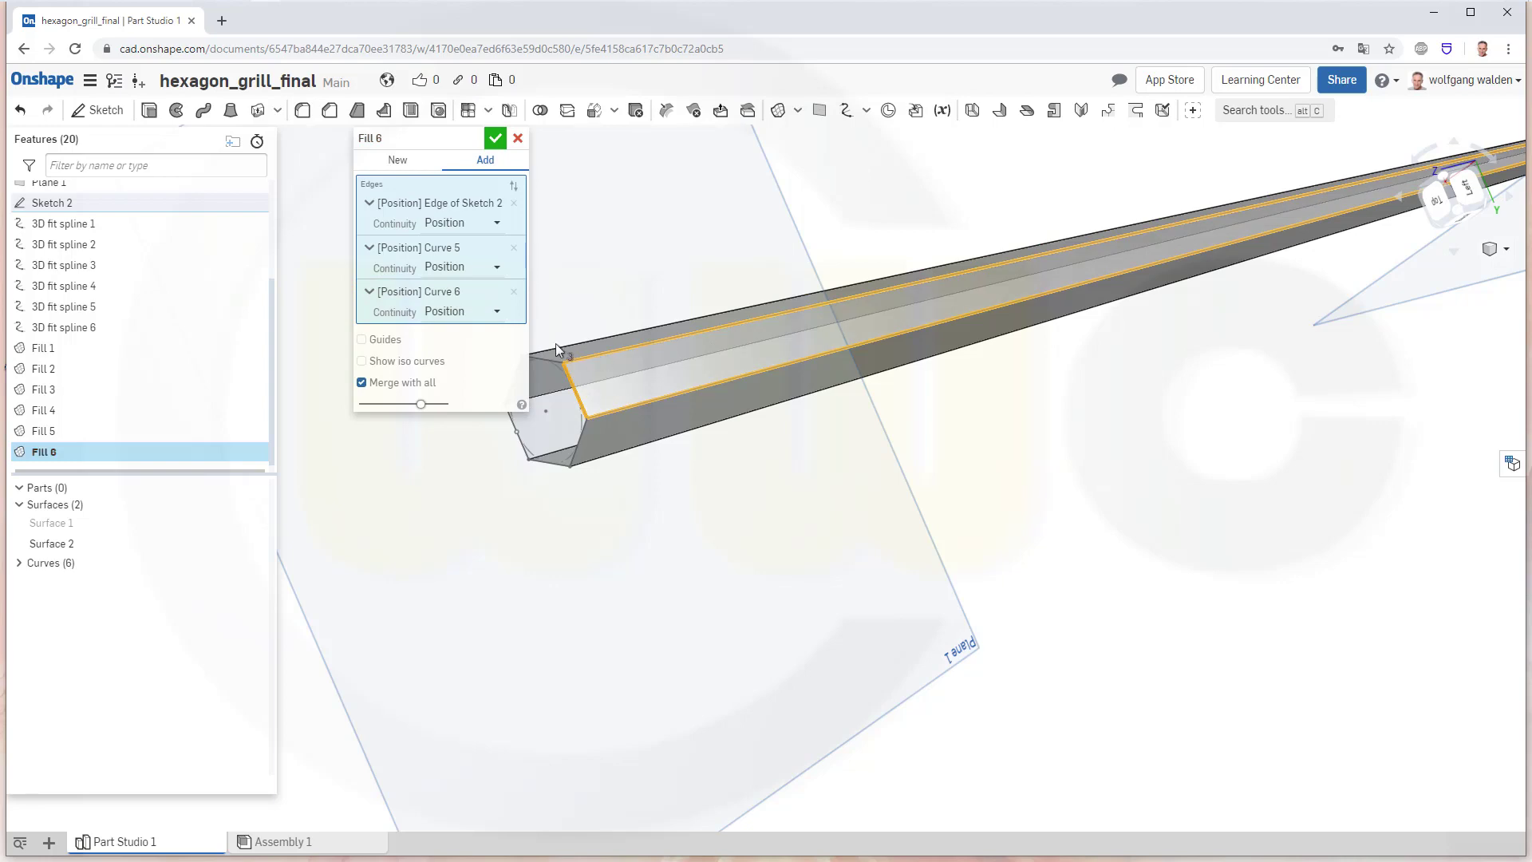
left_click(493, 140)
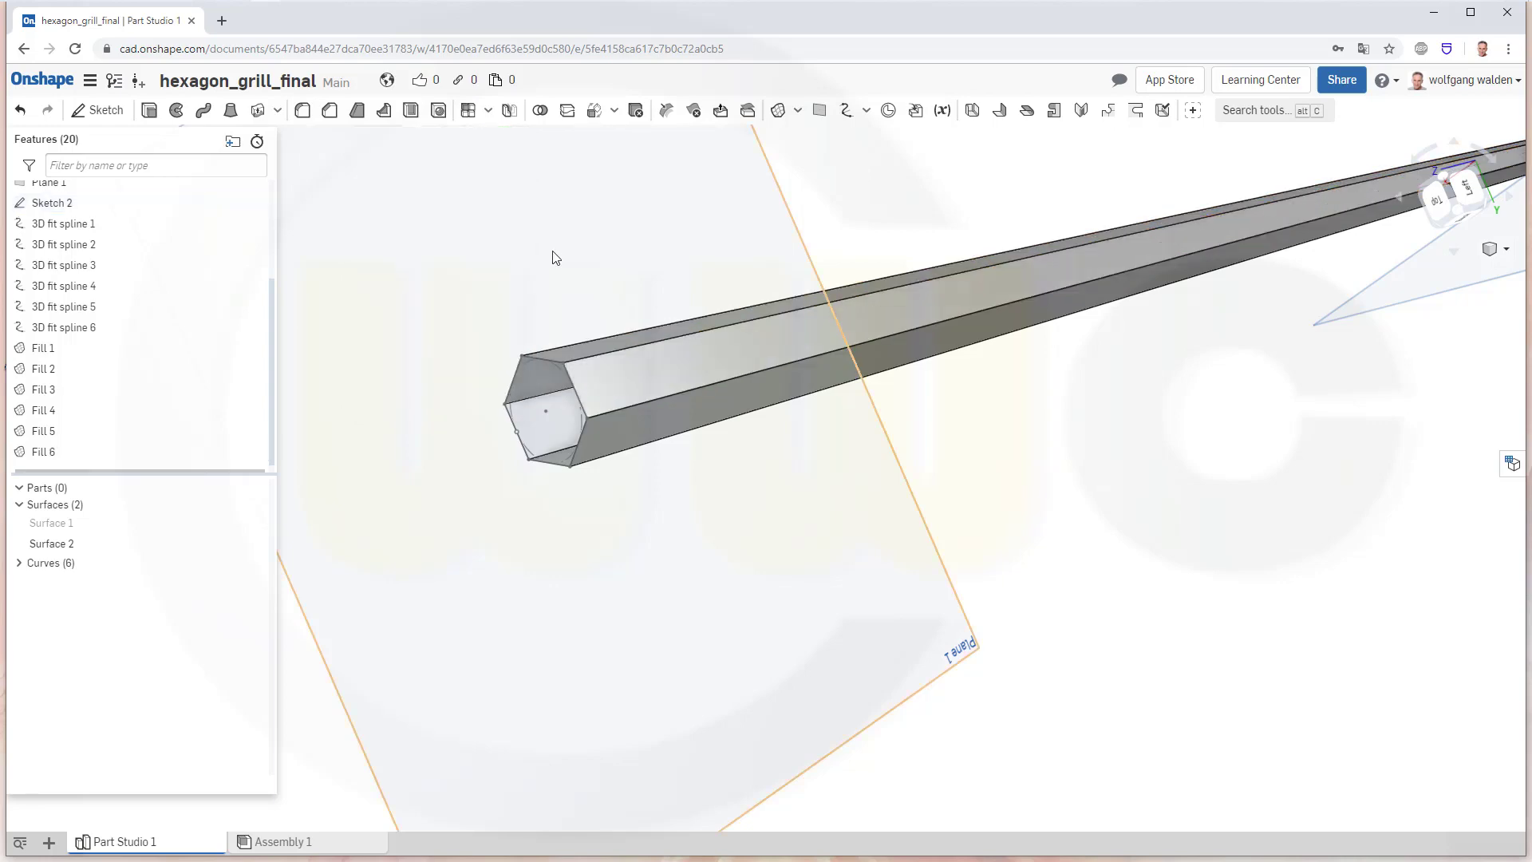
Show the hidden curved Surface 1
right_click_drag(567, 352, 506, 335)
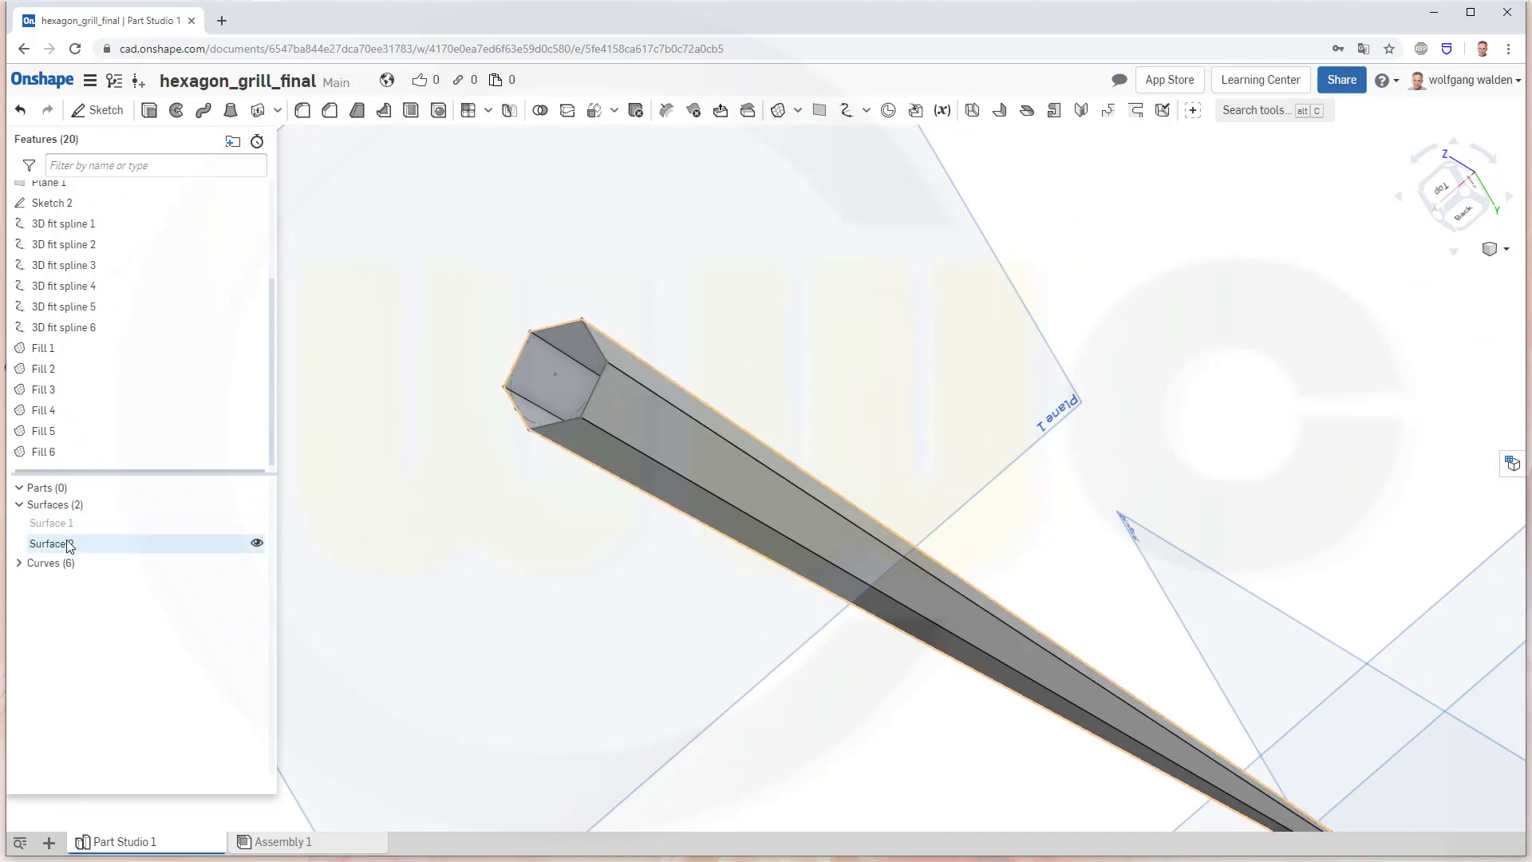
left_click(257, 522)
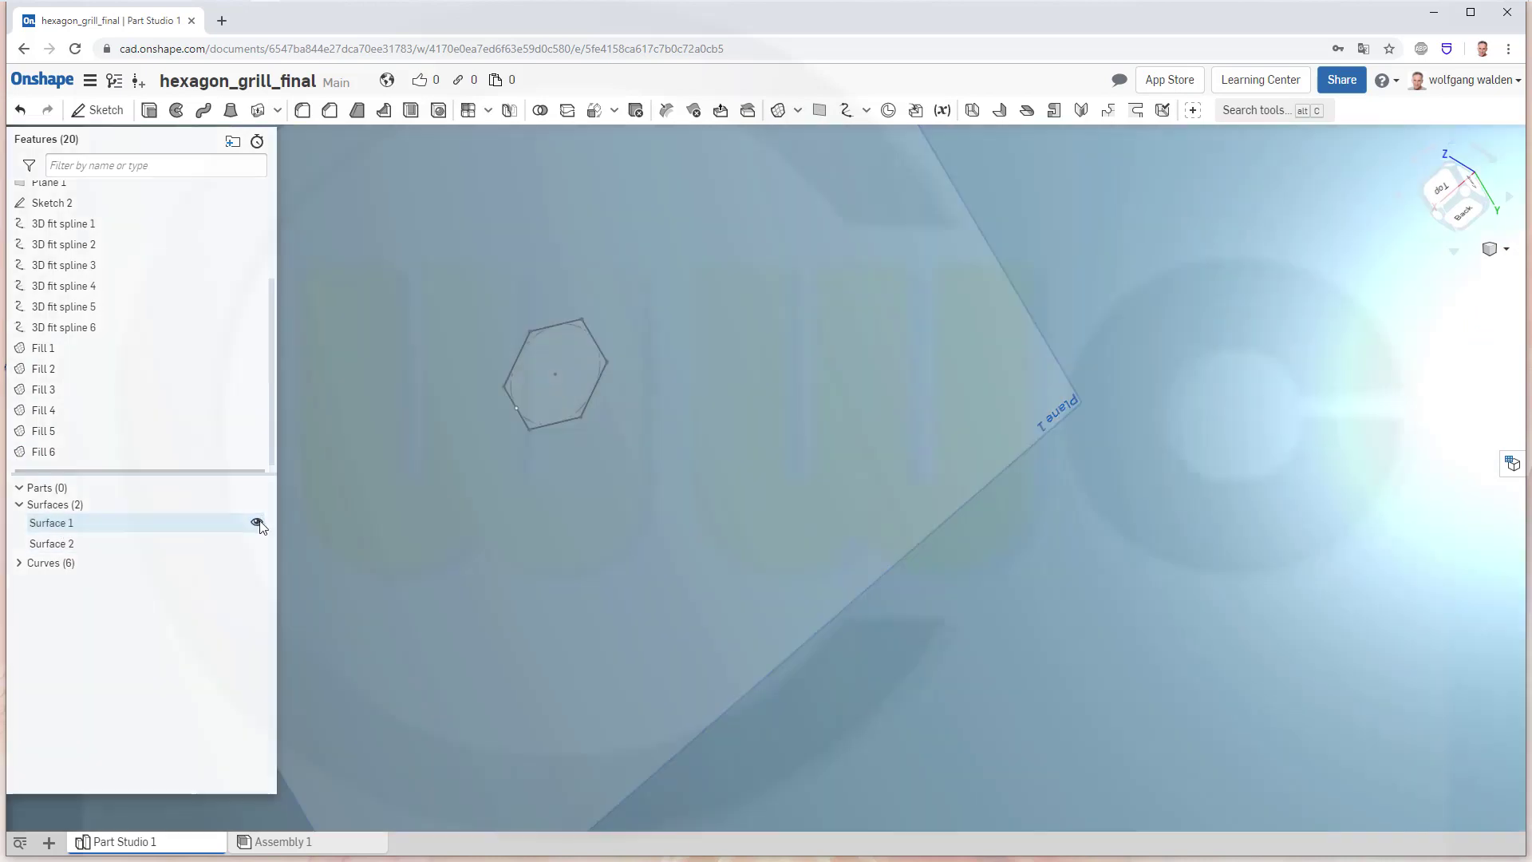
right_click_drag(472, 524, 687, 512)
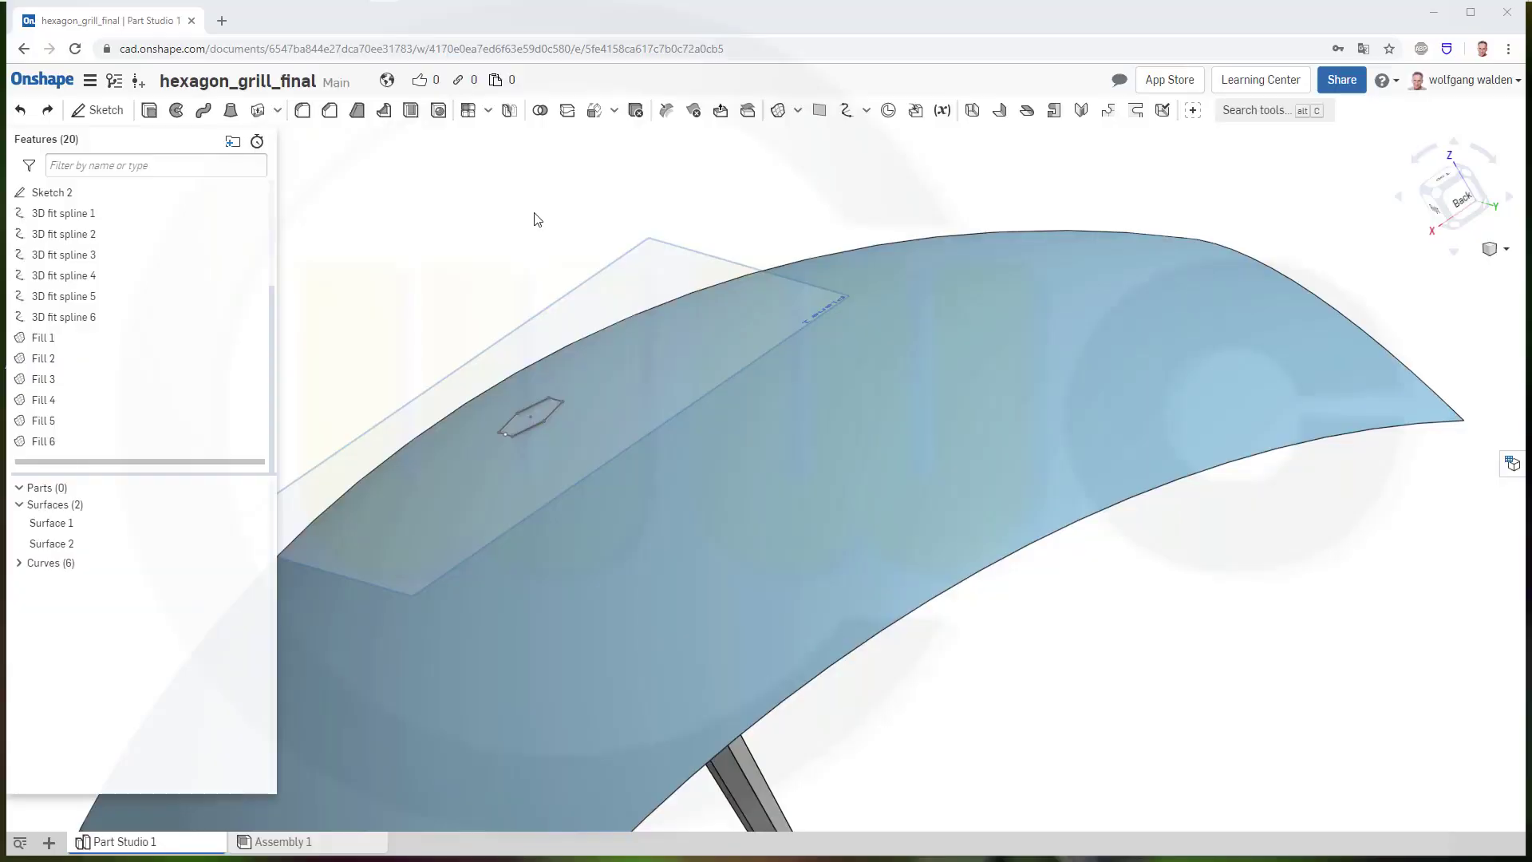
Split Surface 1 using the tapered hexagonal Surface 2 as the splitting entity, without keeping the tool
left_click(567, 111)
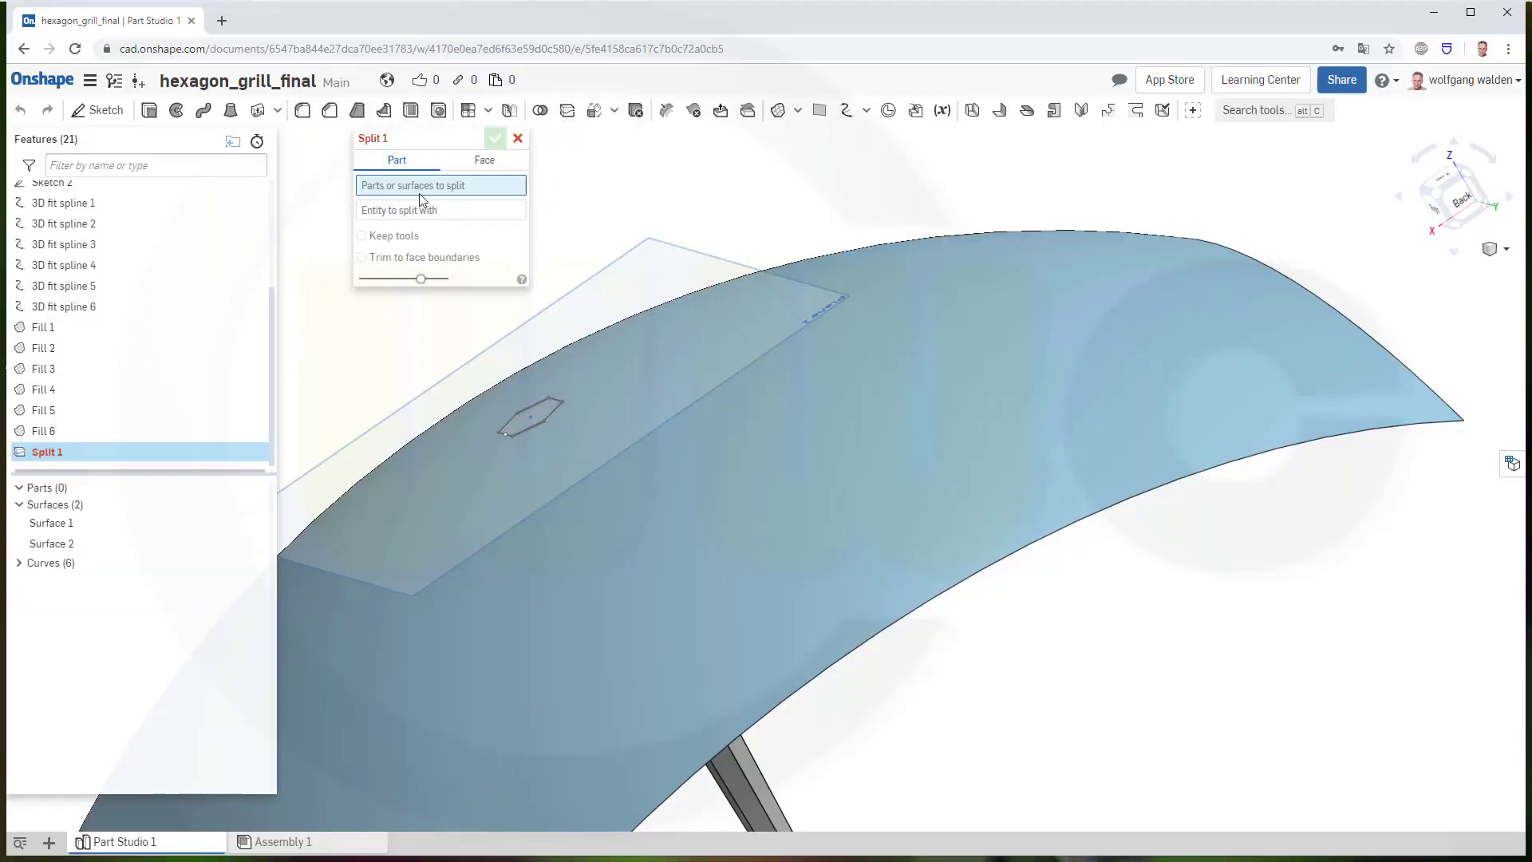
left_click(945, 389)
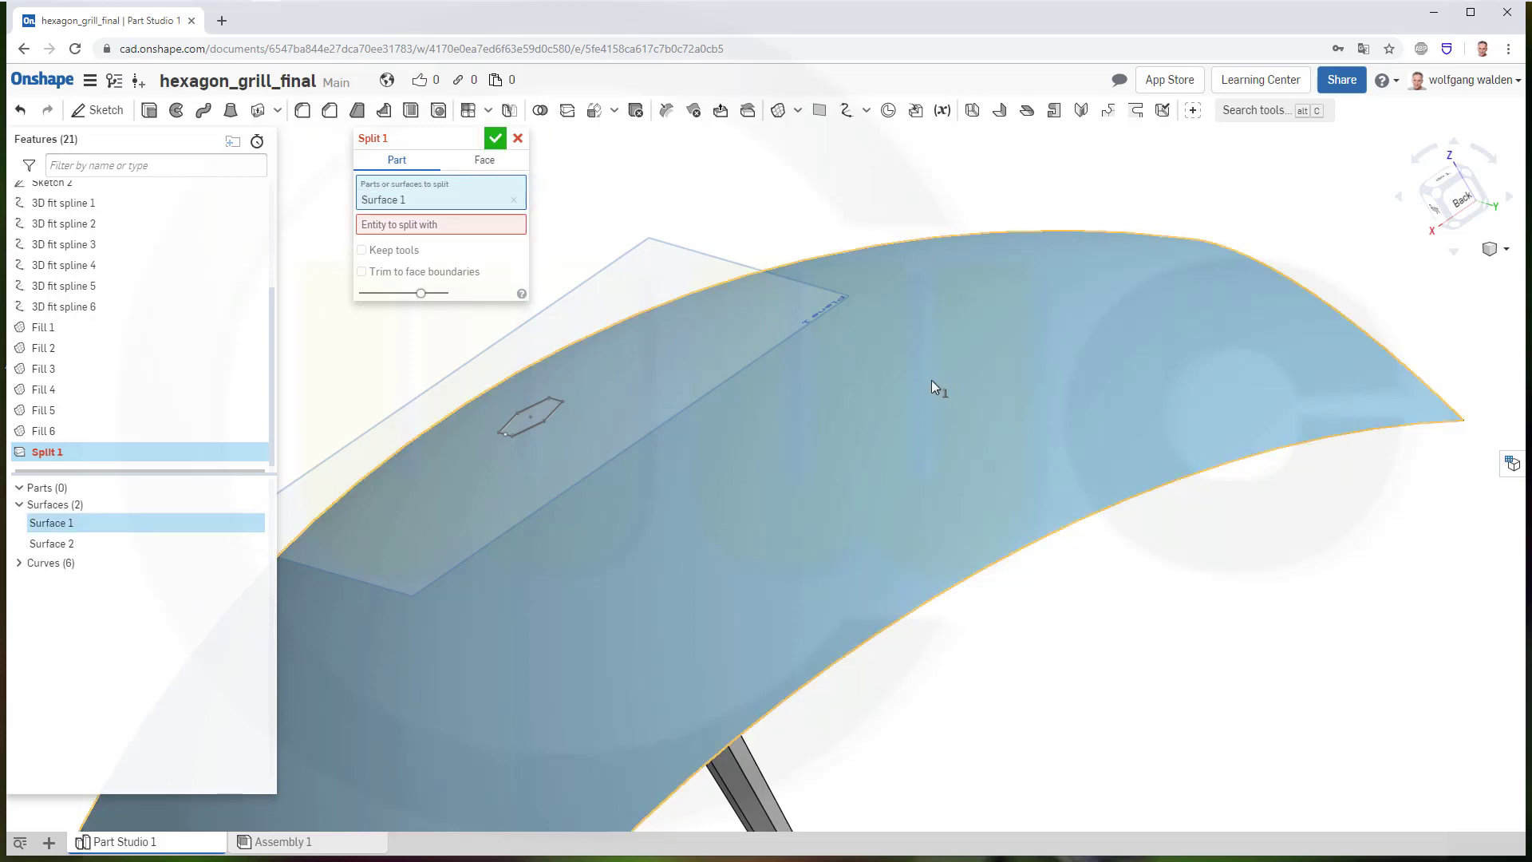
left_click(440, 228)
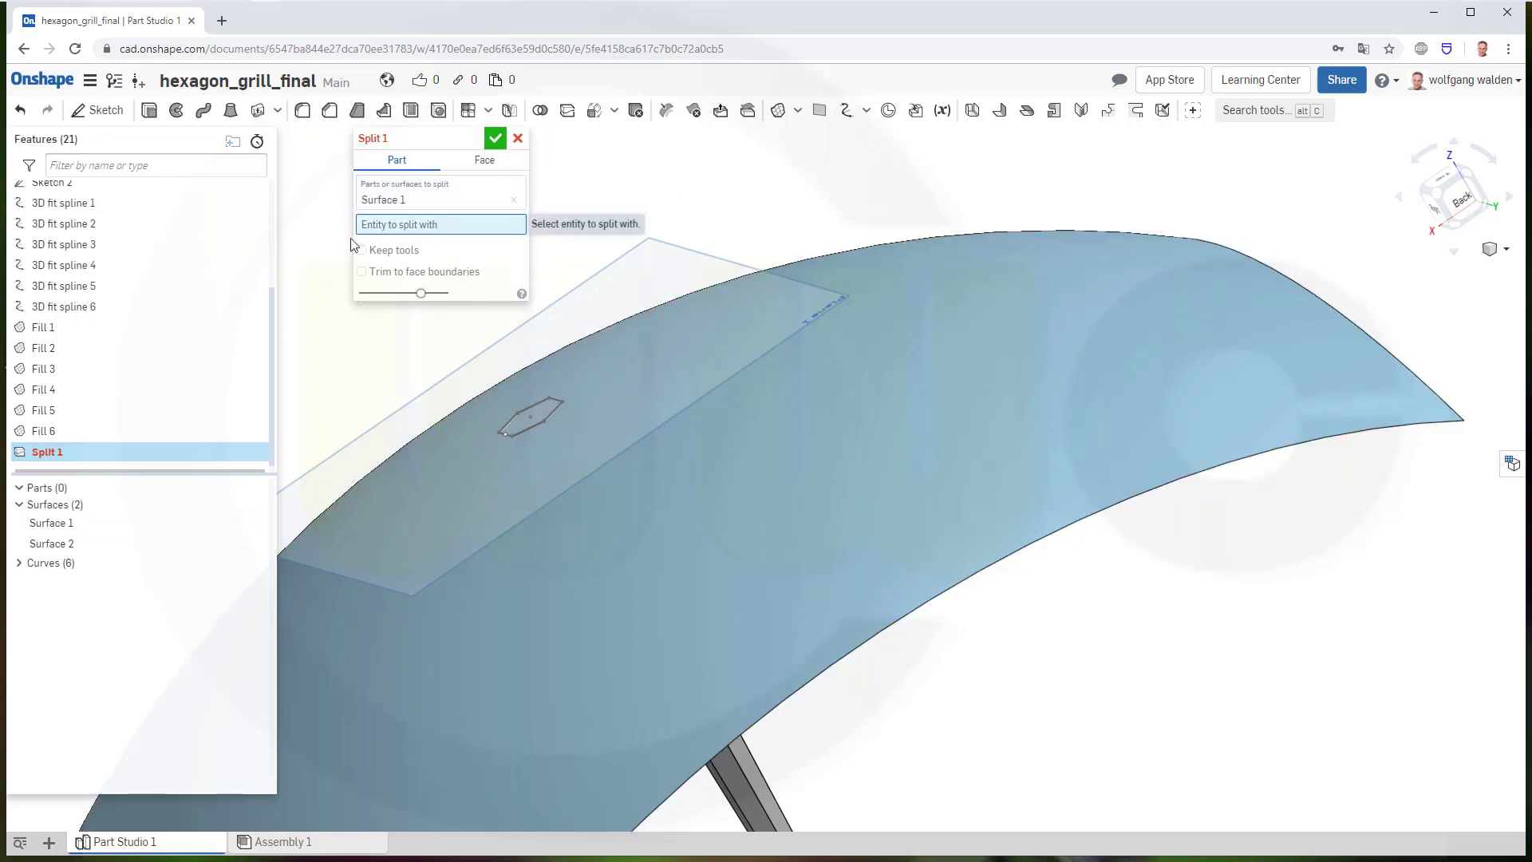
left_click(65, 549)
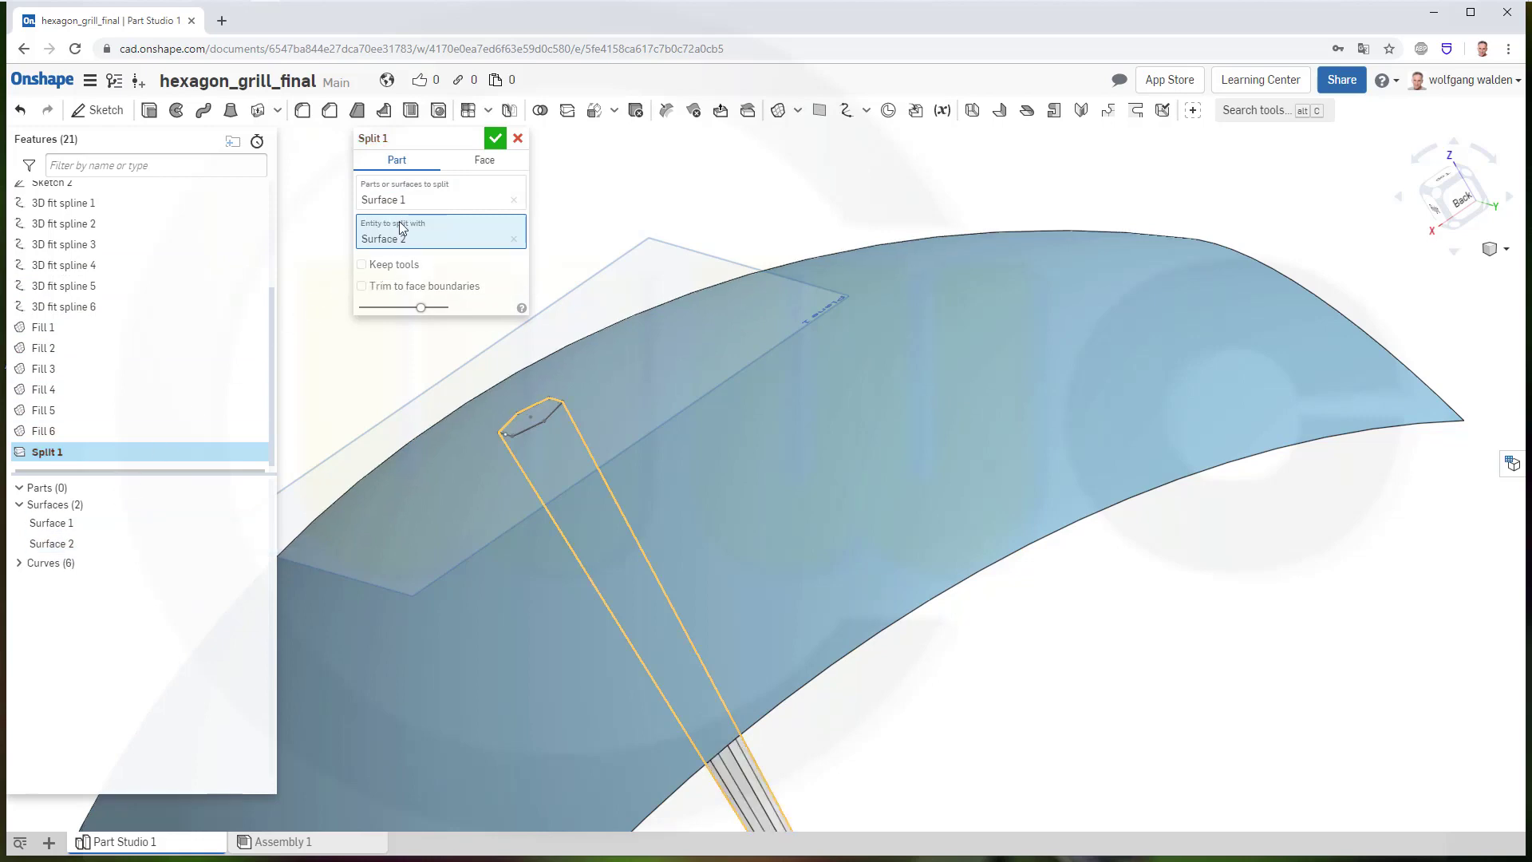
left_click(495, 142)
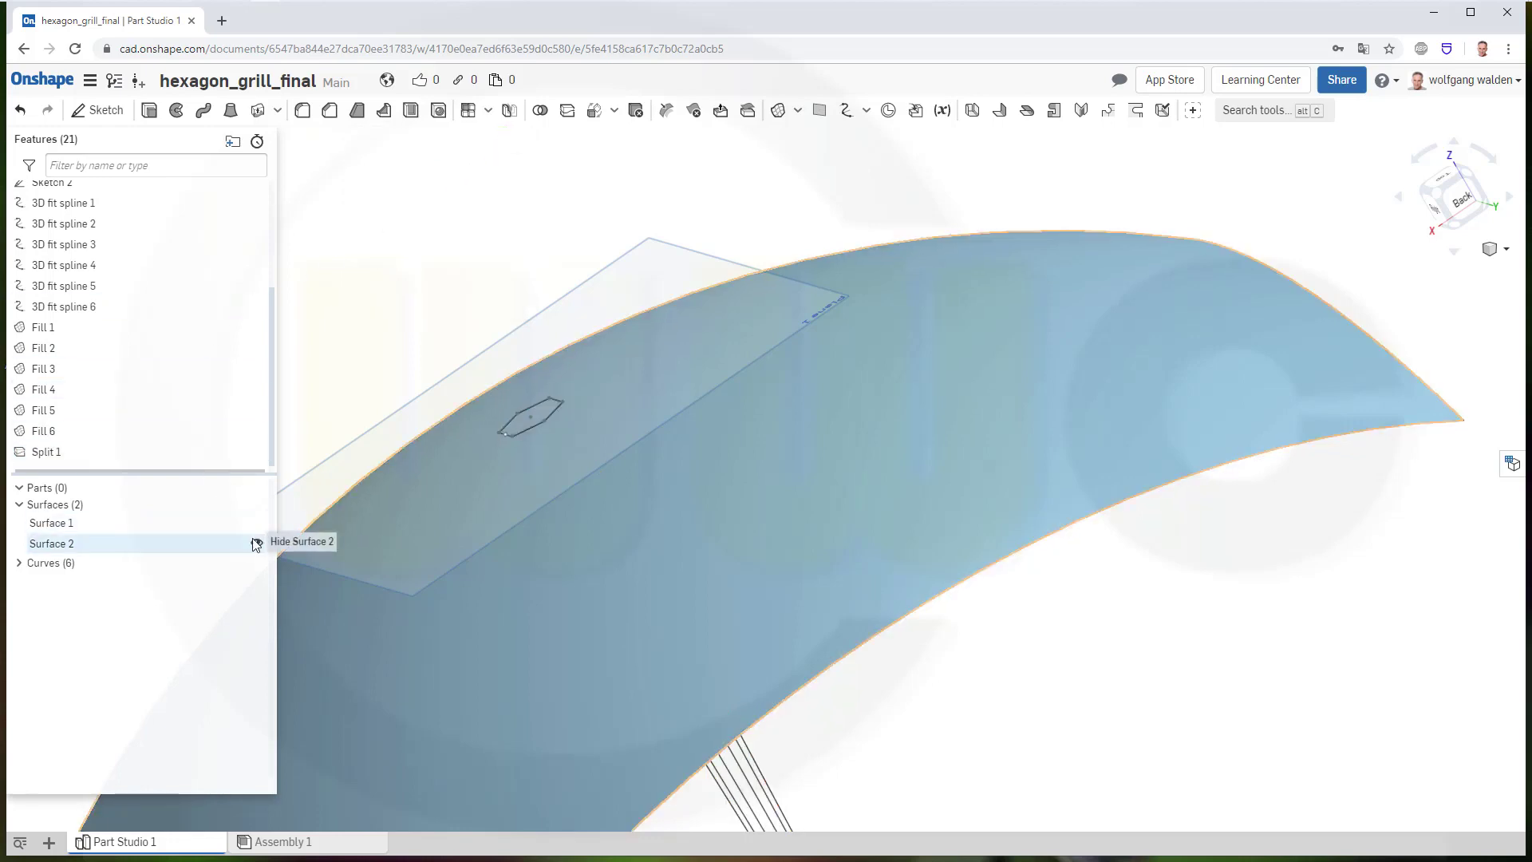
Hide the large curved Surface 2 and all the 3D spline curves, leaving the small hexagonal surface displayed
left_click(255, 542)
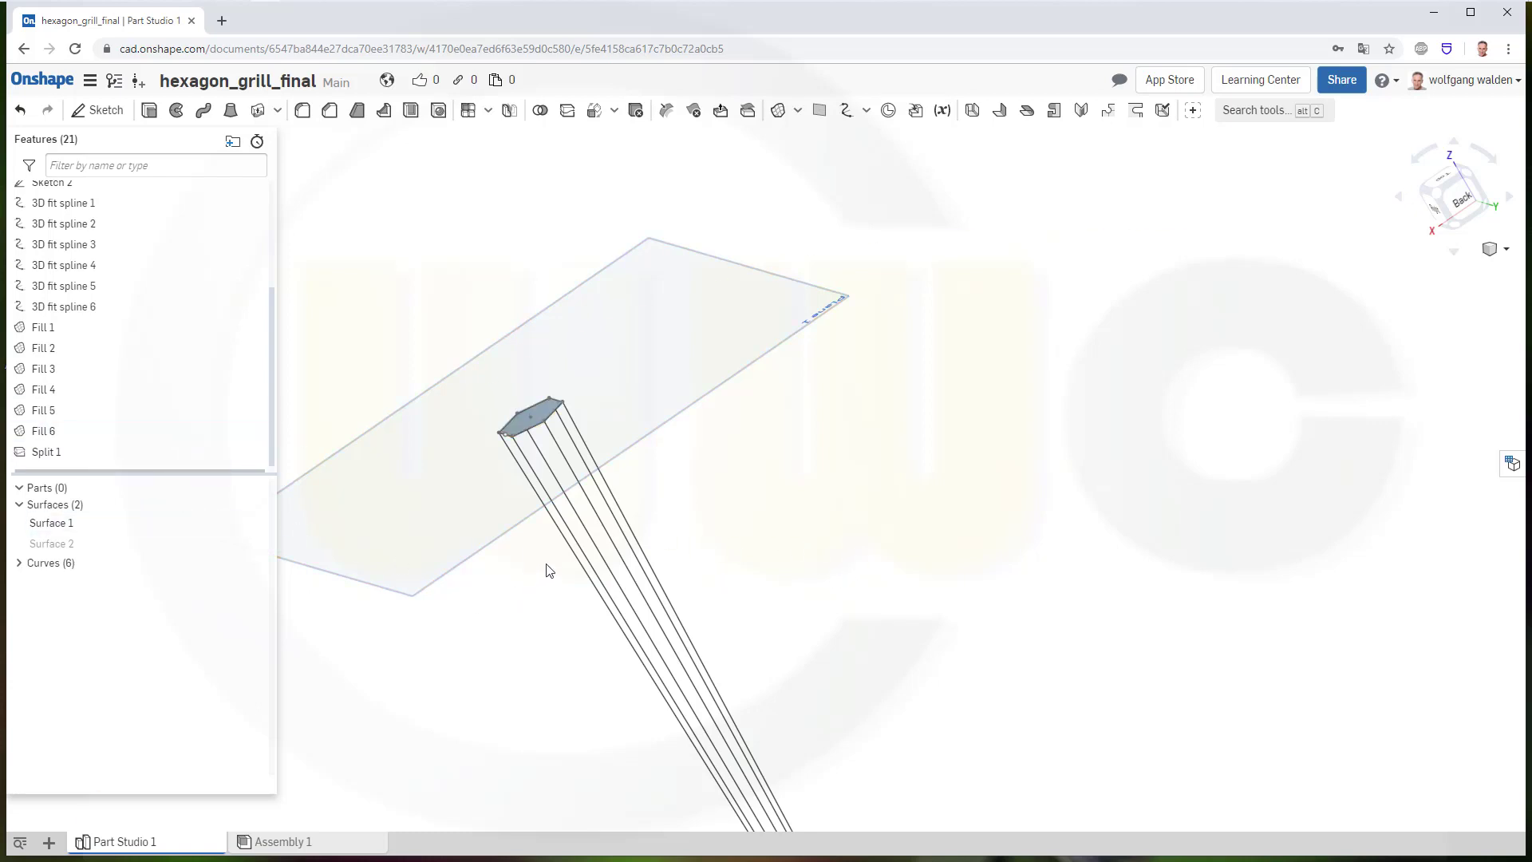
right_click(576, 553)
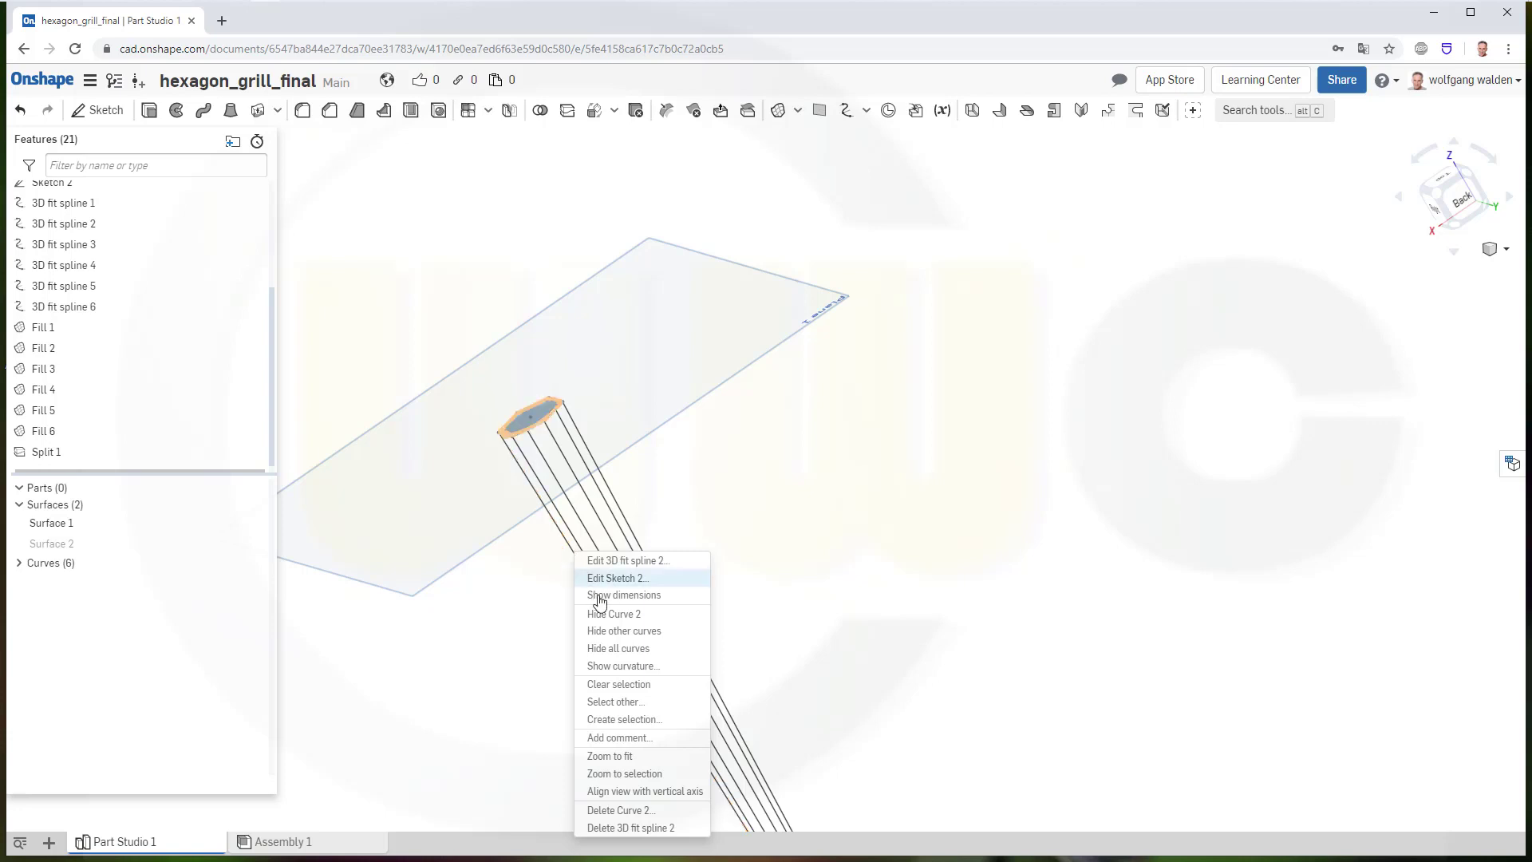
left_click(630, 649)
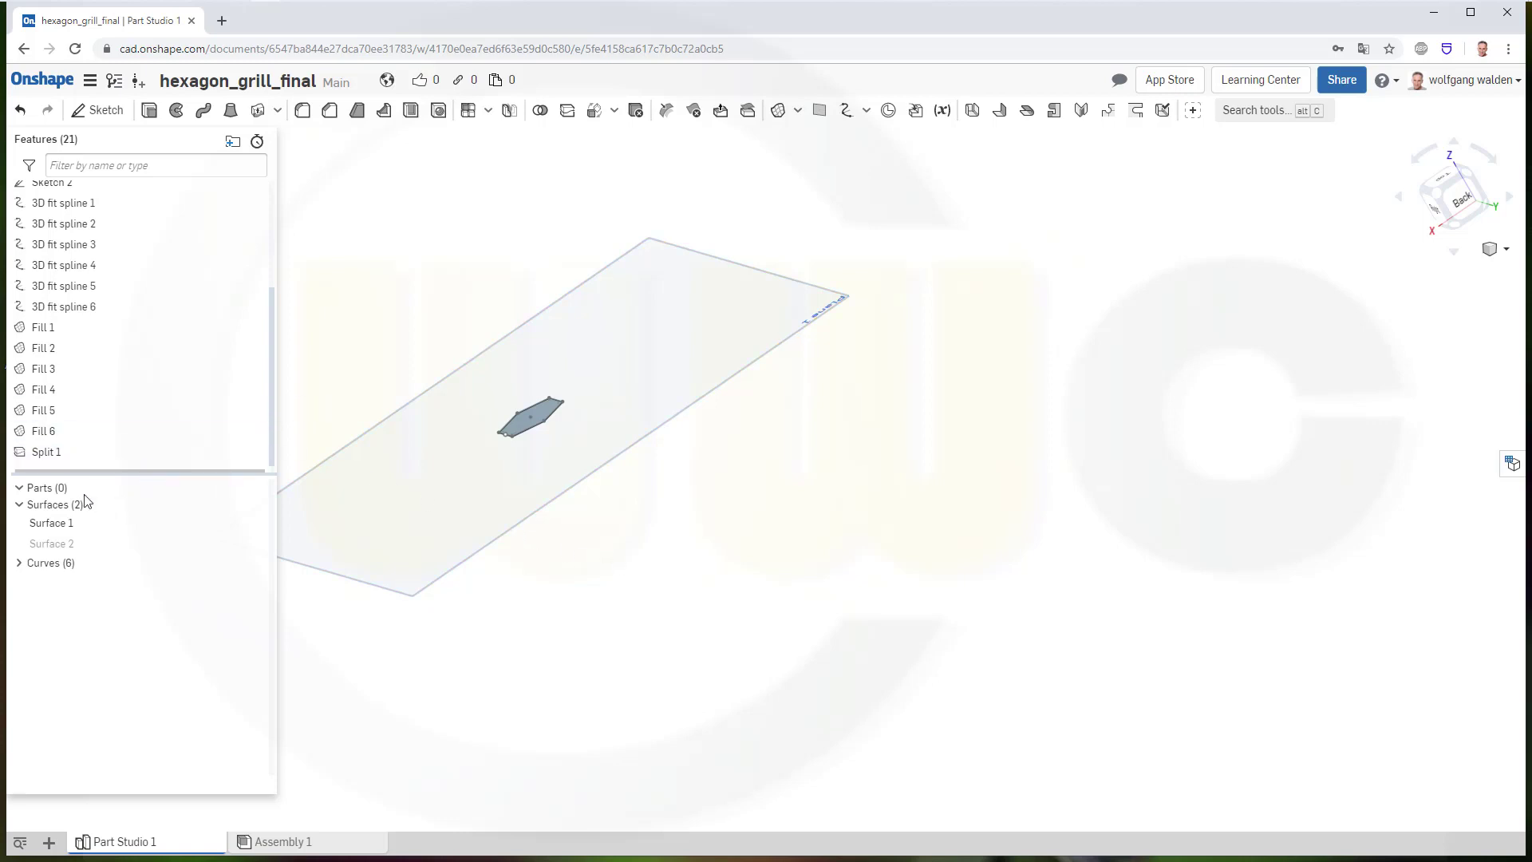
Show the hidden Sketch 1 containing the revolve profile arc and axes, keeping Sketch 2 displayed
scroll(112, 353, "up", 4)
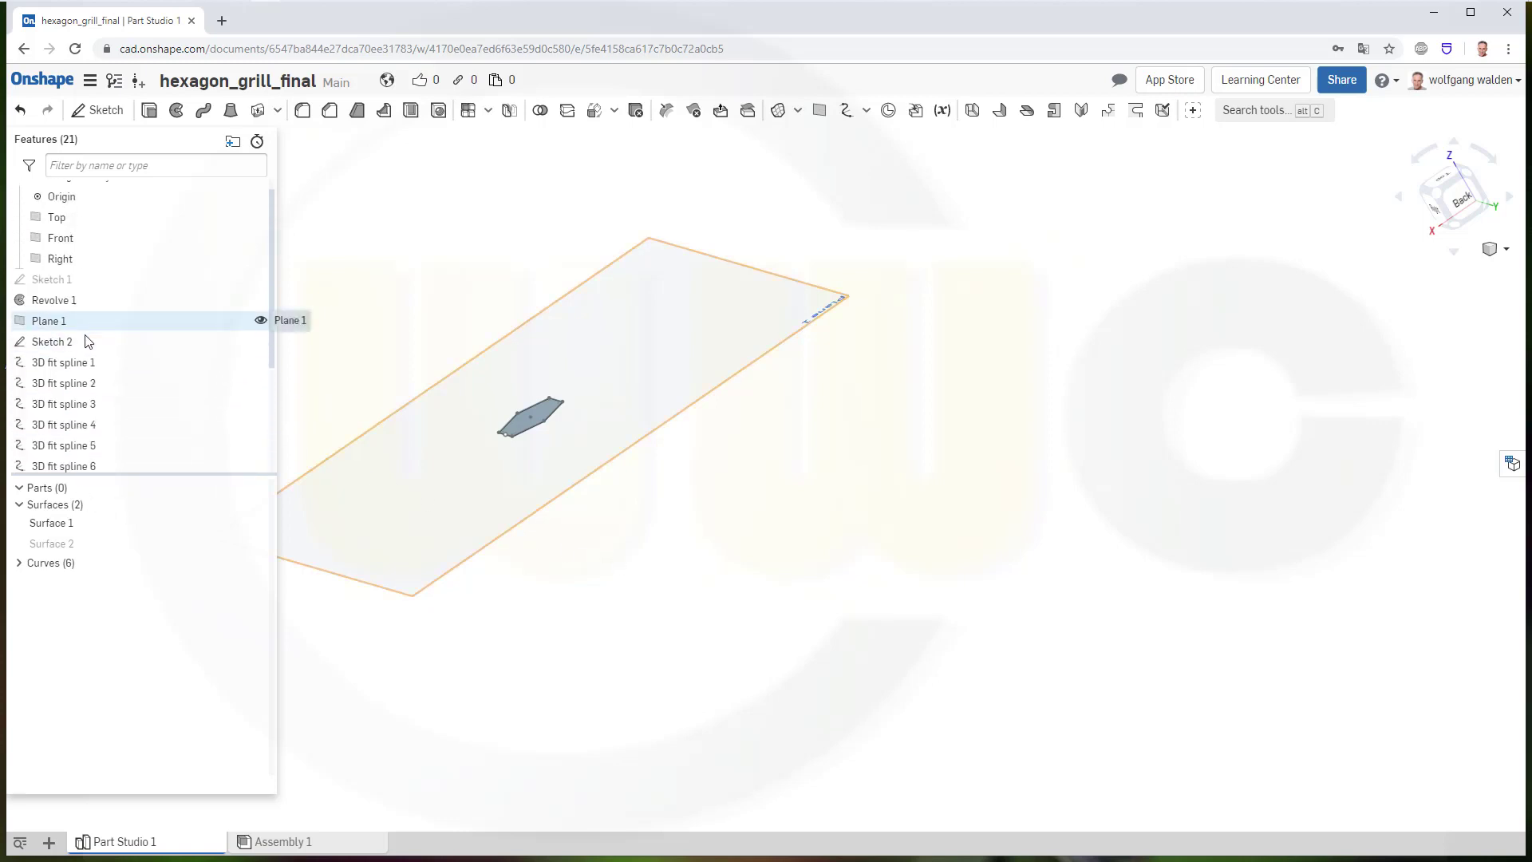
left_click(261, 344)
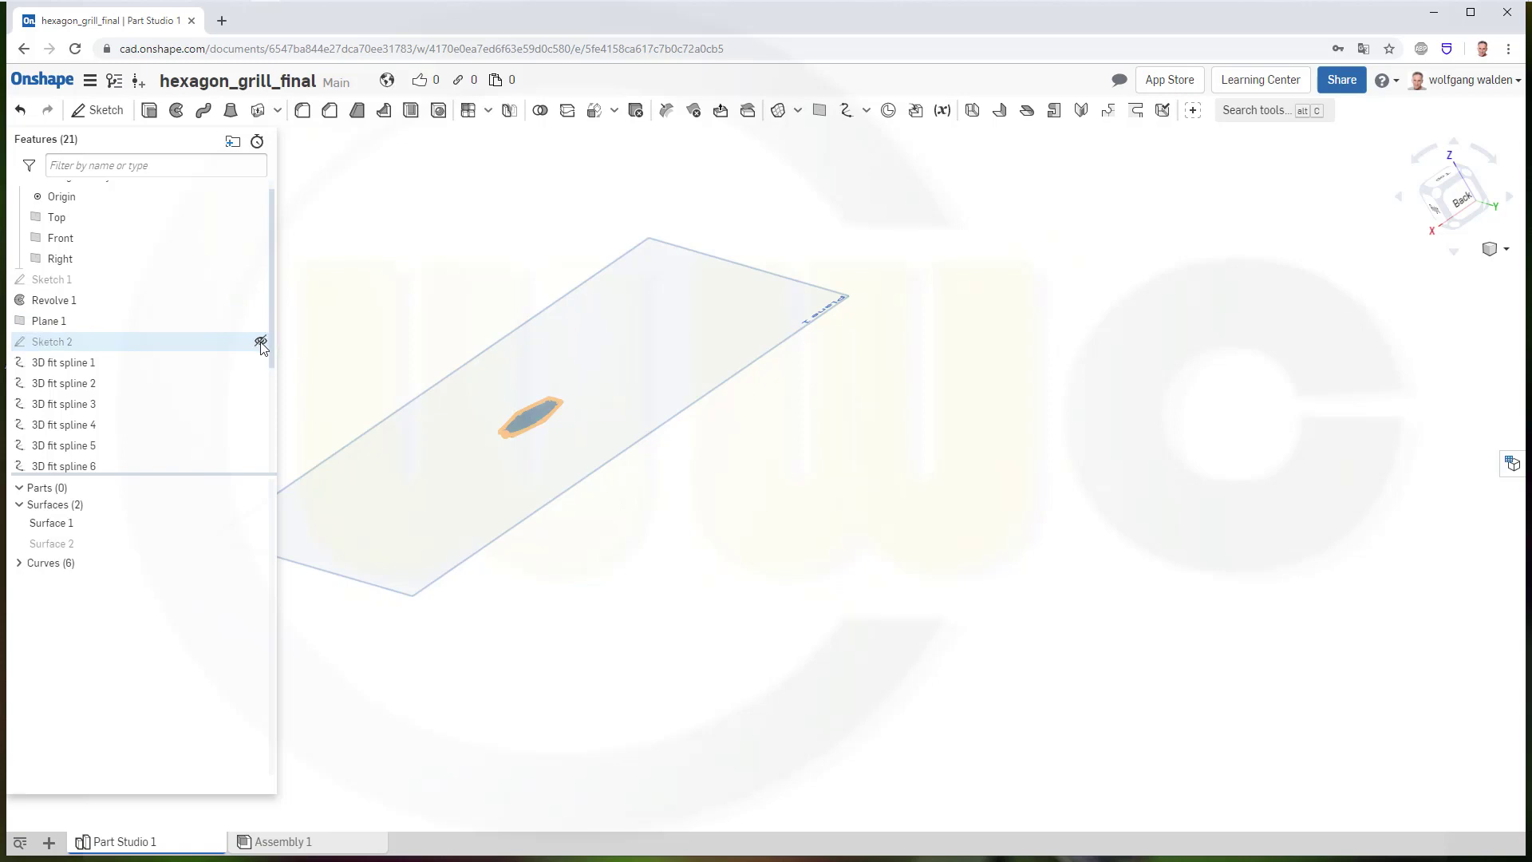
left_click(261, 343)
left_click(261, 279)
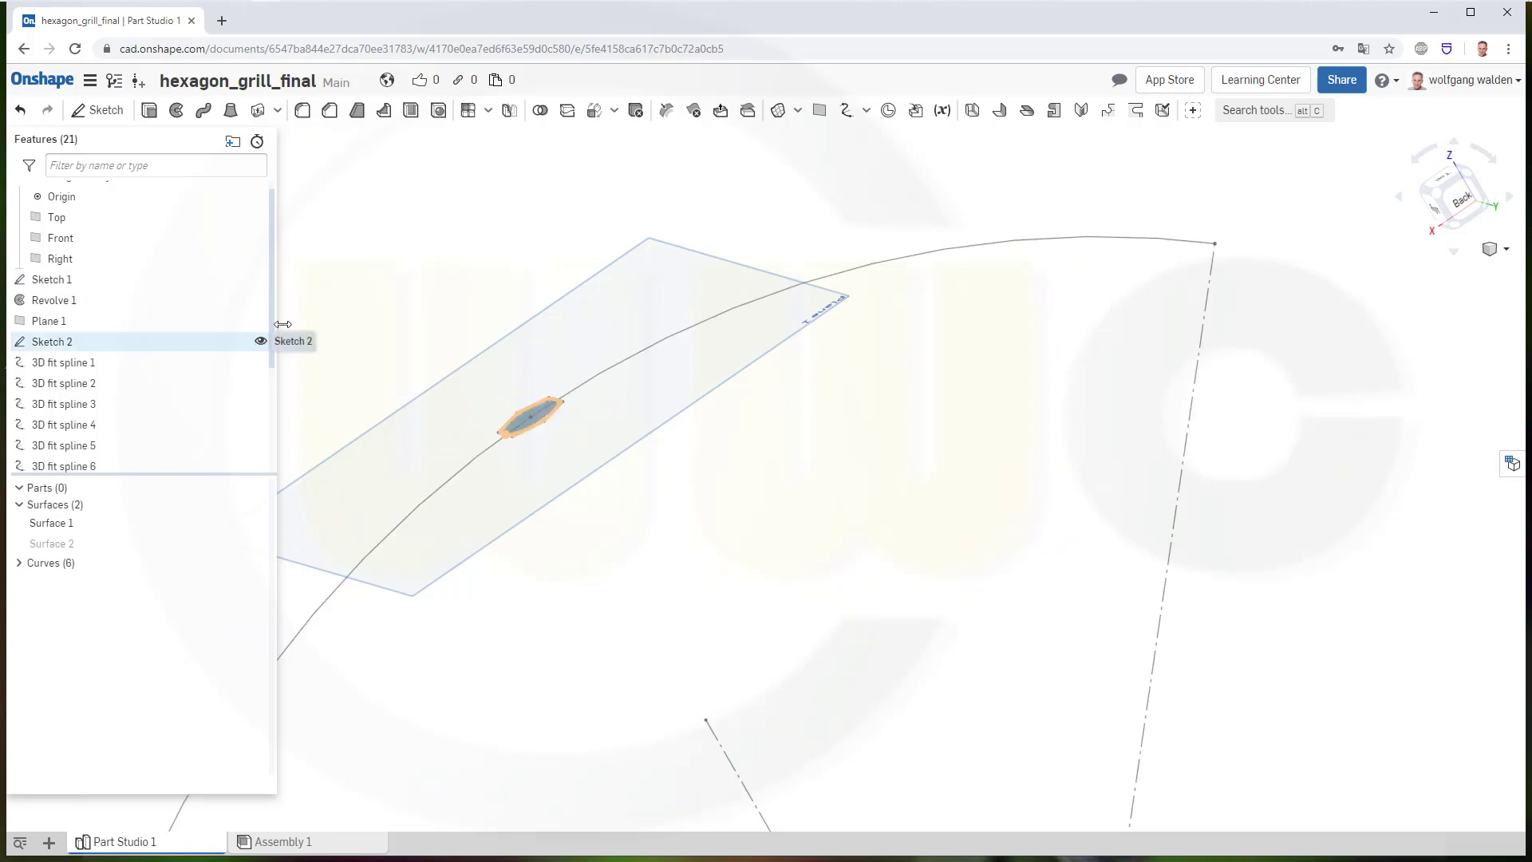
Examine the hexagonal surface's position relative to Plane 1, the Sketch 1 arc, its construction axes and the origin
left_click(256, 341)
right_click_drag(462, 284, 476, 292)
scroll(602, 400, "up", 2)
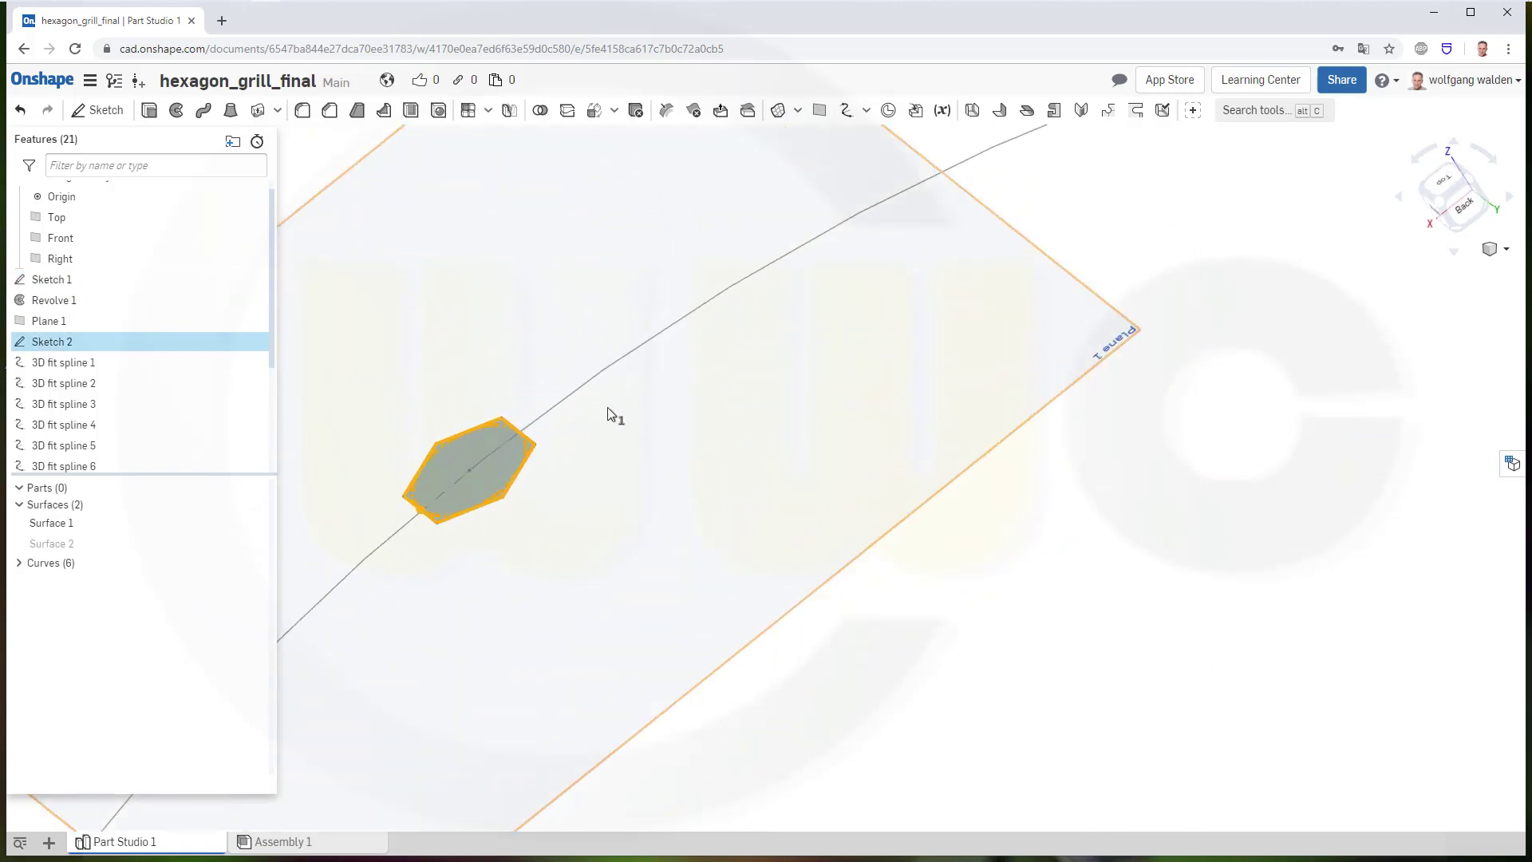
scroll(609, 417, "down", 5)
left_click(778, 510)
right_click_drag(460, 265, 537, 244)
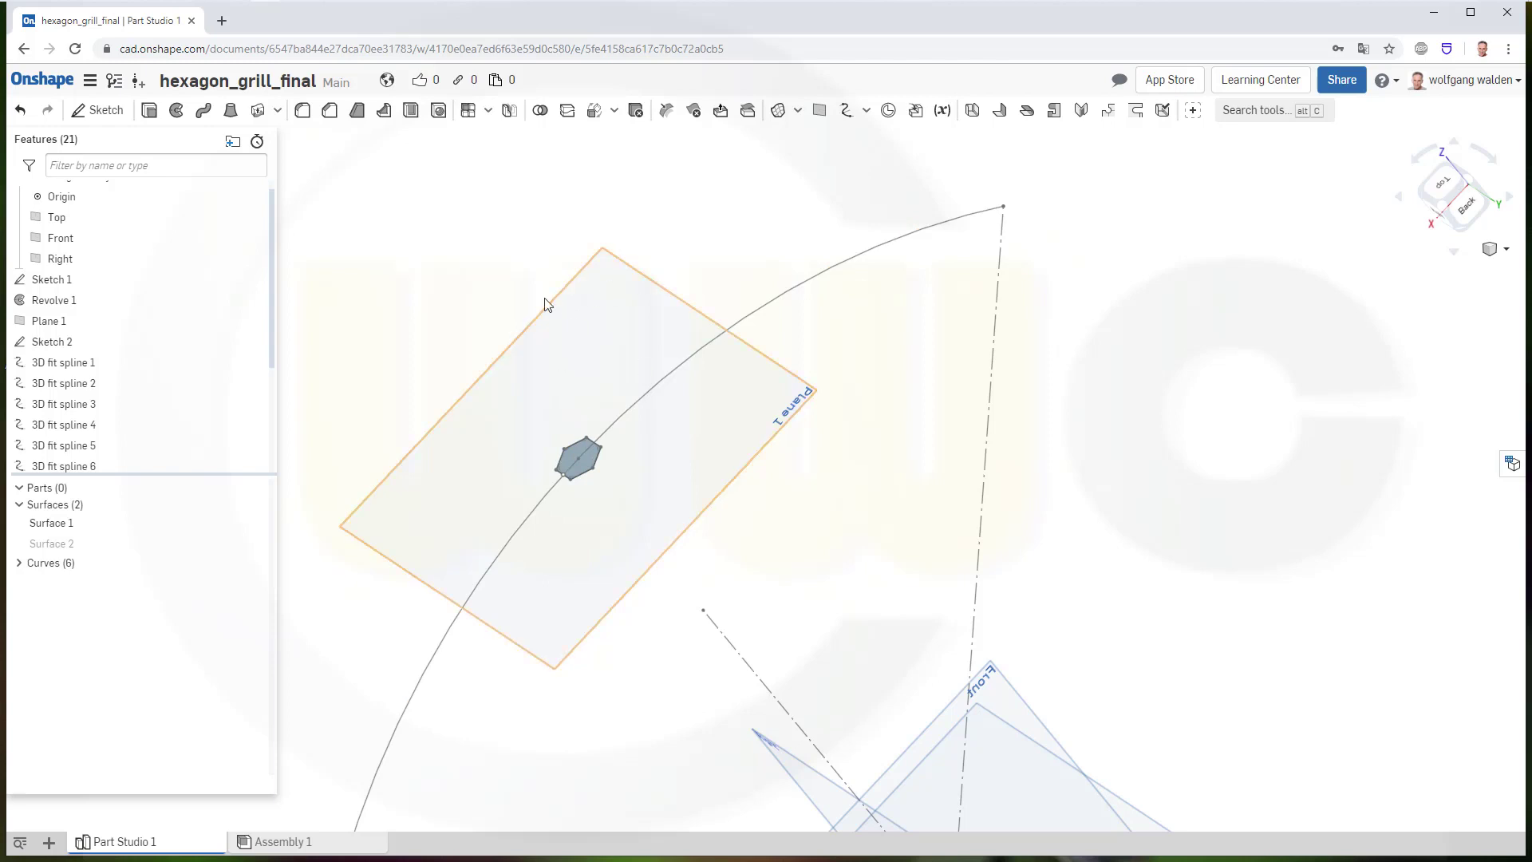
right_click_drag(464, 336, 456, 343)
scroll(923, 595, "up", 3)
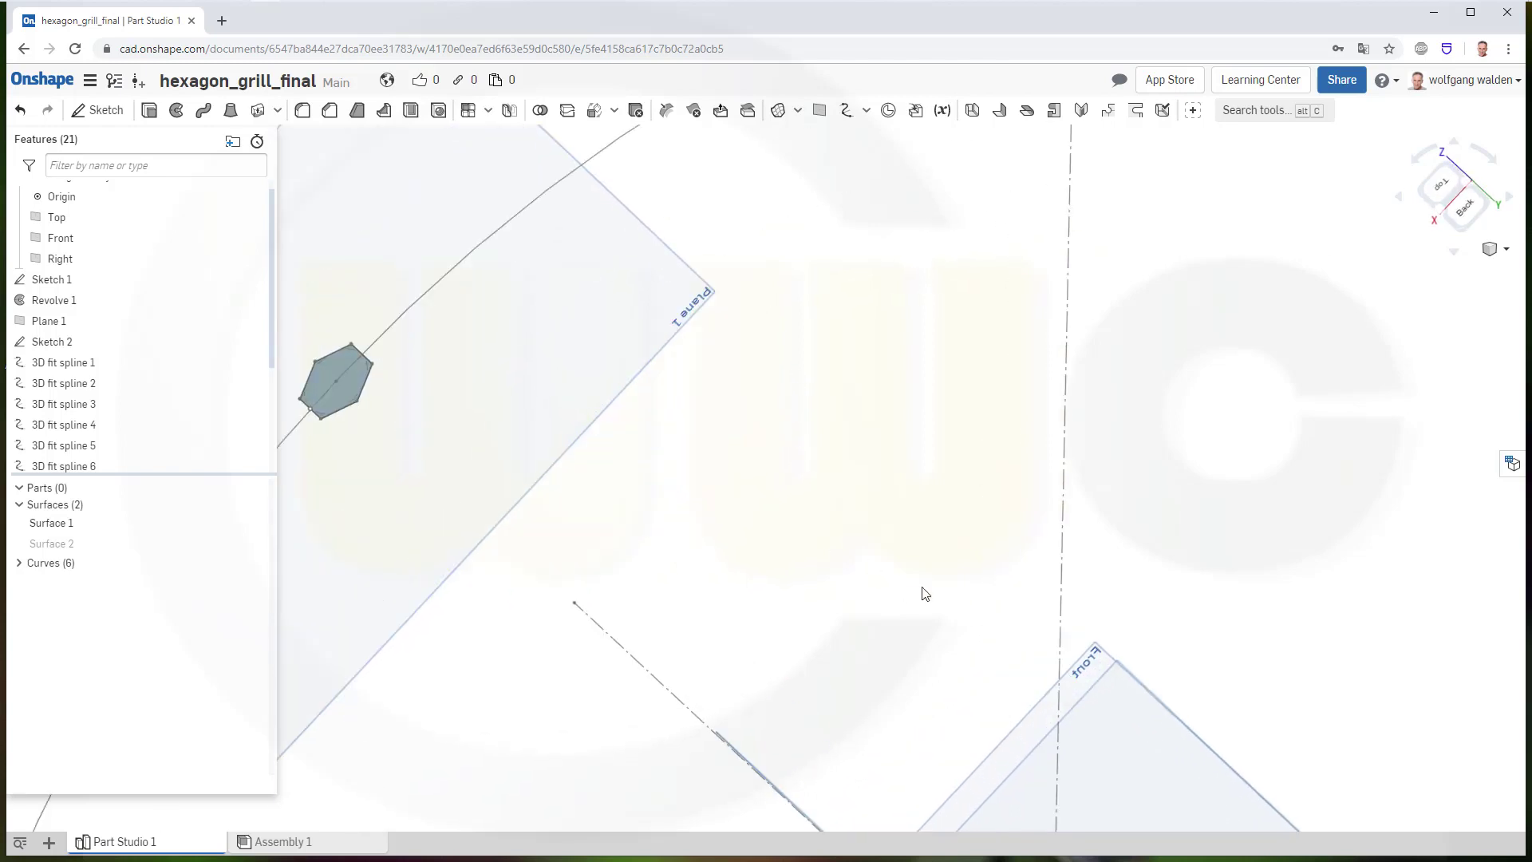
scroll(924, 597, "down", 5)
scroll(923, 598, "down", 3)
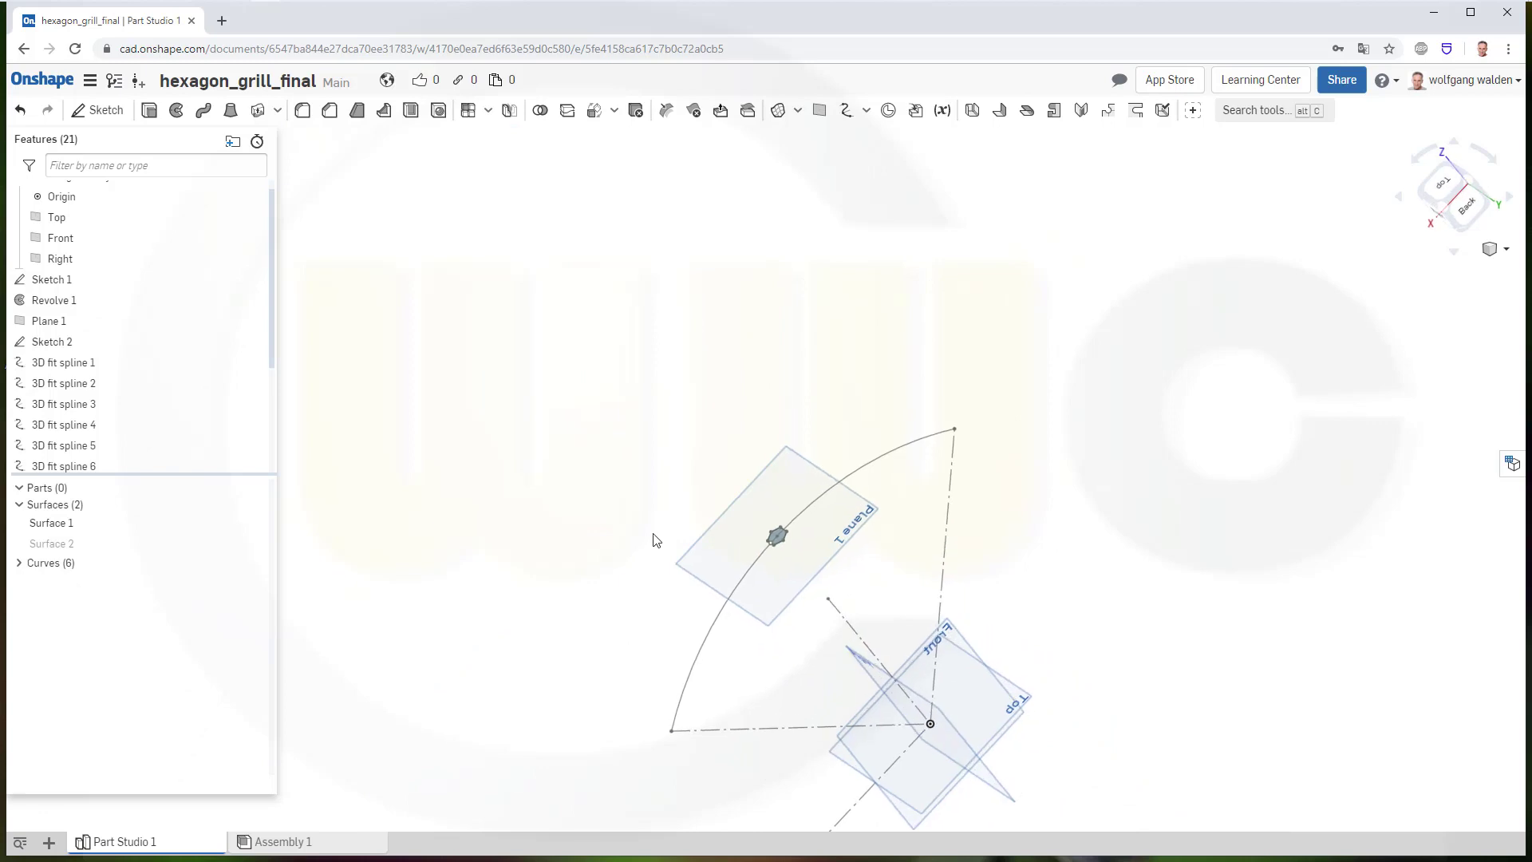